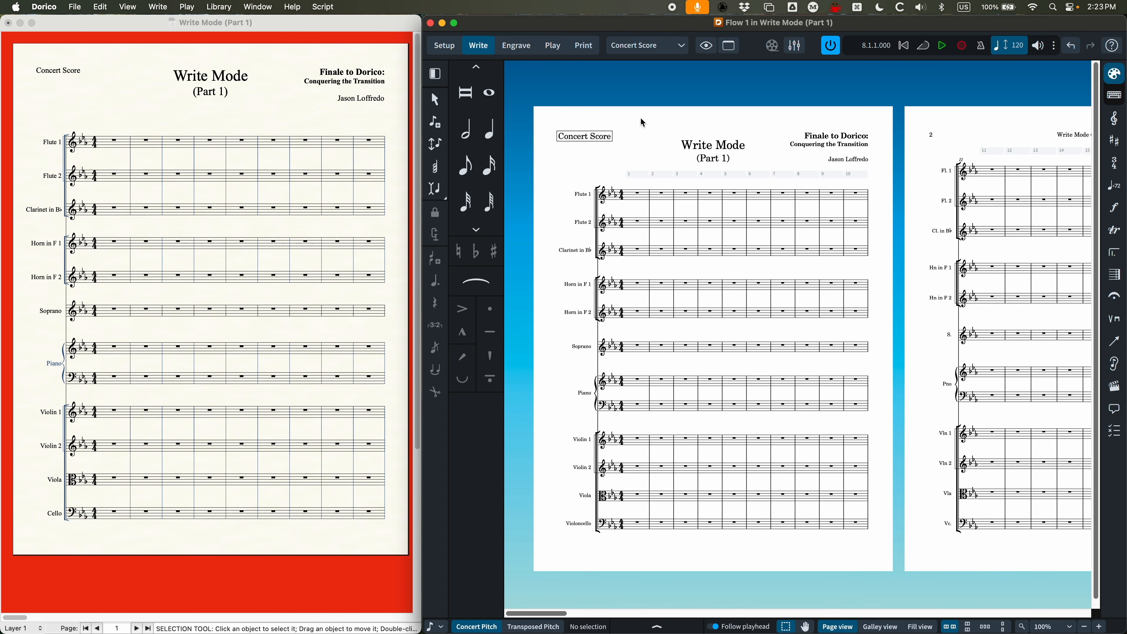
Step: Switch the Dorico score to galley view at 150% zoom, switch Finale's score to scroll view, and return to Dorico
key(super+alt+2)
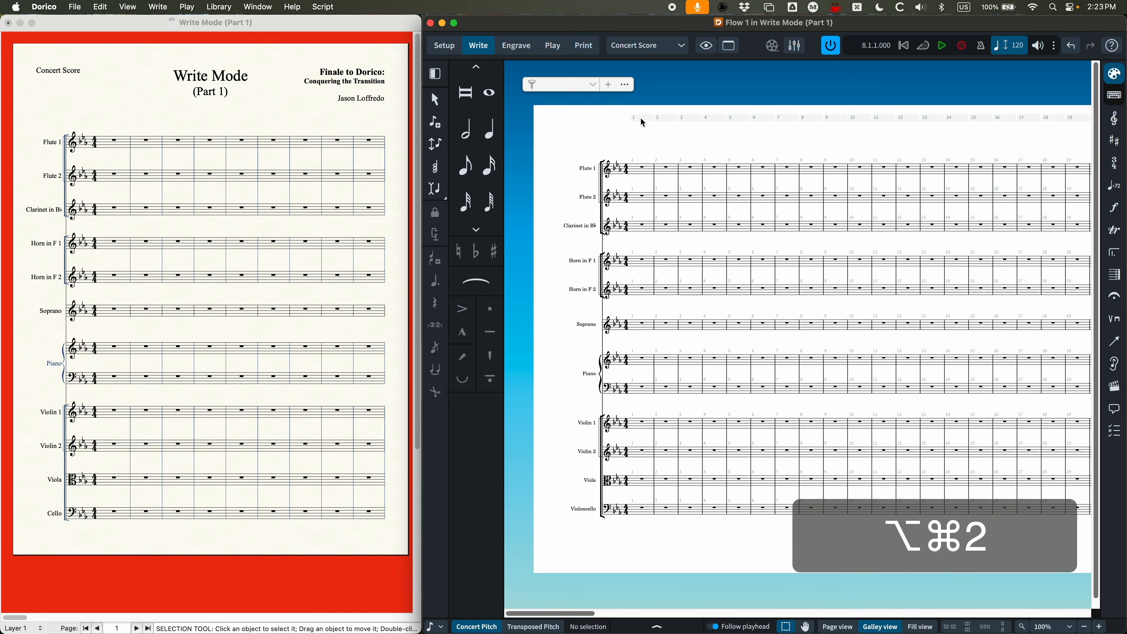
key(super+equal)
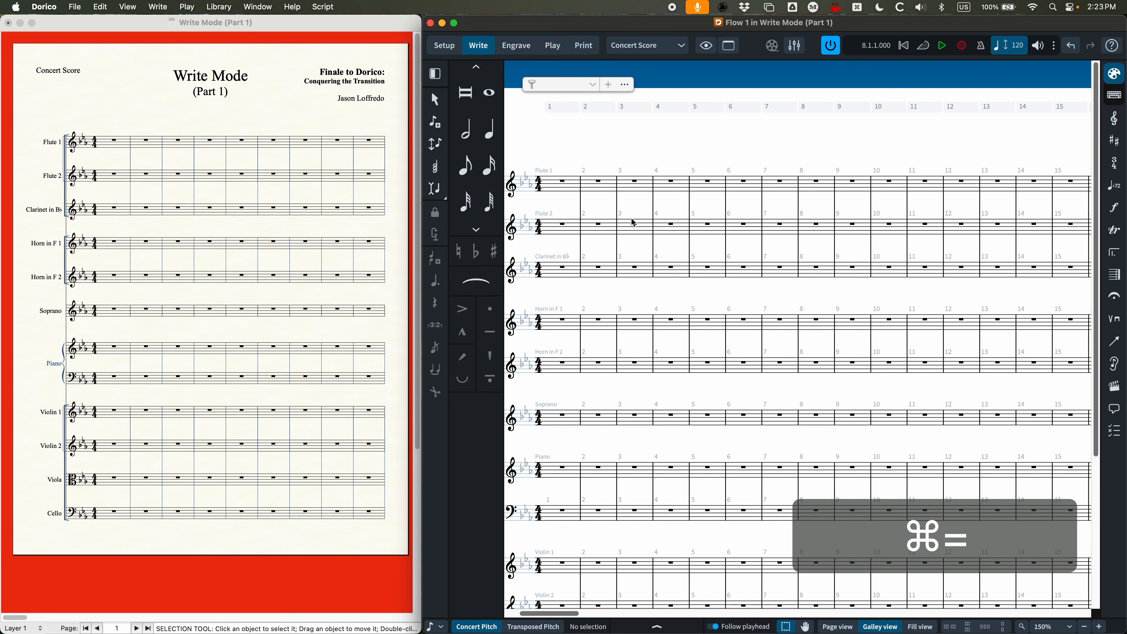
click(278, 112)
key(super+e)
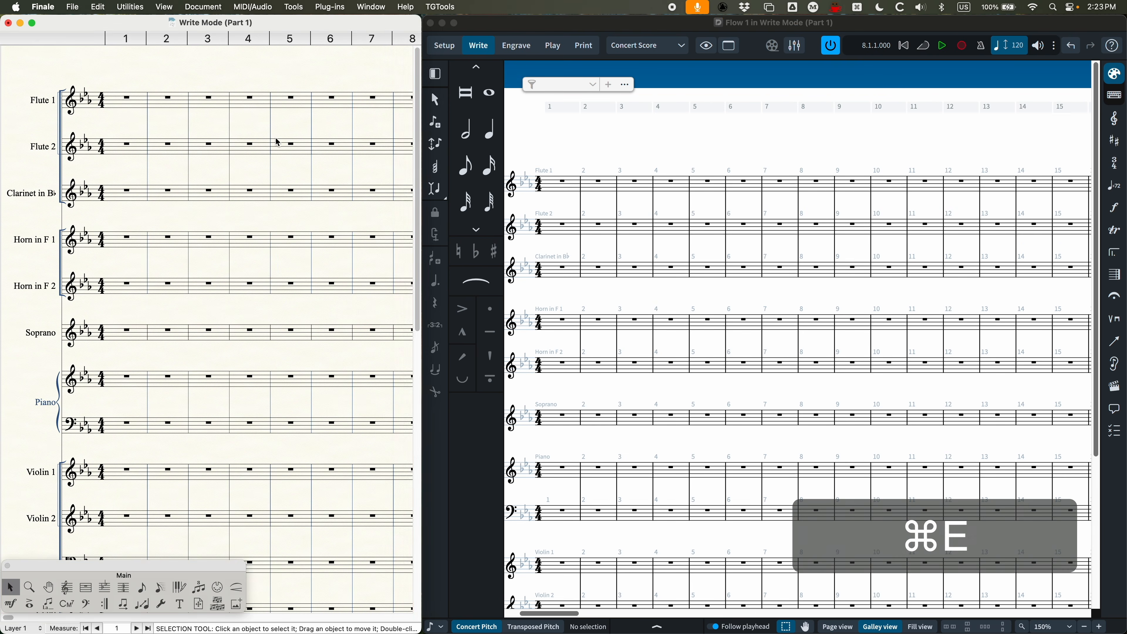
click(621, 170)
scroll(622, 172, left, 3)
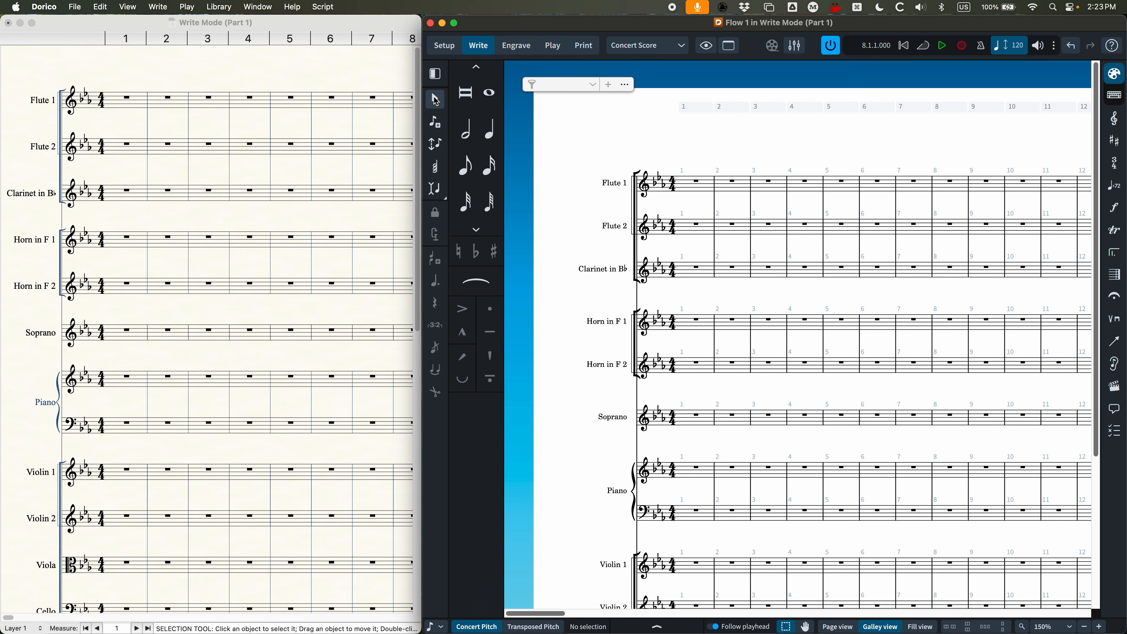
Step: Enlarge the score to 300% and toggle note input on and off at bar 1 of Flute 1
click(437, 125)
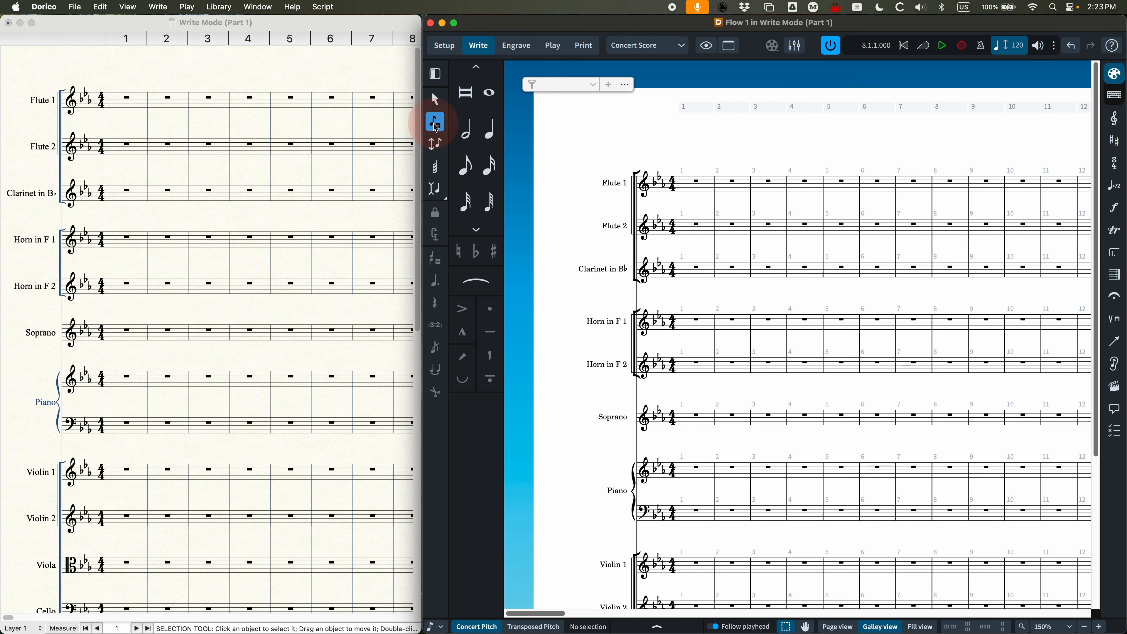
key(super+equal)
key(super+equal)
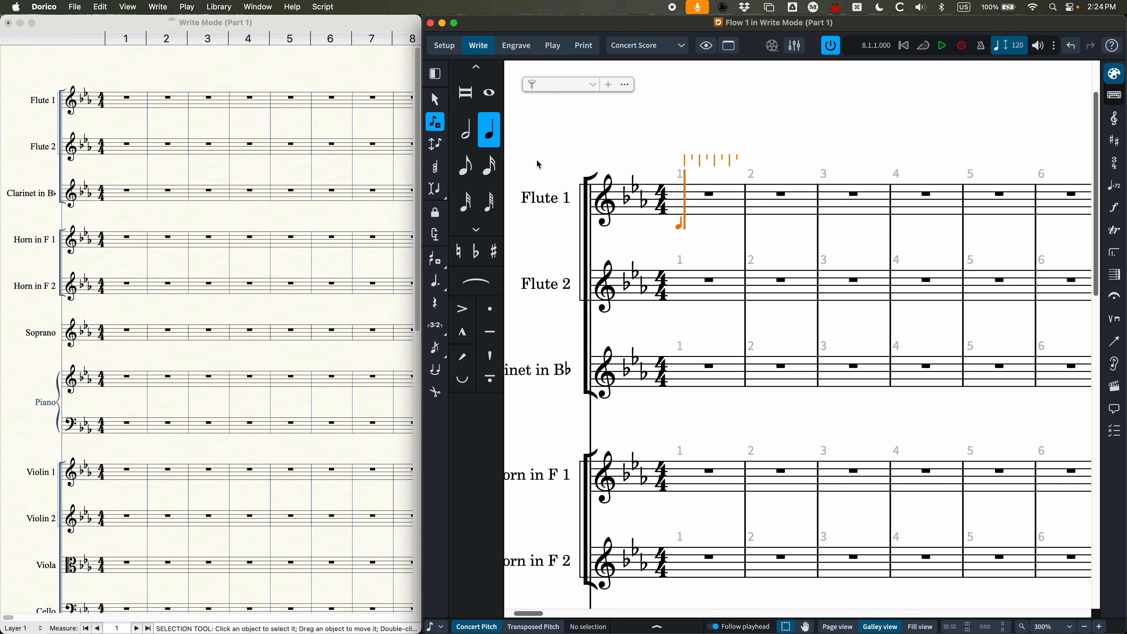
click(435, 125)
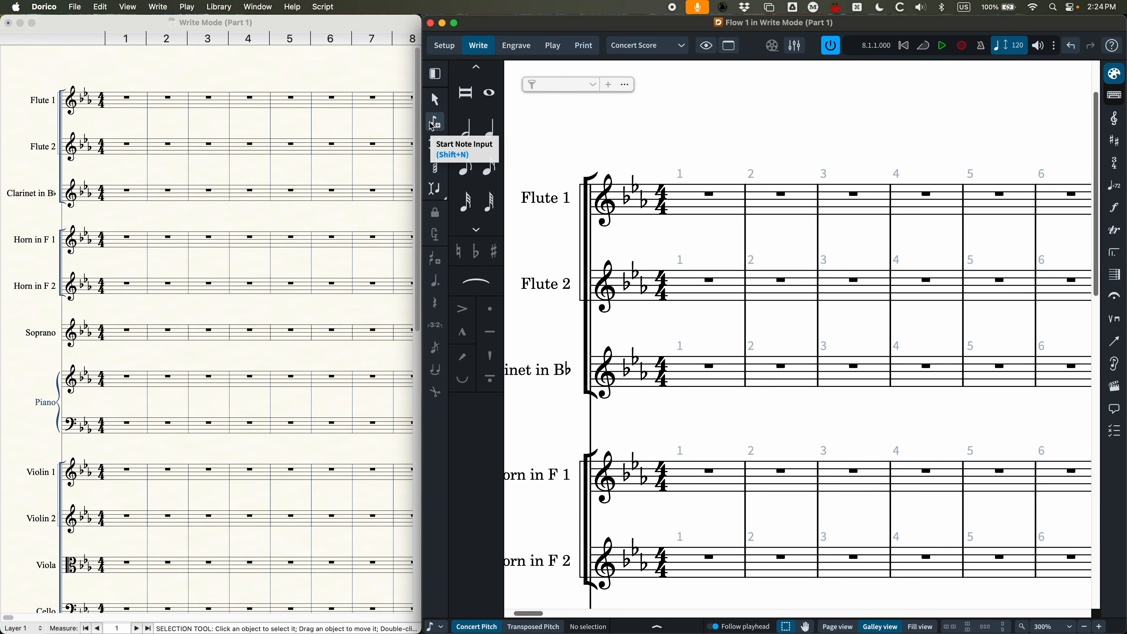
key(shift+n)
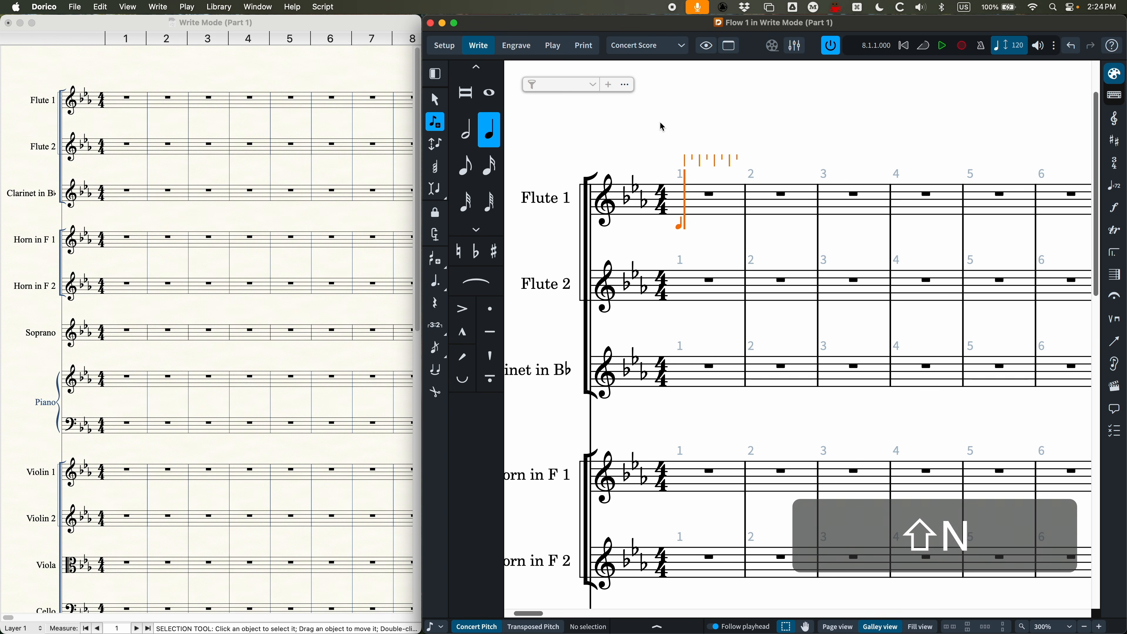
key(shift+n)
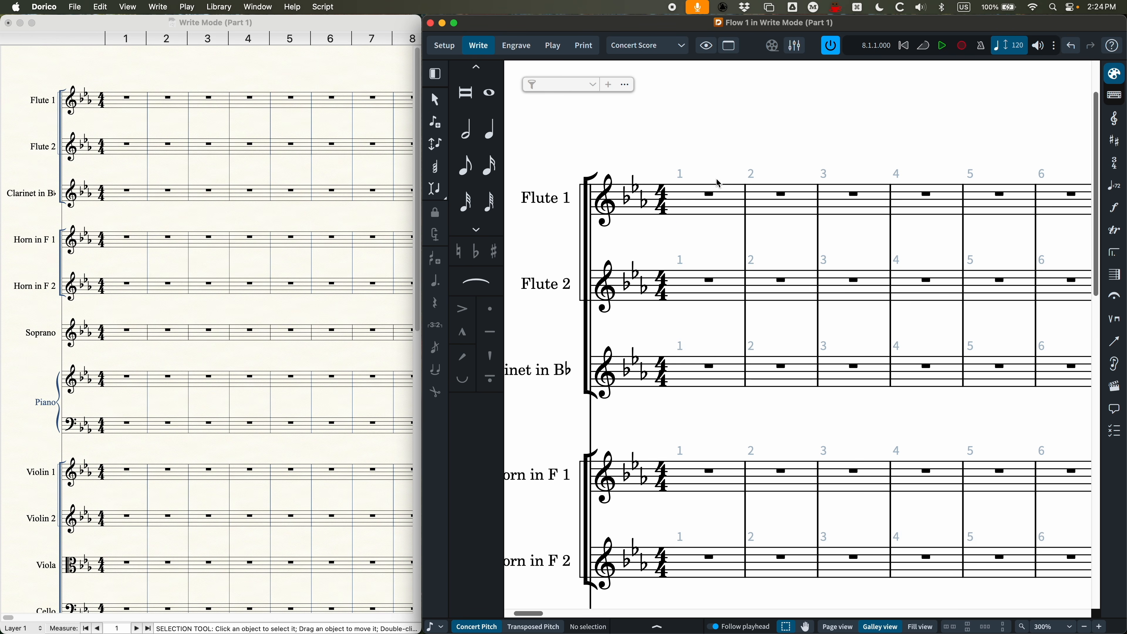
Step: Start note input from the selected bar 1 rest in Flute 1 and leave it without entering notes
click(710, 196)
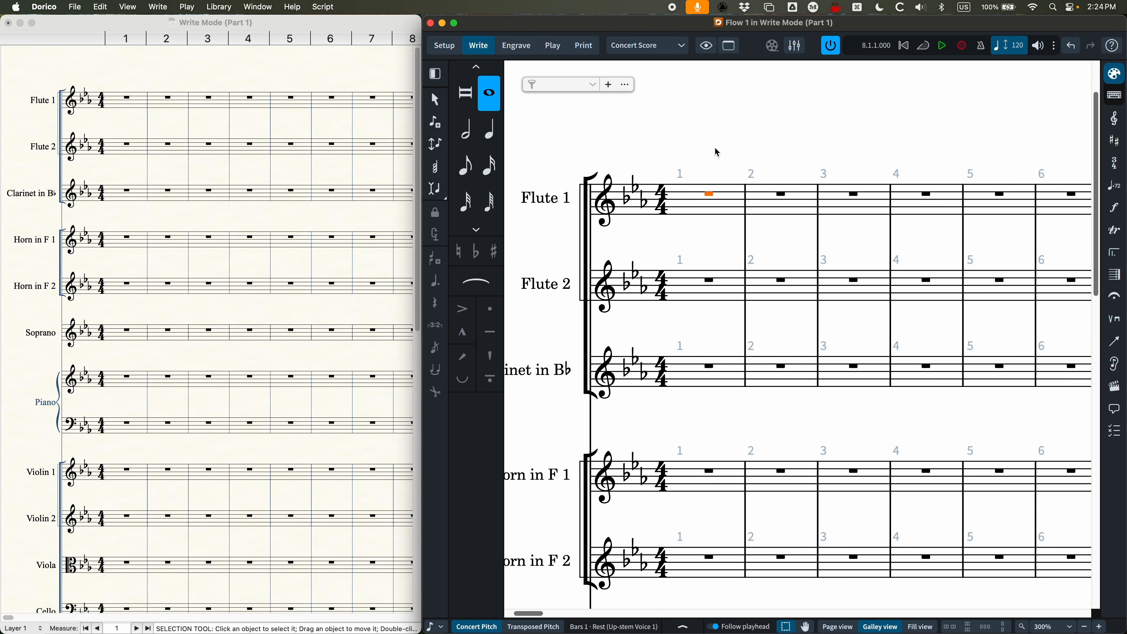
key(Return)
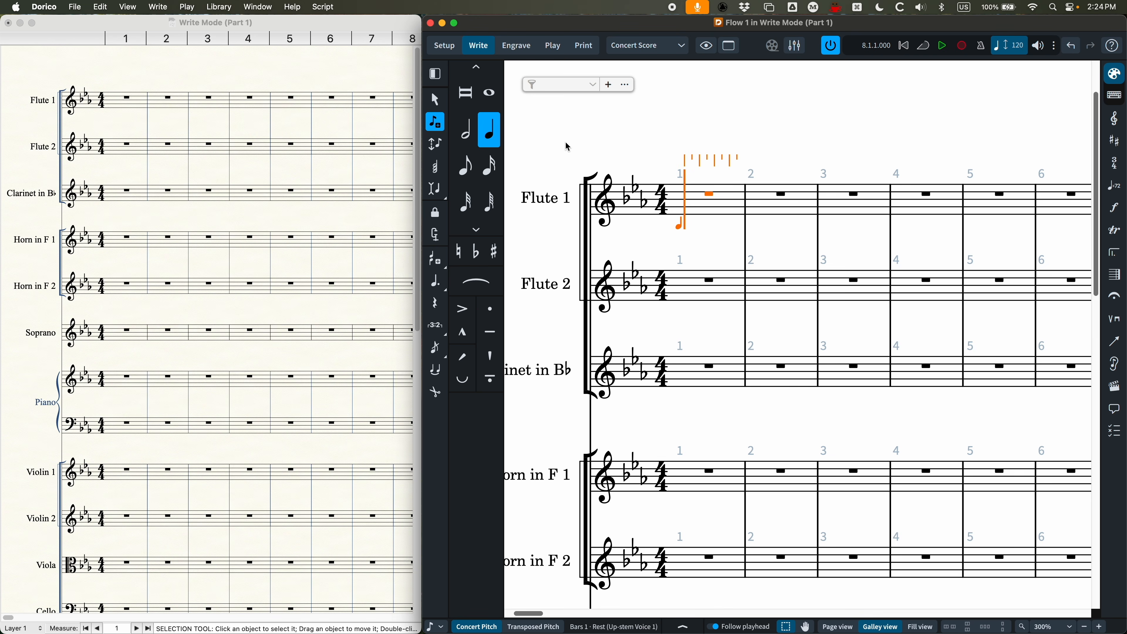
key(Escape)
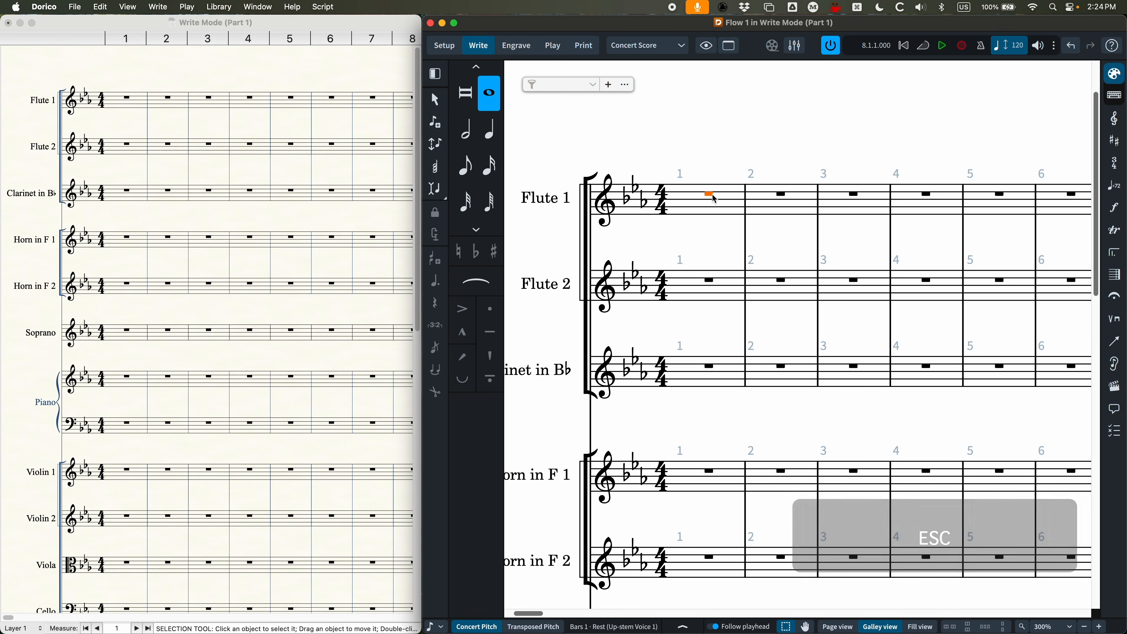
Step: Open the 4/4 time signature at bar 1 for editing and dismiss it without making changes
click(664, 206)
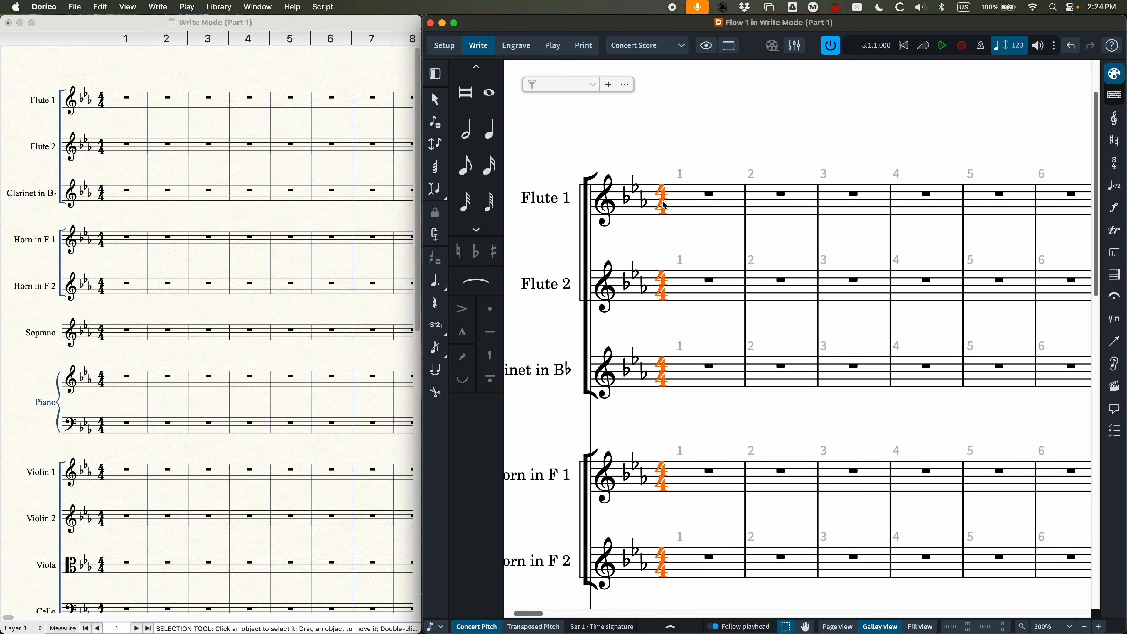
key(Return)
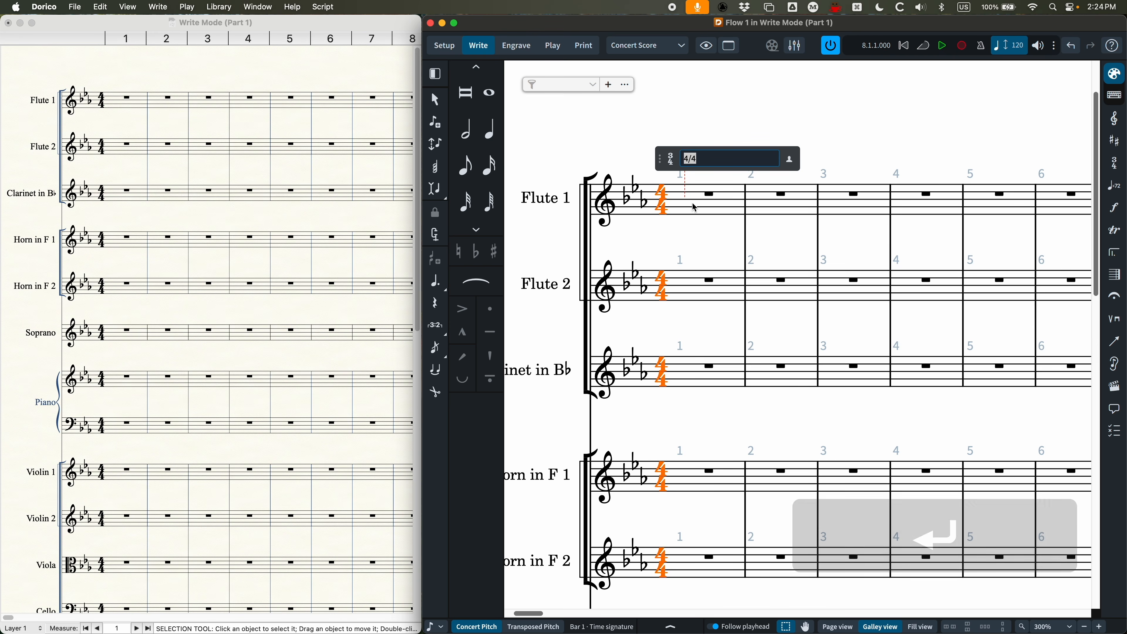
click(648, 148)
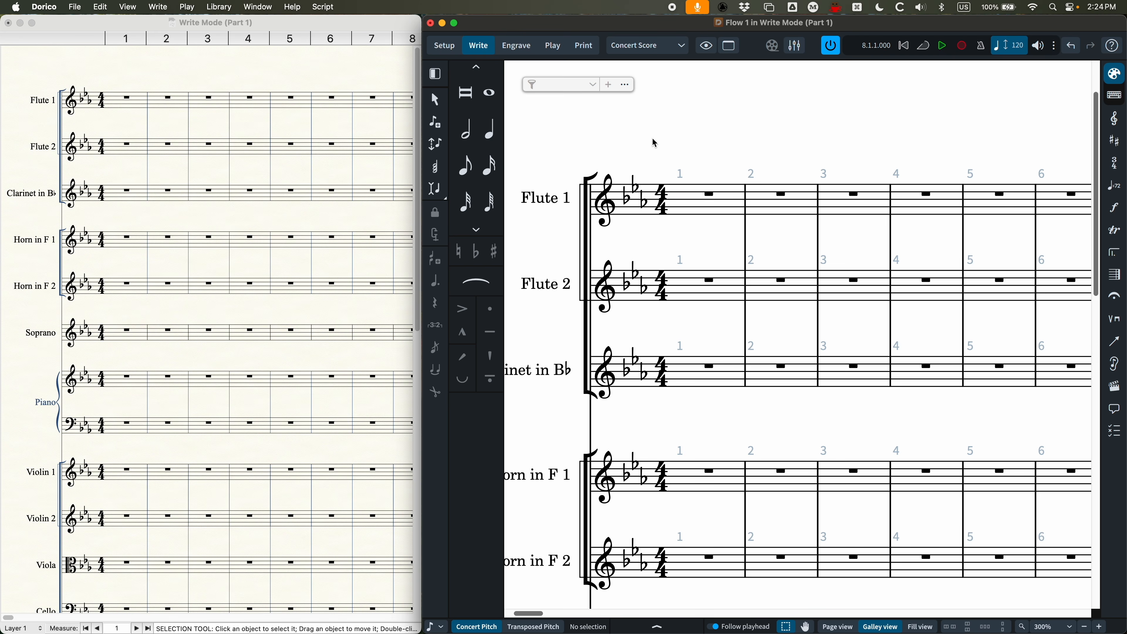
Step: Start note input at bar 1 of Flute 1 and enter quarter notes C and D followed by eighth notes E-flat and D
double_click(712, 196)
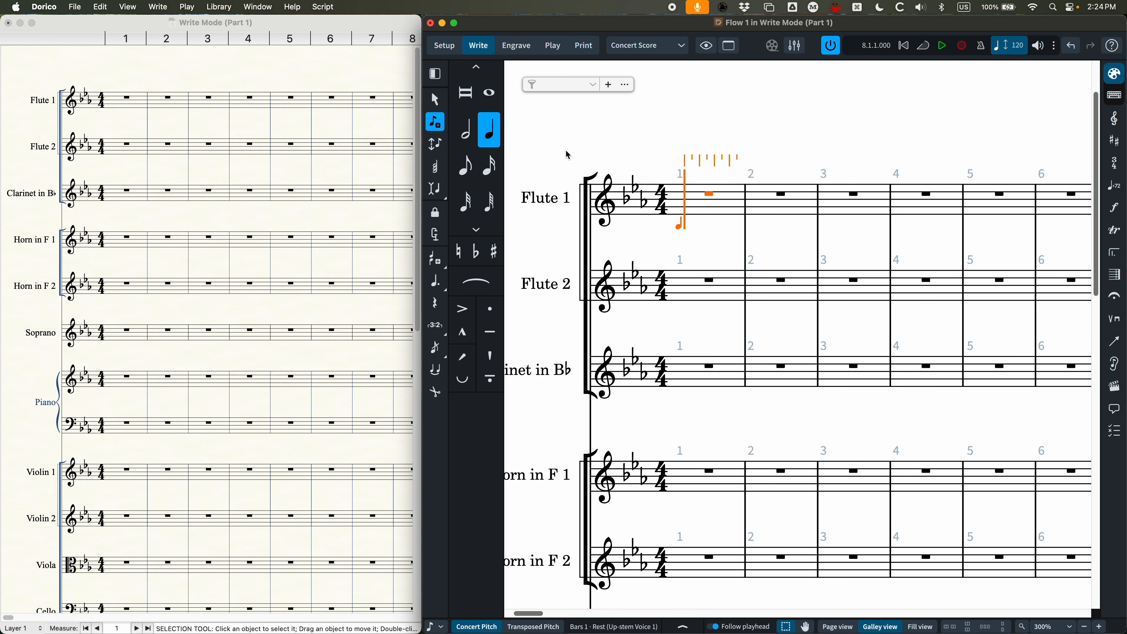
key(Escape)
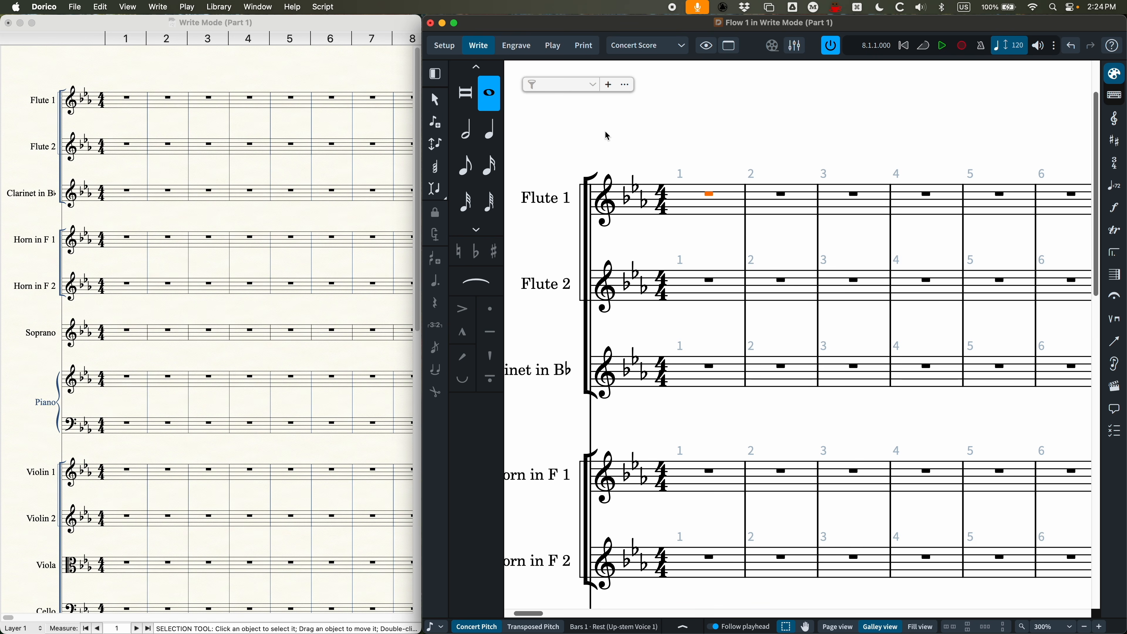
key(Return)
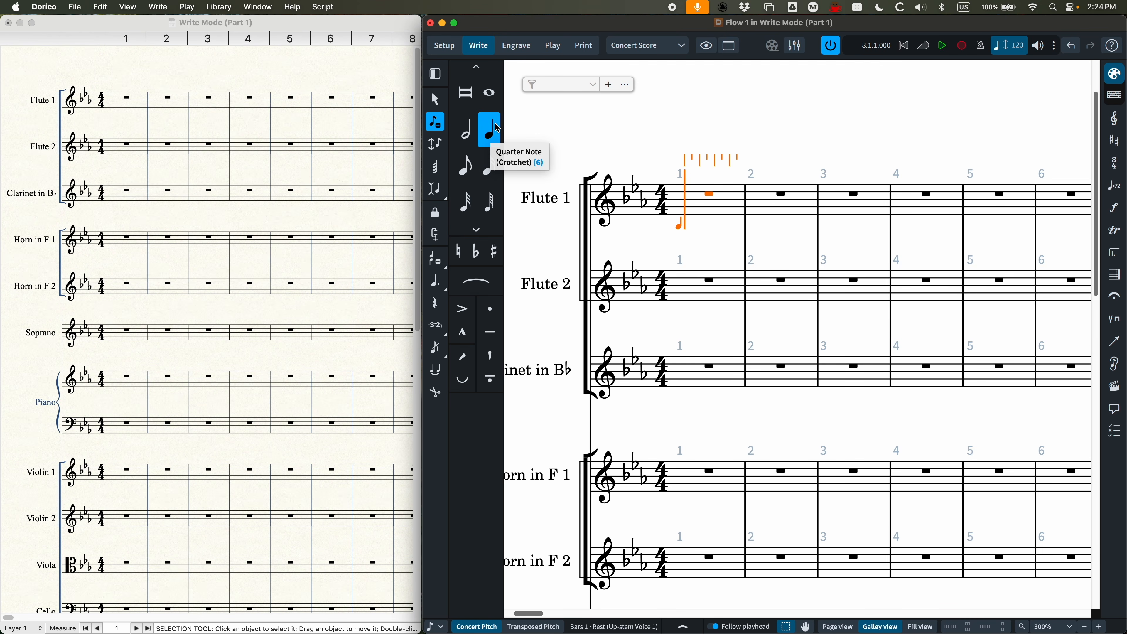
click(690, 195)
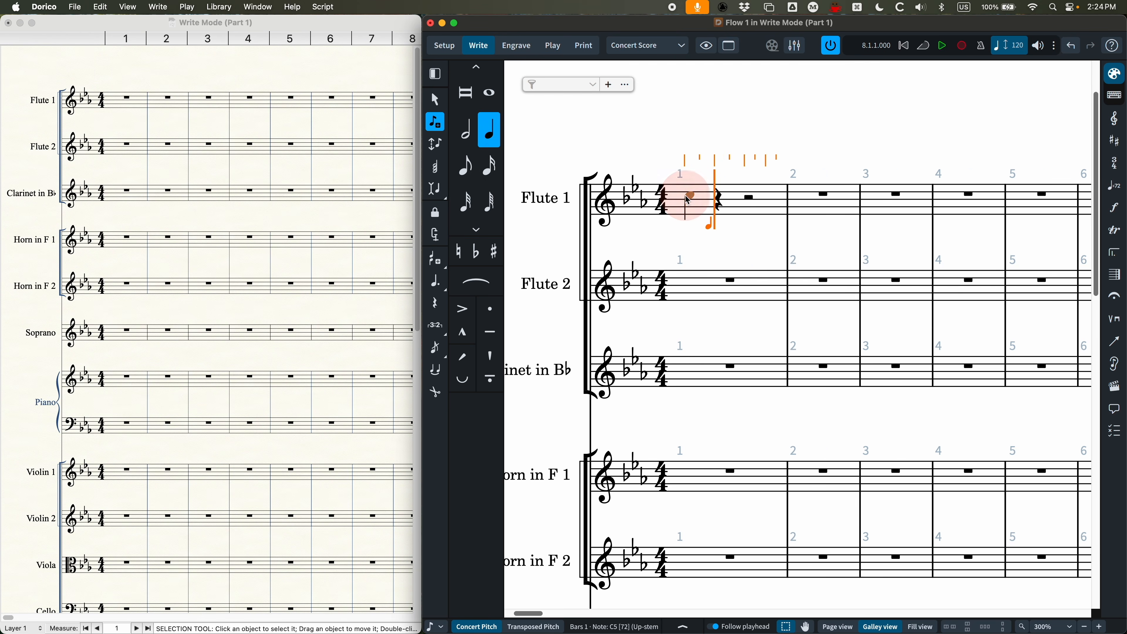
click(716, 196)
key(5)
click(747, 192)
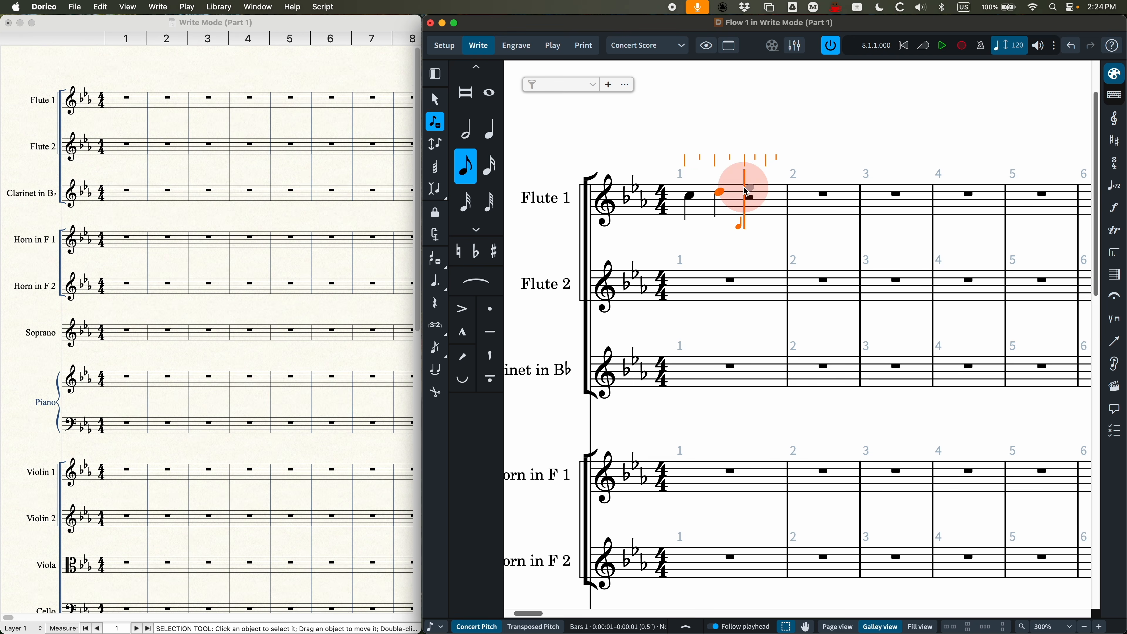
click(770, 191)
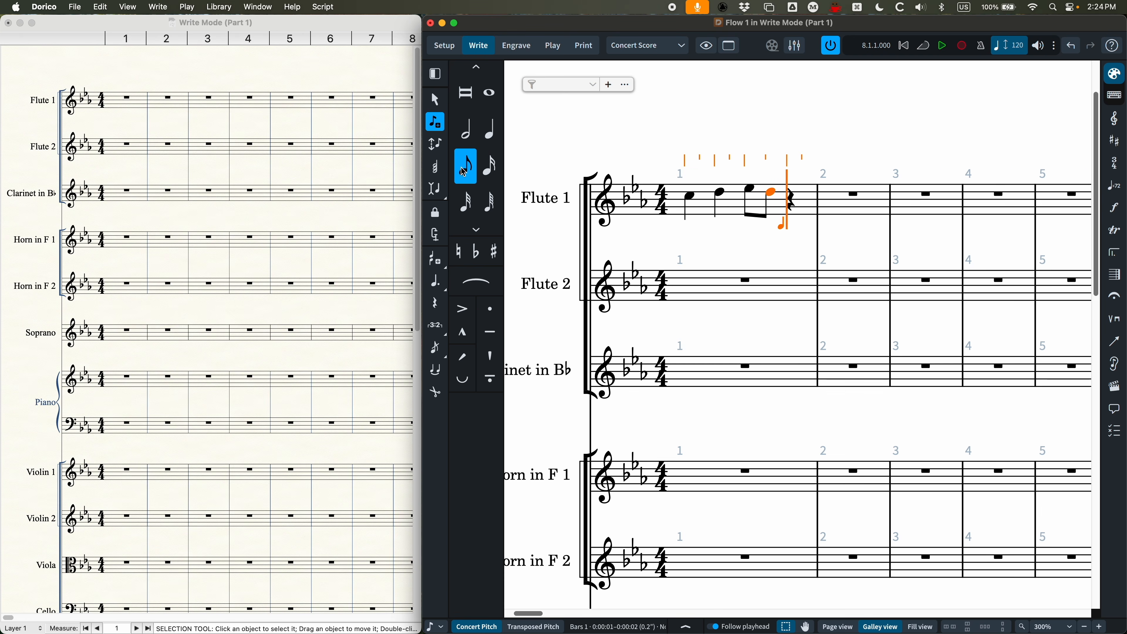
Step: Complete bar 1 of Flute 1 with eighth notes F-sharp and D-flat
click(786, 198)
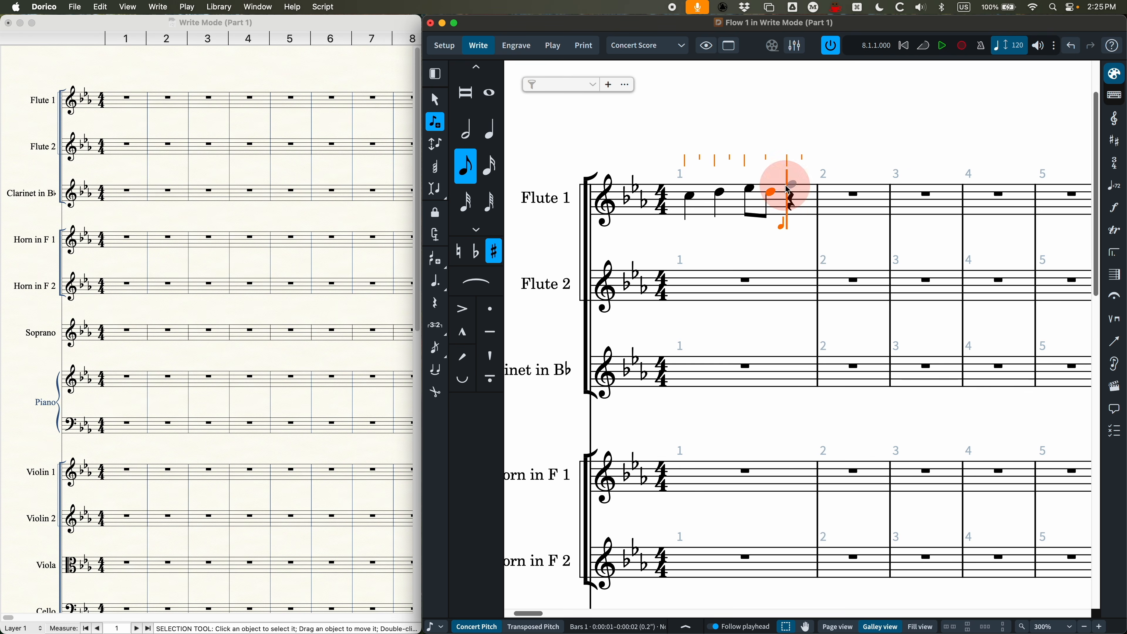
click(476, 251)
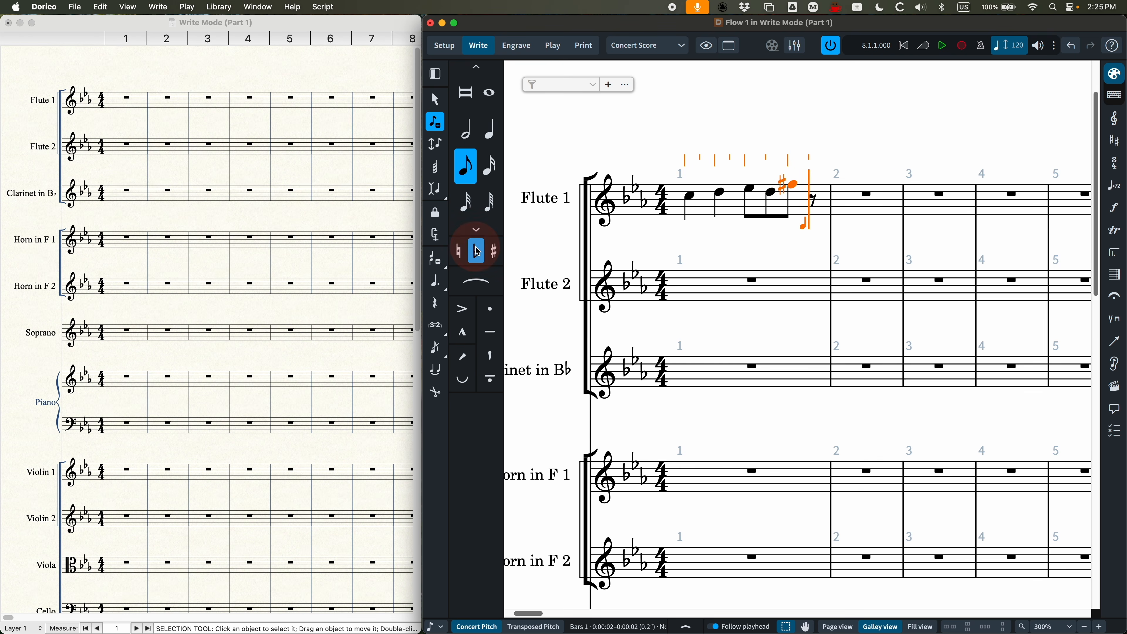
click(813, 192)
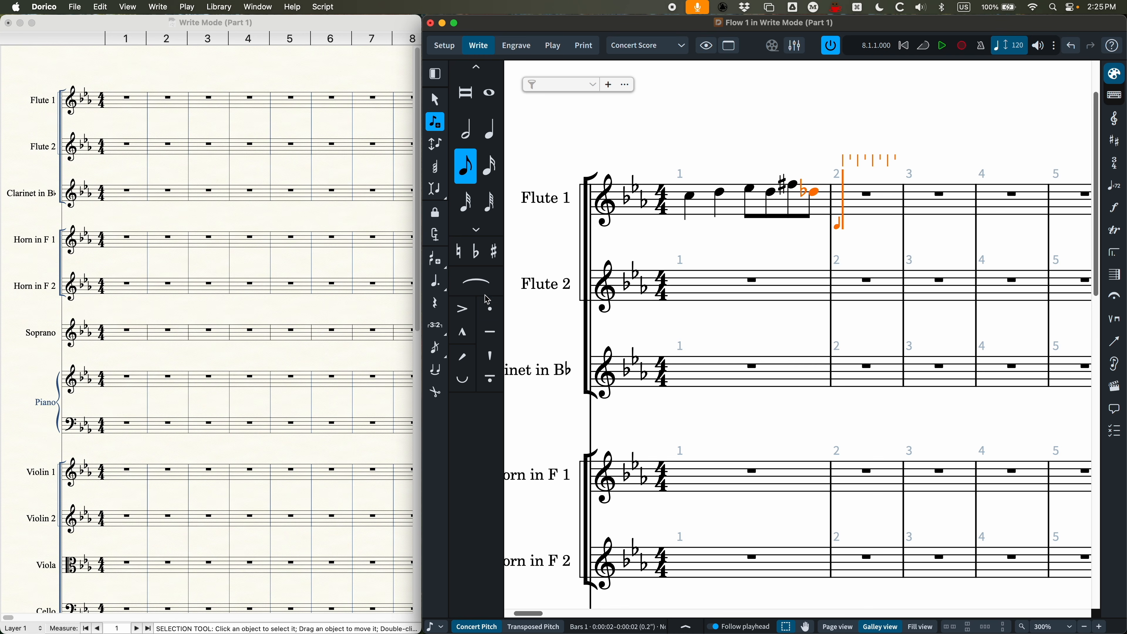
Step: Enter a dotted eighth note C and a sixteenth note D-natural on the first beat of Flute 1's bar 2
click(438, 284)
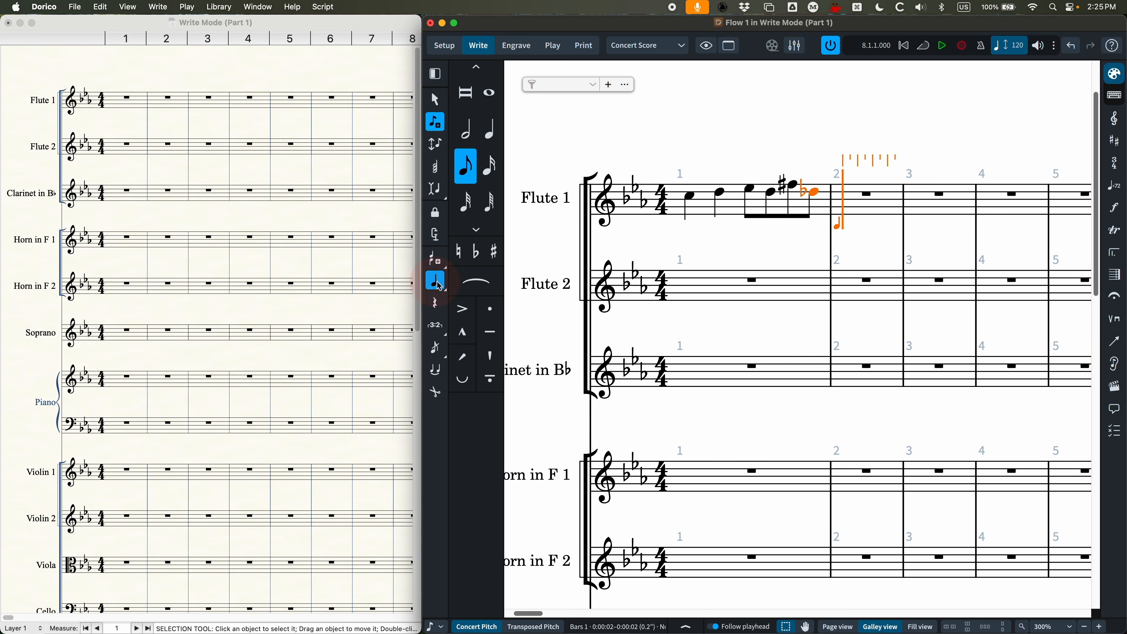
click(846, 196)
click(490, 166)
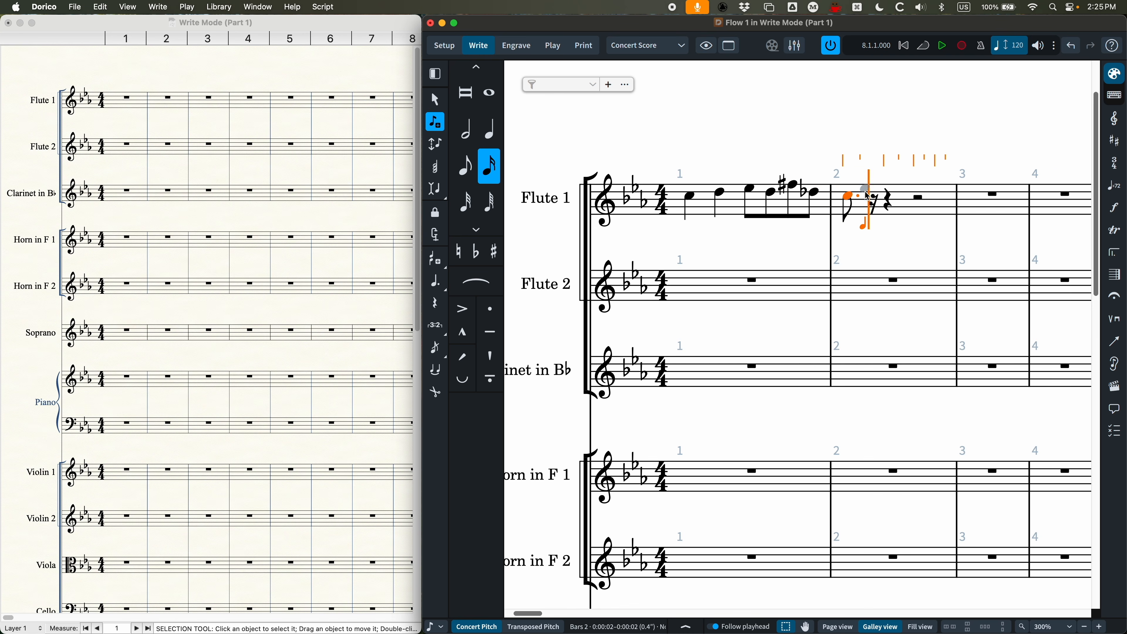
click(868, 193)
key(0)
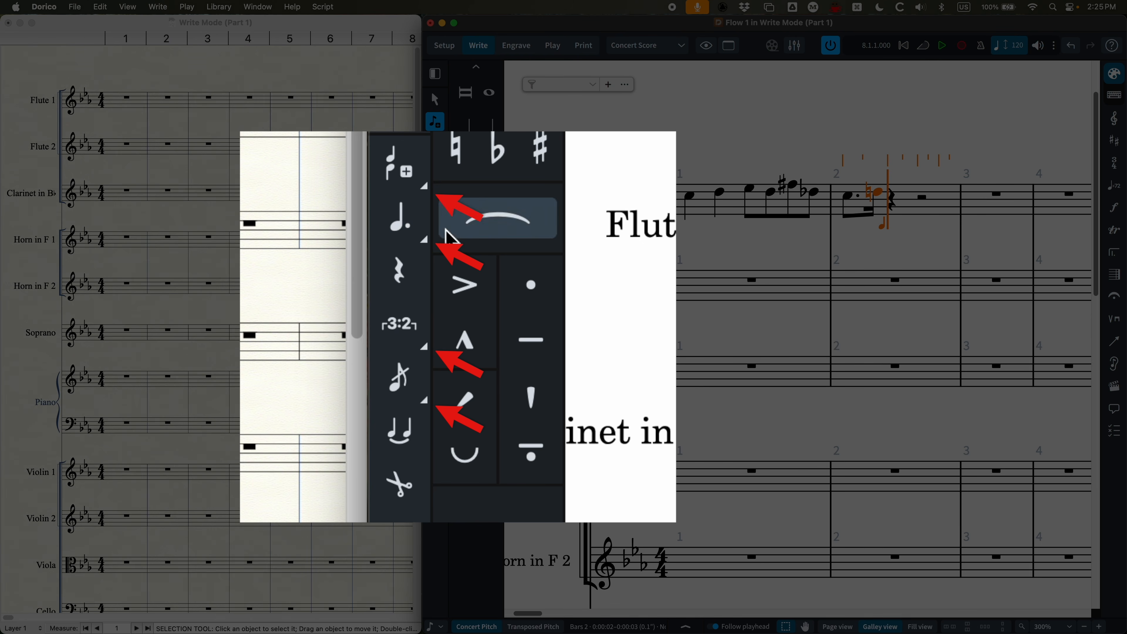
Step: Examine the single and multiple rhythm dot options available for note input
click(404, 228)
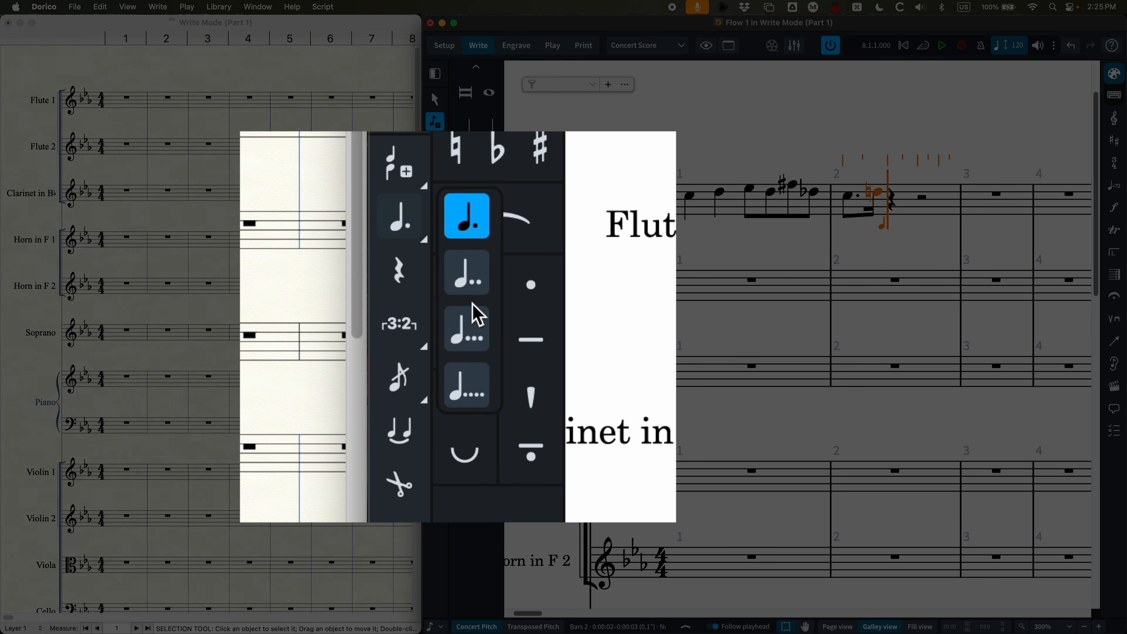
click(414, 231)
click(409, 225)
click(409, 227)
click(414, 233)
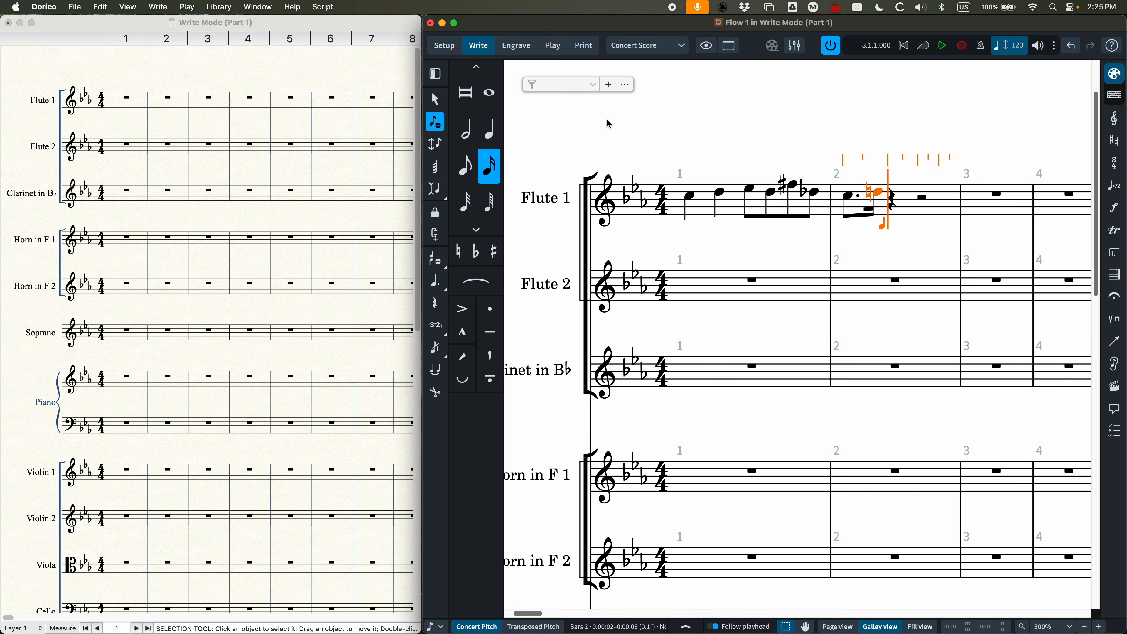
Step: Enable mouse selection, select notes in Flute 1's bar 1, and restart note input at the quarter rest on beat 2 of bar 2
click(436, 101)
click(795, 185)
double_click(898, 205)
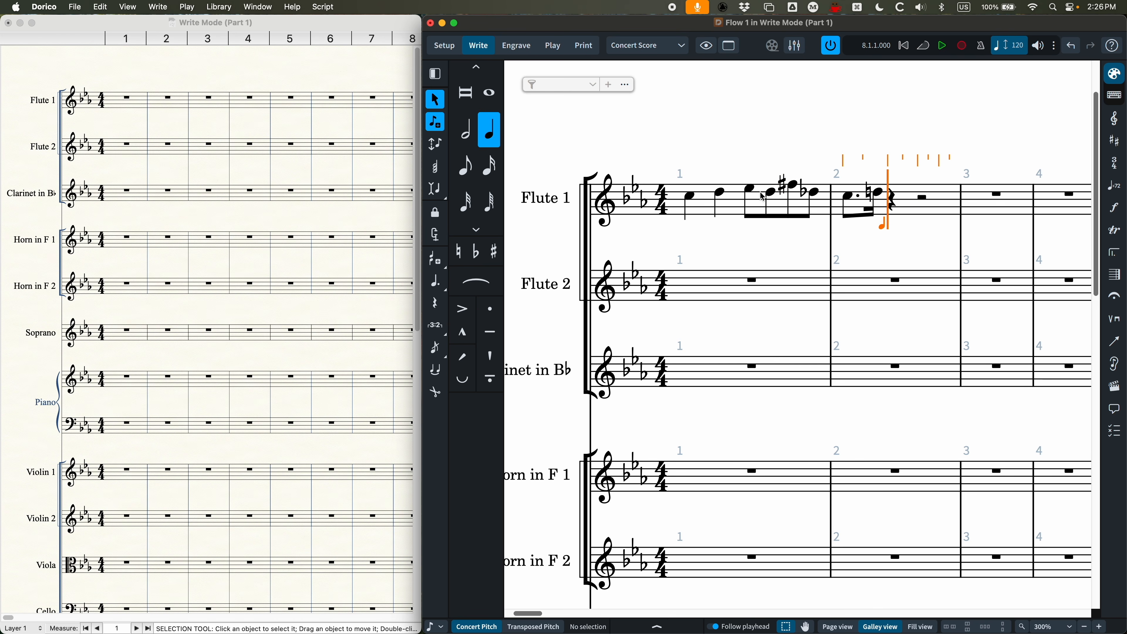
click(751, 191)
click(841, 134)
double_click(895, 202)
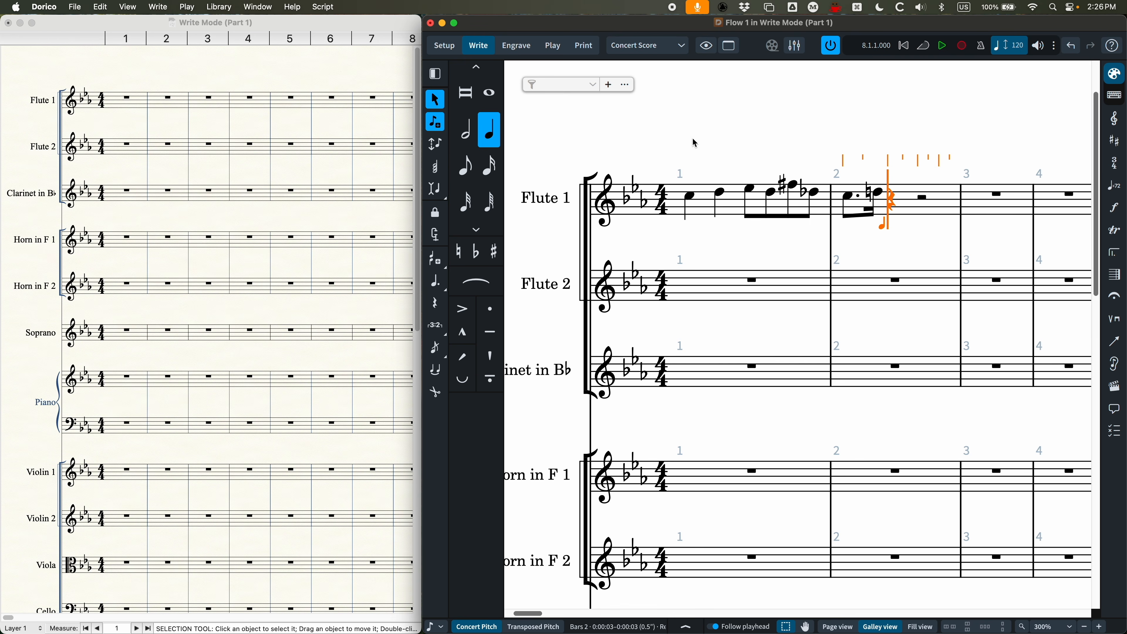
scroll(869, 158, right, 2)
scroll(868, 160, right, 1)
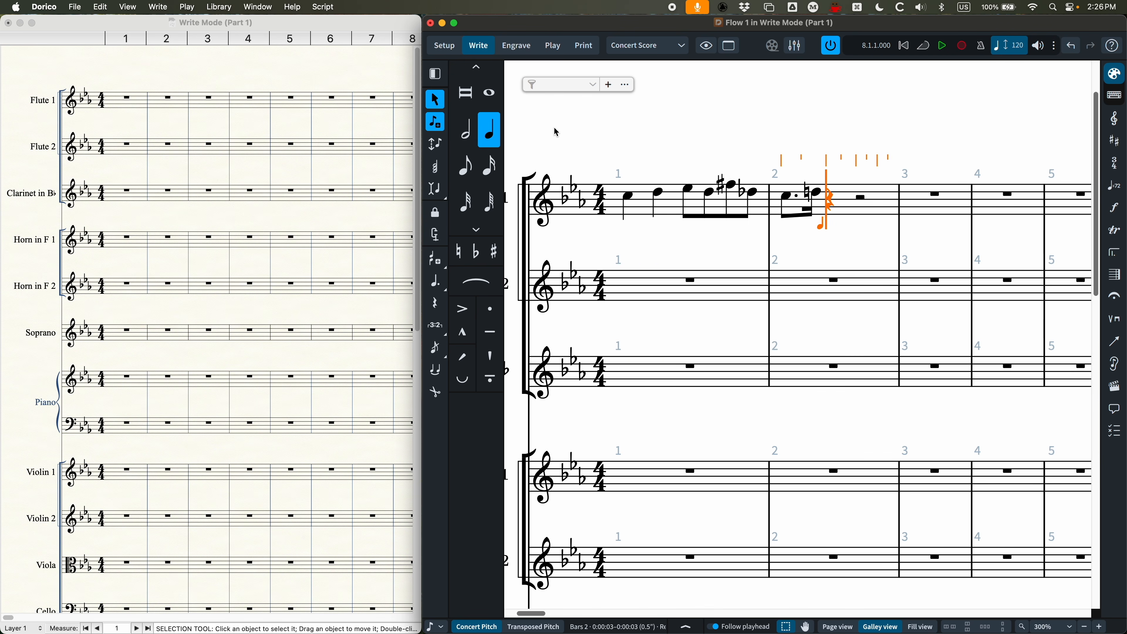
Step: Open the preferences, look at the background color settings, and display the Key Commands category
click(53, 5)
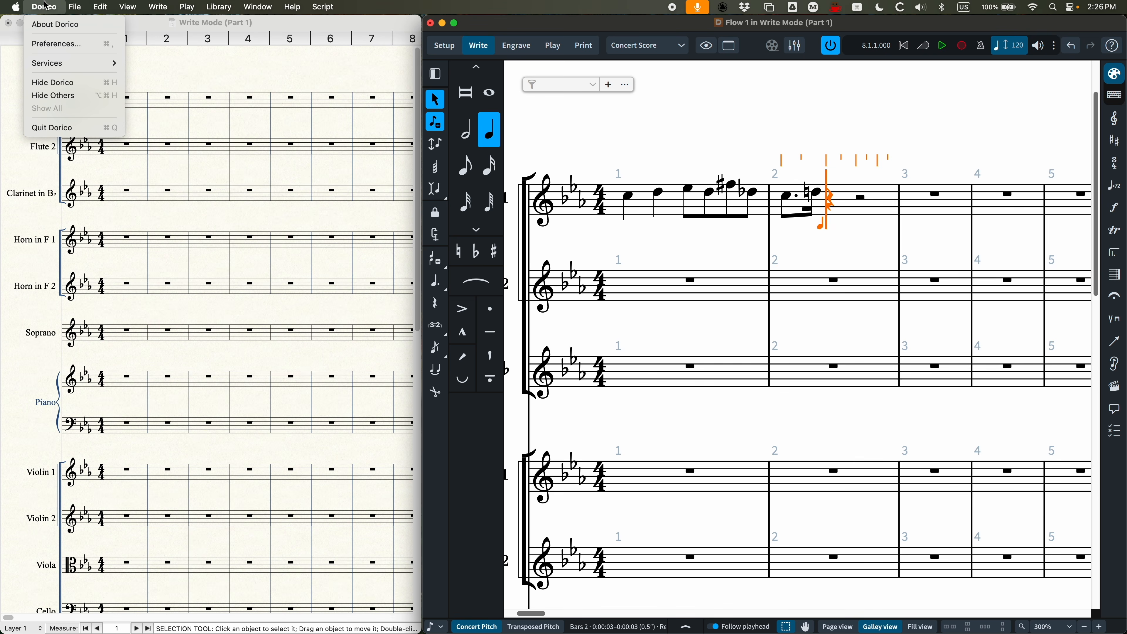
click(67, 44)
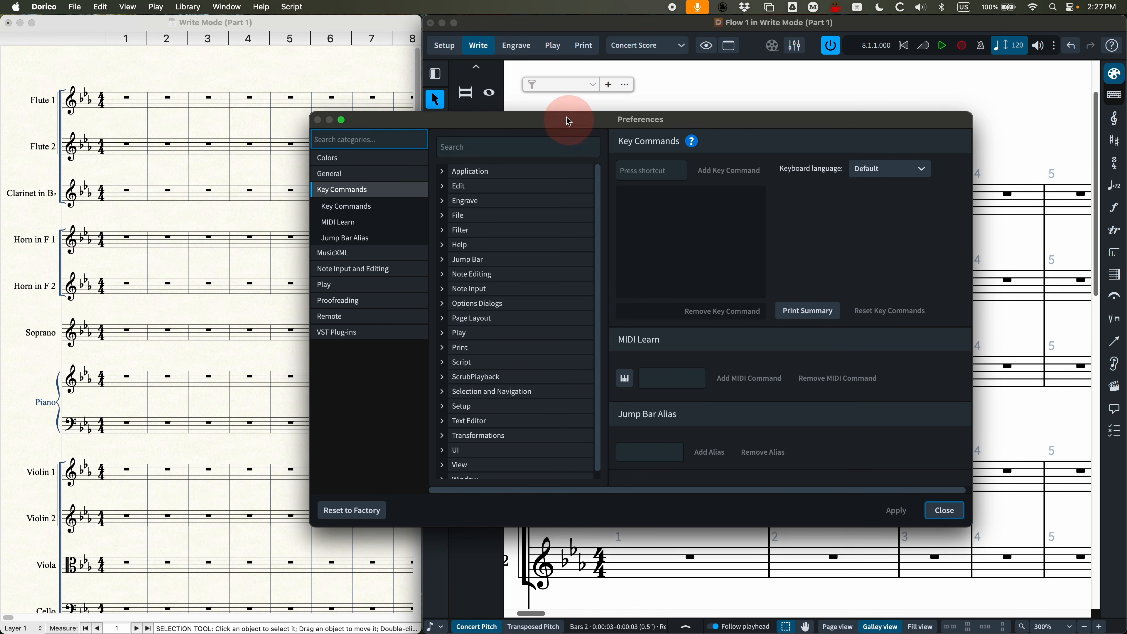
drag(569, 121, 557, 108)
click(316, 145)
click(328, 178)
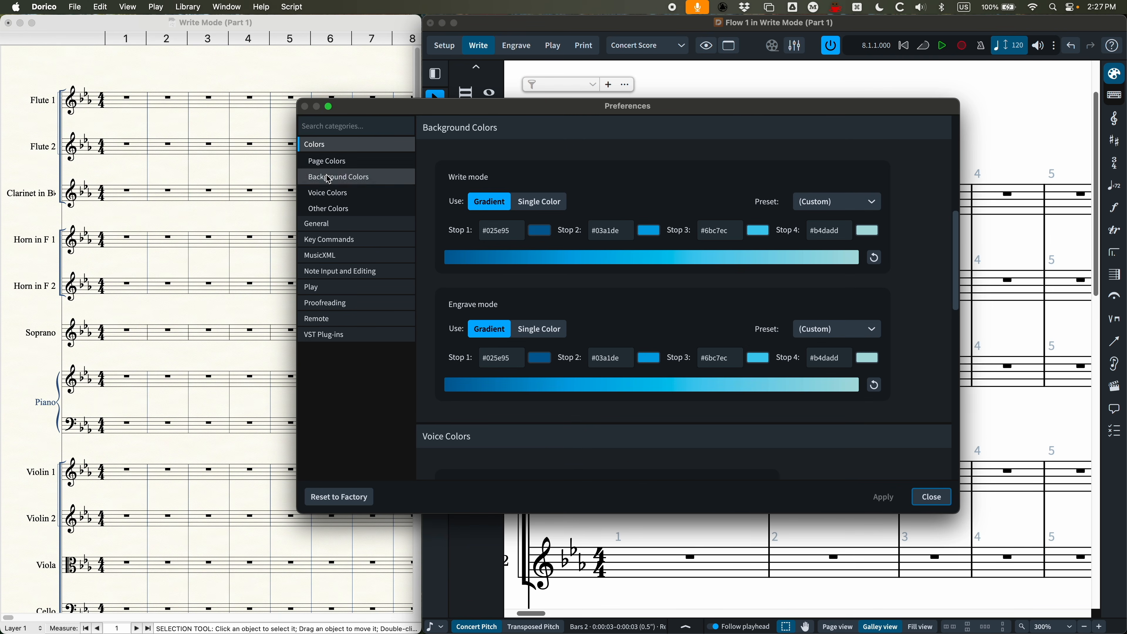
click(329, 240)
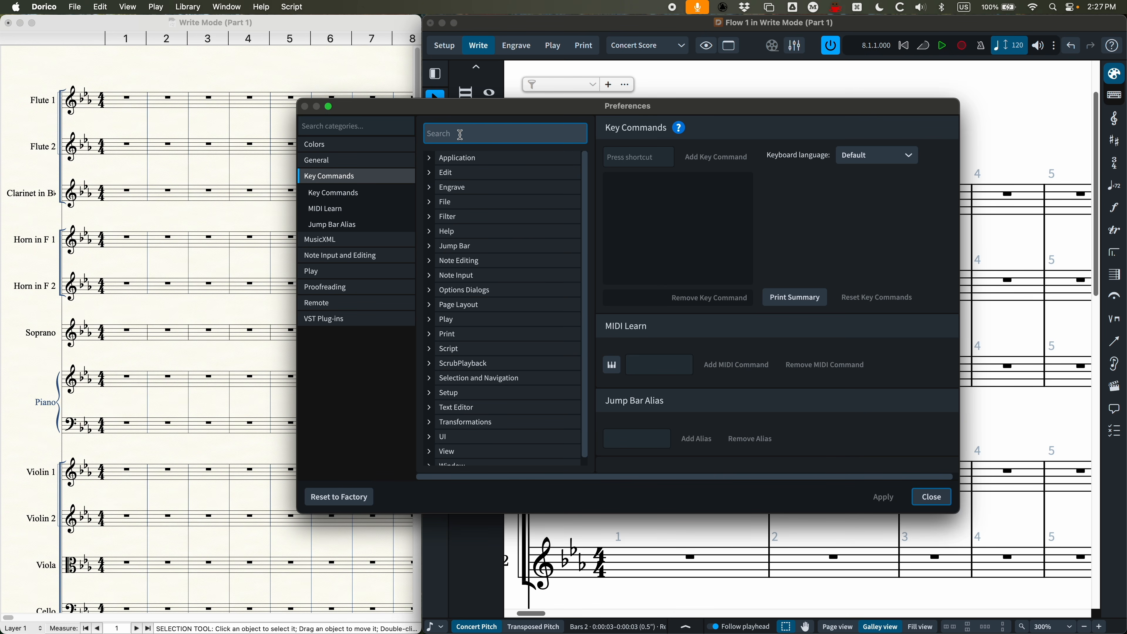
Step: Find the Set Note Duration key commands and remove the shortcut 6 from the 1/4 note (crotchet)
text(set no)
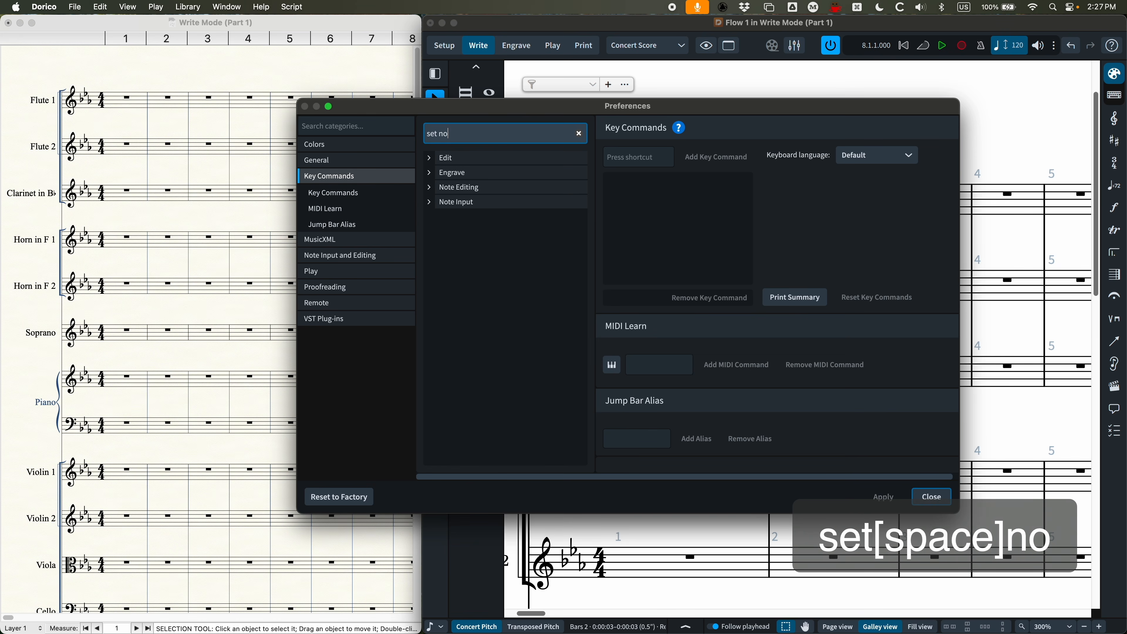
text(te dur)
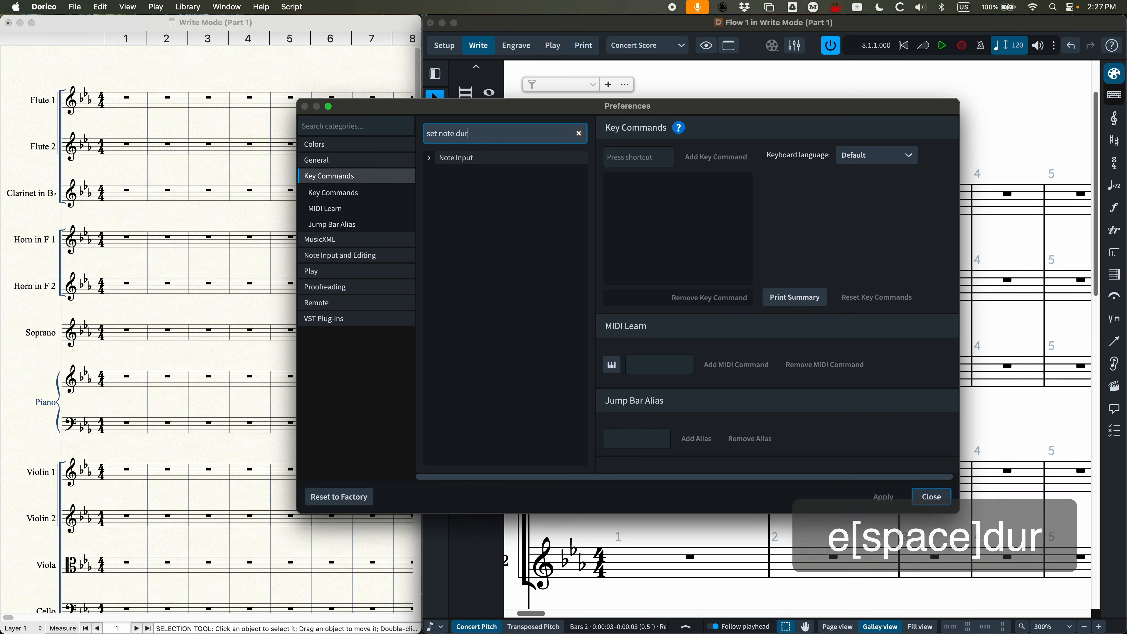
click(431, 160)
click(441, 173)
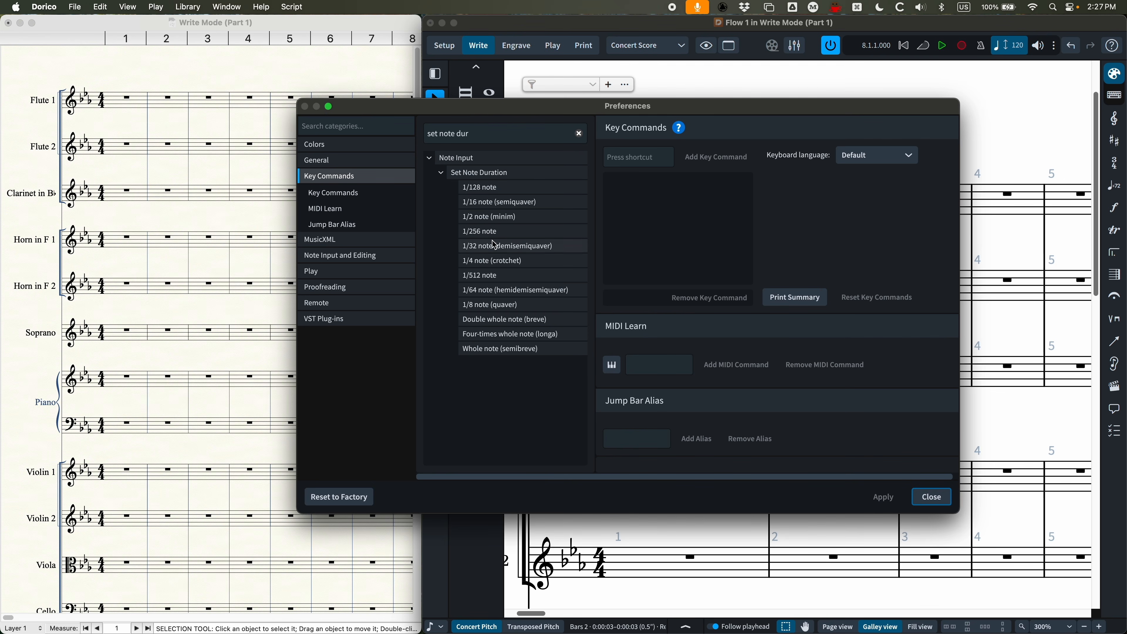
click(492, 262)
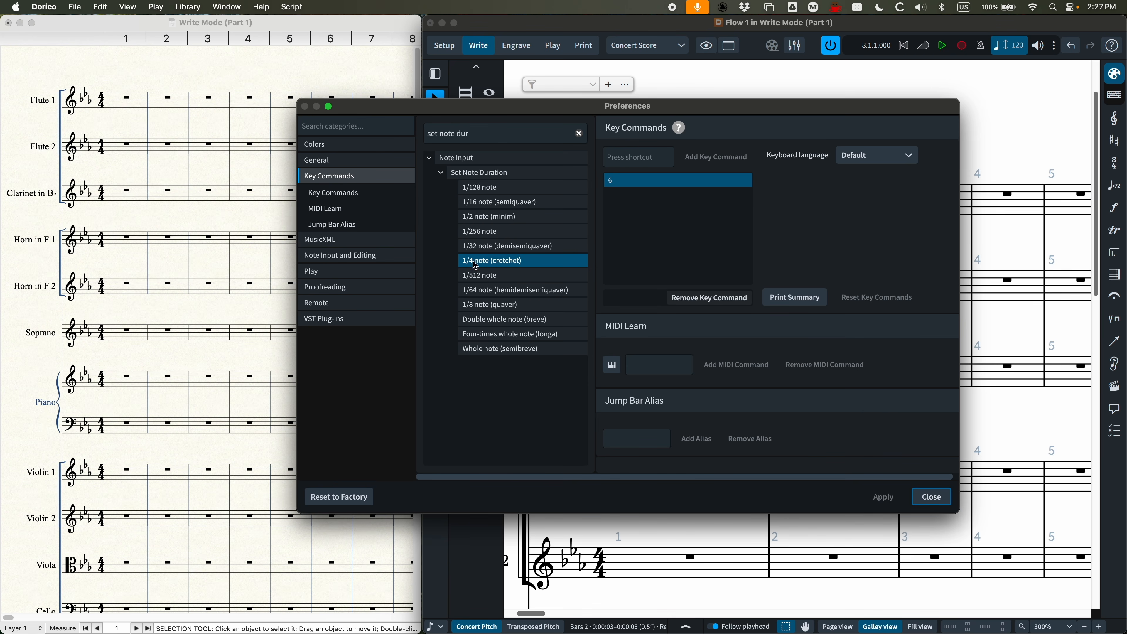
click(610, 180)
click(696, 304)
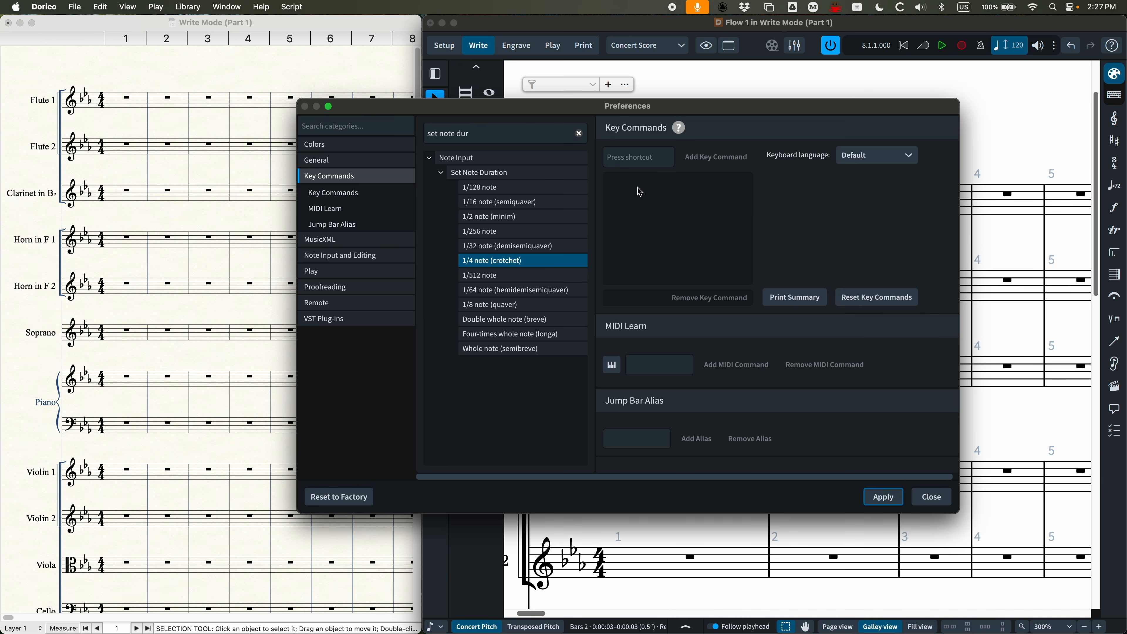
Step: Assign 5 as a key command for the 1/4 note (crotchet), taking it away from its existing command
click(629, 156)
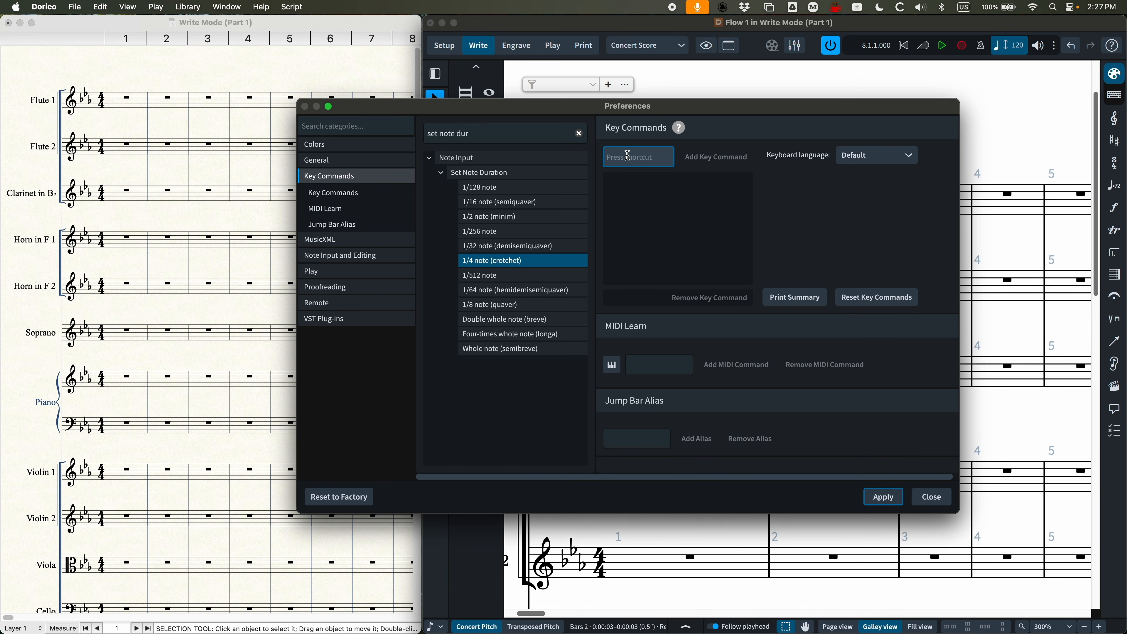
key(5)
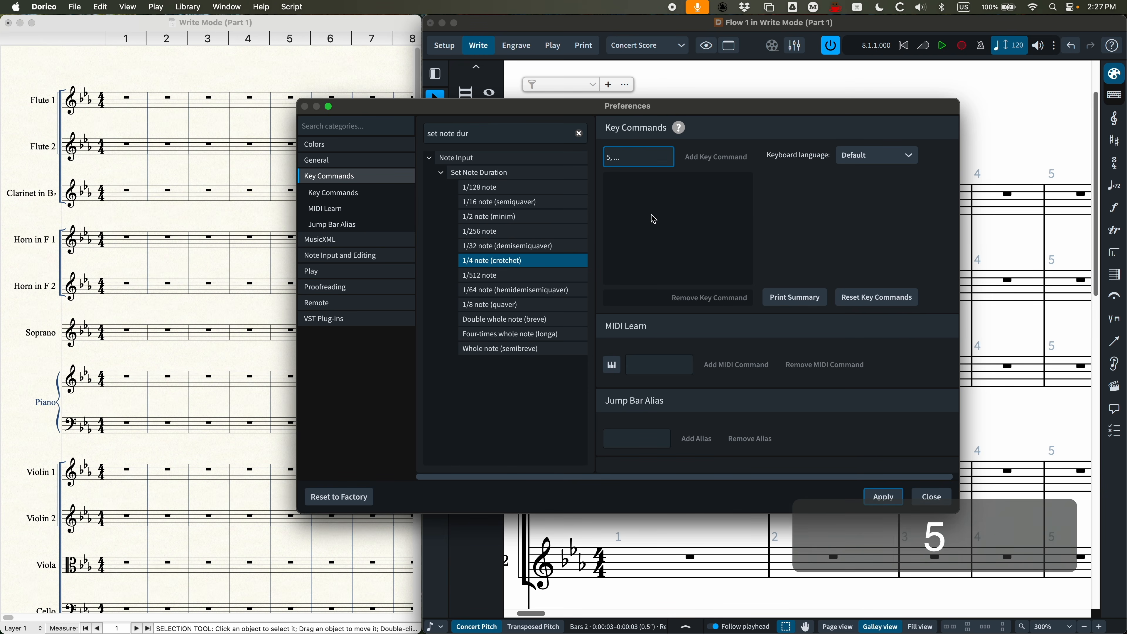
click(717, 157)
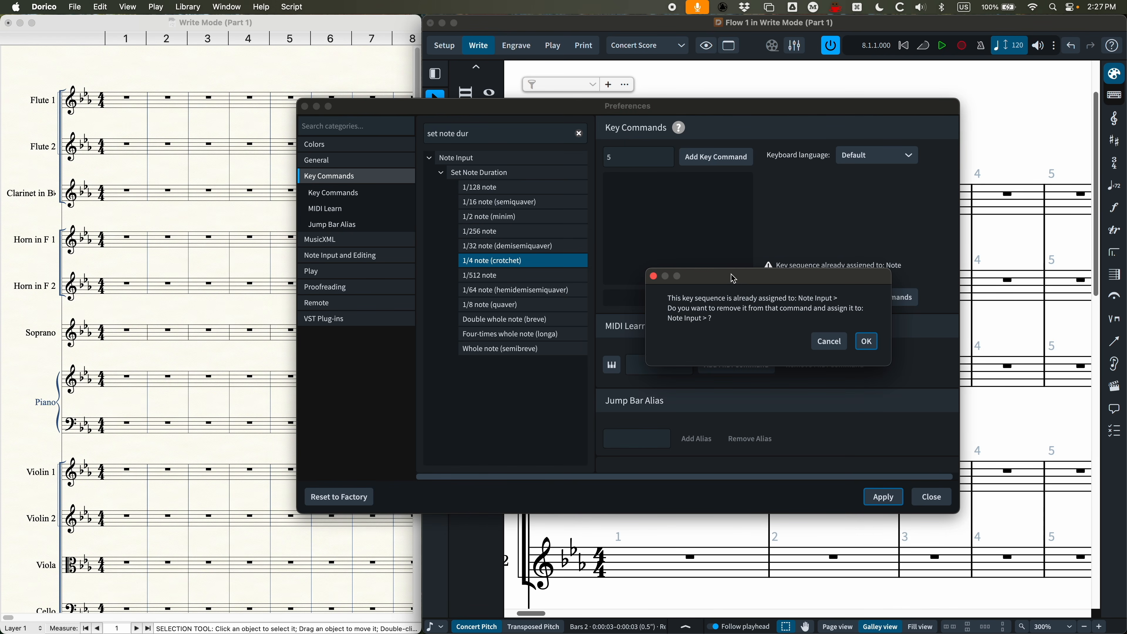
drag(732, 289, 675, 276)
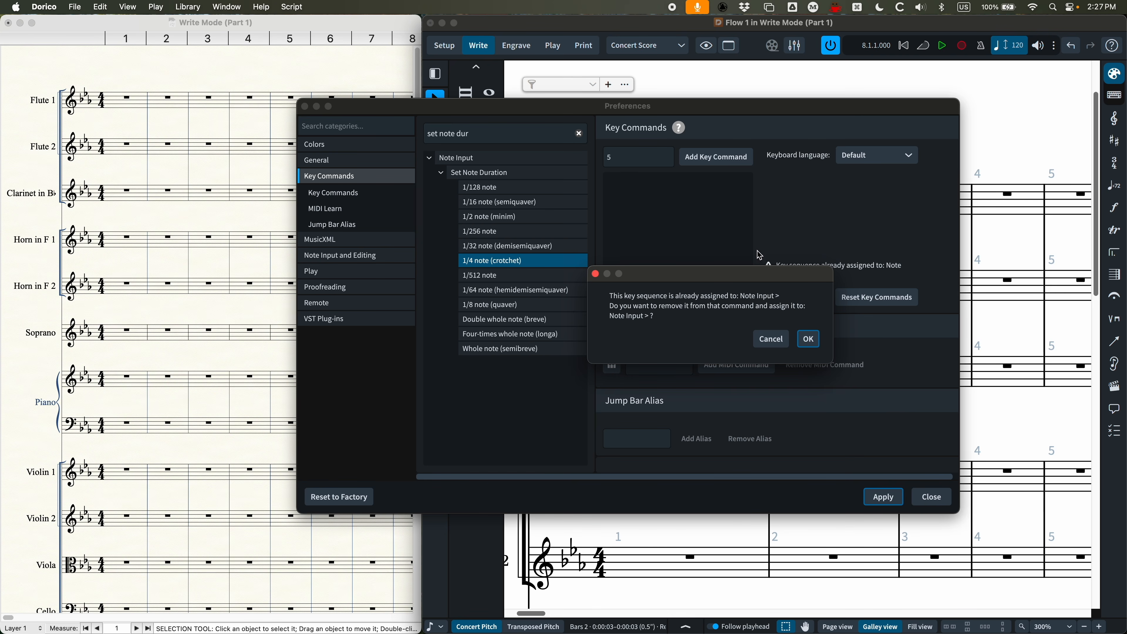
click(809, 339)
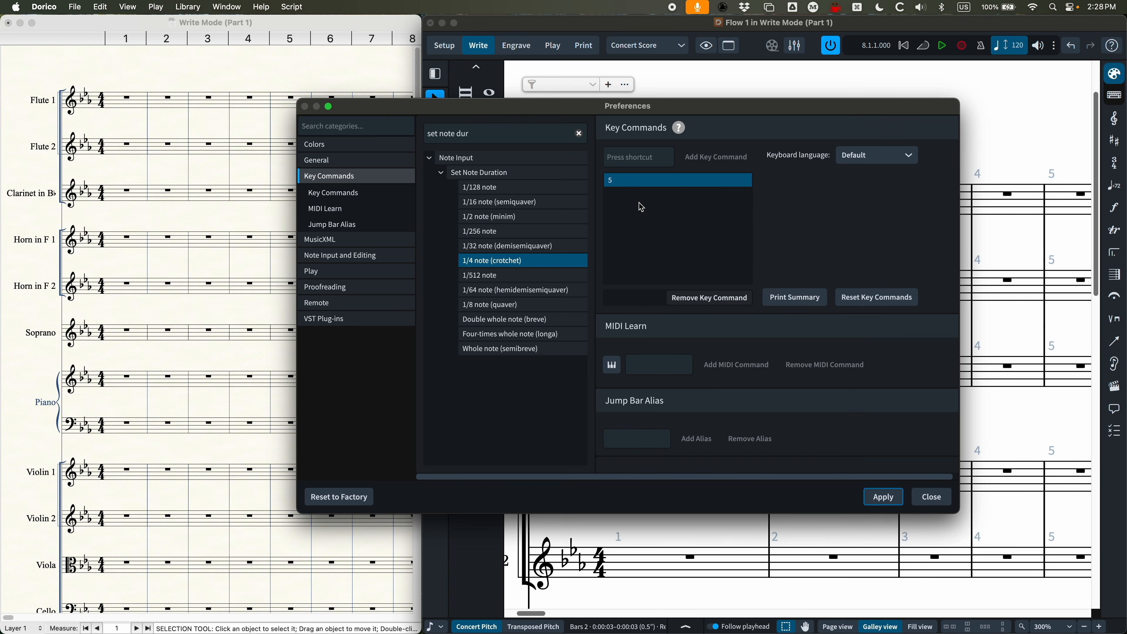
Step: Add Num5 as a second key command for the 1/4 note (crotchet)
click(630, 158)
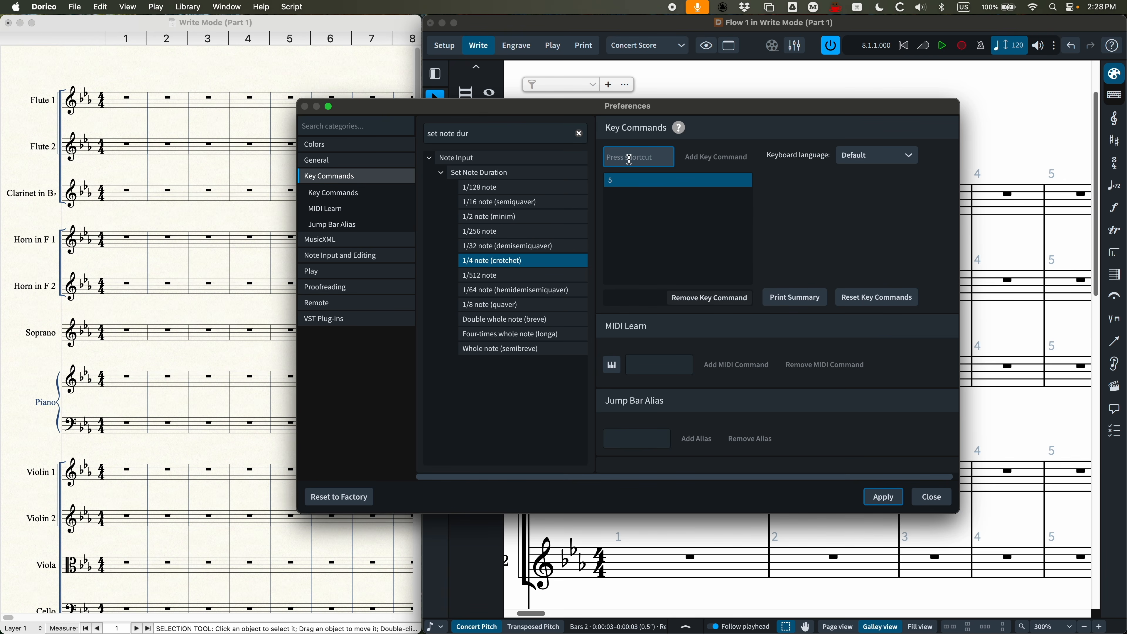
key(KP_5)
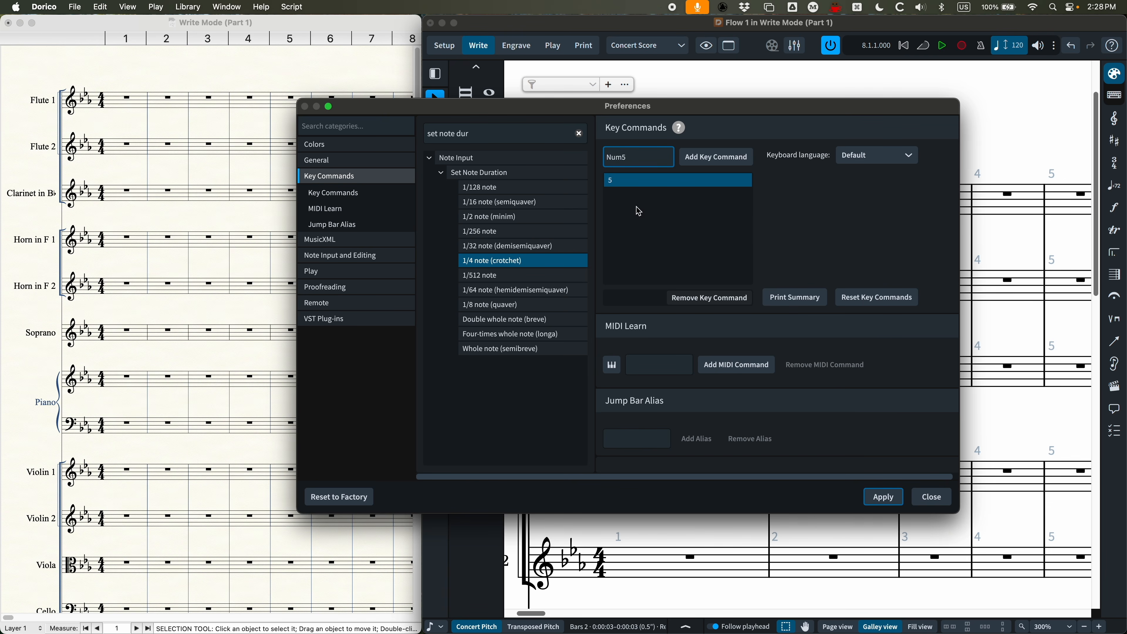
click(722, 159)
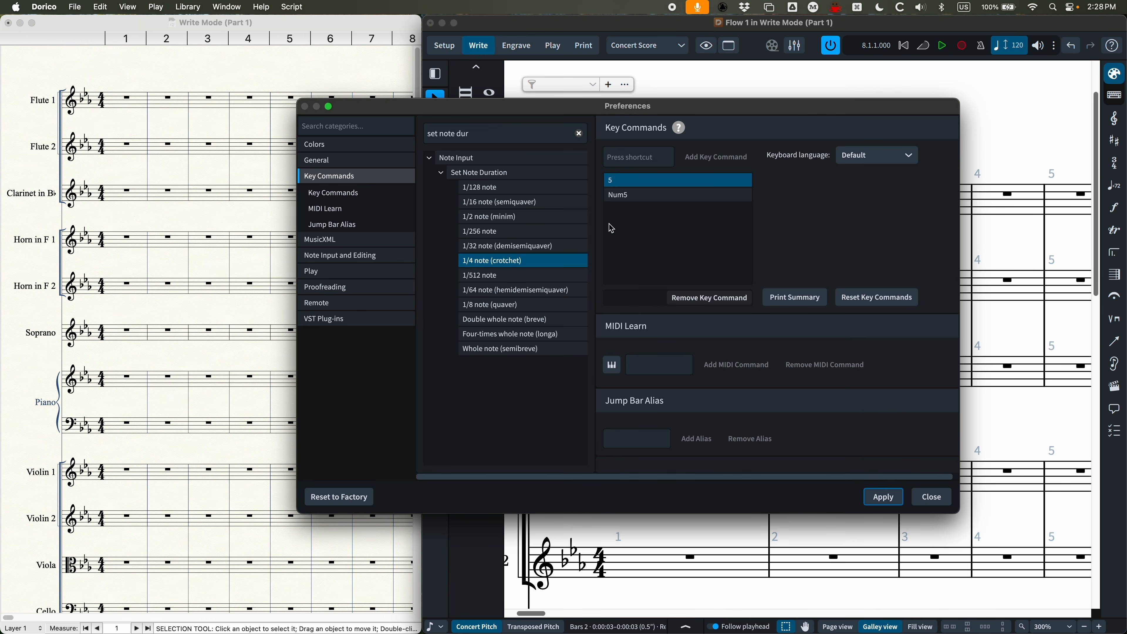
click(628, 196)
click(615, 181)
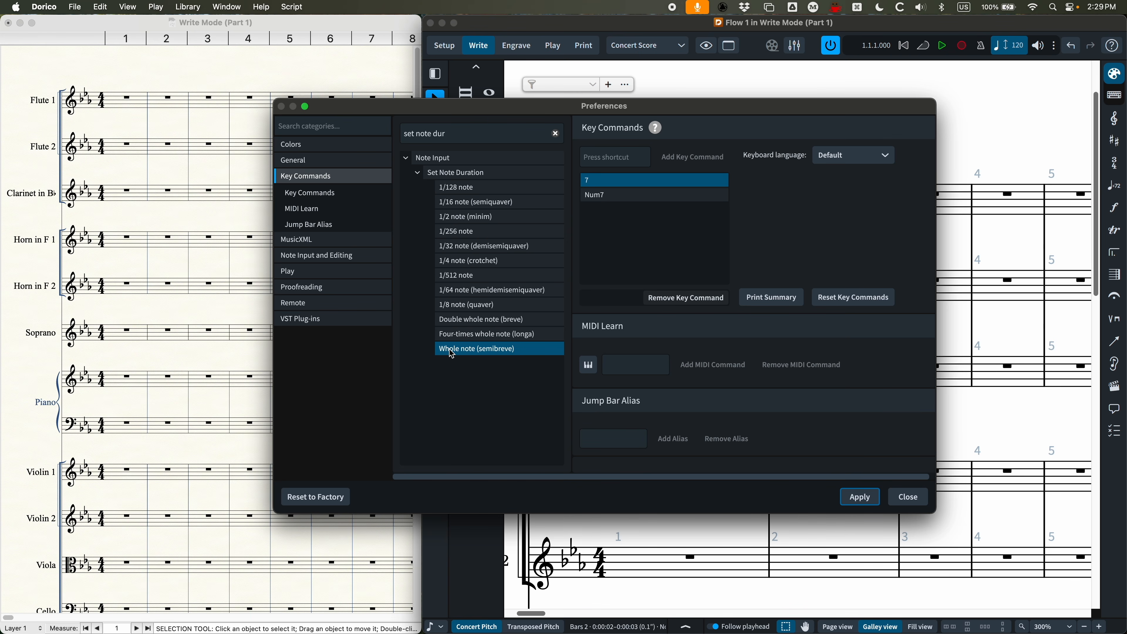
Step: Check the key commands for the double whole, four-times whole and whole notes, and apply the changes before closing the preferences
click(460, 321)
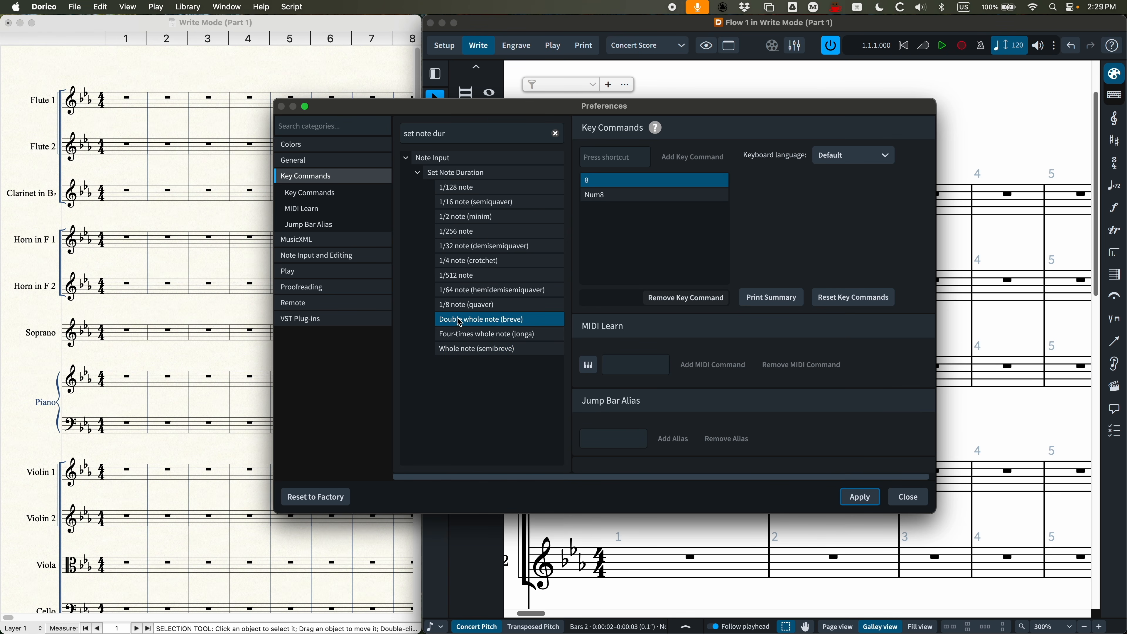
click(460, 334)
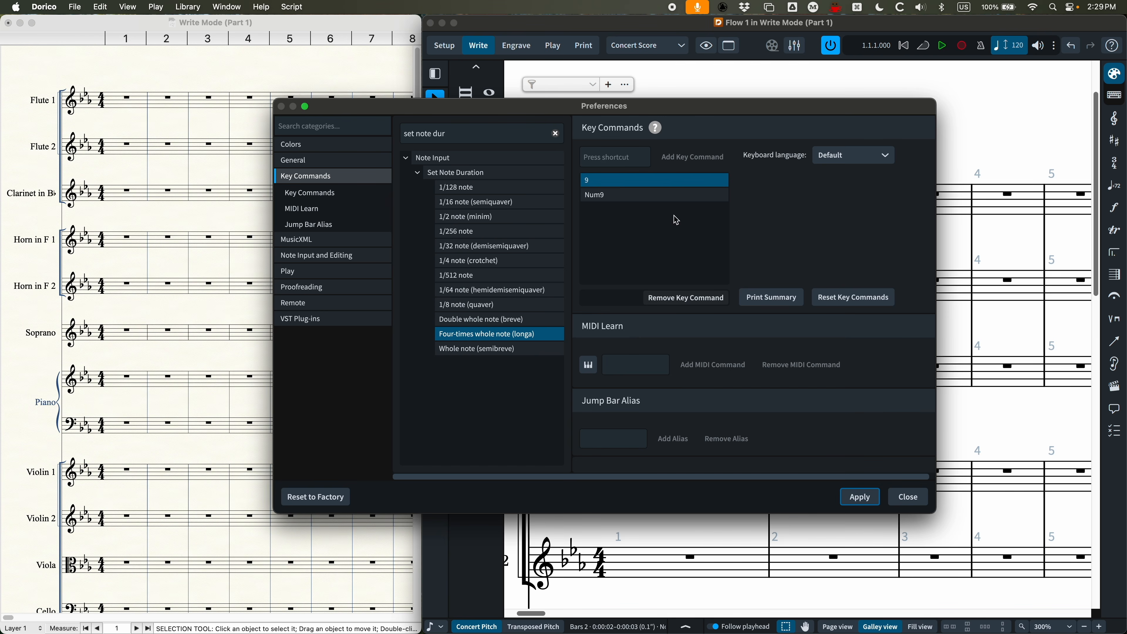
click(508, 350)
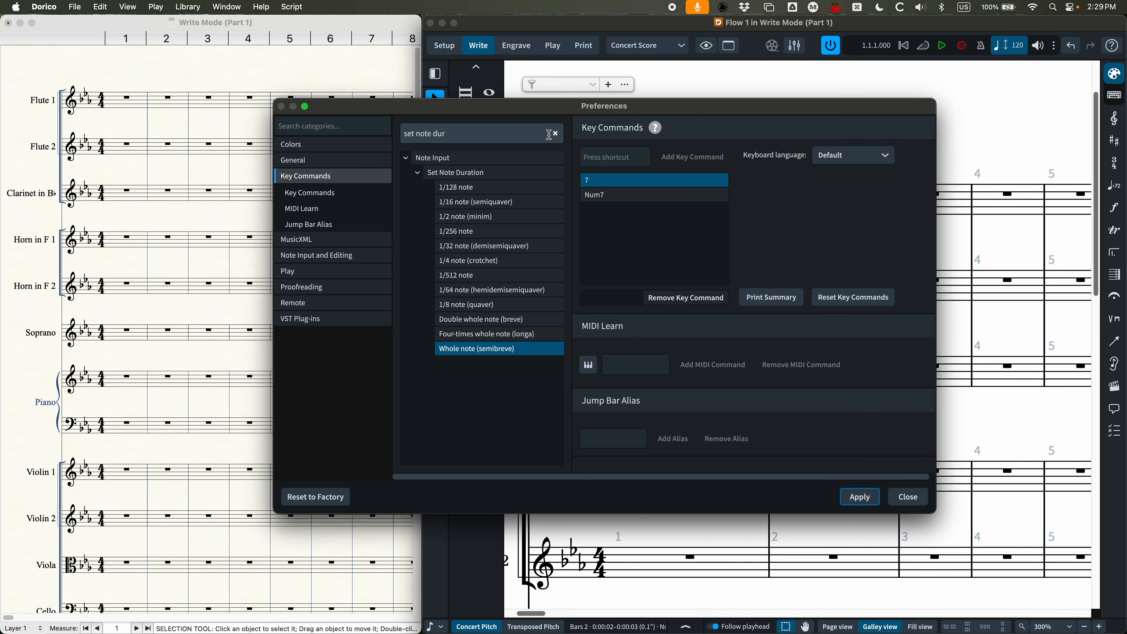
click(857, 498)
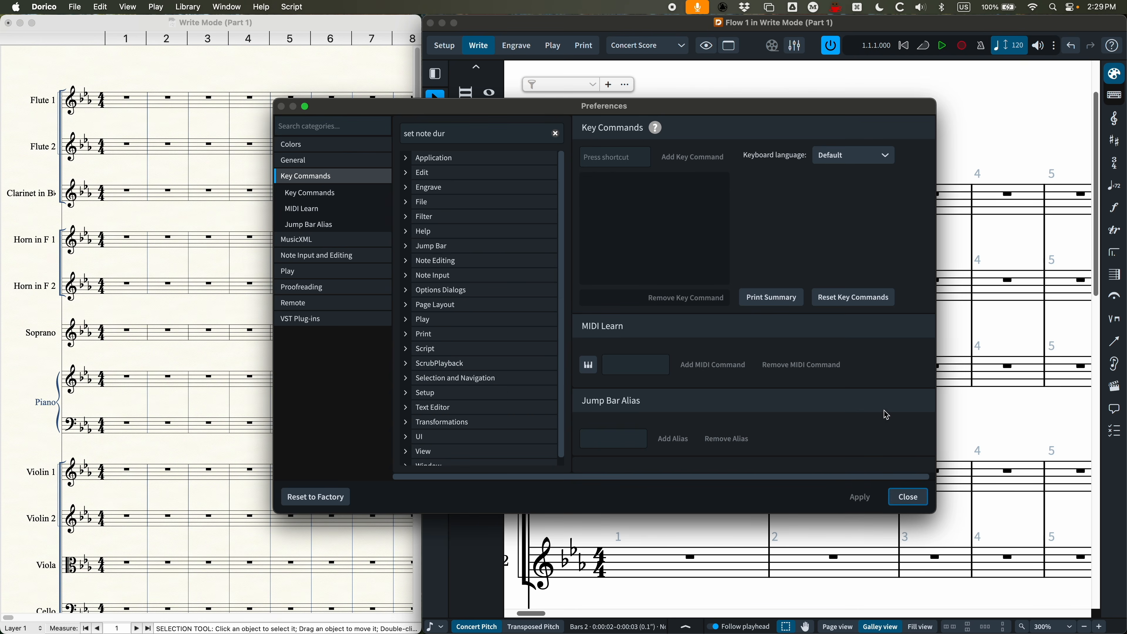
click(909, 497)
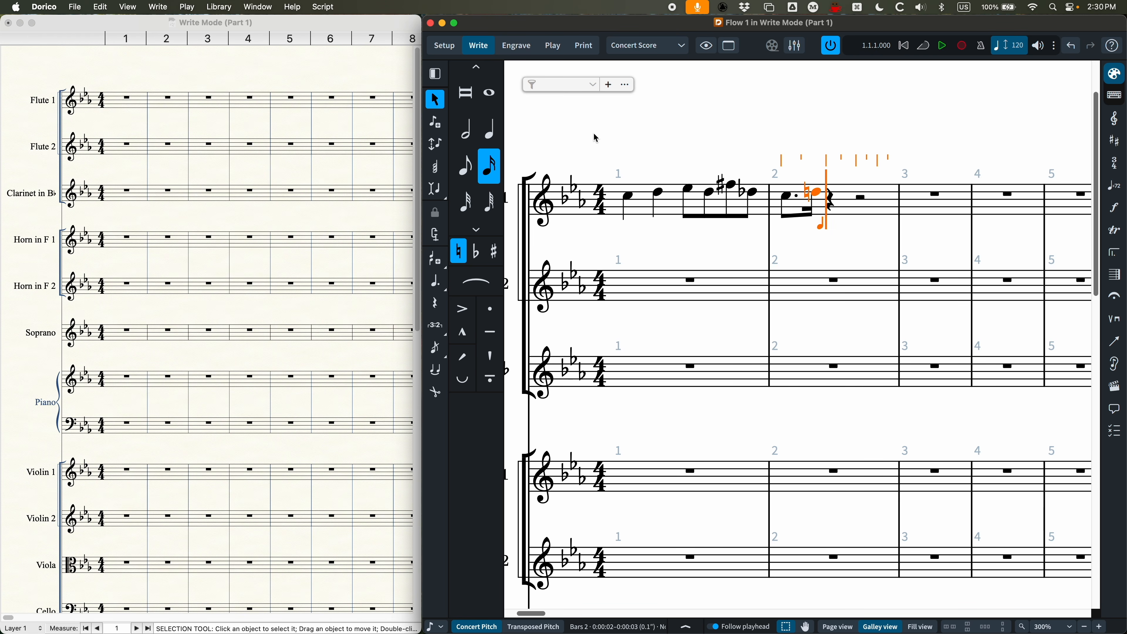
Step: Enter quarter notes G, A and B-flat on beats 2 to 4 of Flute 1's bar 2
key(5)
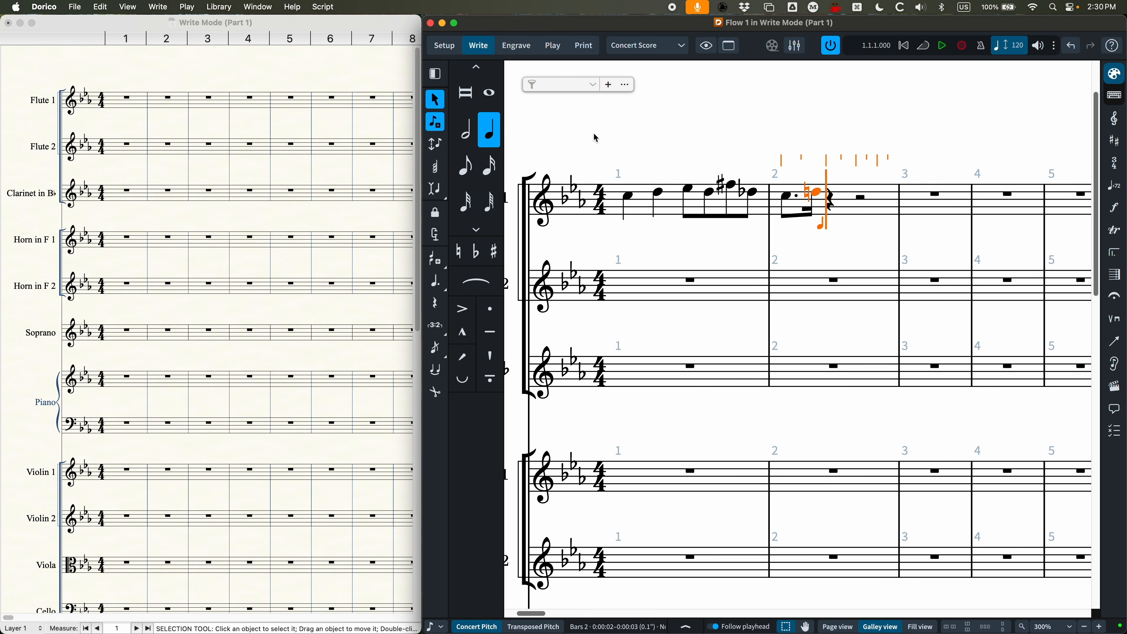
key(e)
key(a)
key(b)
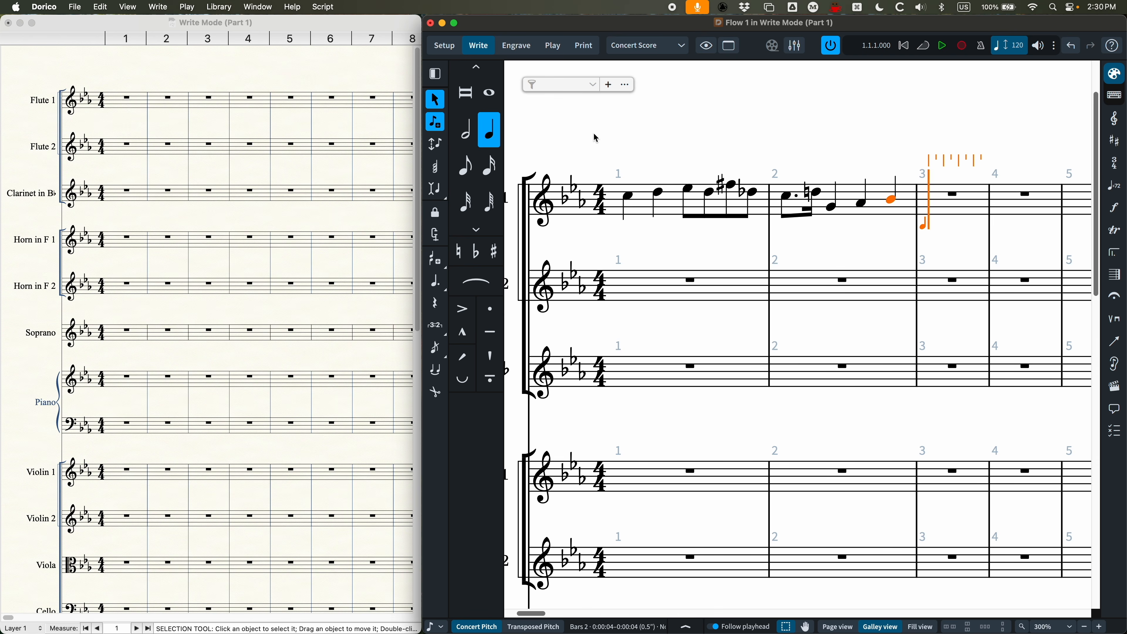
Step: Enter quarter notes F and A followed by eighth notes G and F in Flute 1's bar 3
key(f)
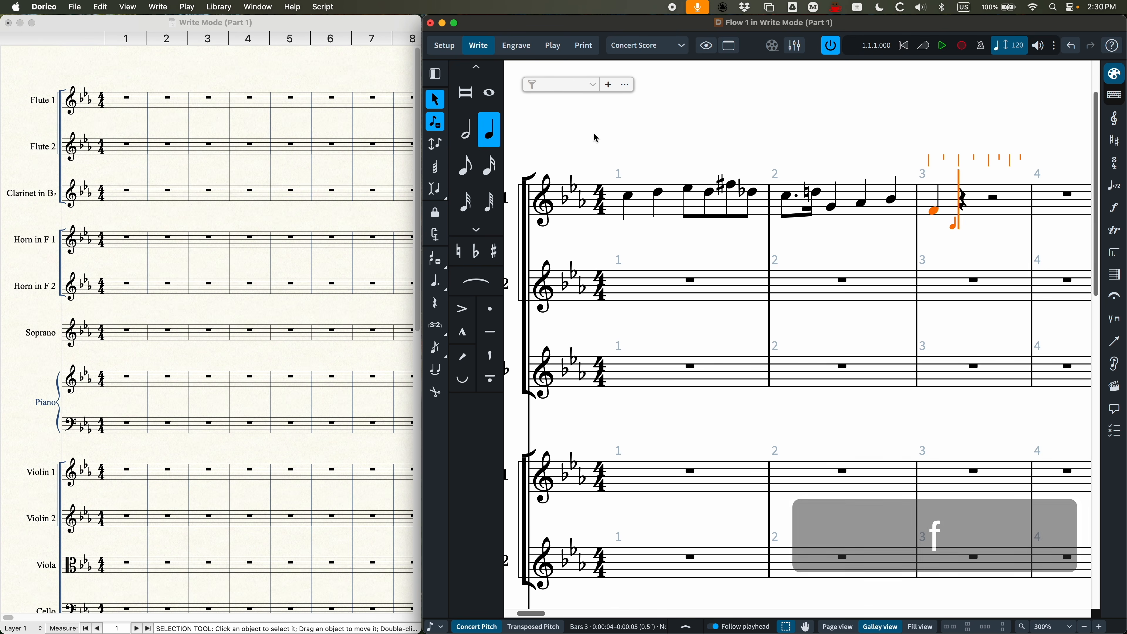
key(a)
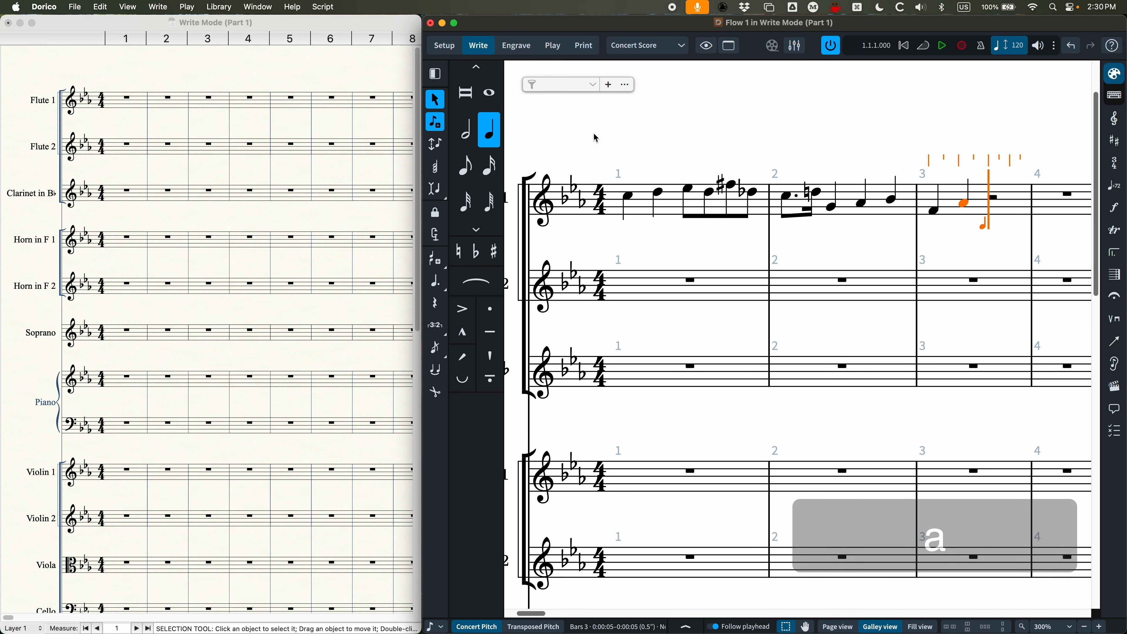
key(4)
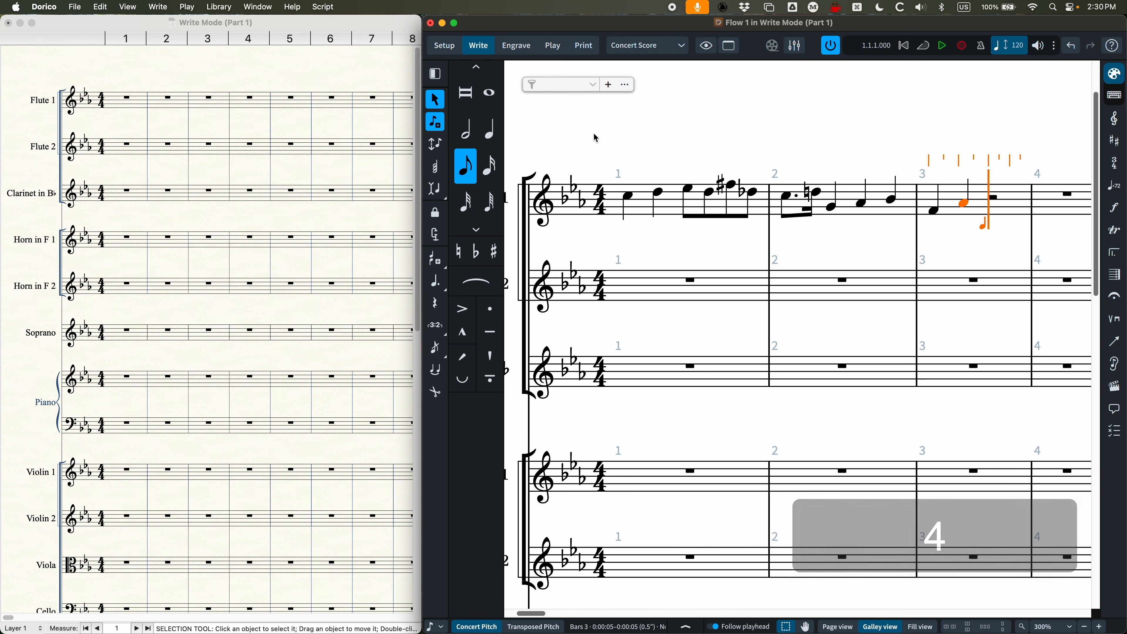
key(g)
key(f)
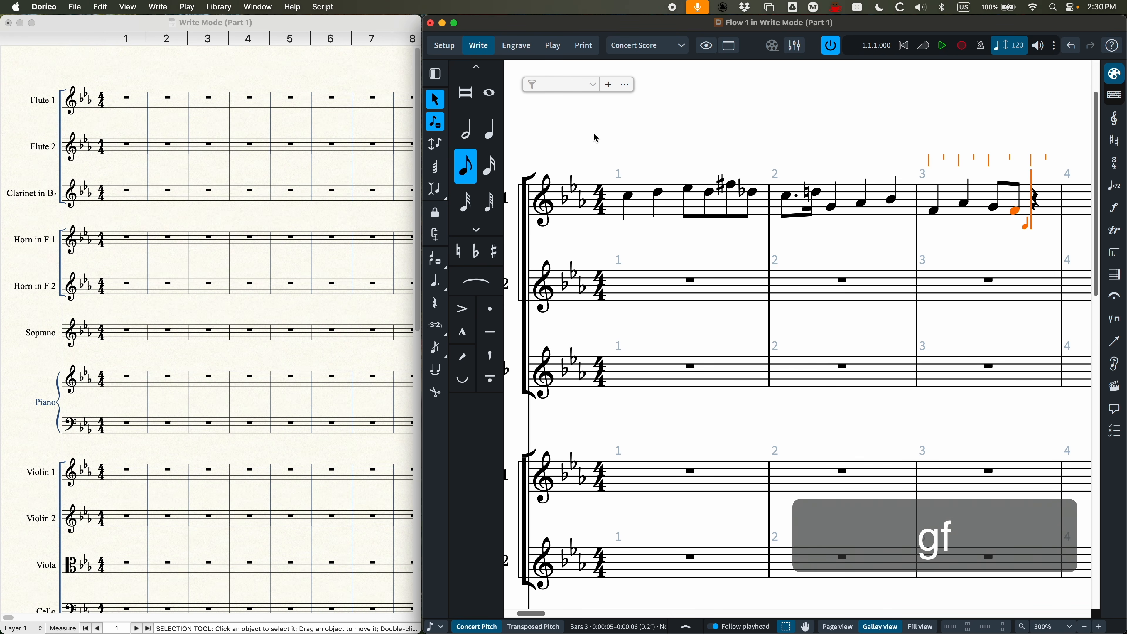
Step: Move the last eighth note of Flute 1's bar 3 up and down by scale steps, ending on F
scroll(735, 166, right, 1)
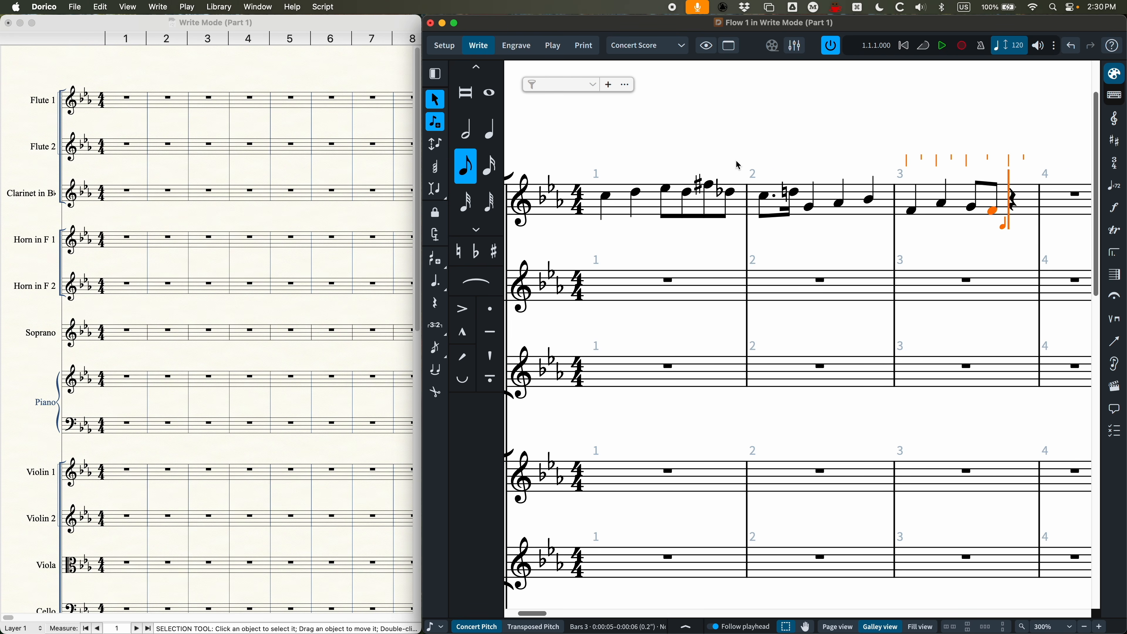
scroll(730, 159, right, 5)
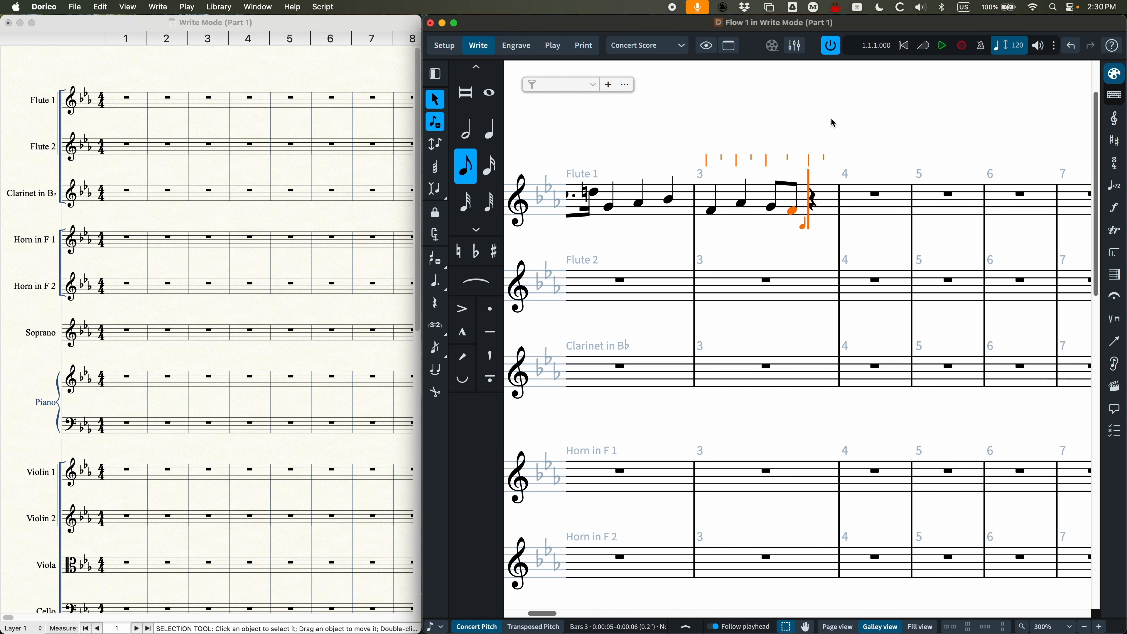
key(alt+Up)
key(alt+Up)
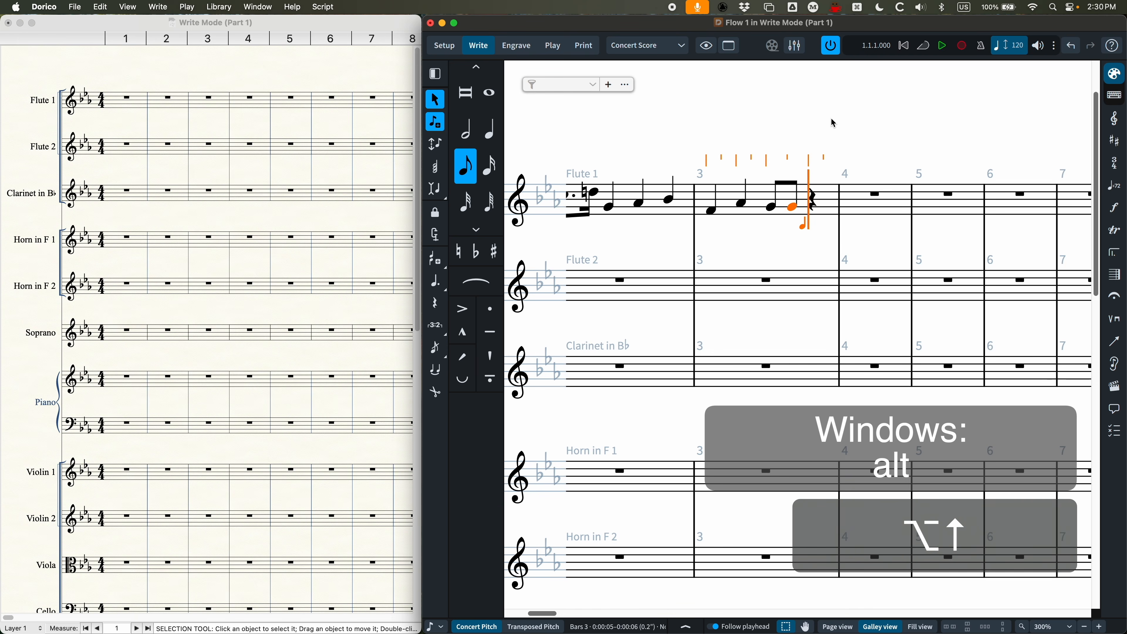
key(alt+Down)
key(alt+Down)
key(alt+Up)
key(alt+Up)
key(alt+Up)
key(alt+Up)
key(alt+Down)
key(alt+Down)
key(alt+Down)
key(alt+Down)
key(alt+Down)
key(alt+Down)
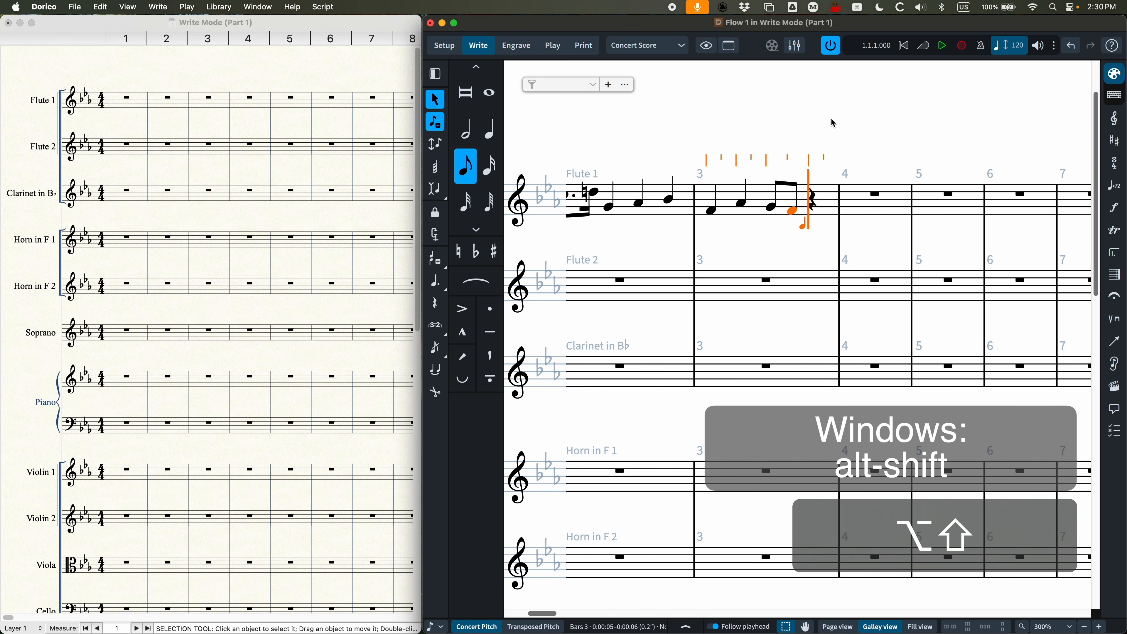
Step: Shift the last eighth note of Flute 1's bar 3 by semitones to B-flat
key(alt+shift+Up)
key(alt+shift+Up)
key(alt+shift+Up)
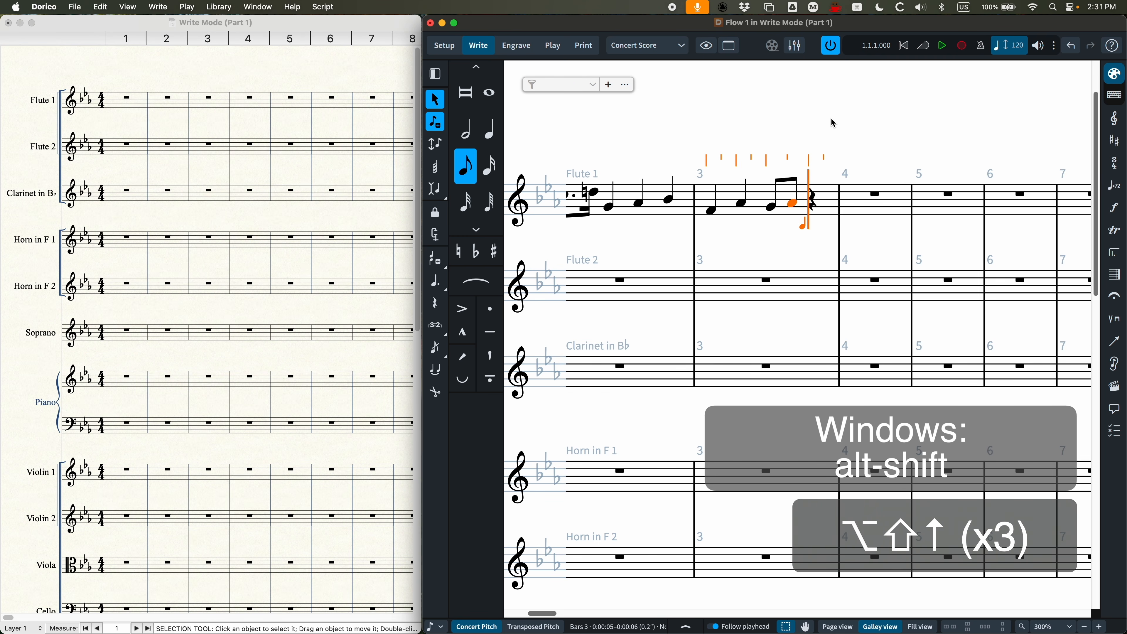
key(alt+shift+Up)
key(alt+shift+Up)
key(alt+shift+Up)
key(alt+shift+Down)
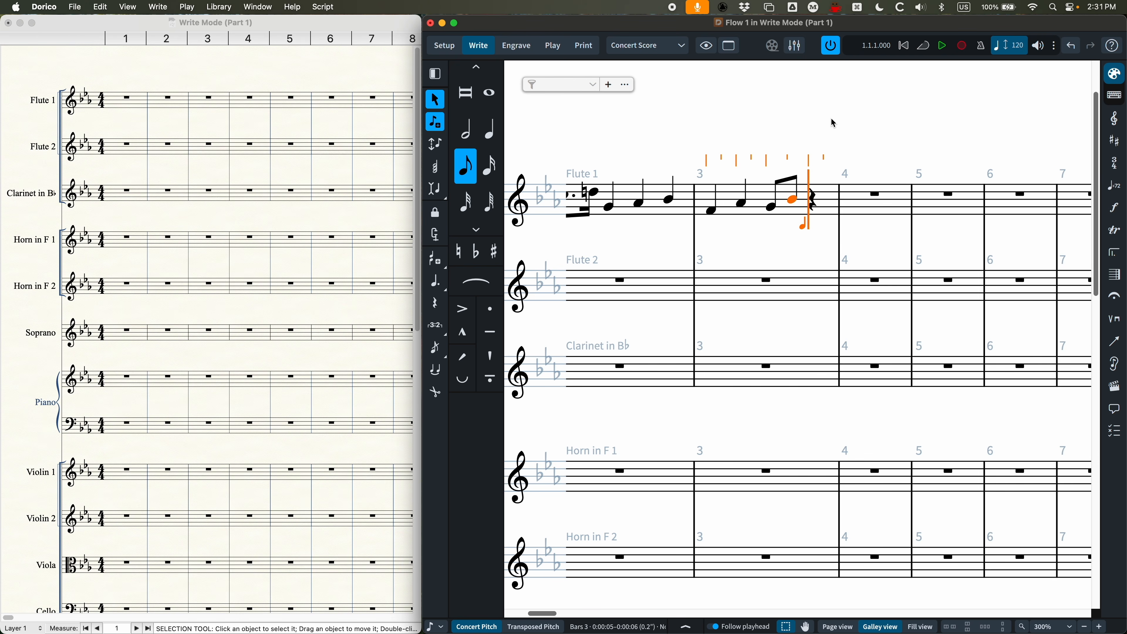
Step: Transpose the last eighth note of Flute 1's bar 3 up and down by octaves, ending on the original B-flat
key(alt+super+Up)
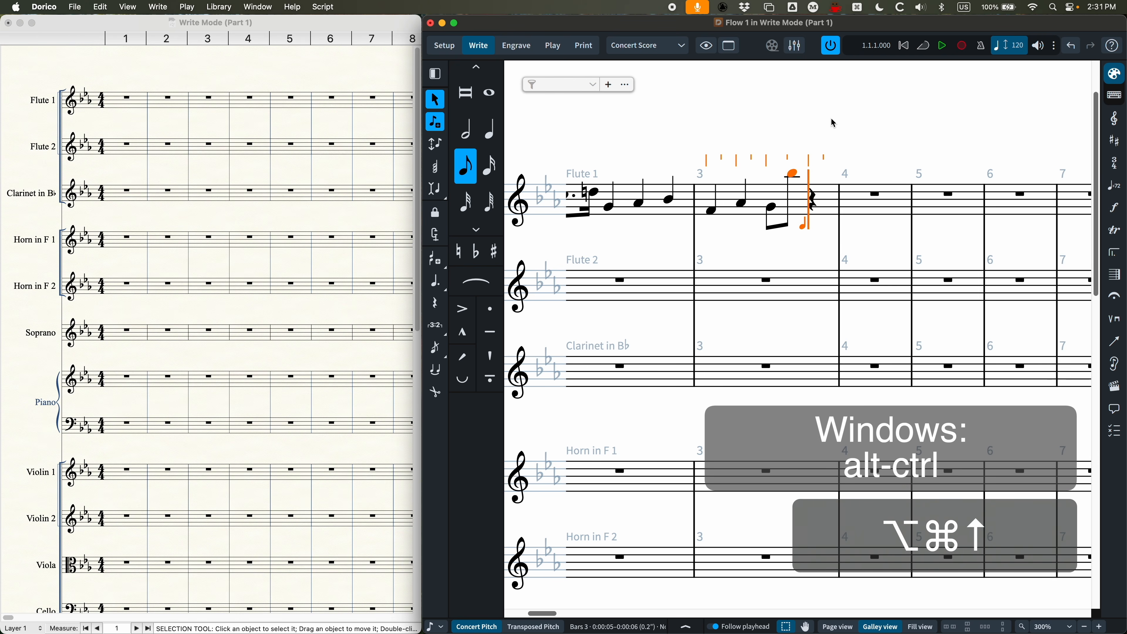
key(alt+super+Down)
key(alt+super+Down)
key(alt+super+Up)
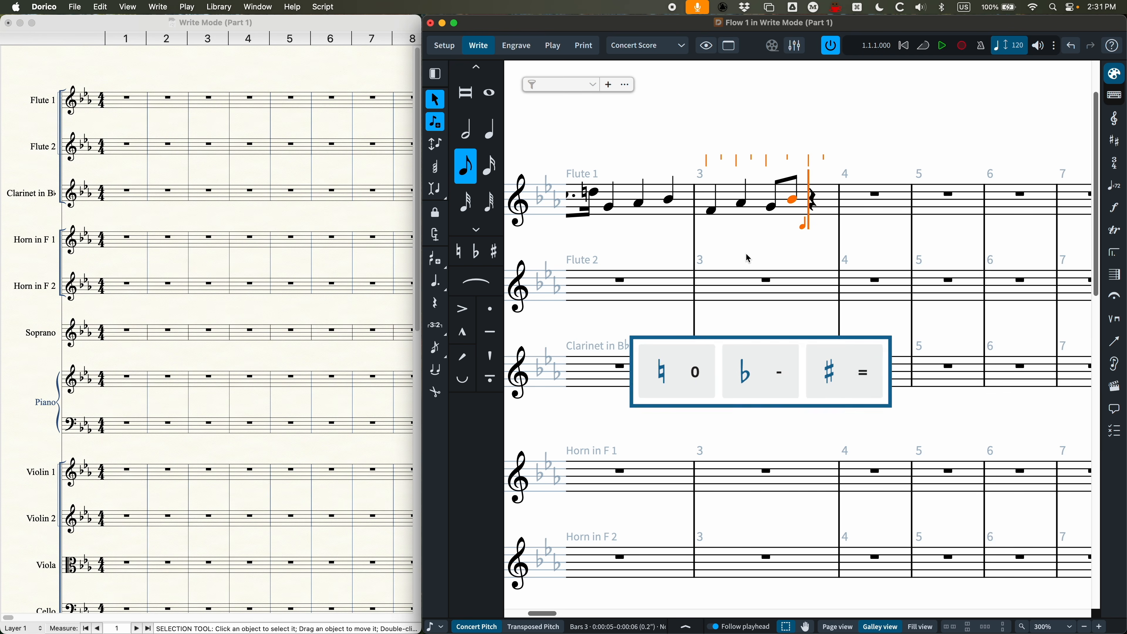
Step: Enter a quarter note C-sharp on beat 4 of Flute 1's bar 3
key(equal)
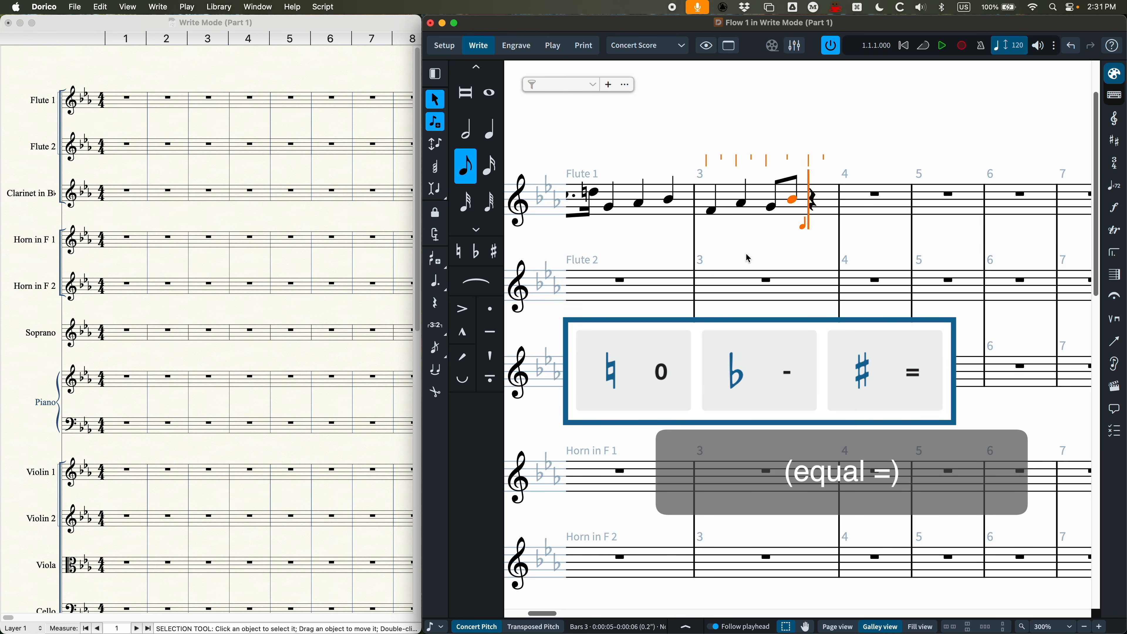
key(5)
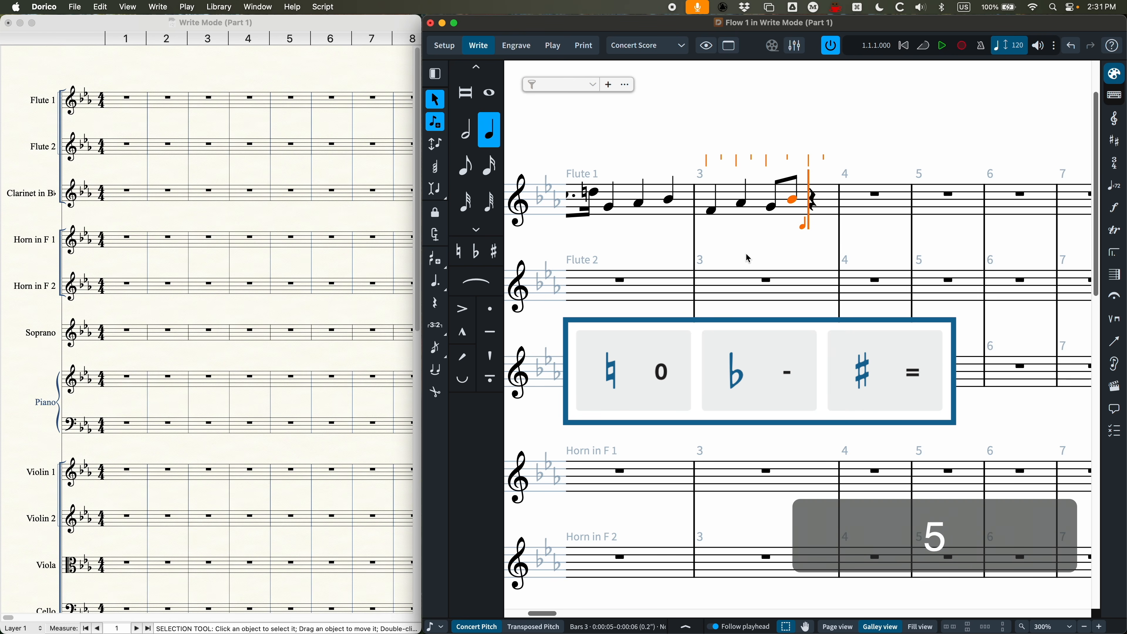
key(equal)
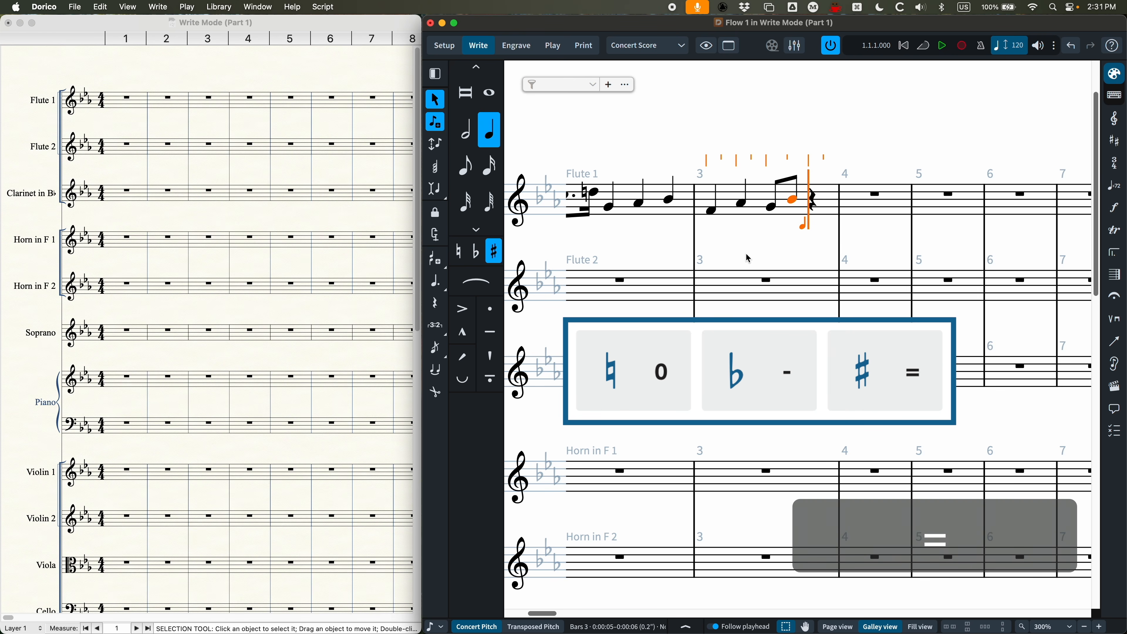
key(c)
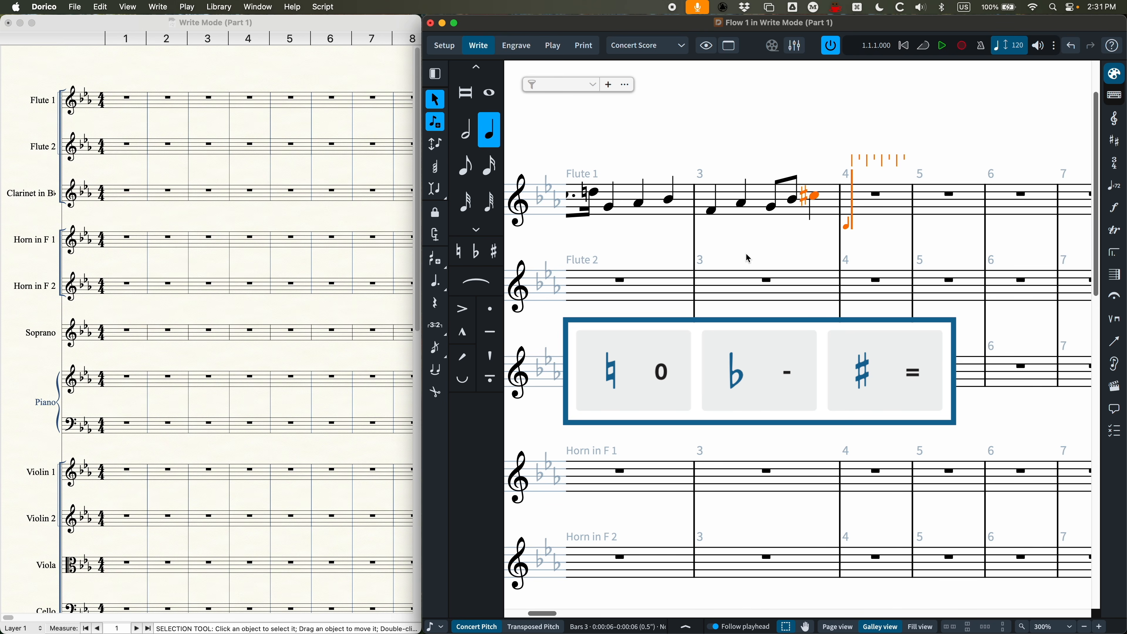
Step: Enter quarter notes G-flat, G-natural and G-sharp on the first three beats of Flute 1's bar 4
key(minus)
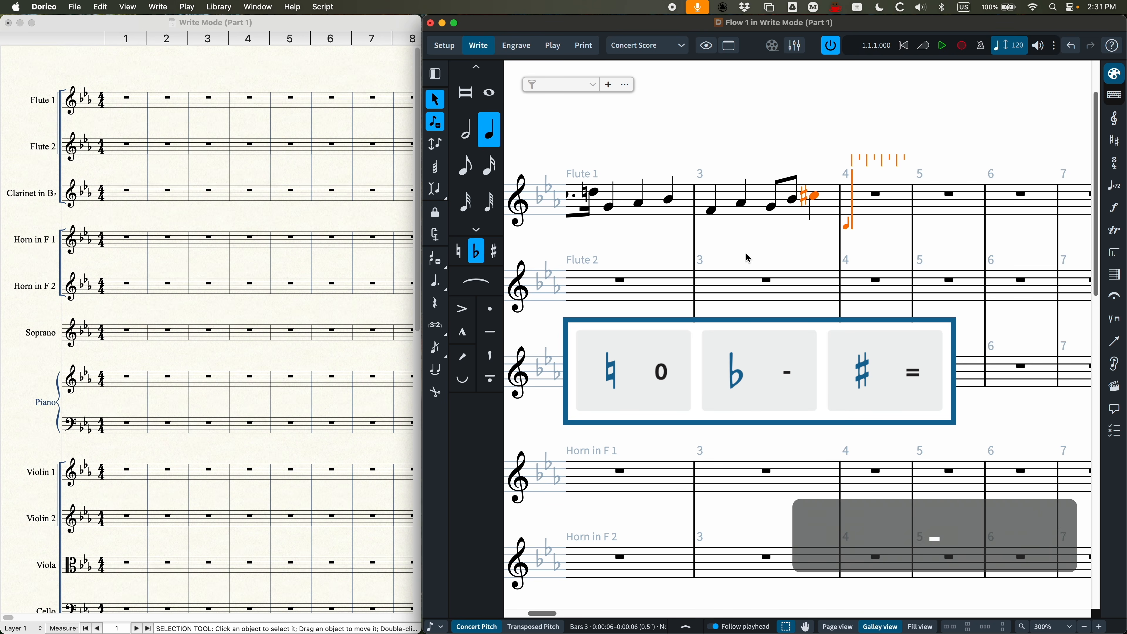
key(g)
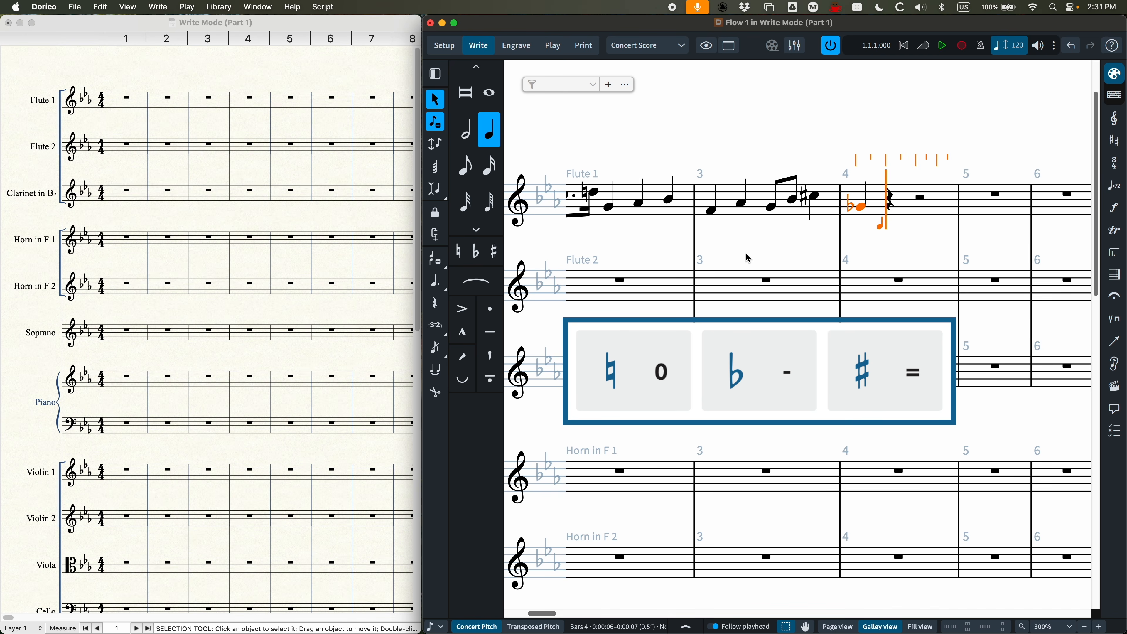
key(0)
key(g)
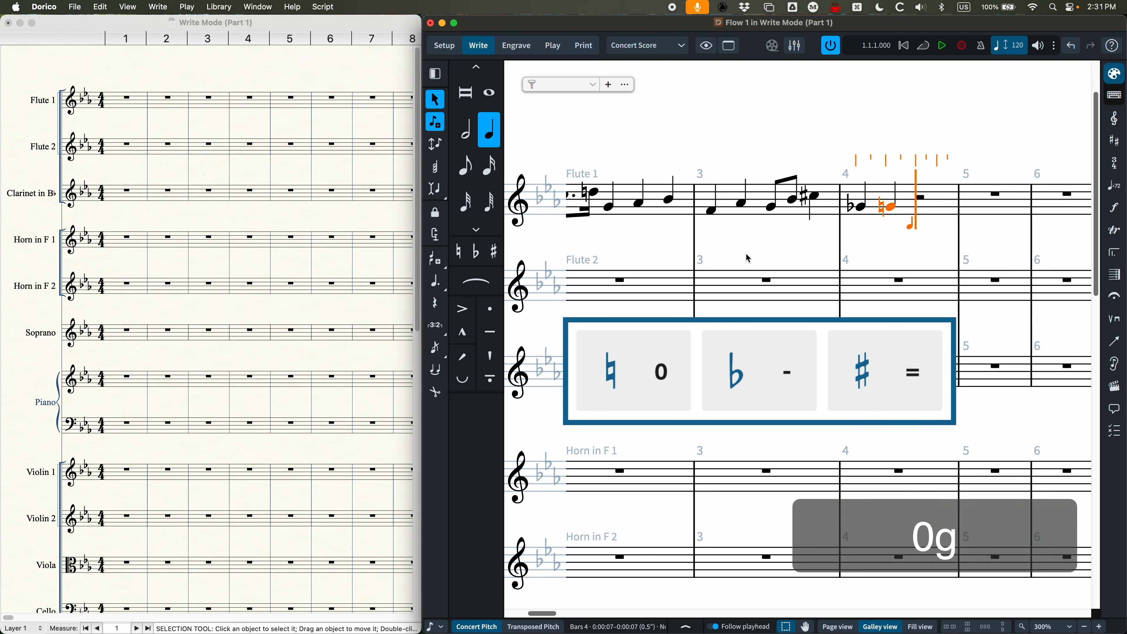
key(=)
key(g)
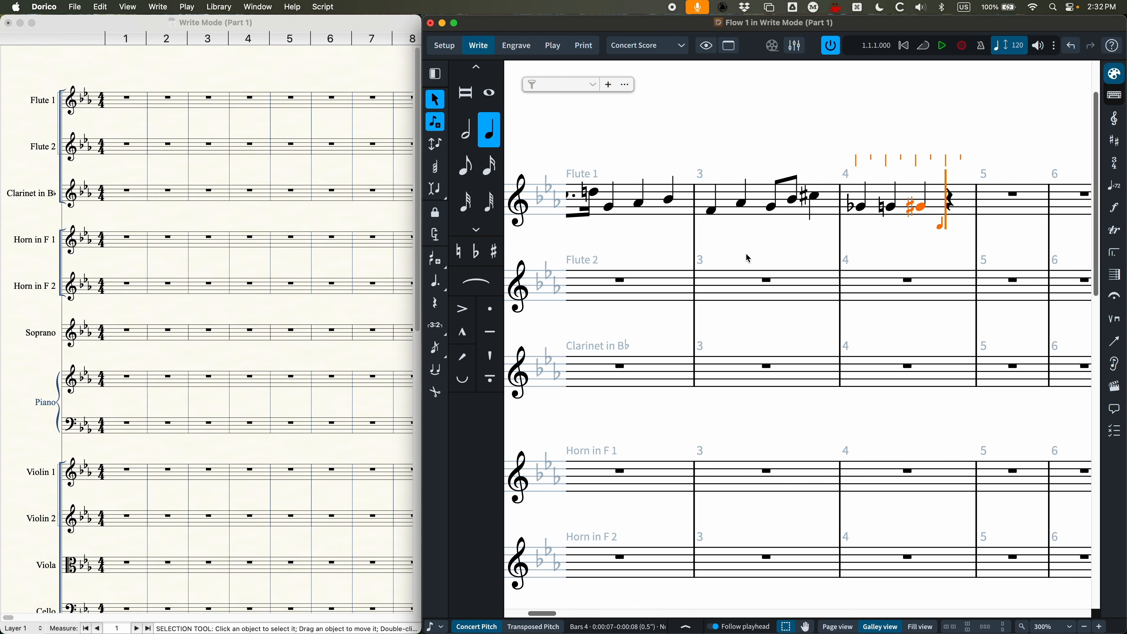
Step: Respell the G-sharp in Flute 1's bar 4 enharmonically as A-flat and B-triple-flat, ending back on G-sharp
key(alt+equal)
key(alt+minus)
key(alt+minus)
key(alt+equal)
key(alt+equal)
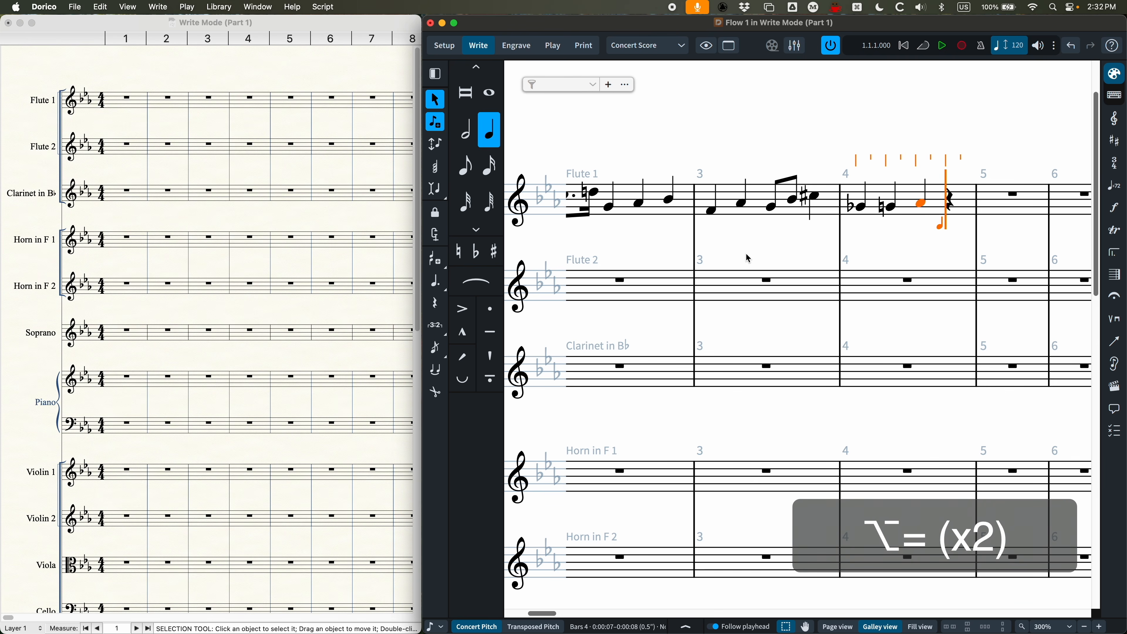
key(alt+equal)
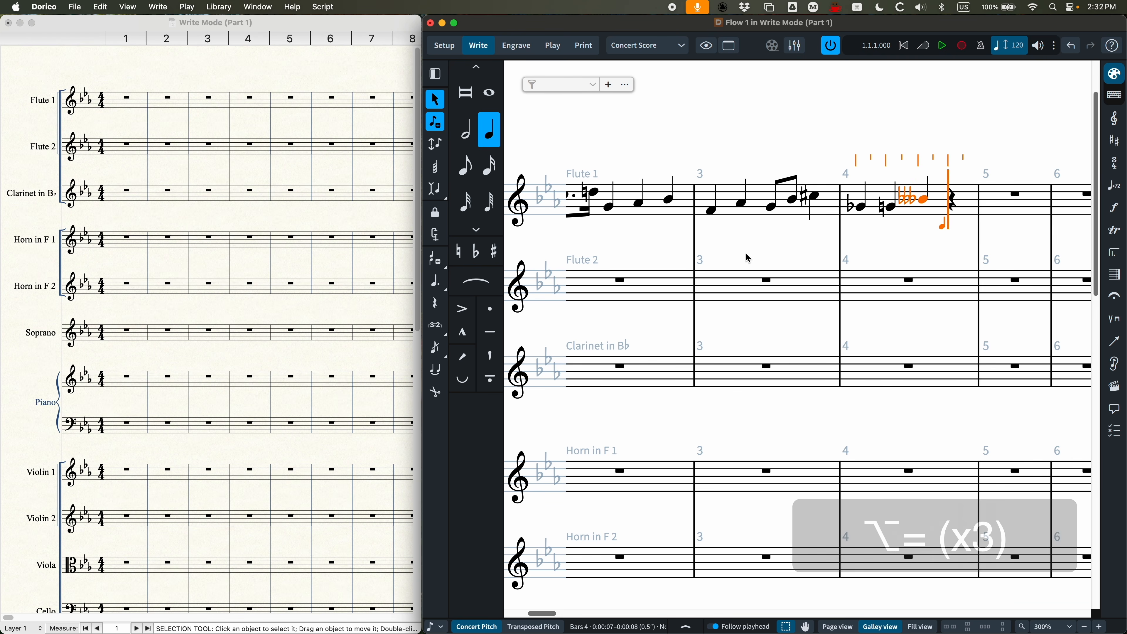
key(alt+minus)
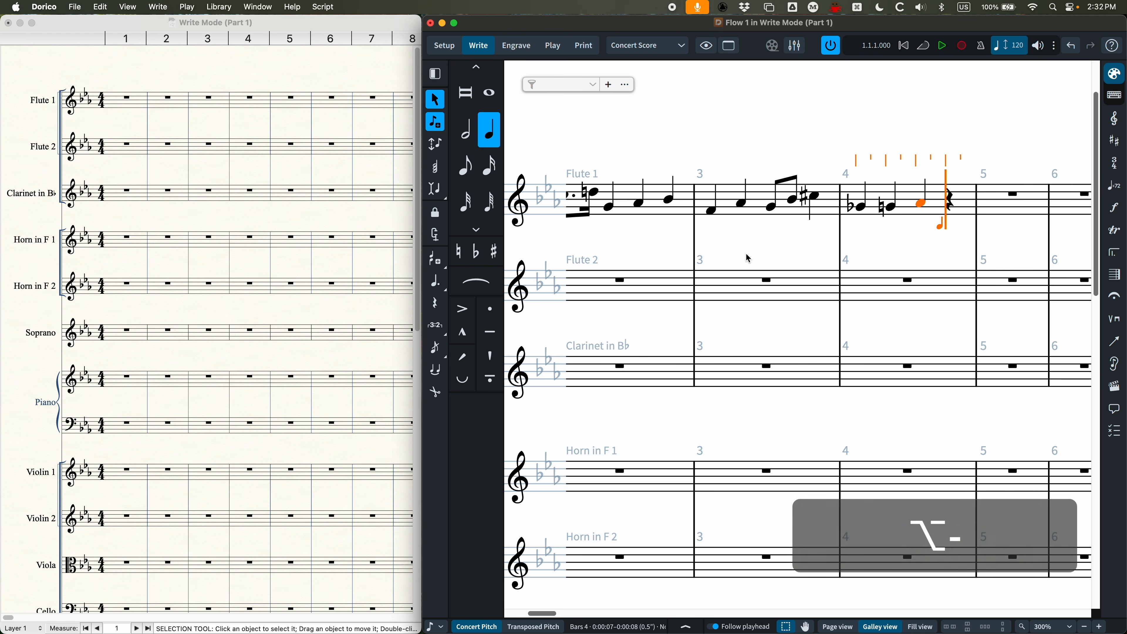
key(alt+minus)
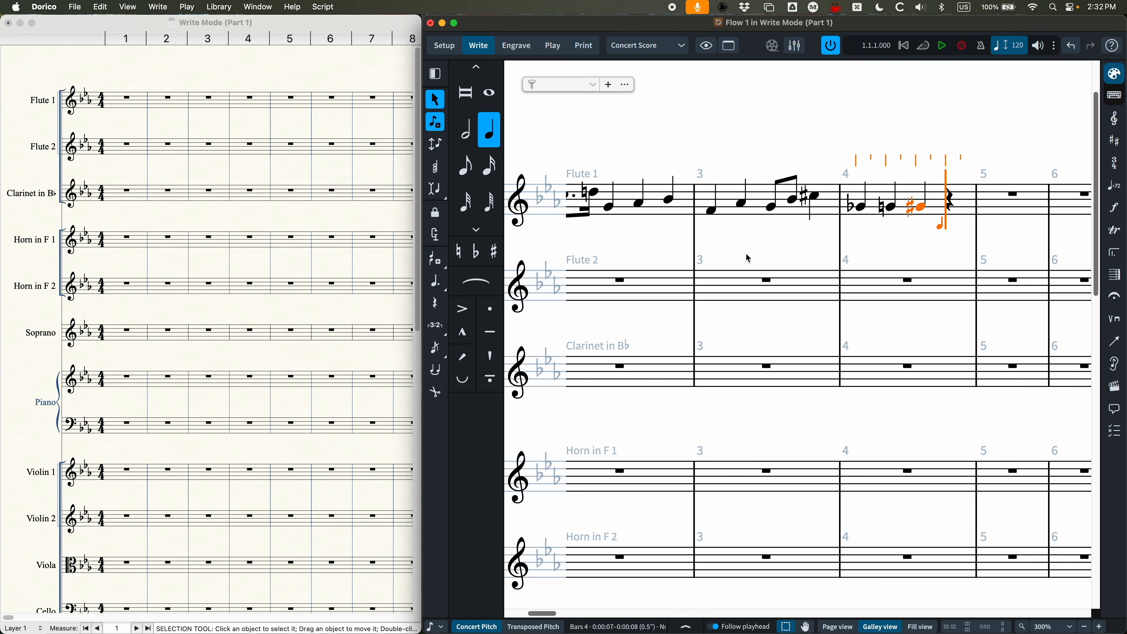
Step: Complete Flute 1's bar 4 with a quarter note A and start bar 5 with a dotted quarter B and an eighth A
key(a)
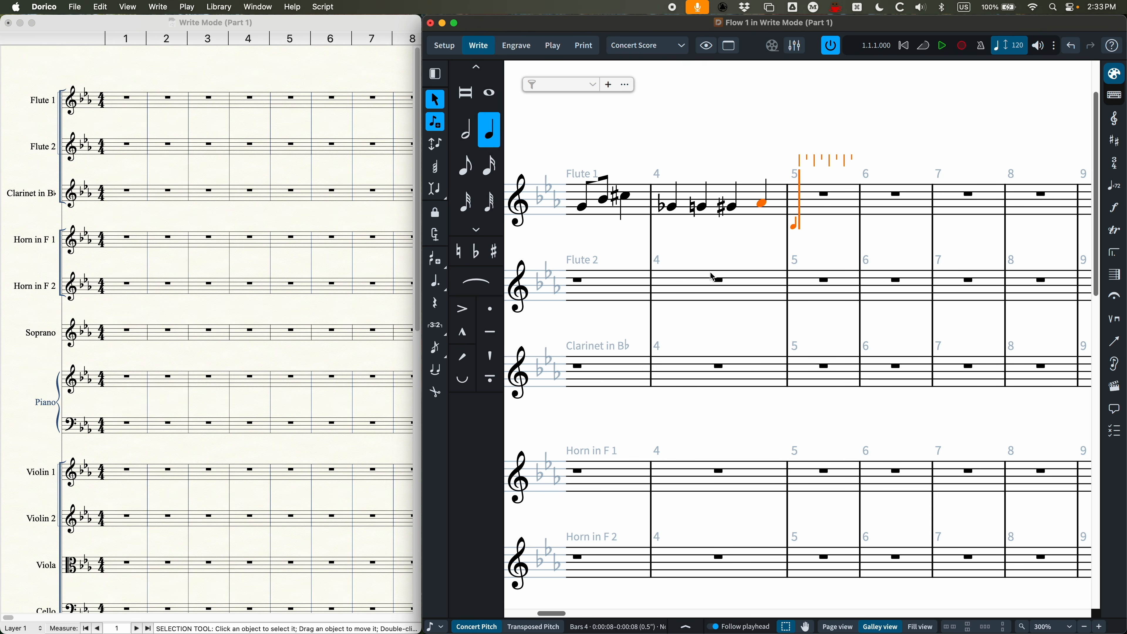
key(5)
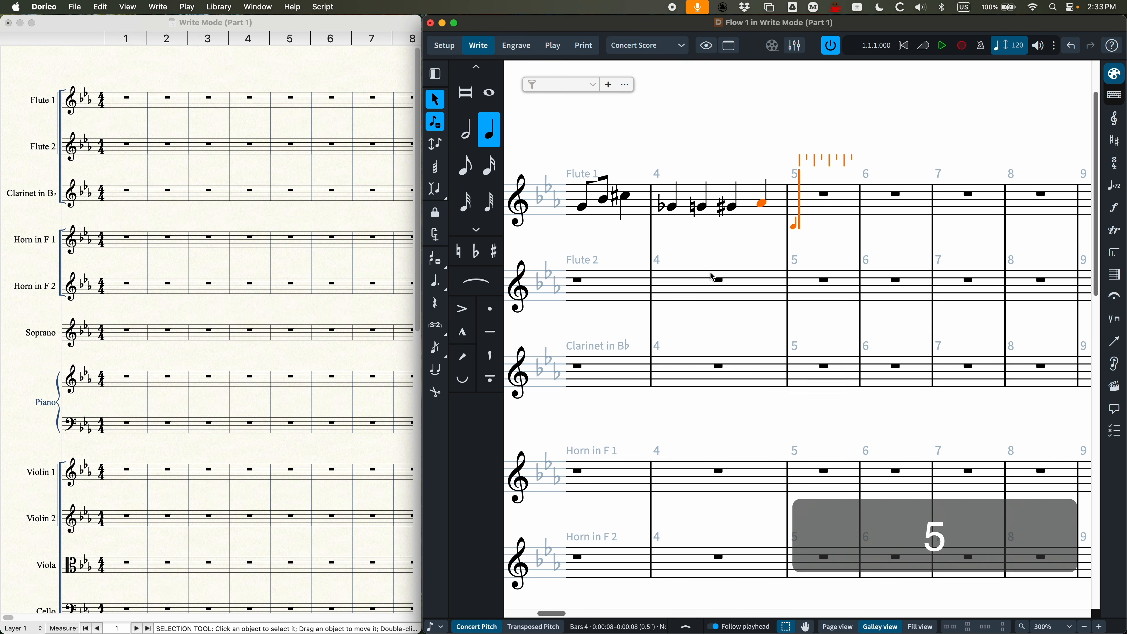
key(period)
key(b)
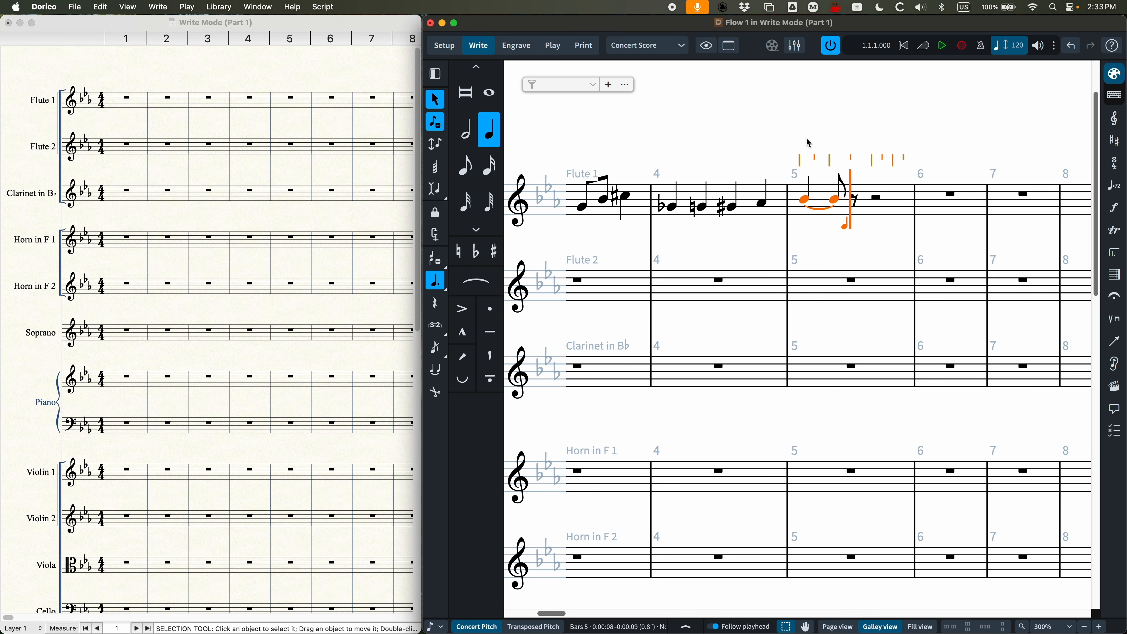
key(4)
key(a)
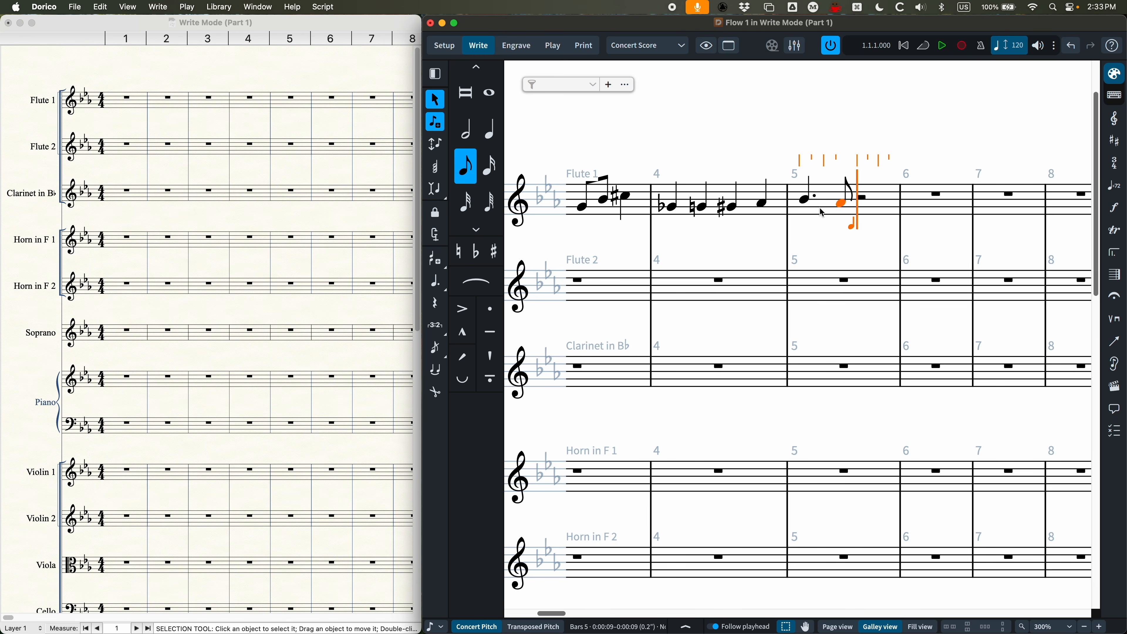
scroll(828, 253, right, 3)
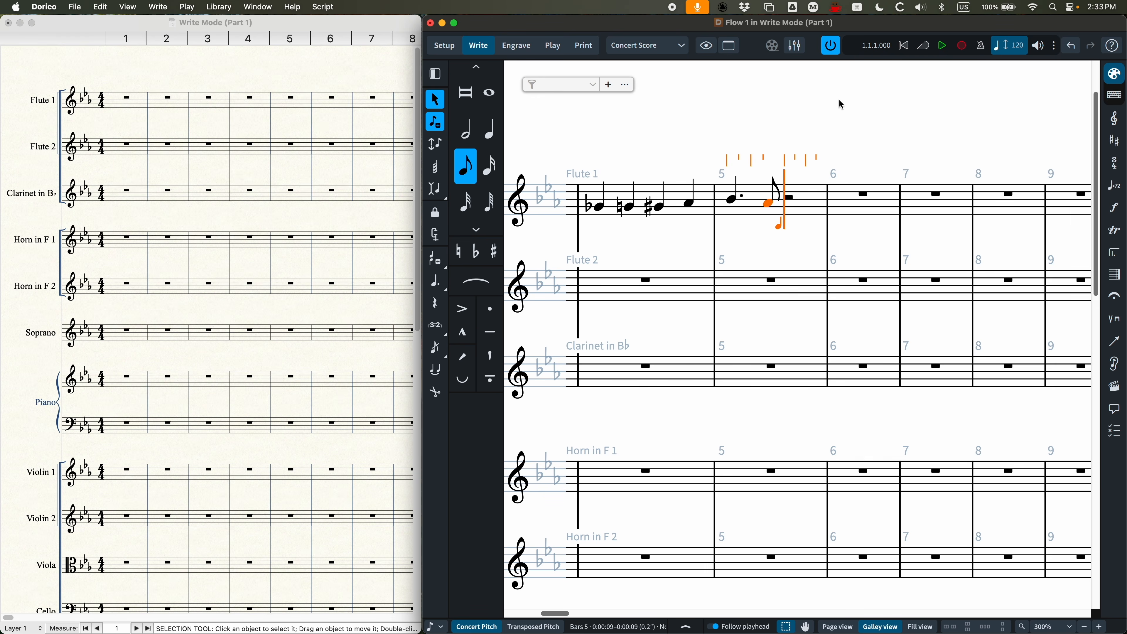
key(Escape)
Step: Switch to Finale and fill Flute 1's bar 1 with Speedy Entry: quarter notes G and A, a quarter rest and a quarter B
click(179, 131)
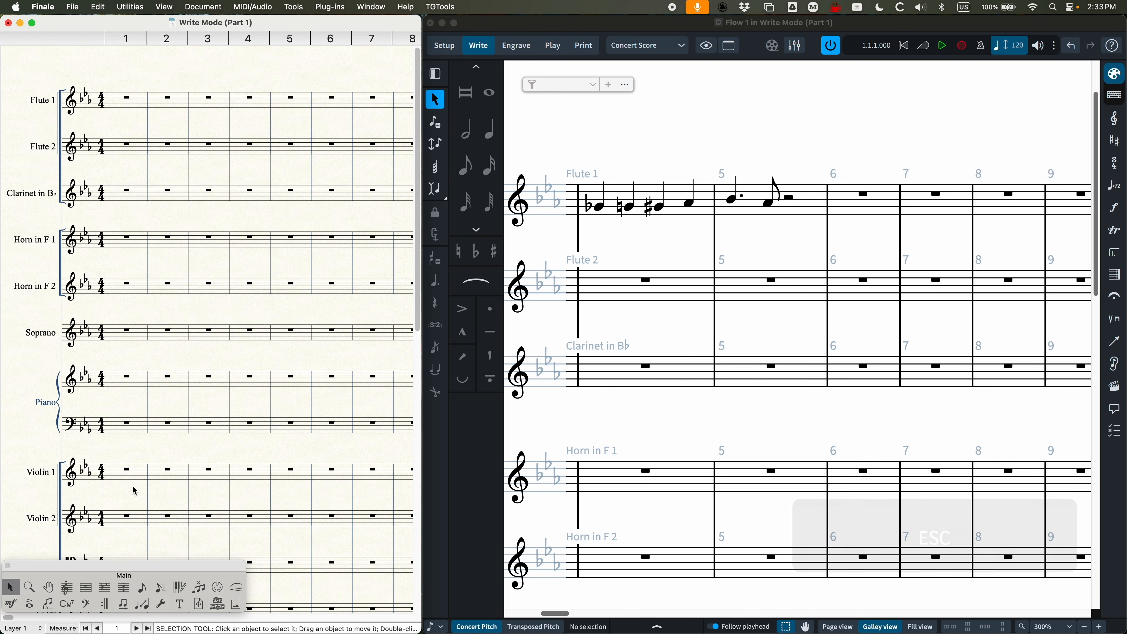
click(161, 588)
click(133, 111)
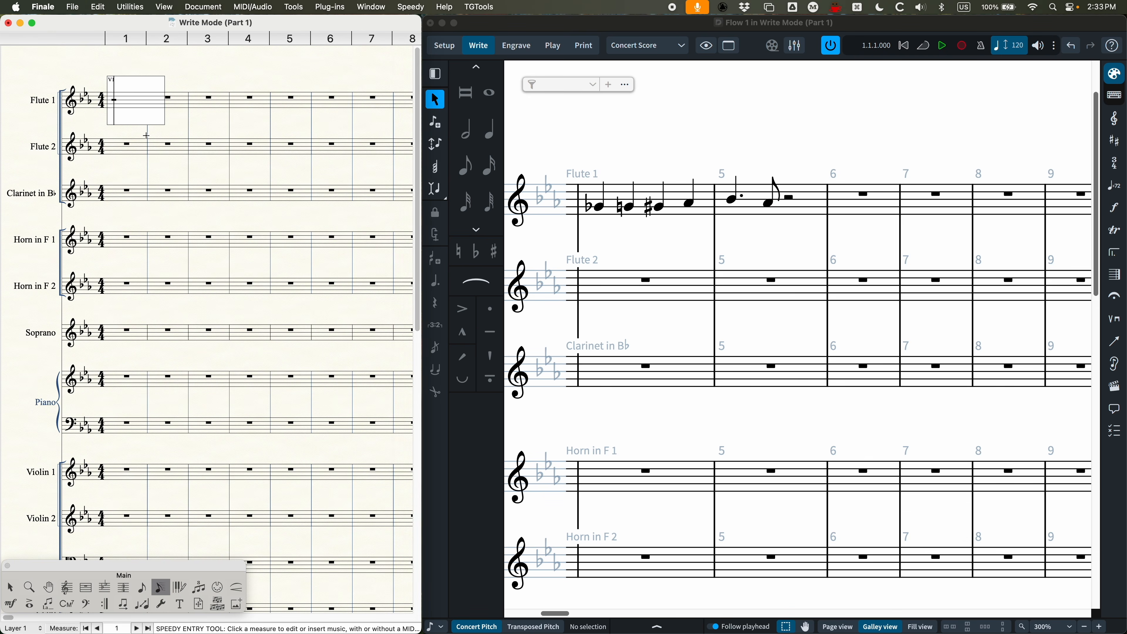
key(5)
key(5)
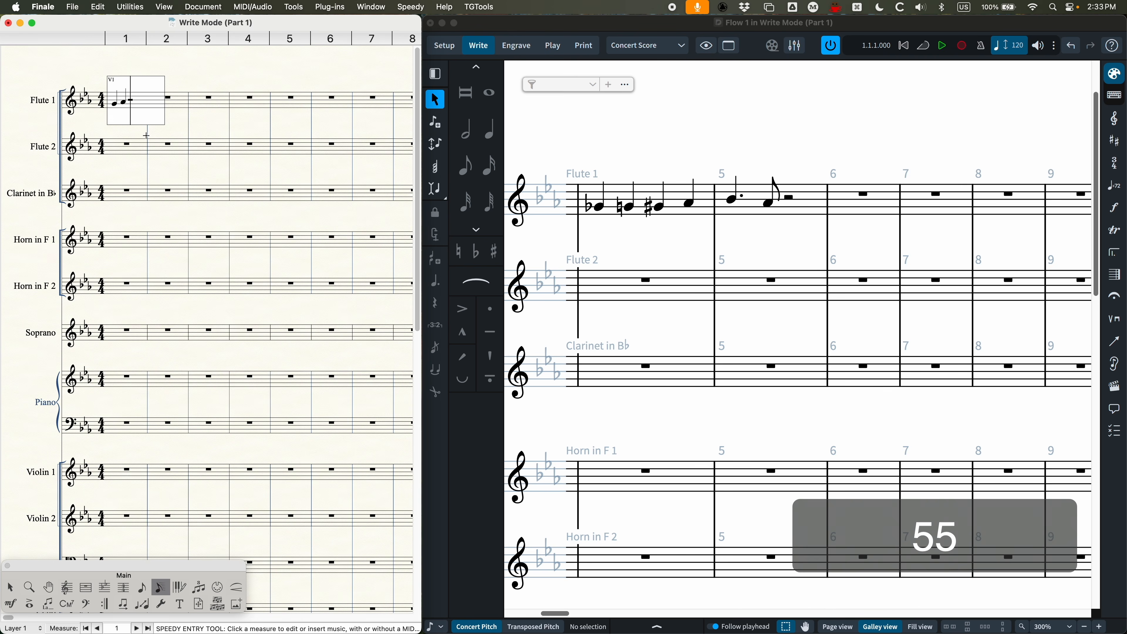
key(5)
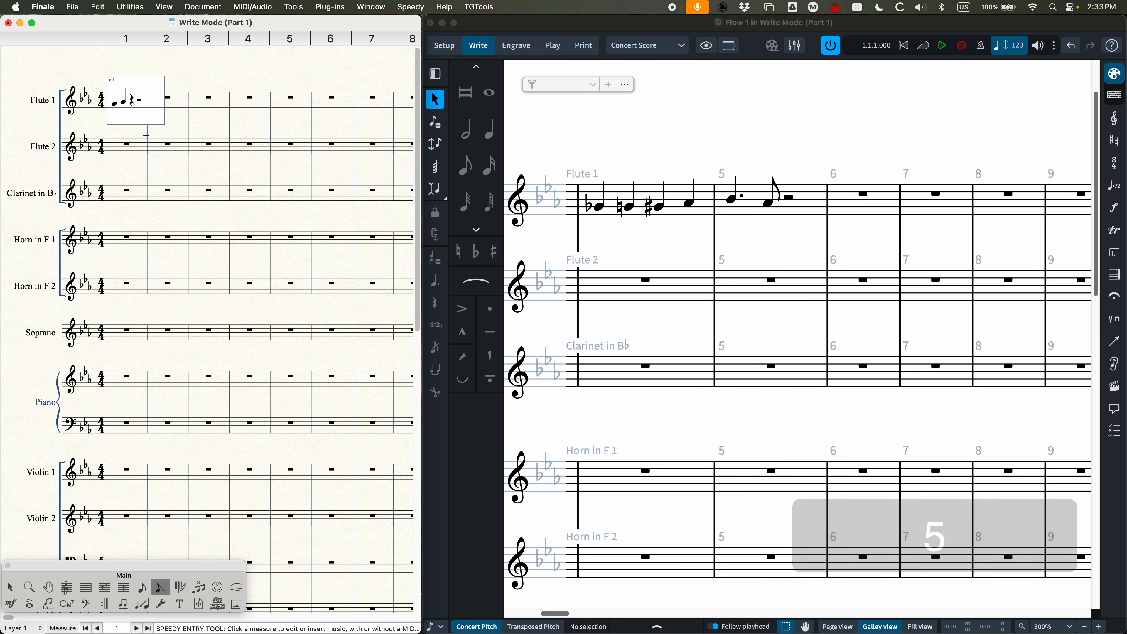
key(5)
key(5)
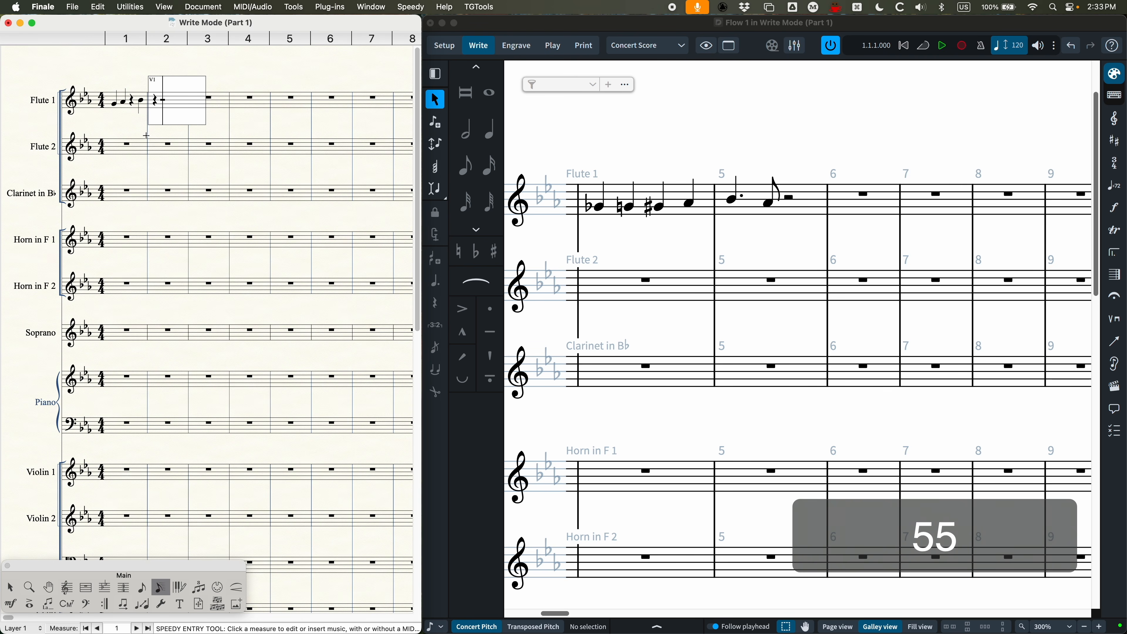
Step: Fill Flute 1's bar 2 with a quarter rest, quarter notes C and B, an eighth rest and an eighth A, and end the entry
key(5)
key(5)
key(4)
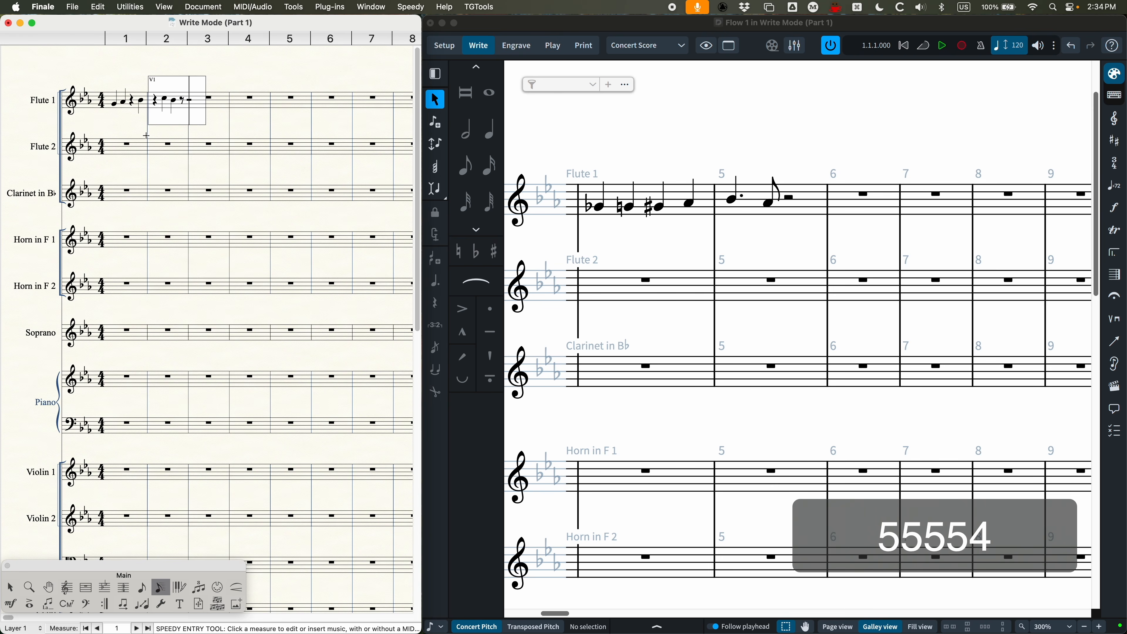
key(4)
key(Escape)
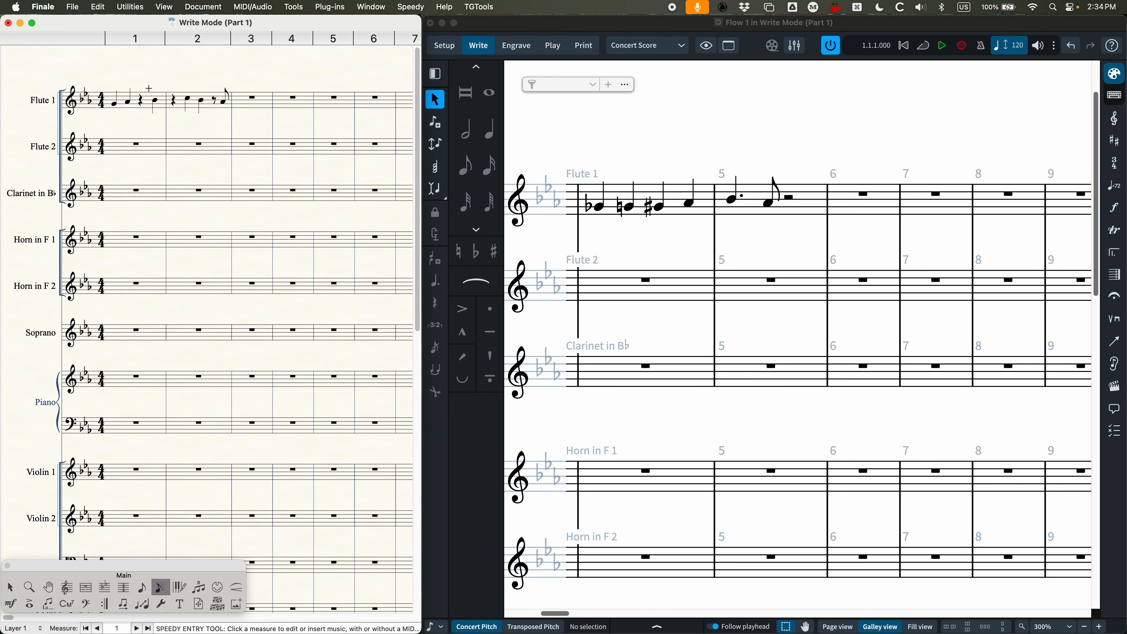
Step: Switch back to Dorico and start note input at the half rest in Flute 1's bar 5
click(797, 166)
click(794, 201)
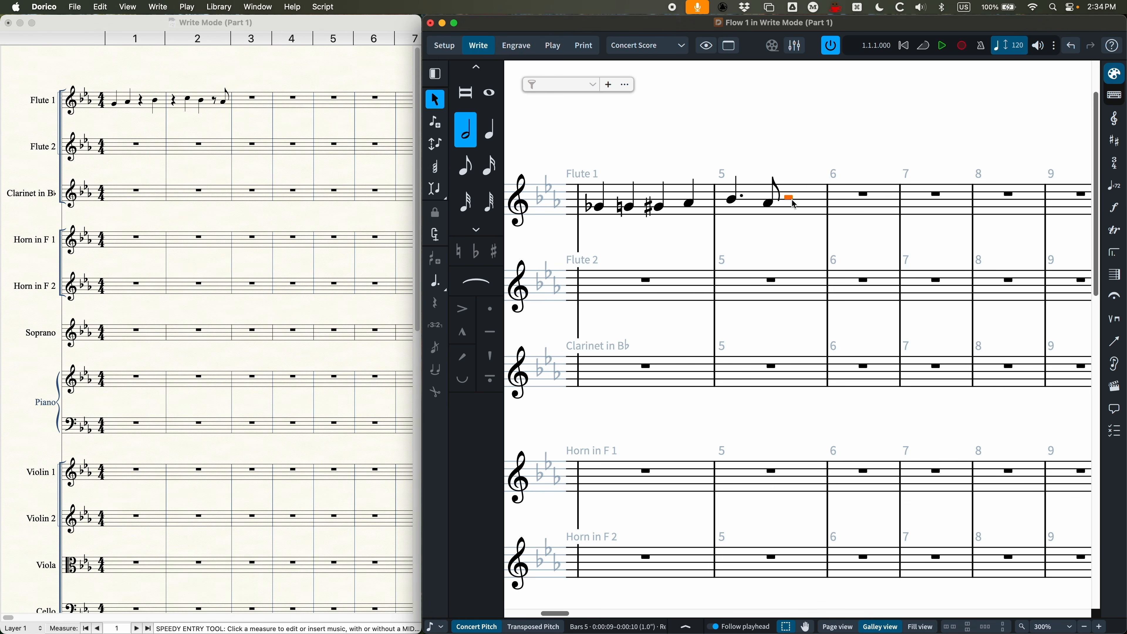
key(Return)
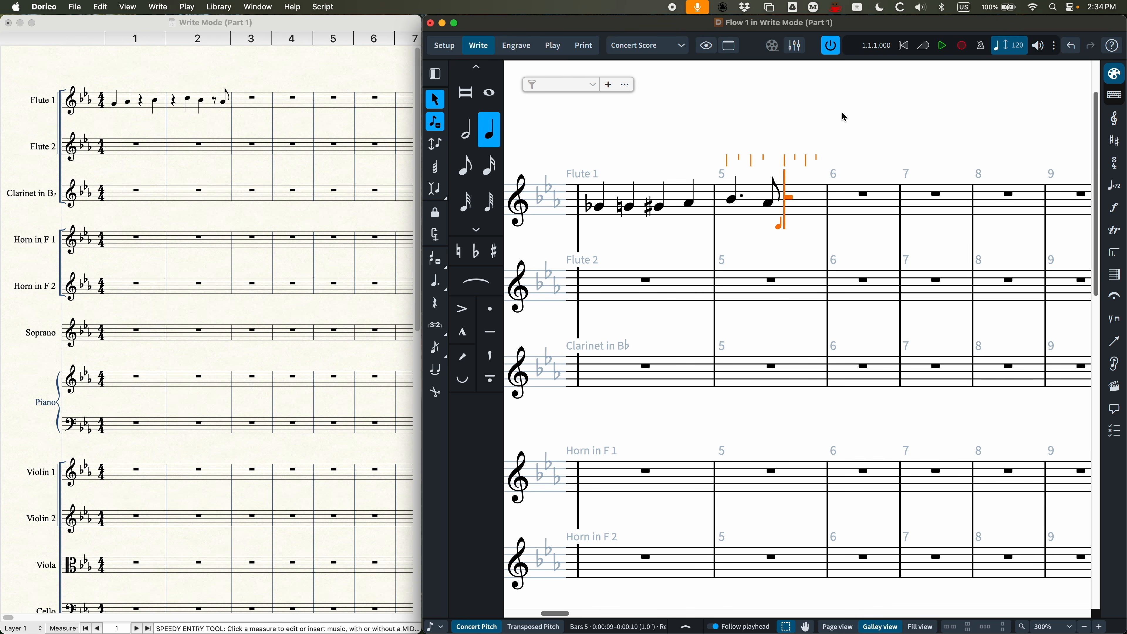
Step: Move the caret back and forth by rhythmic grid units around the half rest in Flute 1's bar 5, ending at the rest's start
key(Right)
key(Right)
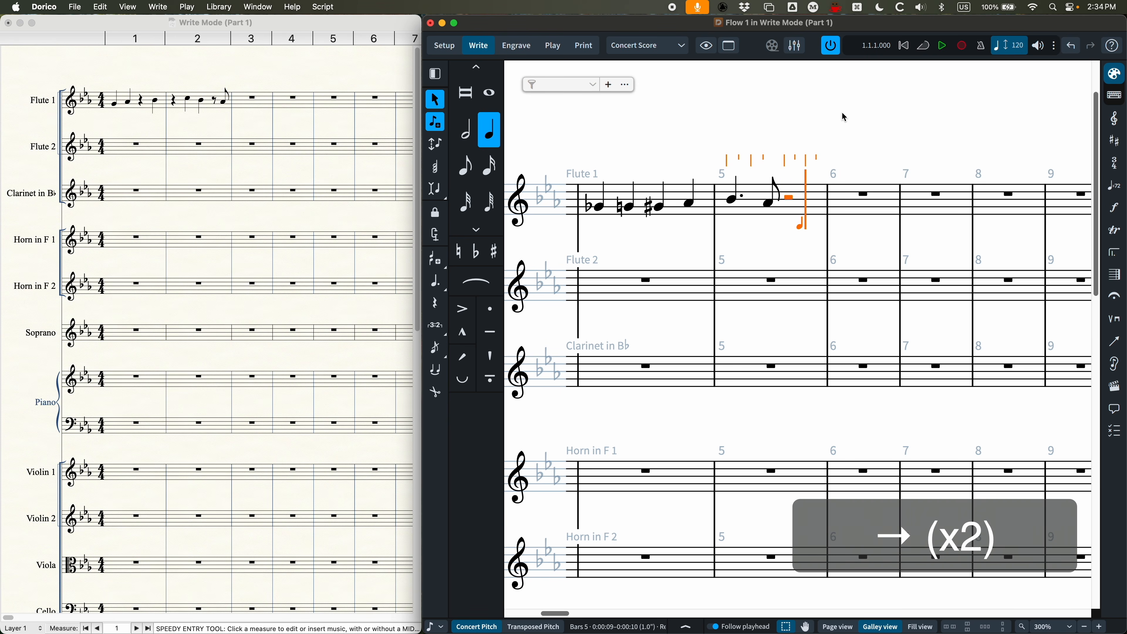
key(Left)
key(Left)
key(Right)
key(Right)
key(Right)
key(Left)
key(Left)
key(Left)
key(Right)
key(Right)
key(Left)
key(Left)
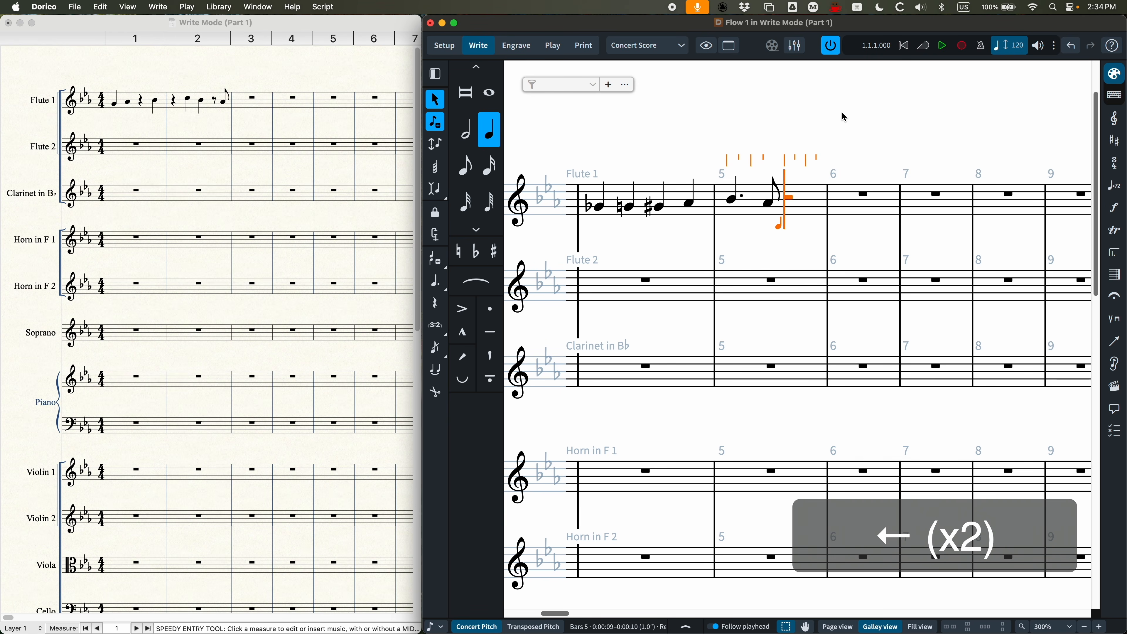
key(Right)
key(Right)
key(Left)
key(Right)
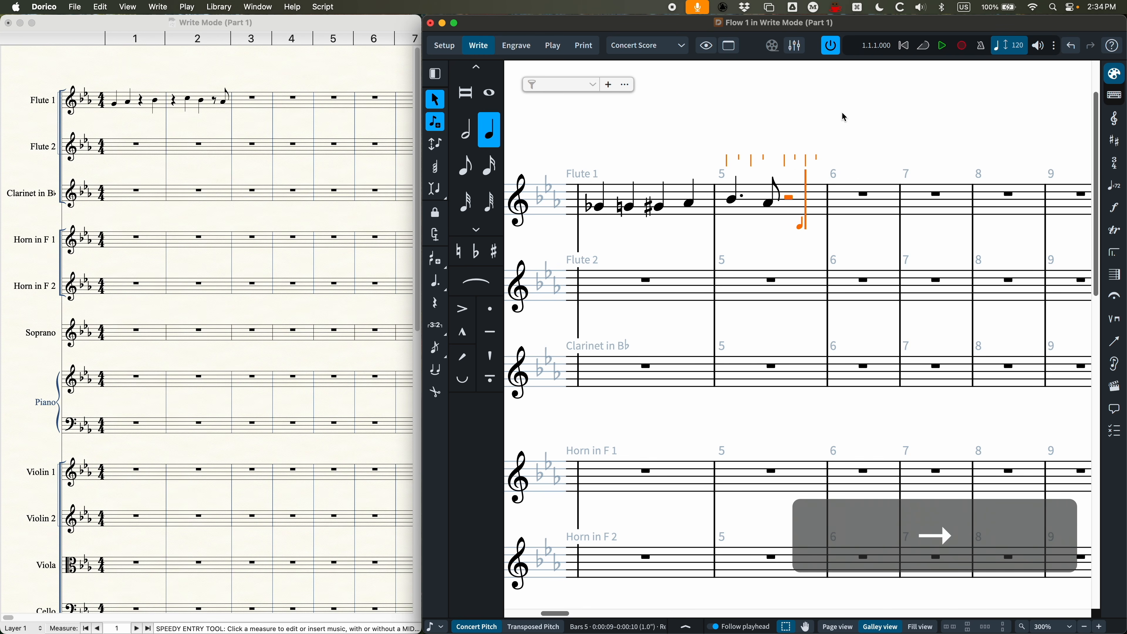
key(Left)
key(Left)
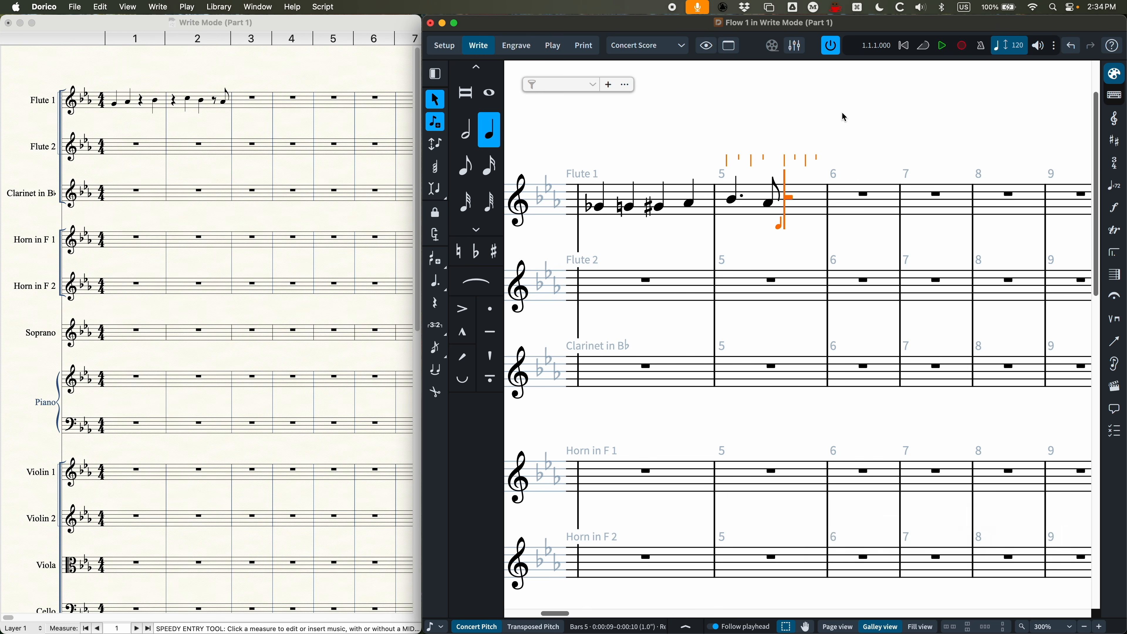
Step: Advance the caret past beat 3 of Flute 1's bar 5 and enter a quarter note G on beat 4
key(Right)
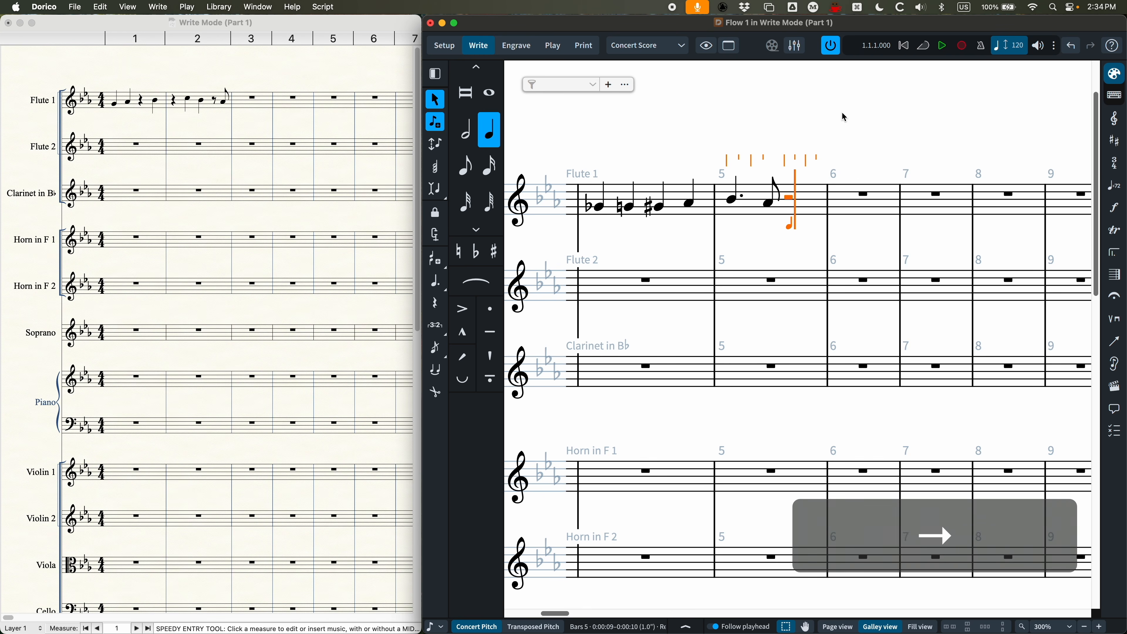
key(Right)
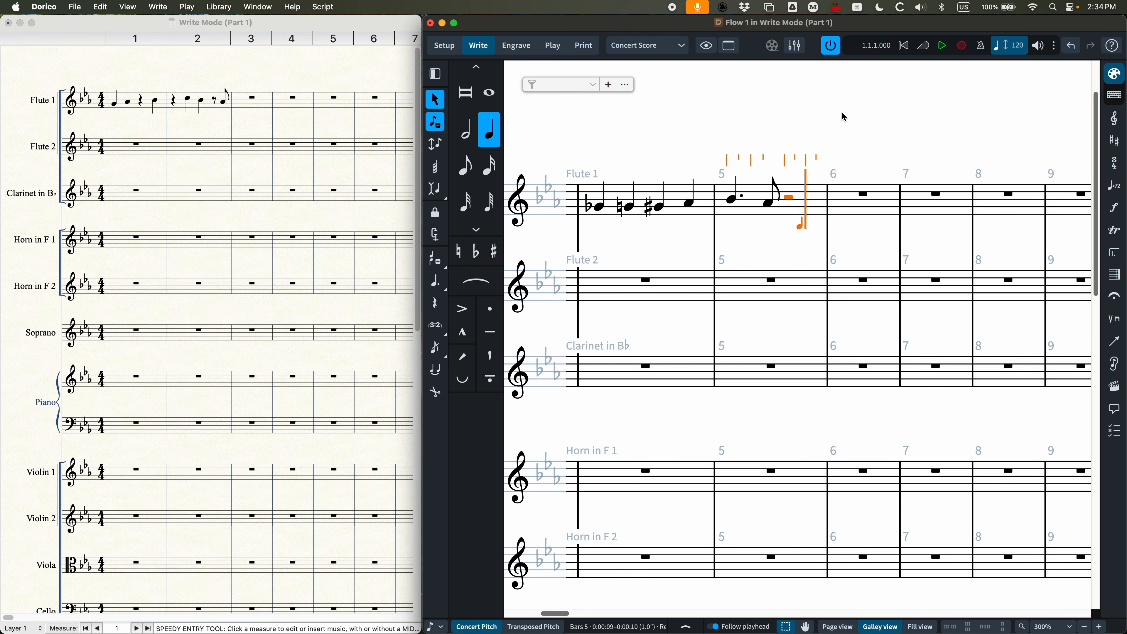
key(g)
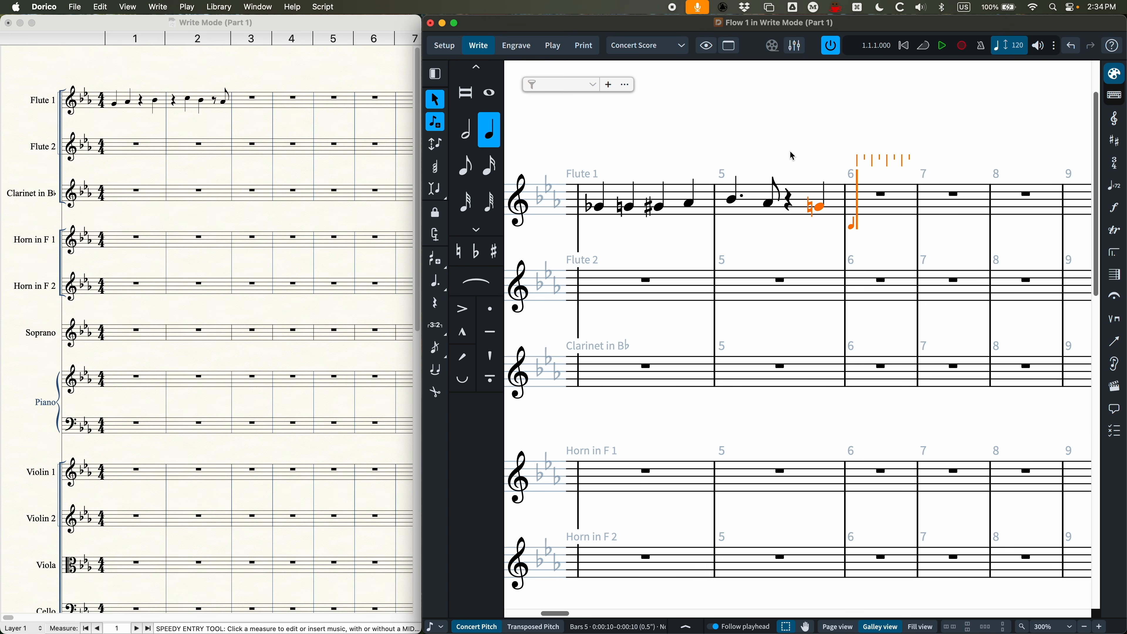
Step: Set the rhythmic grid to sixteenth notes and step the caret back and forth from the start of Flute 1's bar 6
scroll(873, 200, right, 2)
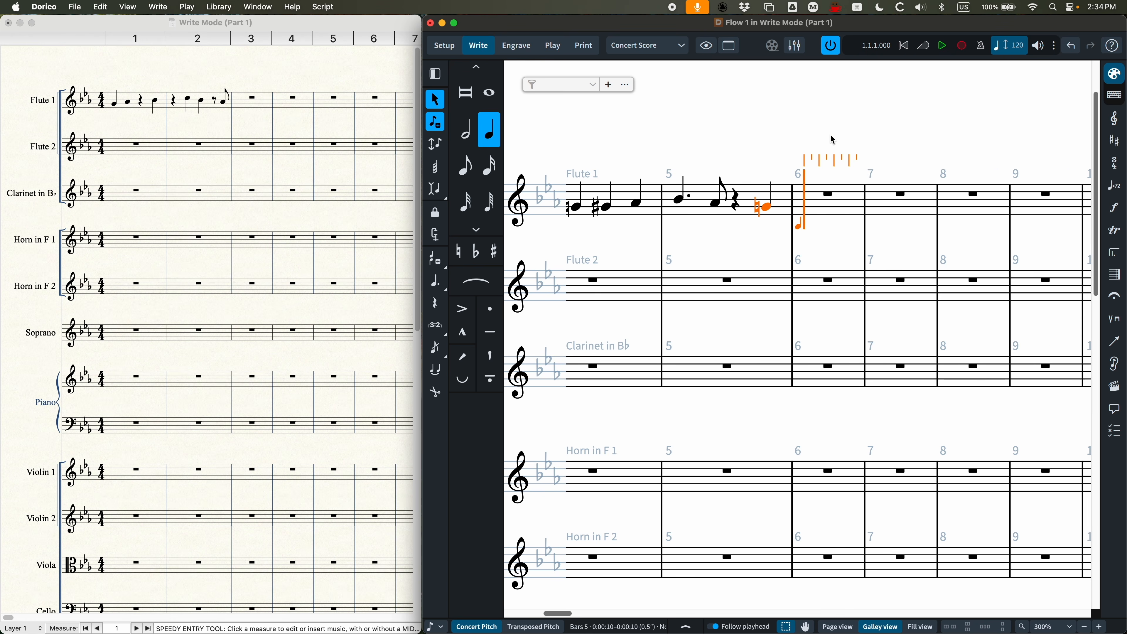
click(440, 630)
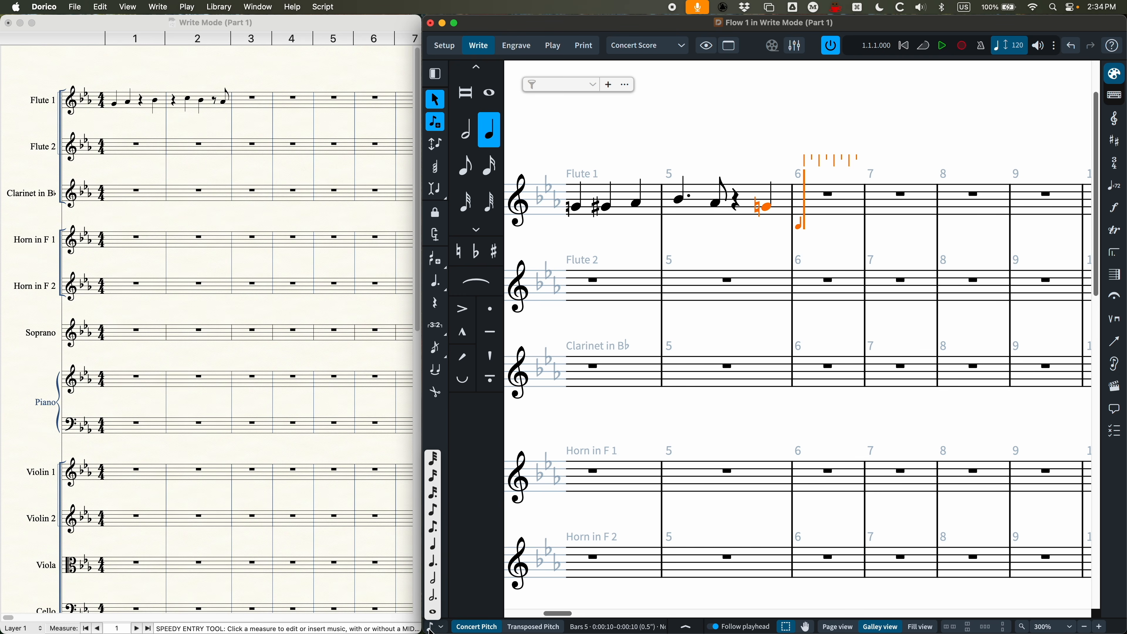
click(433, 483)
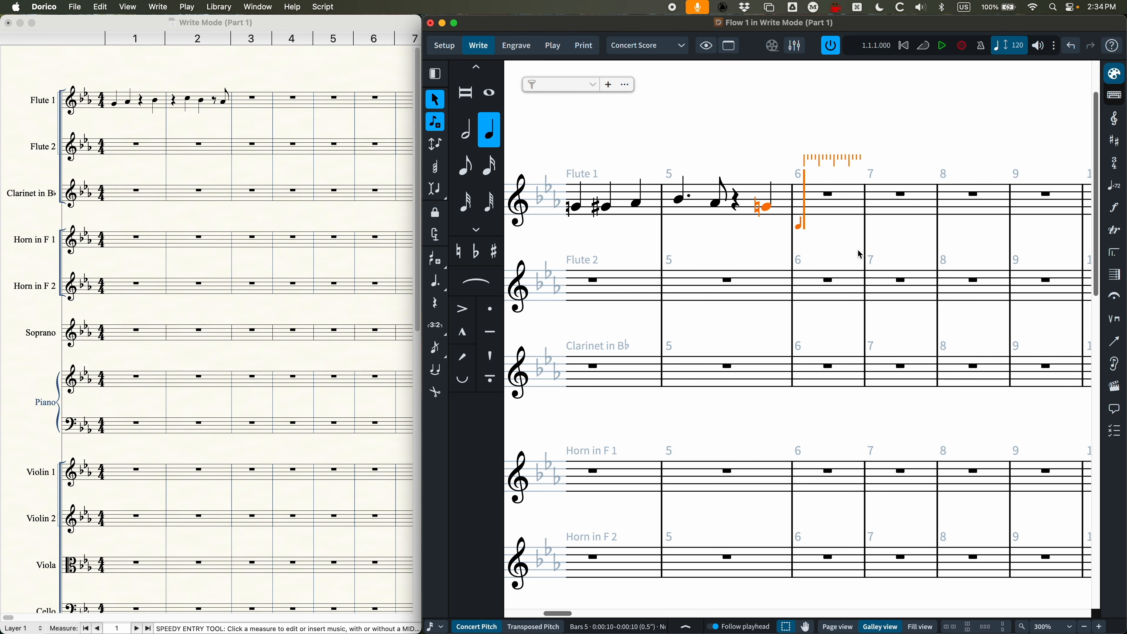
key(Right)
key(Right)
key(Right)
key(Left)
key(Left)
key(Left)
key(Left)
key(Left)
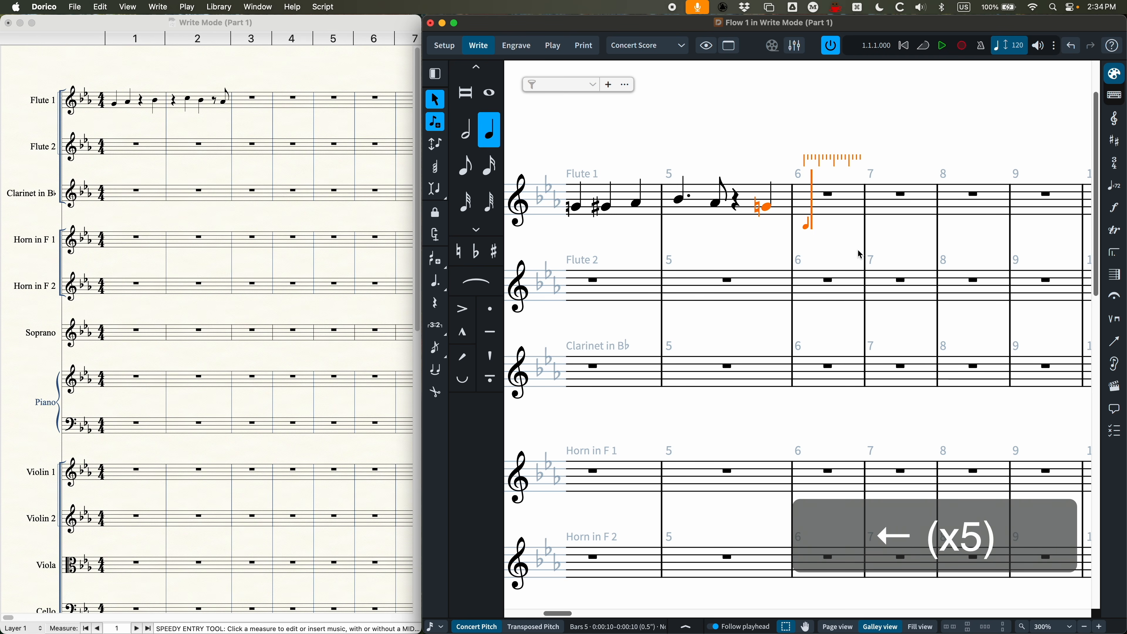
key(Right)
key(Right)
key(Left)
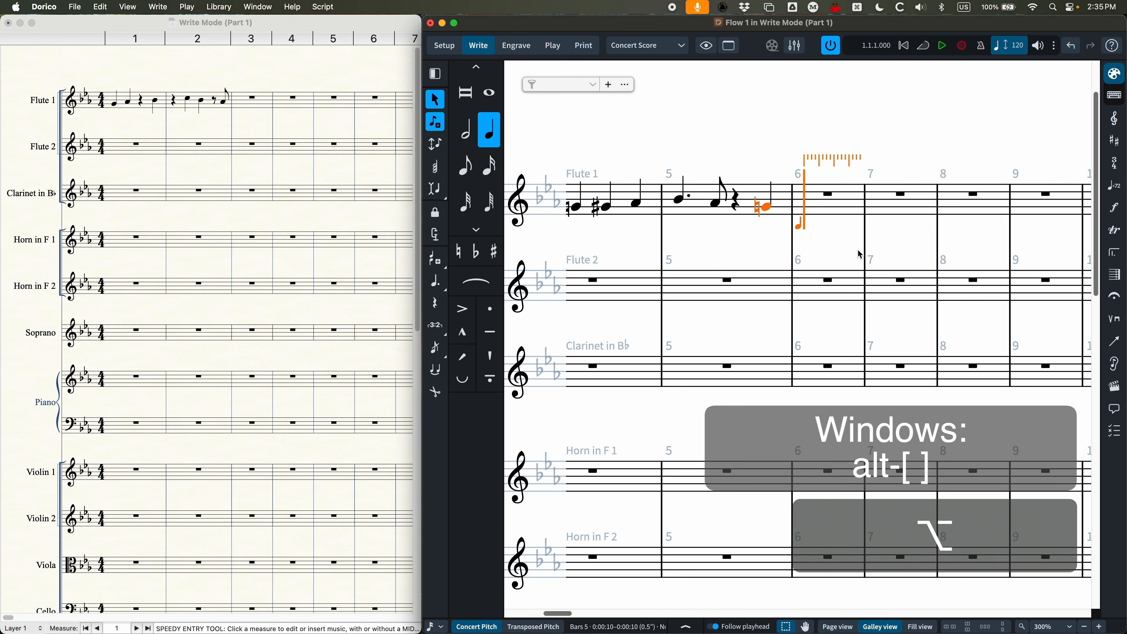
Step: Refine the rhythmic grid beyond sixteenth notes and coarsen it back to eighth notes
key(alt+bracketleft)
key(alt+bracketright)
key(alt+bracketright)
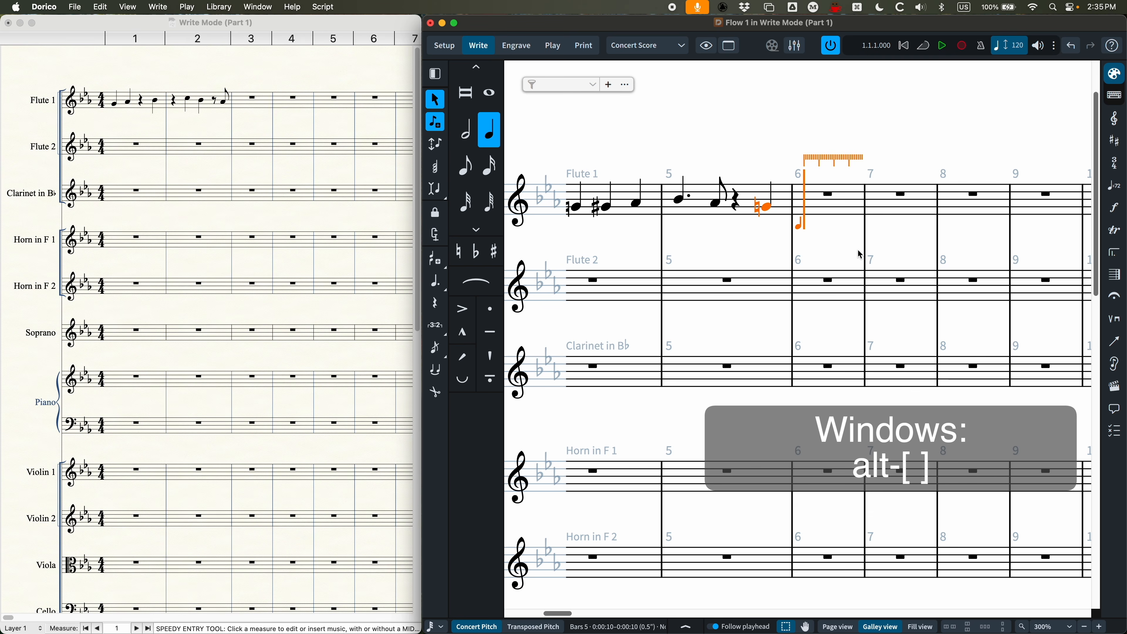
key(alt+bracketleft)
key(alt+bracketleft)
key(alt+bracketleft)
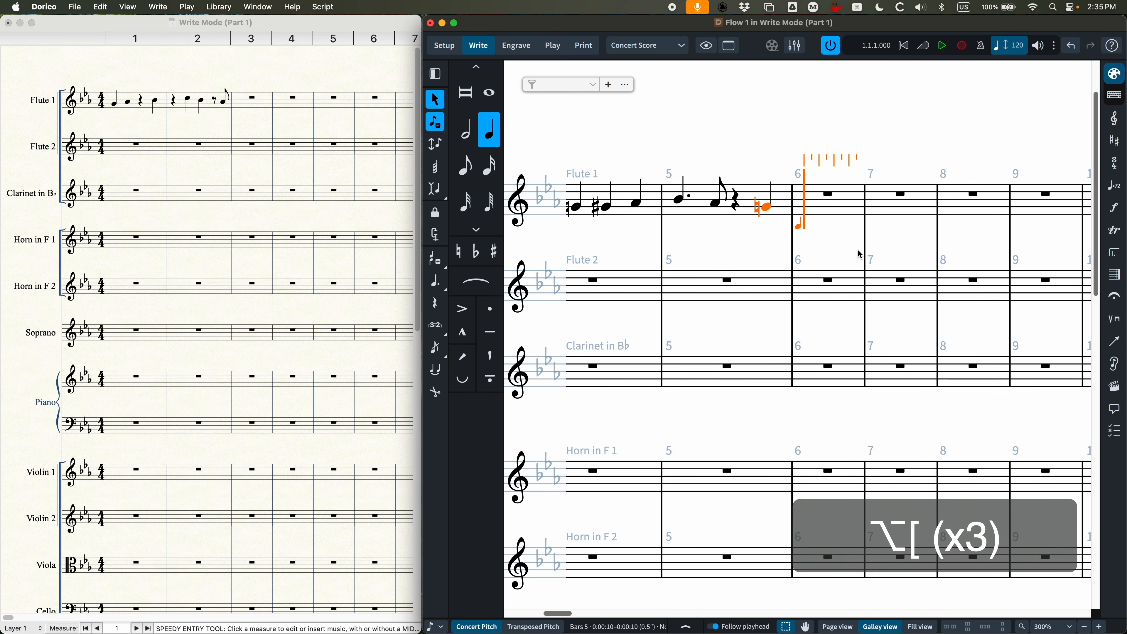
Step: Coarsen the rhythmic grid in stages beyond eighth notes, up to a single division, and return it to eighth notes
key(alt+bracketleft)
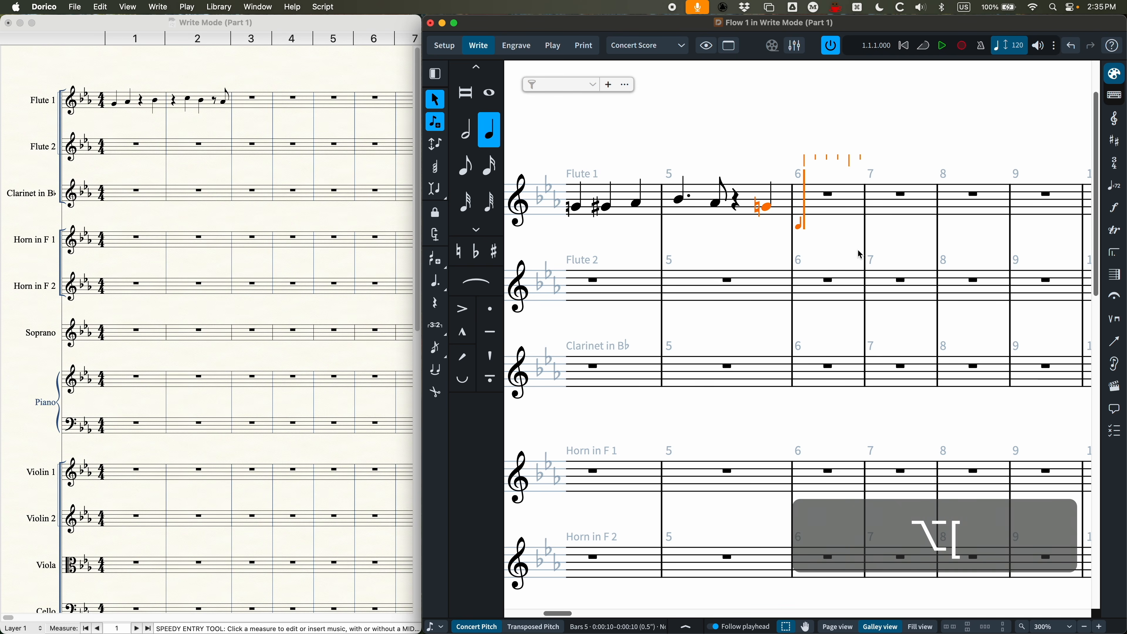
key(alt+bracketleft)
key(alt+bracketleft)
key(alt+bracketleft)
key(alt+bracketleft)
key(alt+bracketleft)
key(alt+bracketleft)
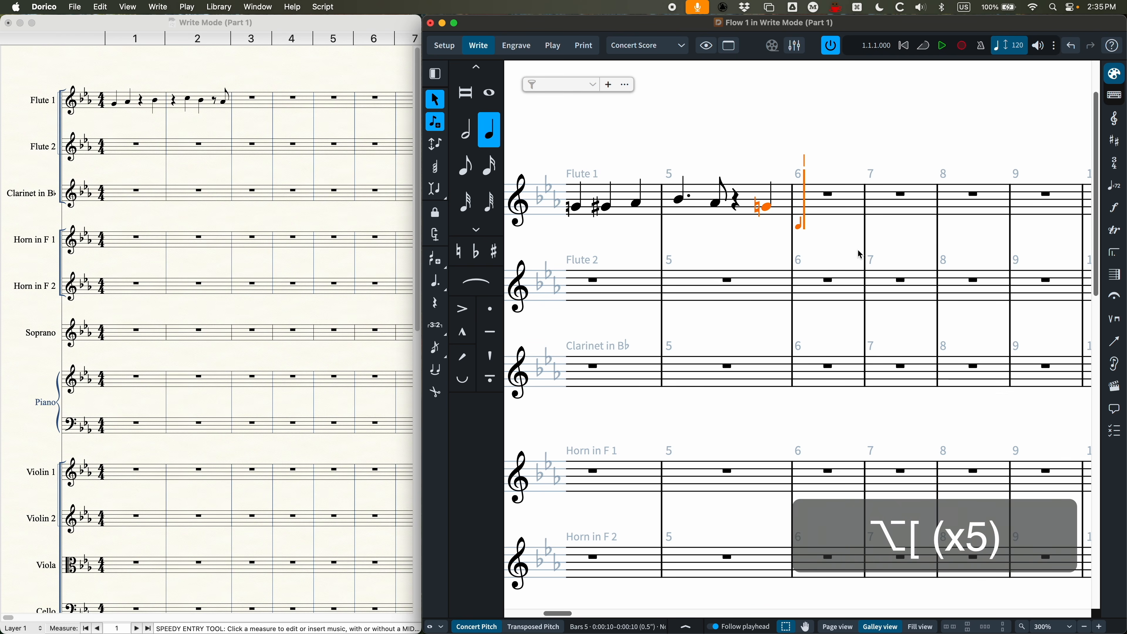
key(alt+bracketright)
key(alt+bracketright)
key(alt+bracketright)
key(alt+bracketright)
key(alt+bracketright)
key(alt+bracketright)
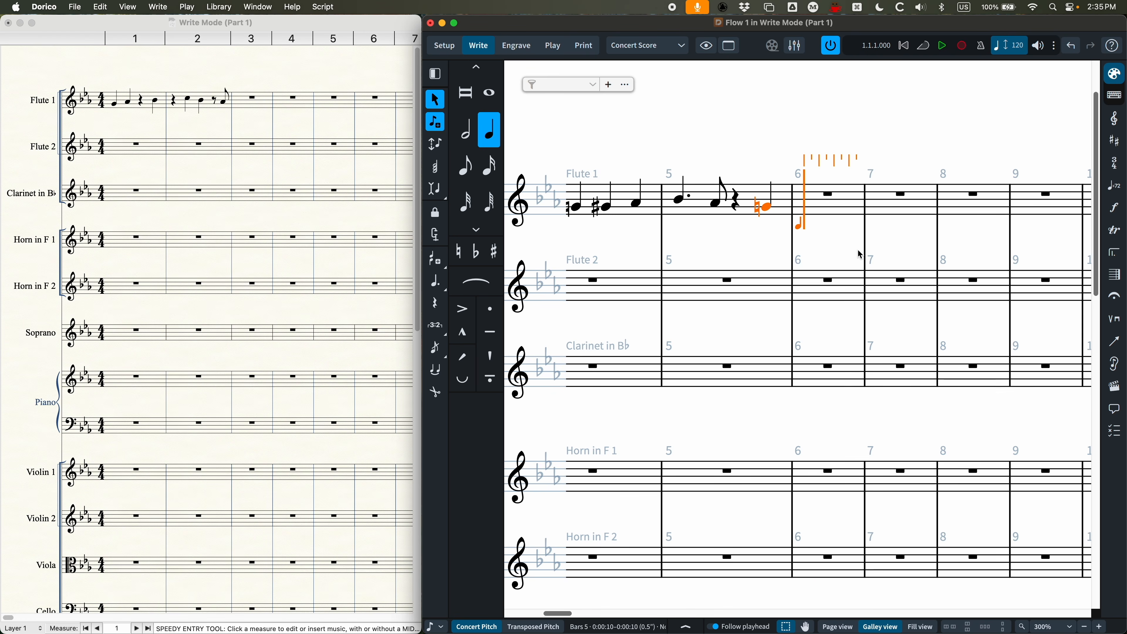
Step: Step the caret forward by eighth-note grid units in Flute 1's bar 6 and return it to the bar's start
key(Right)
key(Right)
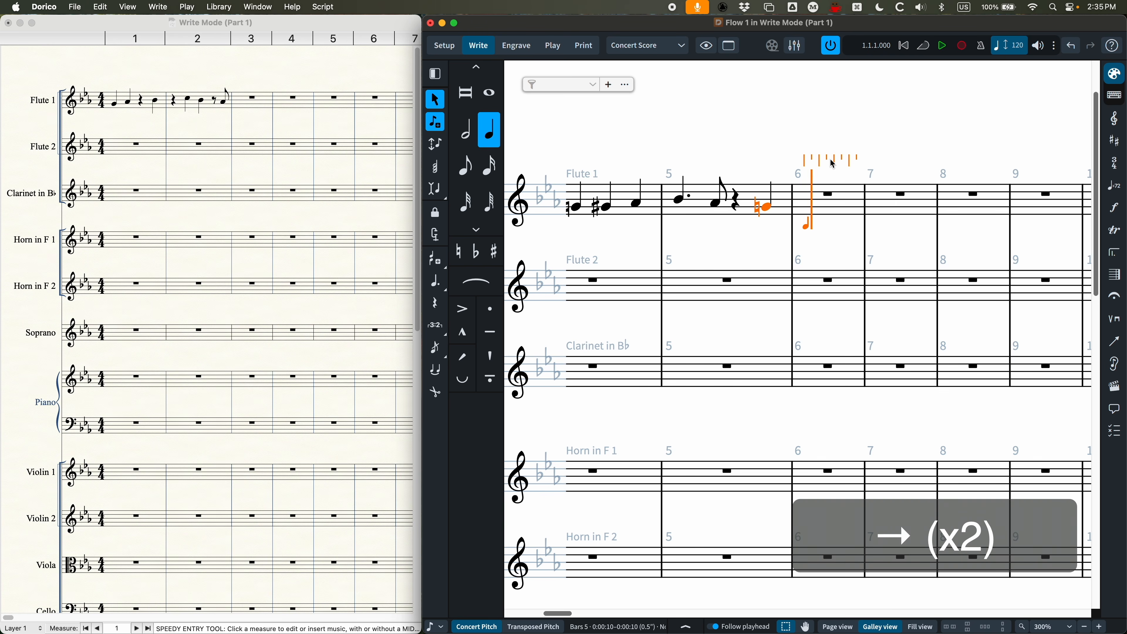
key(Left)
key(Left)
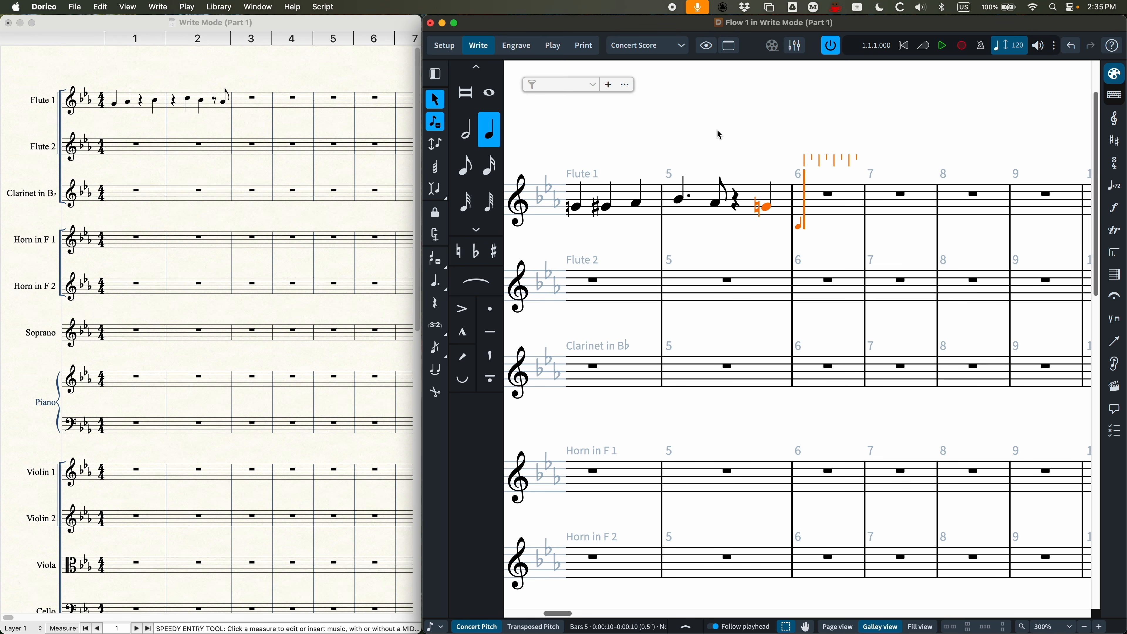
Step: Advance the caret from bar 6's start by a quarter note, then by a selected half note value, returning to the start each time
key(space)
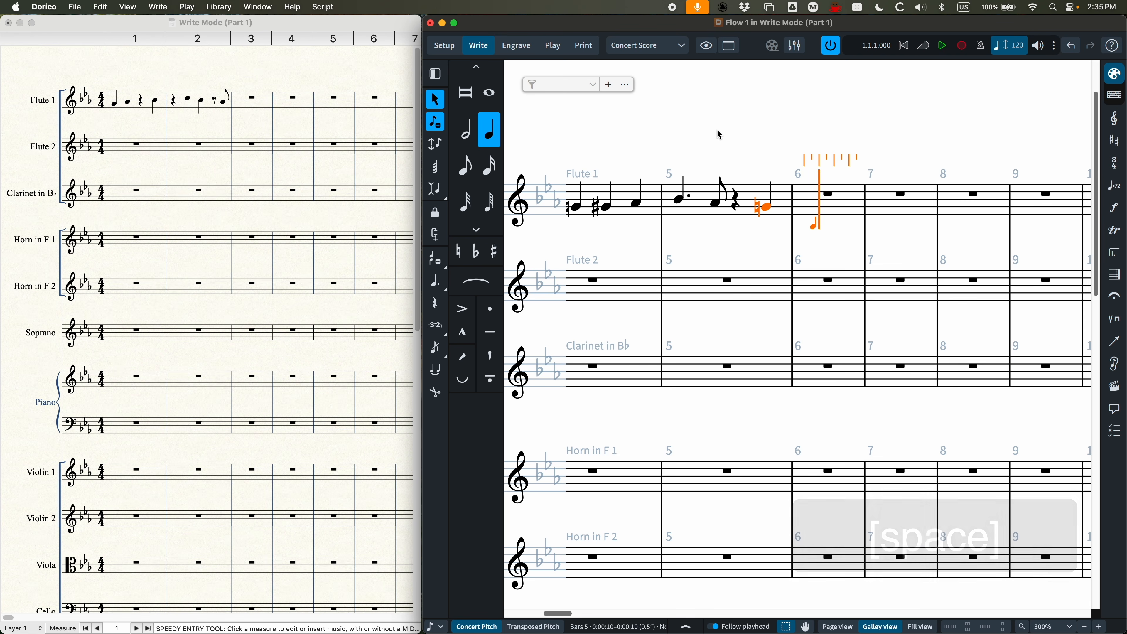
key(Left)
key(Left)
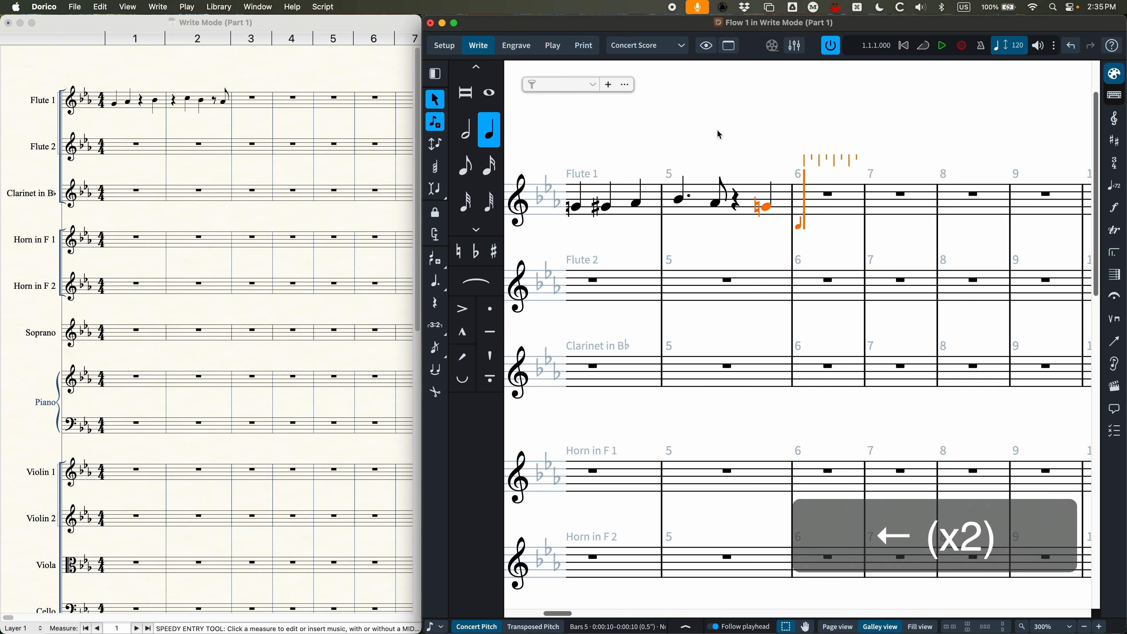
key(6)
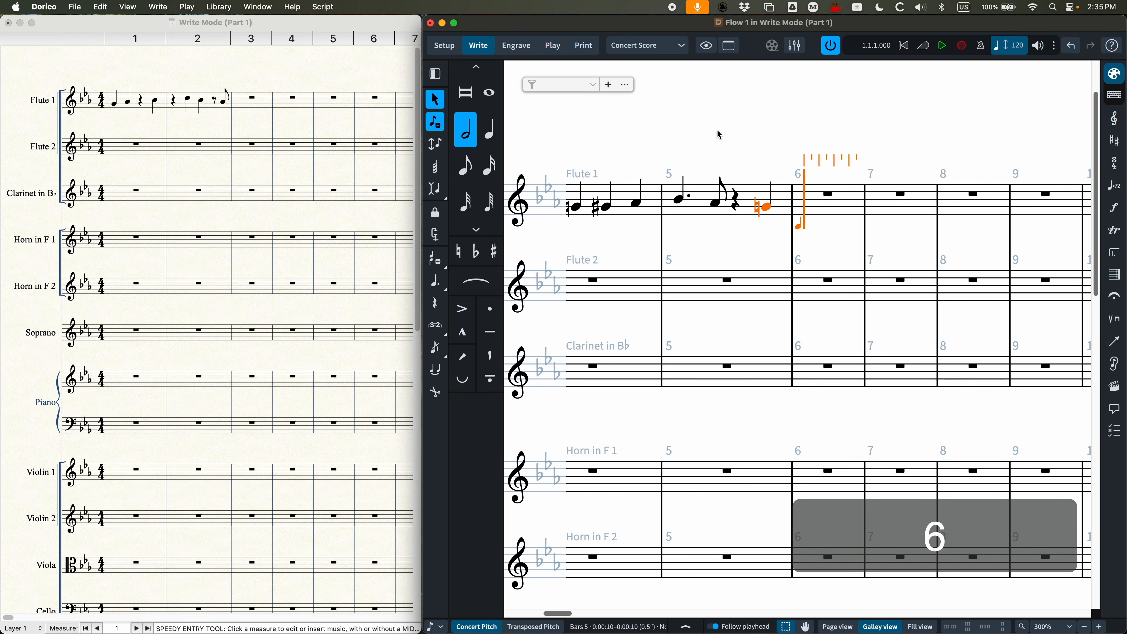
key(space)
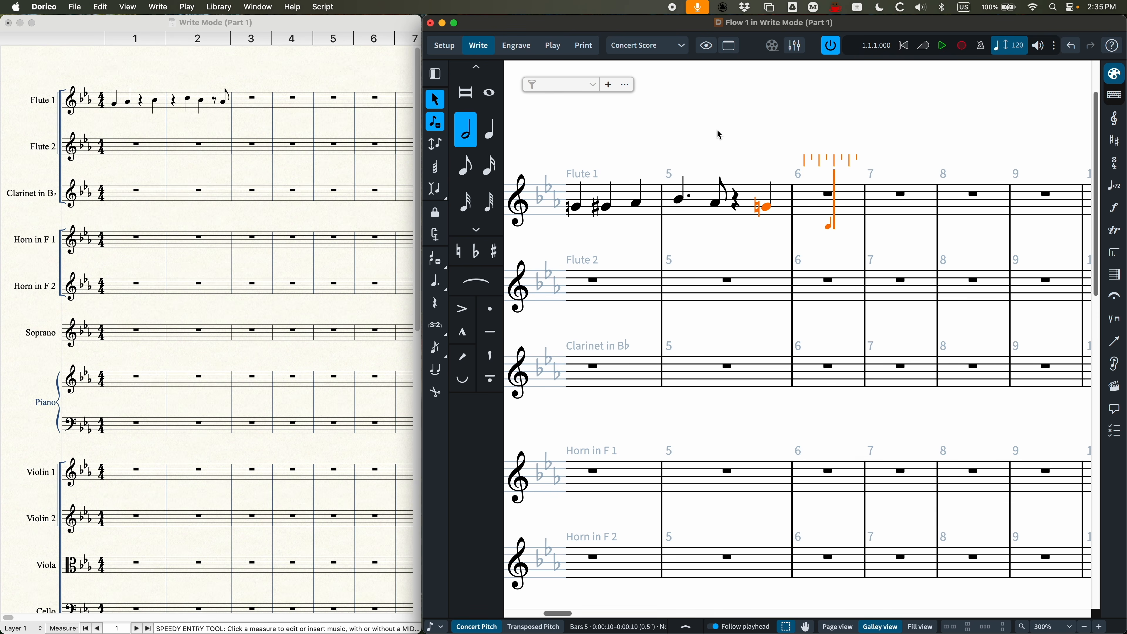
key(Left)
key(Left)
key(Left)
key(Left)
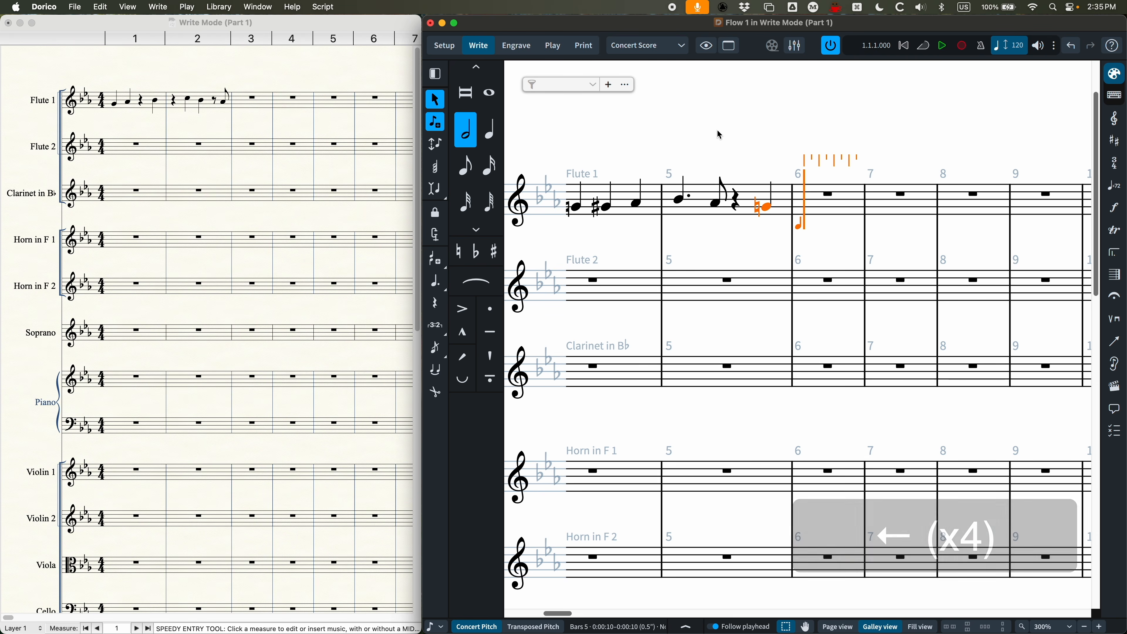
Step: Advance the caret by a dotted half note, remove the dot, and return the caret to bar 6's start
key(period)
key(space)
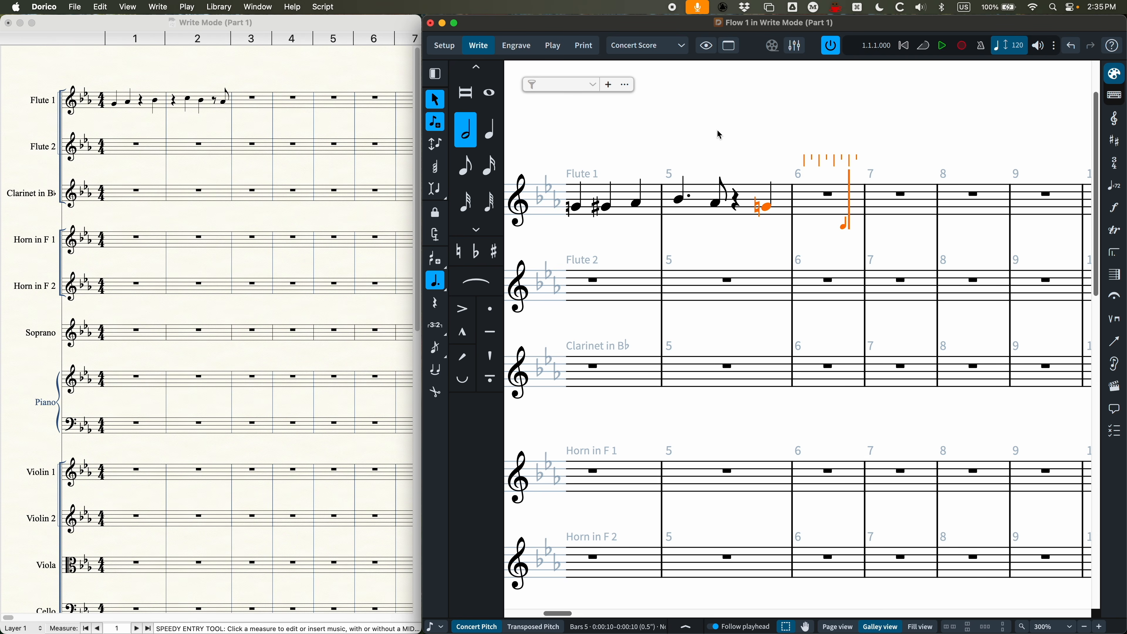
key(period)
key(Left)
key(Left)
key(Left)
key(Left)
key(Left)
key(Left)
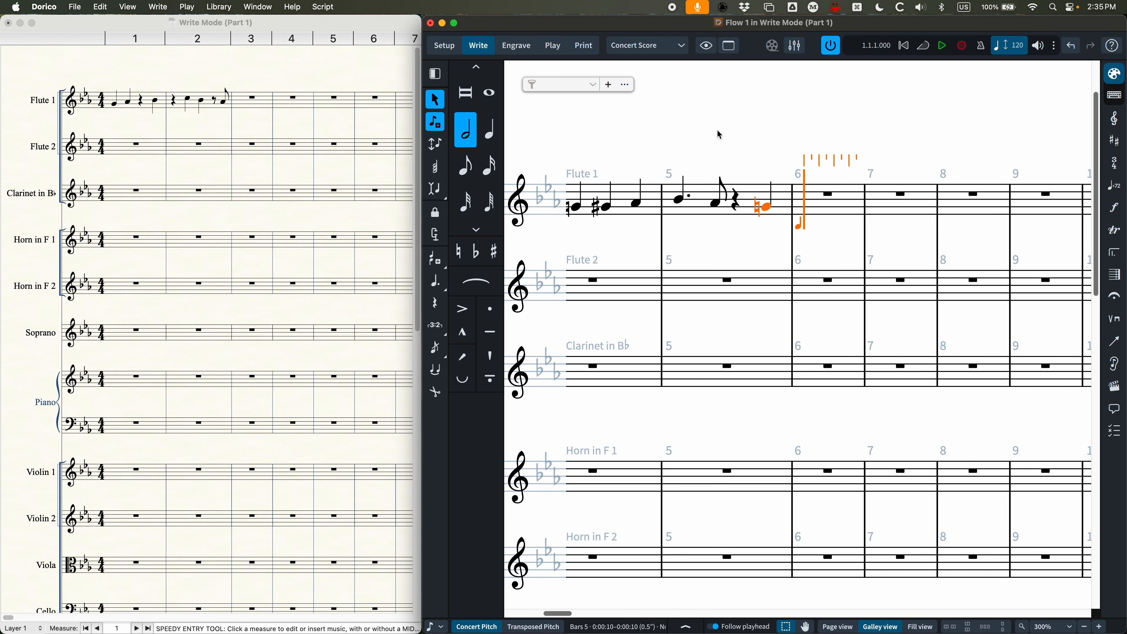
Step: Skip a half note's duration in Flute 1's bar 6 and enter a half note G on beat 3
key(space)
key(g)
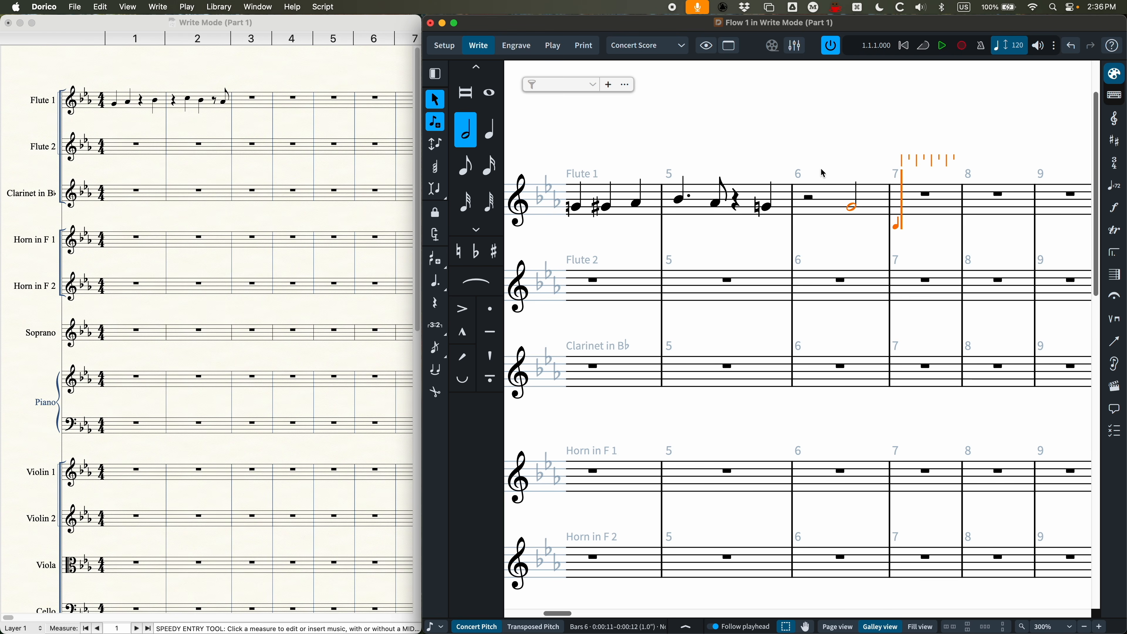
Step: Delete the eighth note A in Flute 1's bar 5
click(715, 205)
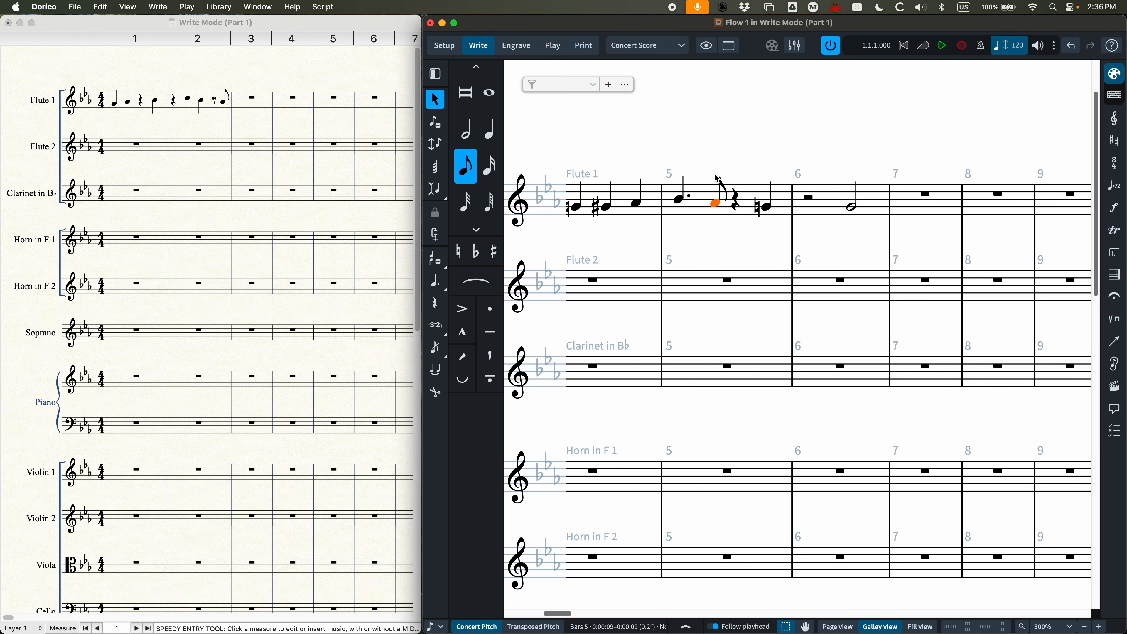
key(BackSpace)
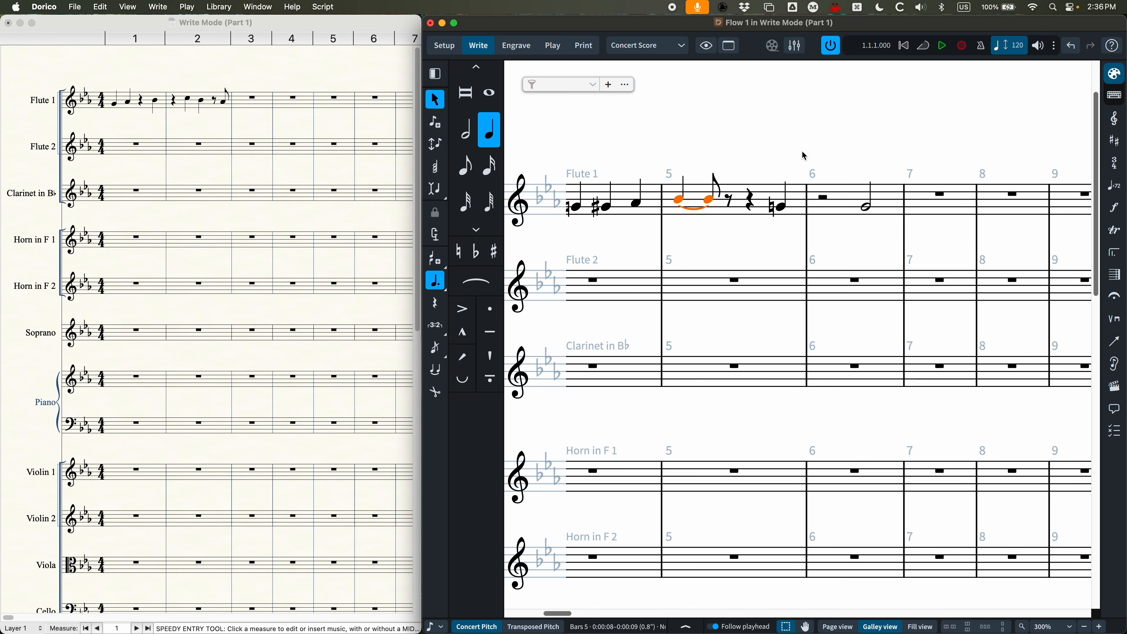
Step: Examine the tied B flat from Flute 1's bar 5 in an enlarged Key Editor in Play mode
key(super+minus)
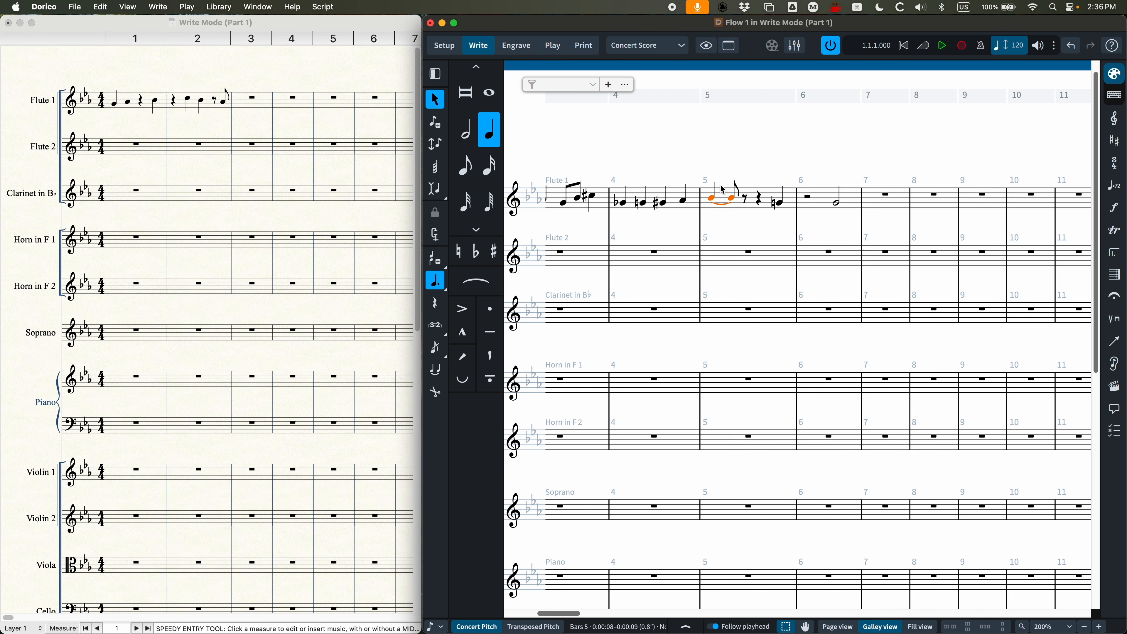
click(552, 45)
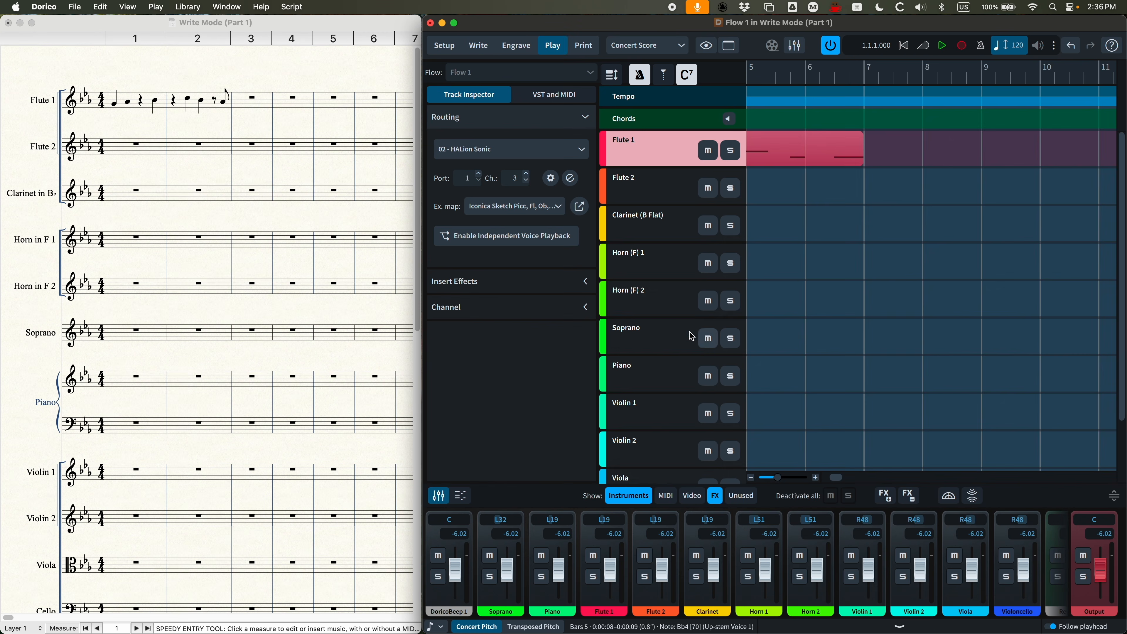
click(461, 495)
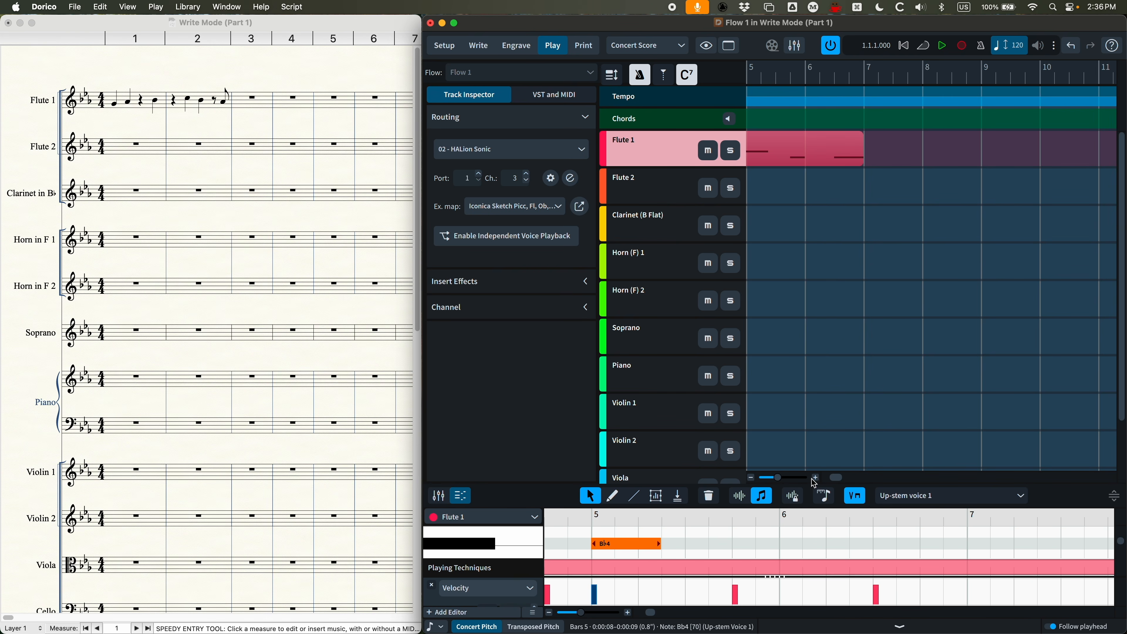
drag(853, 483, 855, 287)
scroll(648, 454, up, 3)
scroll(650, 455, down, 3)
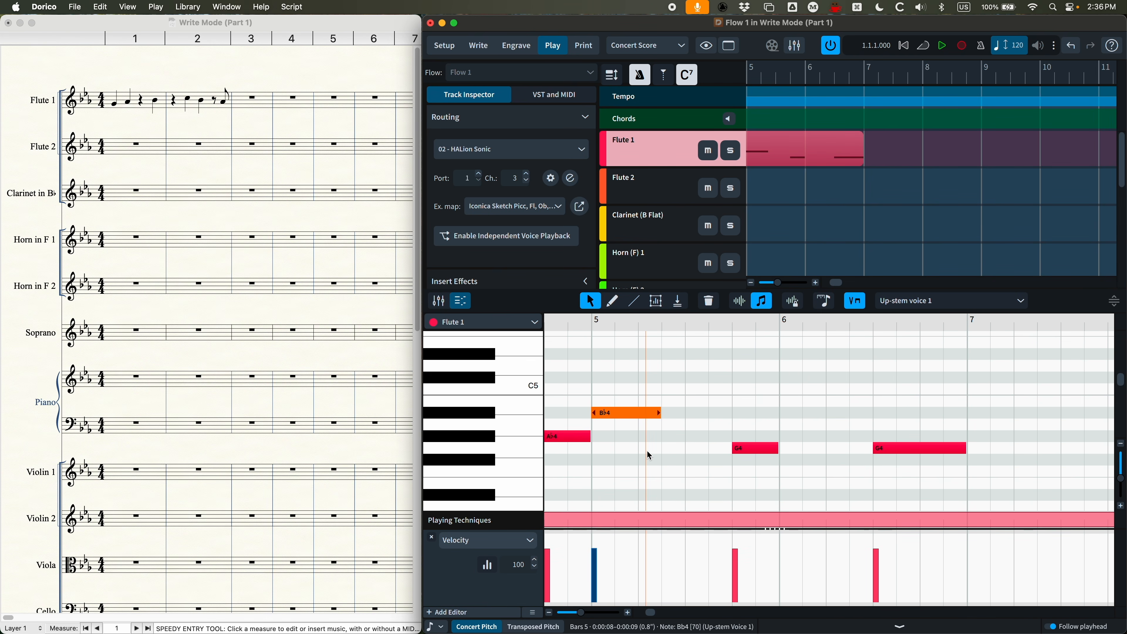
scroll(648, 454, left, 3)
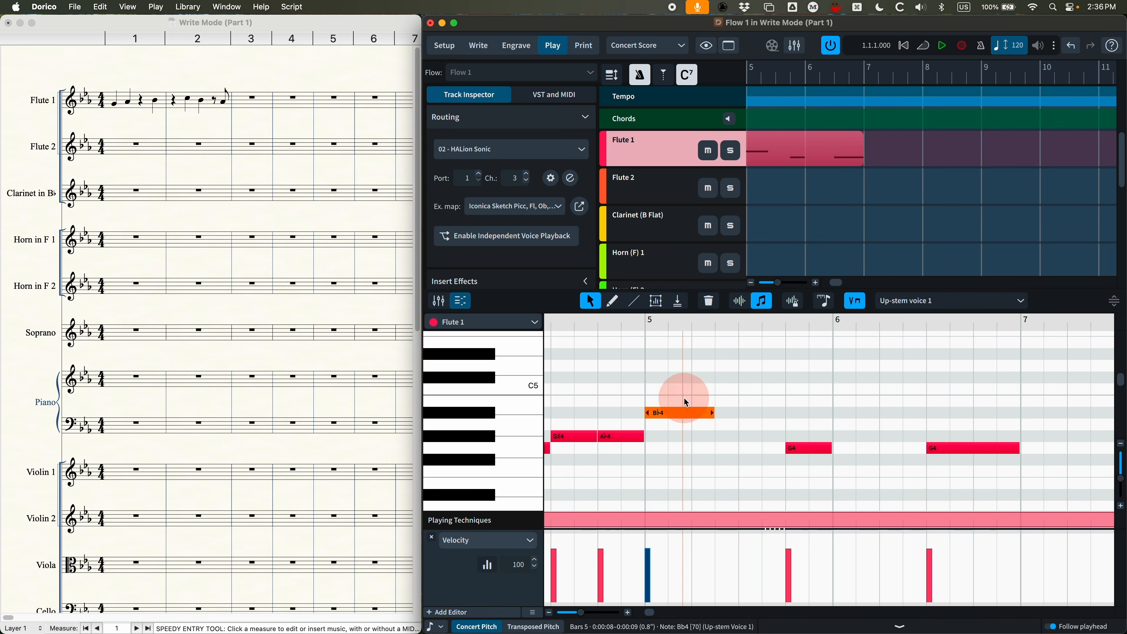
Step: Compare the tied B flat's notation in Write mode with its note in Play mode, ending in Write mode
click(477, 46)
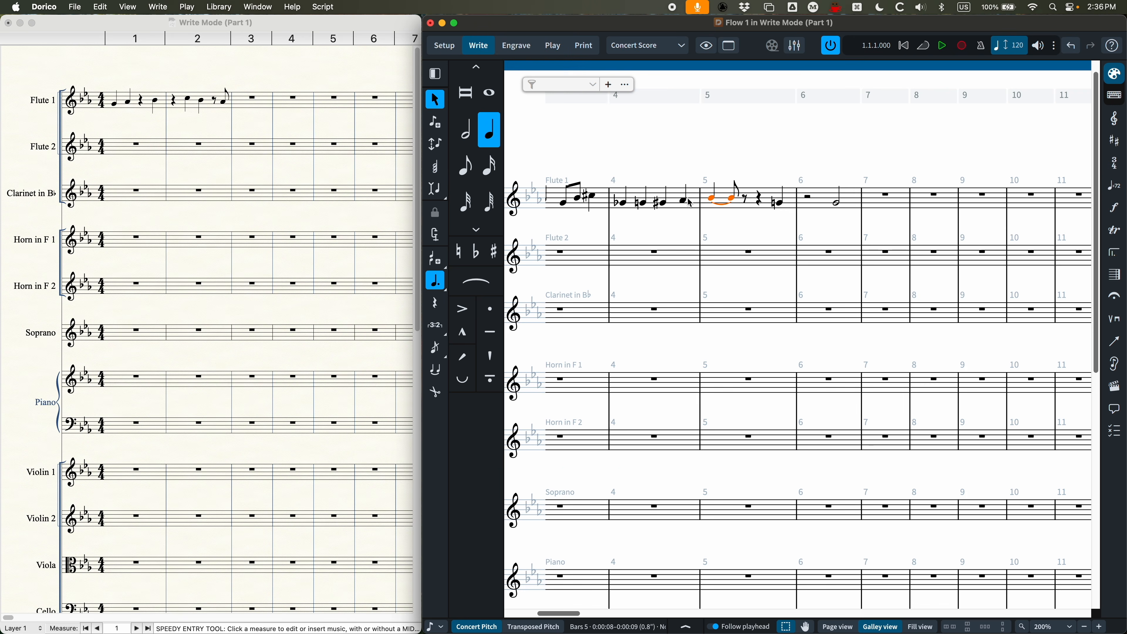
click(554, 45)
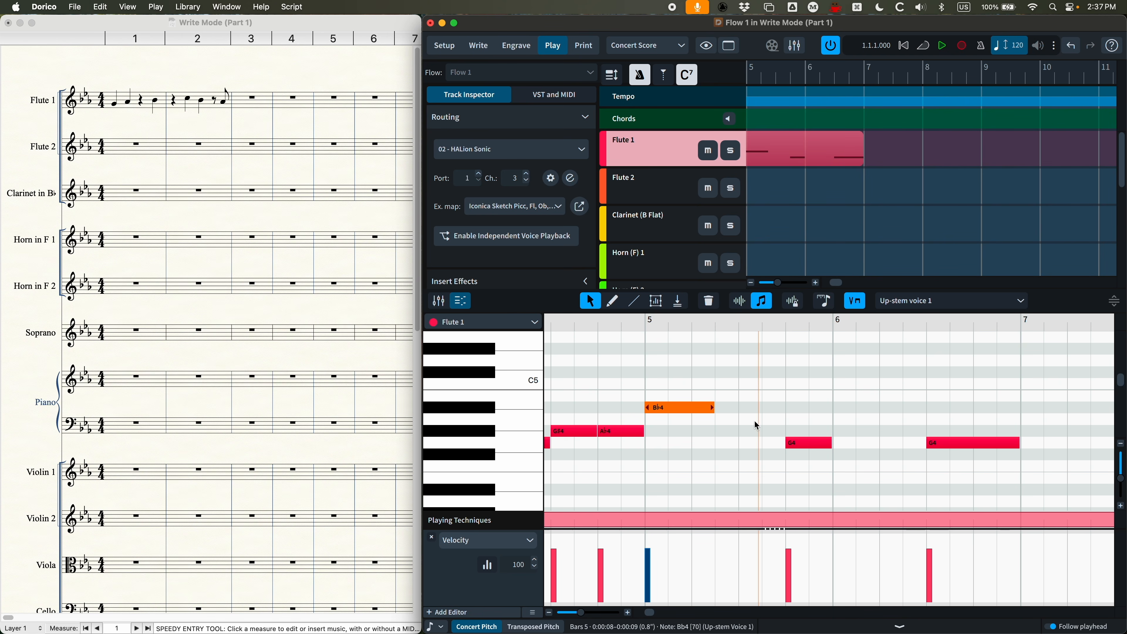
click(484, 49)
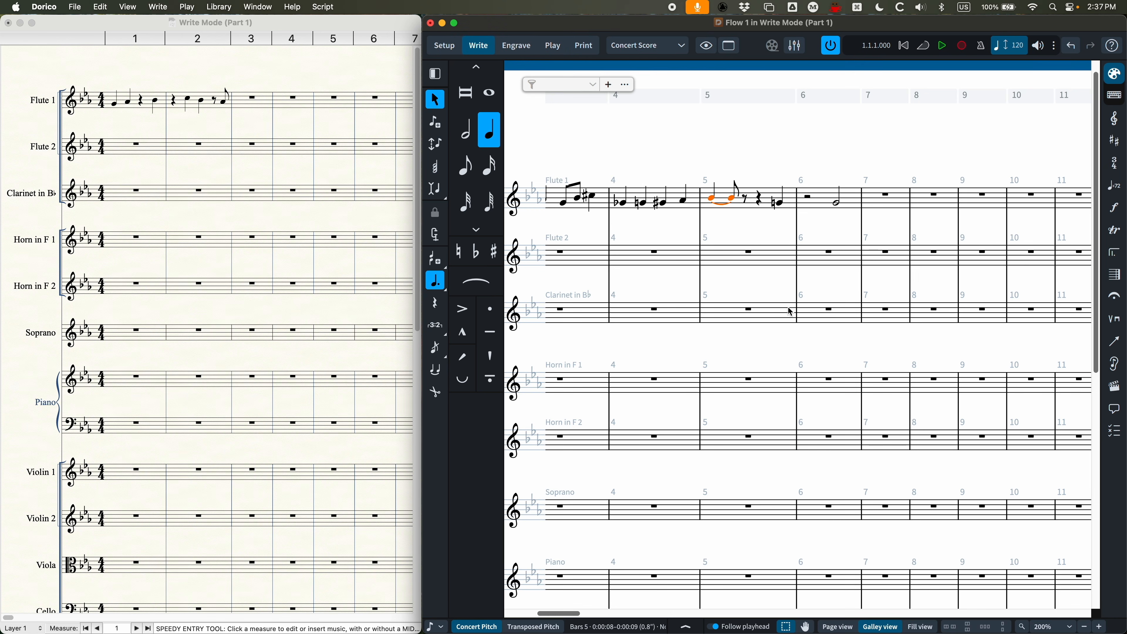
Step: Delete the half note G in Flute 1's bar 6
scroll(749, 281, right, 5)
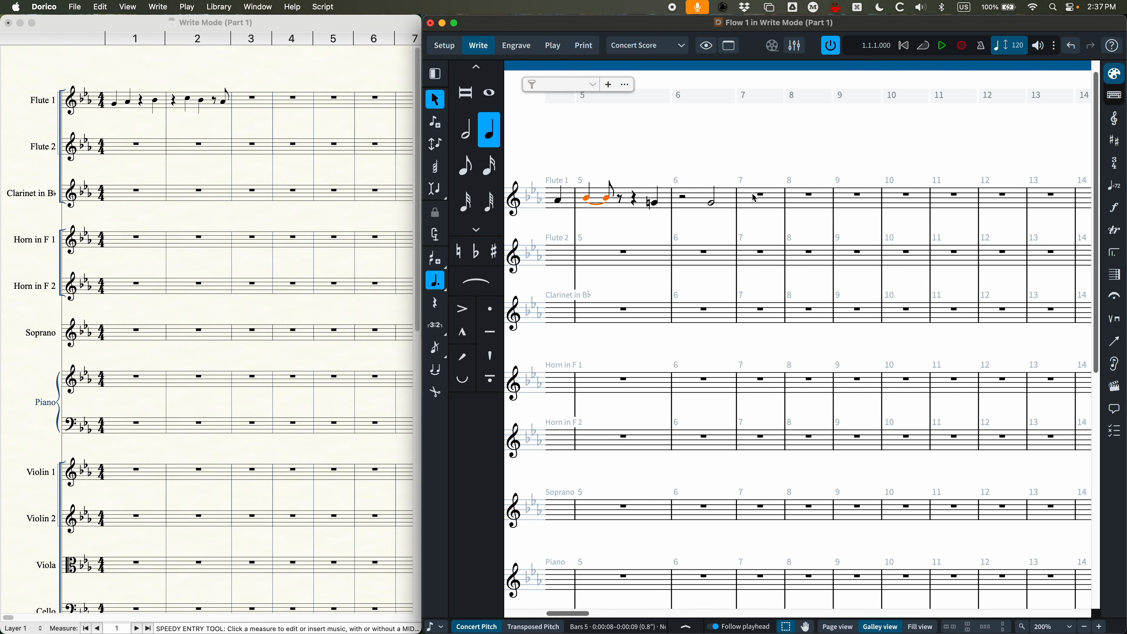
click(715, 205)
key(BackSpace)
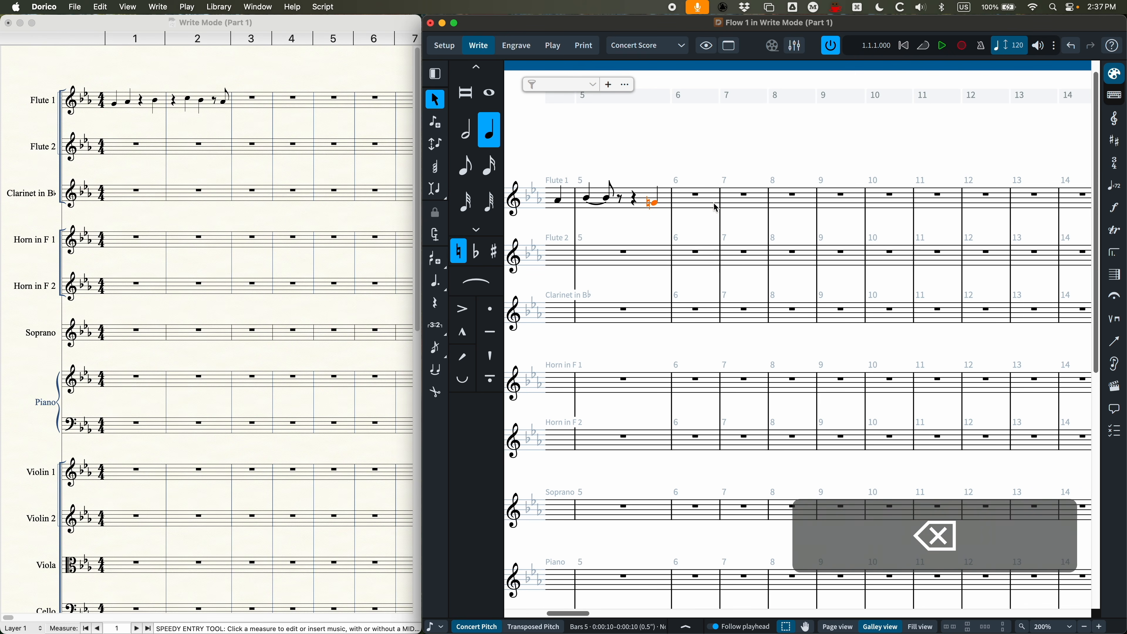
Step: Enter a whole note G starting on beat 3 of Flute 1's bar 6 and end note input
key(Return)
key(Right)
key(Right)
key(Right)
key(Right)
key(Right)
key(Right)
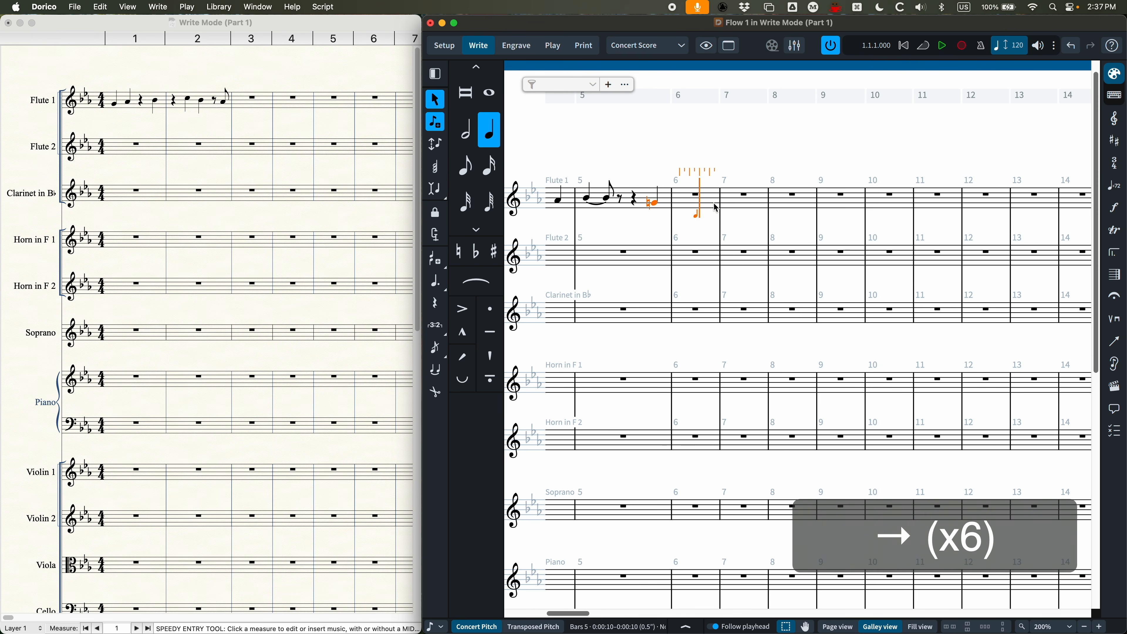
key(7)
key(g)
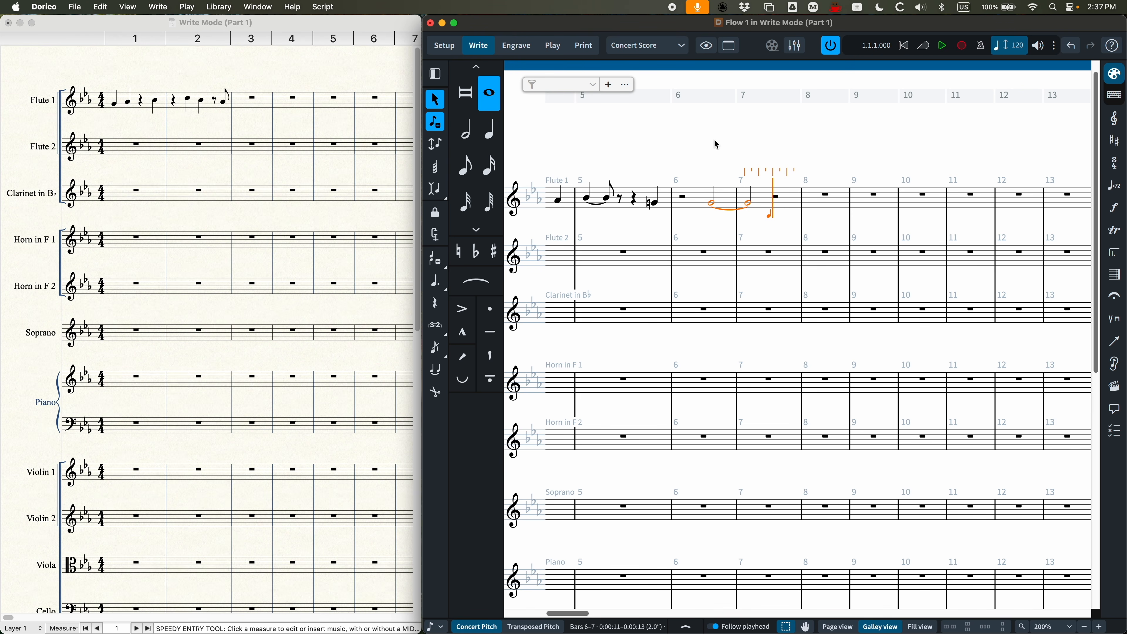
key(Escape)
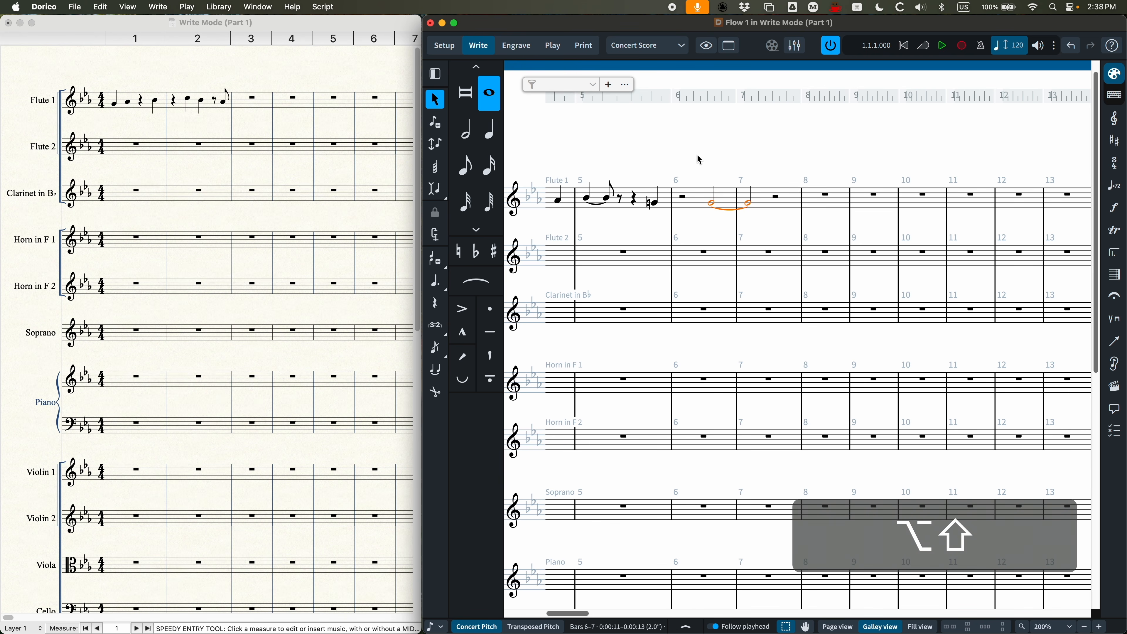
Step: Lengthen the selected tied G in Flute 1's bars 6–7 by three eighth notes, shorten it to three beats, and restore its whole-note duration
key(alt+shift+Right)
key(alt+shift+Right)
key(alt+shift+Right)
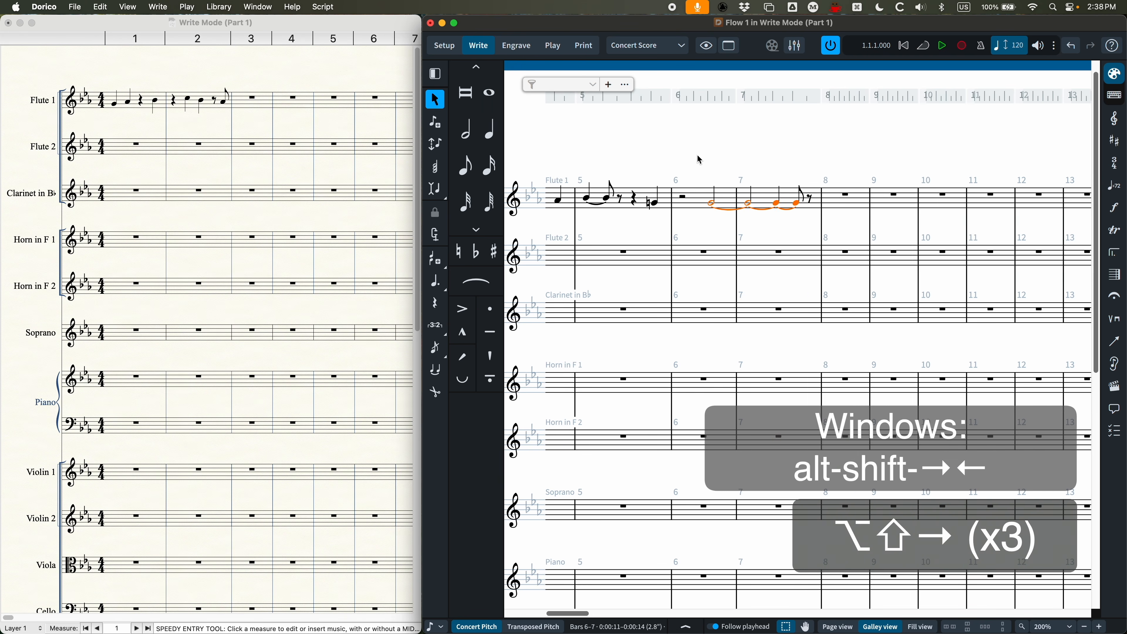
key(alt+shift+Left)
key(alt+shift+Left)
key(alt+shift+Left)
key(alt+shift+Left)
key(alt+shift+Left)
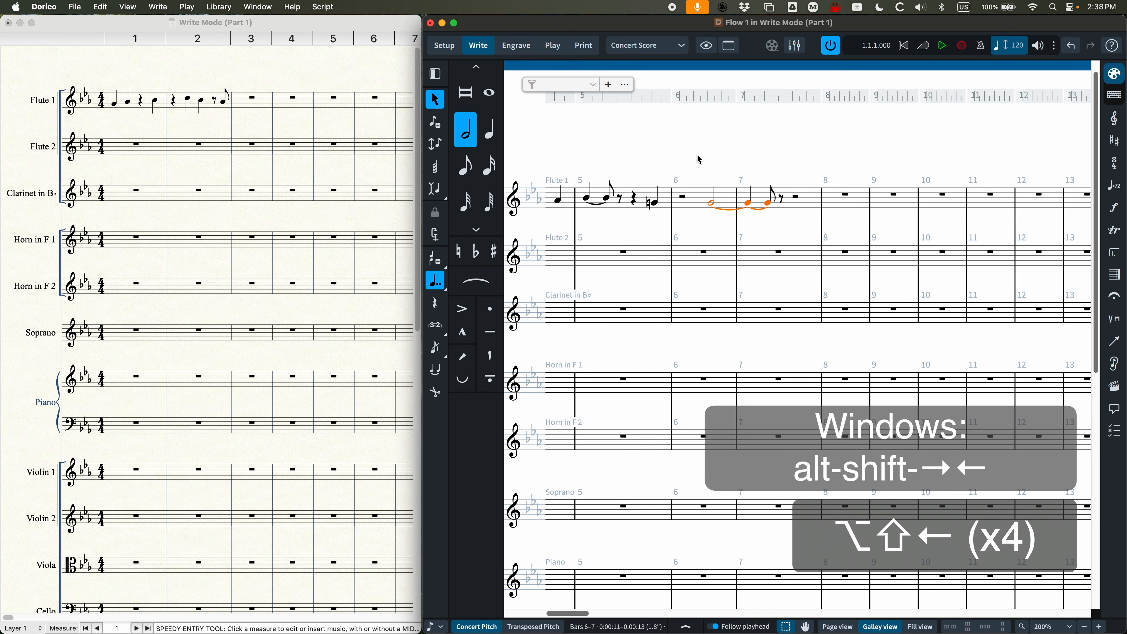
key(alt+shift+Right)
key(alt+shift+Right)
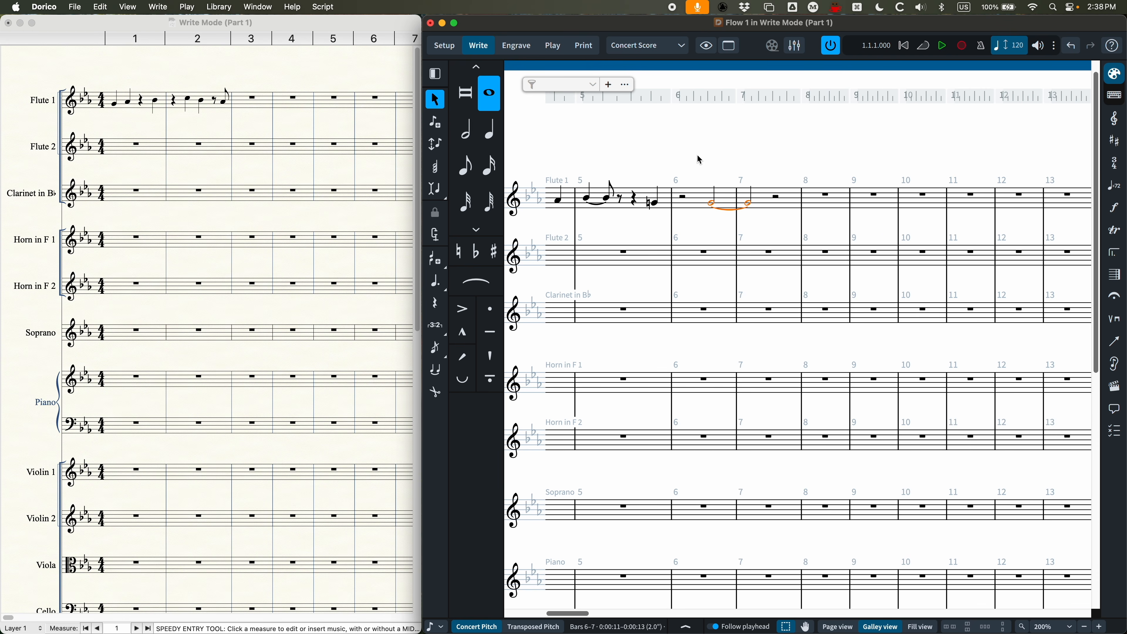
Step: Extend the tied G in Flute 1 by two eighth-note grid steps, then return it to a whole-note duration
key(alt+shift+Right)
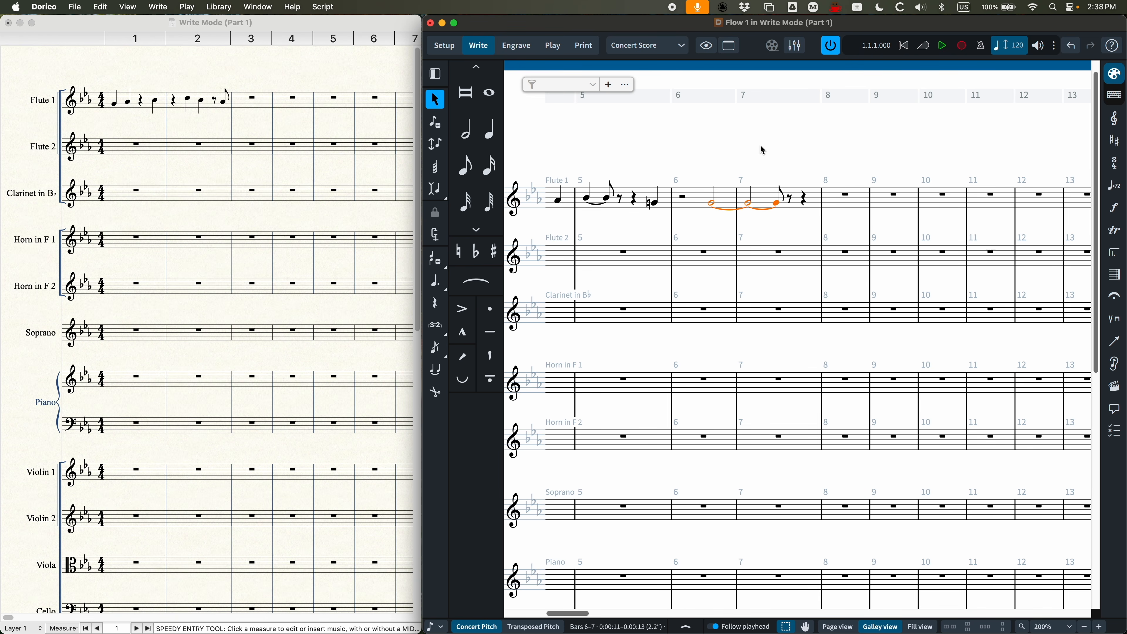
key(alt+shift+Right)
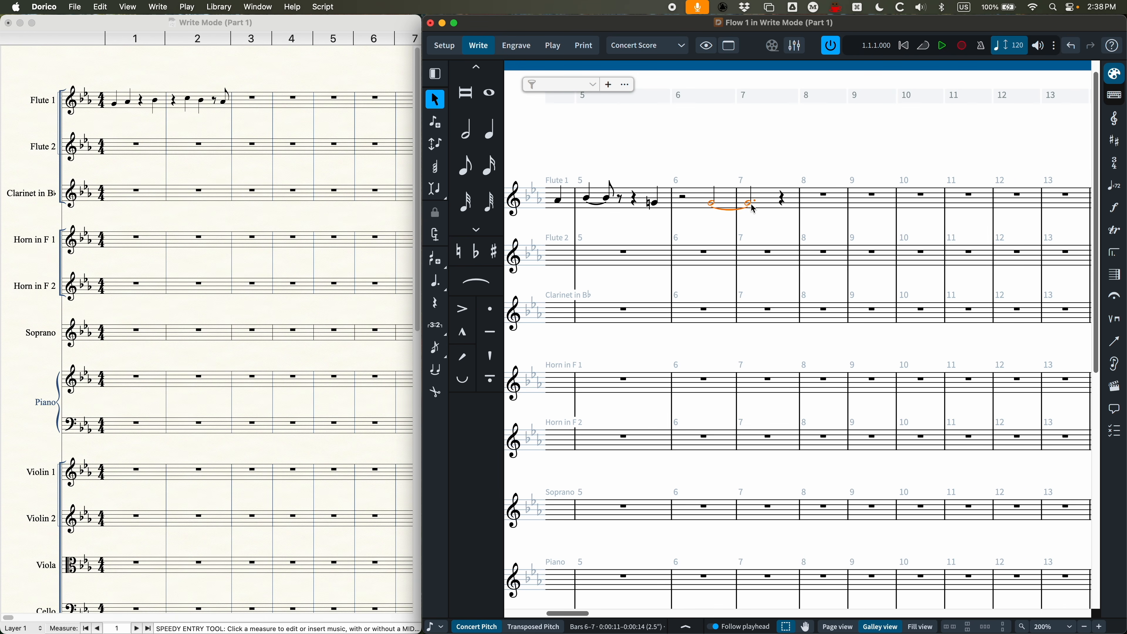
key(alt+shift+Left)
key(alt+shift+Left)
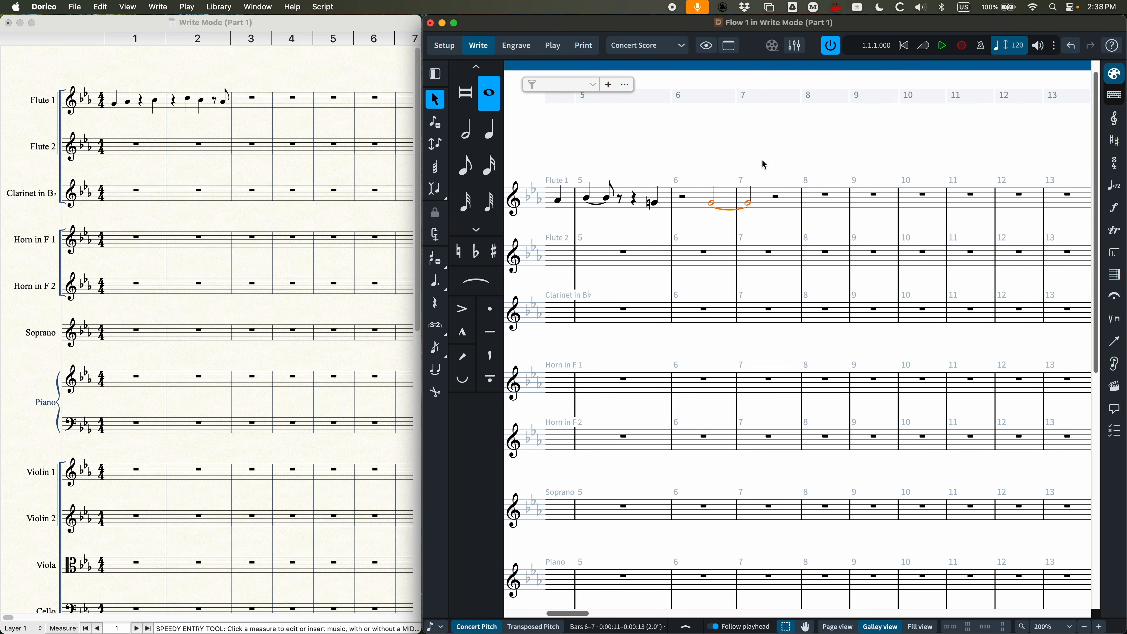
Step: Move the tied G earlier along the rhythmic grid in eighth-note steps, ending on beat 1 of Flute 1's bar 6
key(alt+super+Left)
key(alt+super+Left)
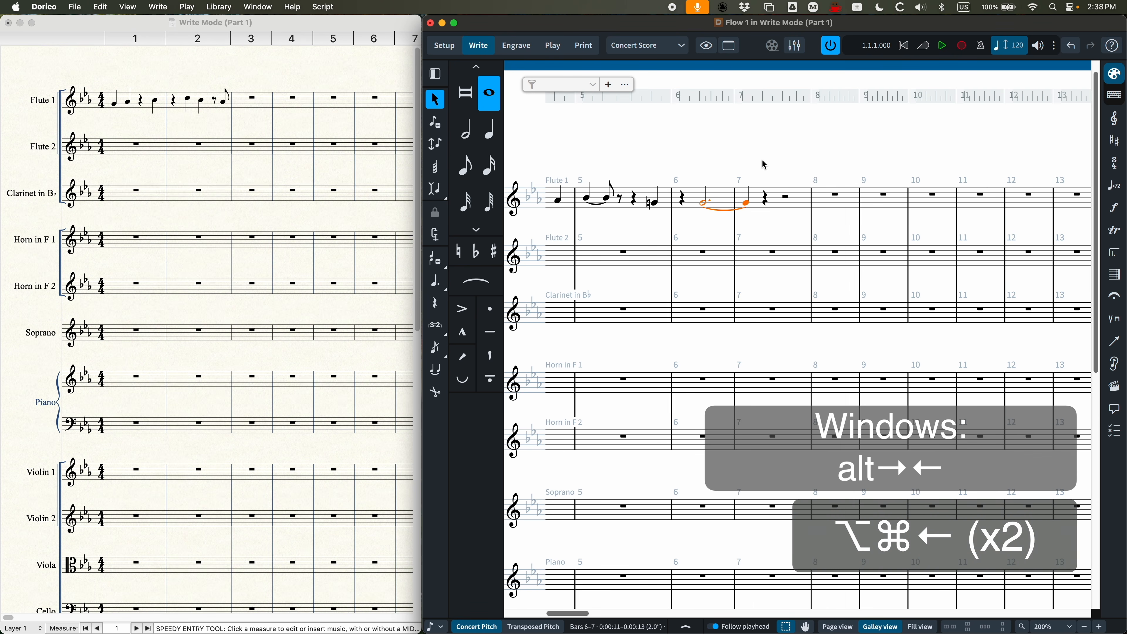
key(alt+super+Left)
key(alt+super+Left)
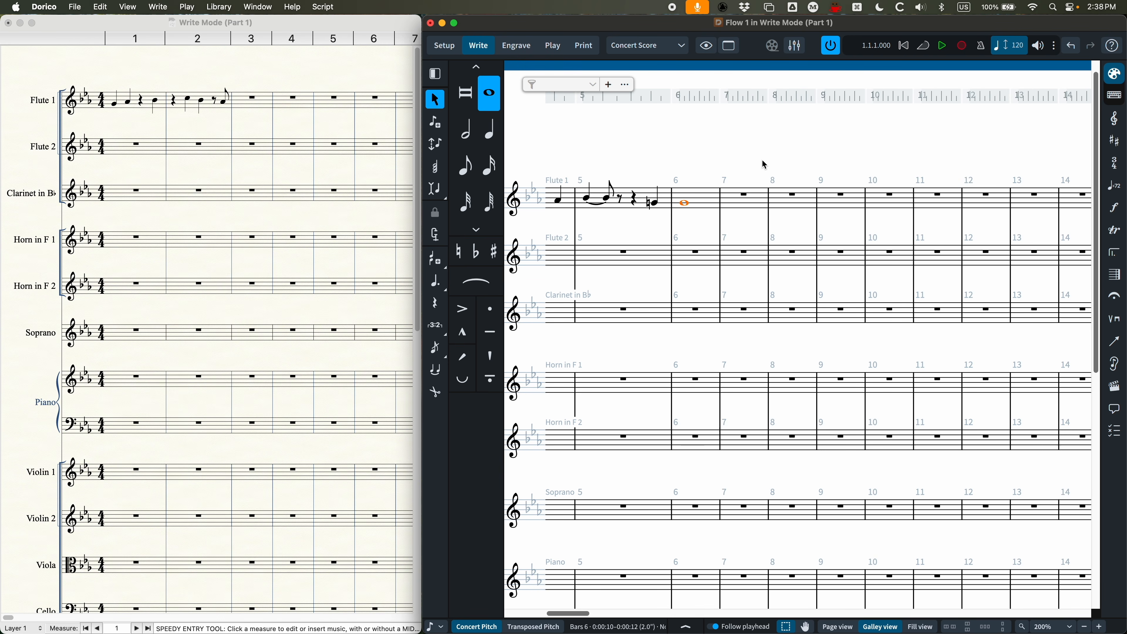
key(alt+super+Right)
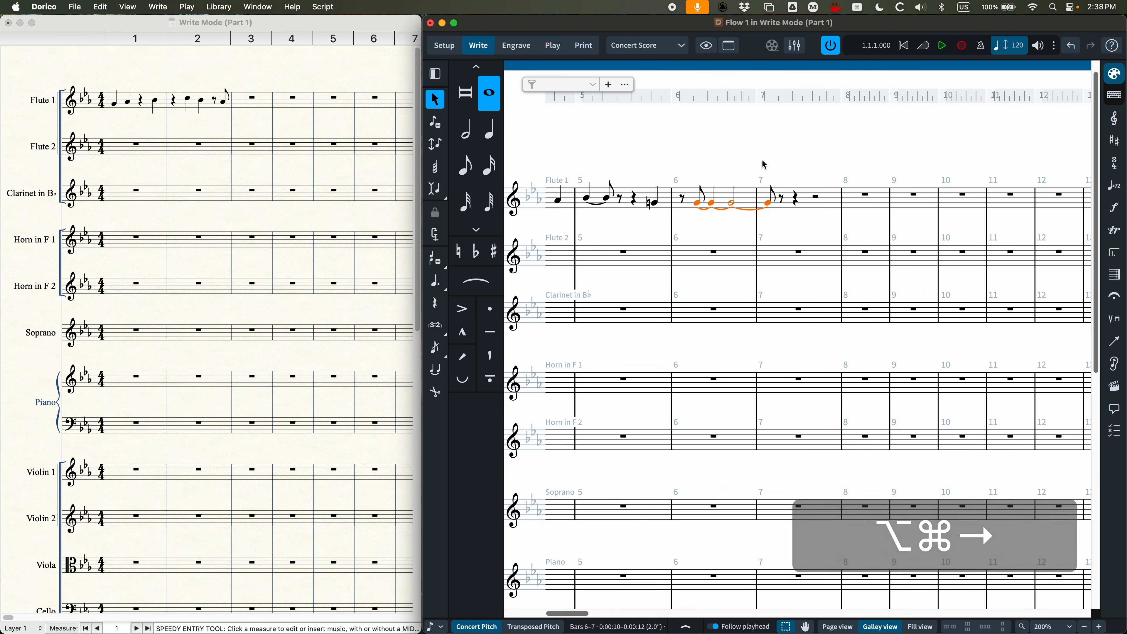
key(alt+super+Left)
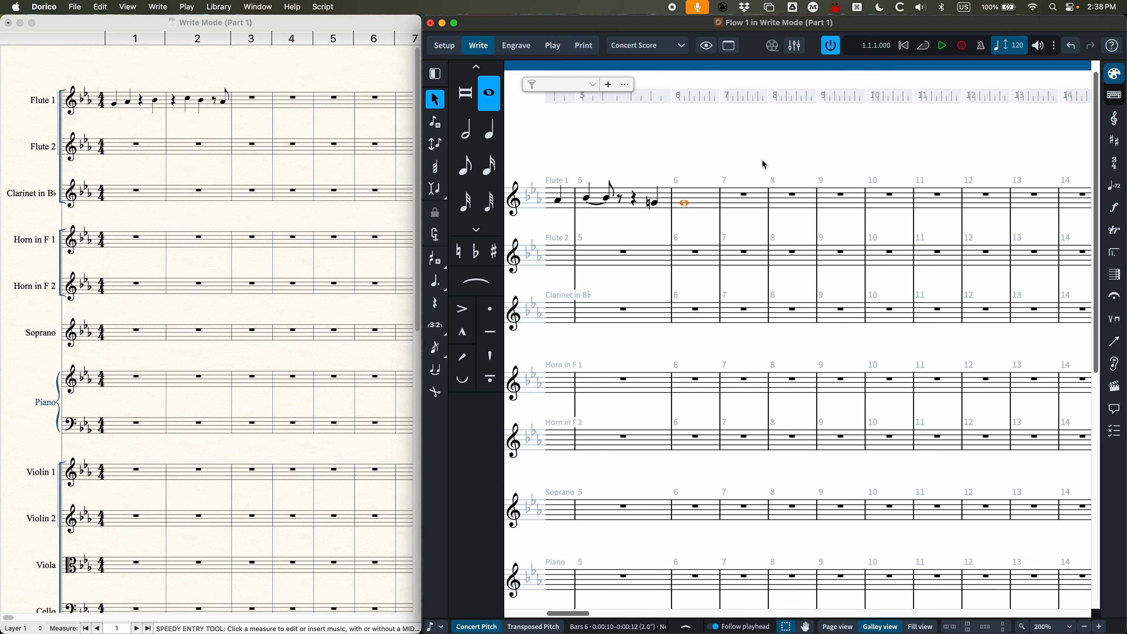
Step: Shift the whole-note G back along the rhythmic grid to beat 3 of Flute 1's bar 6
key(alt+super+Right)
key(alt+super+Right)
key(alt+super+Right)
key(alt+super+Right)
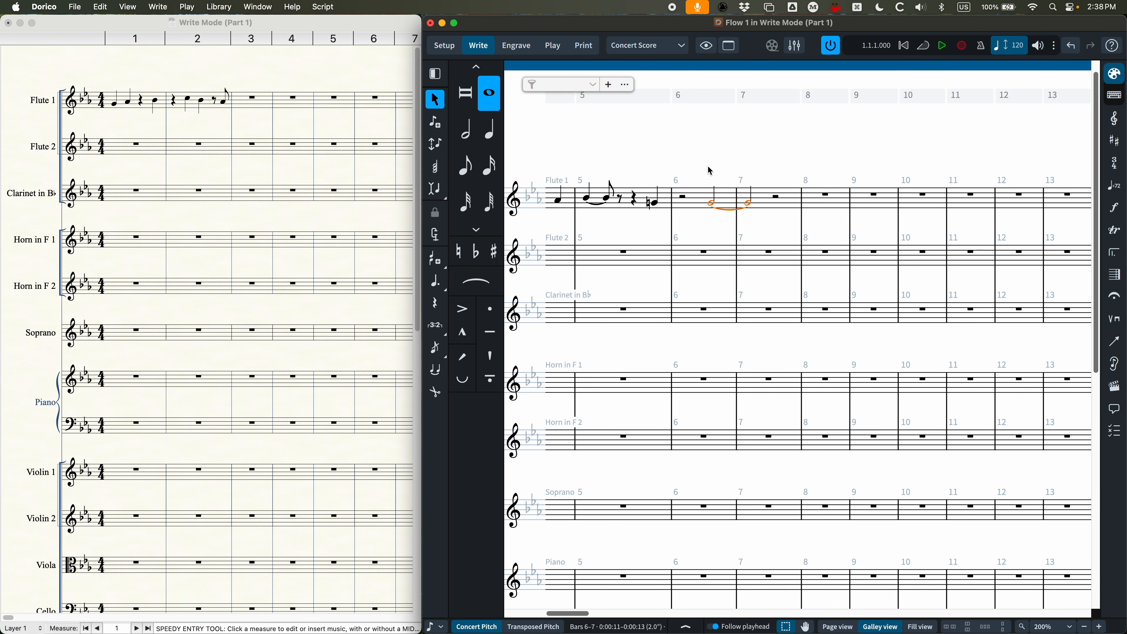
Step: Examine the Note Grouping, Rests and Beam Grouping settings in Notation Options for Flow 1
key(shift+super+n)
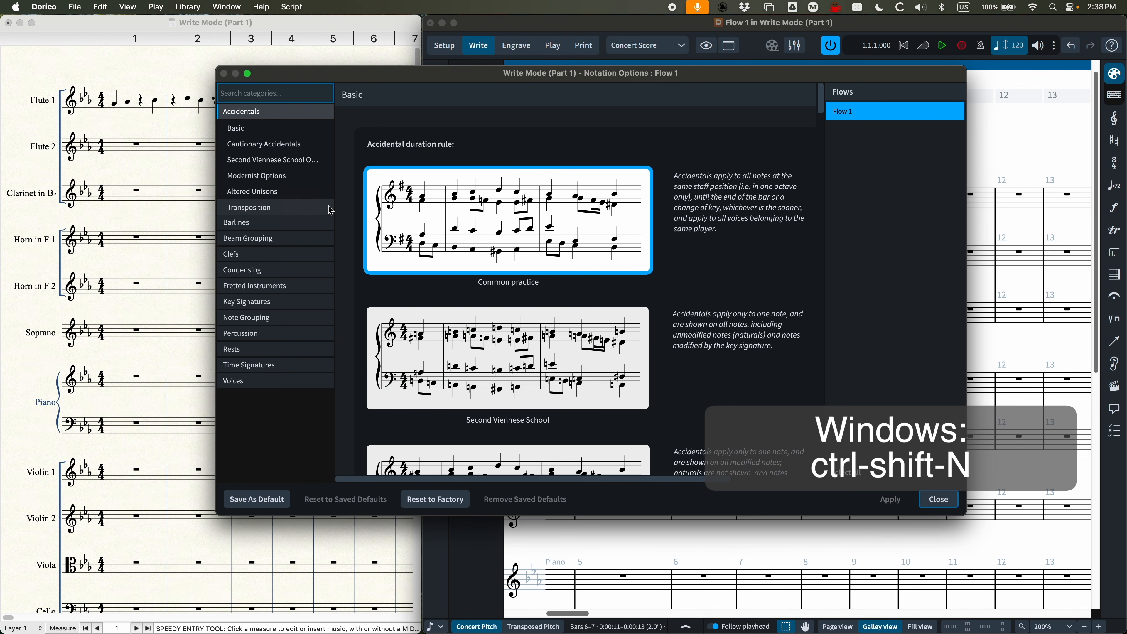
click(263, 316)
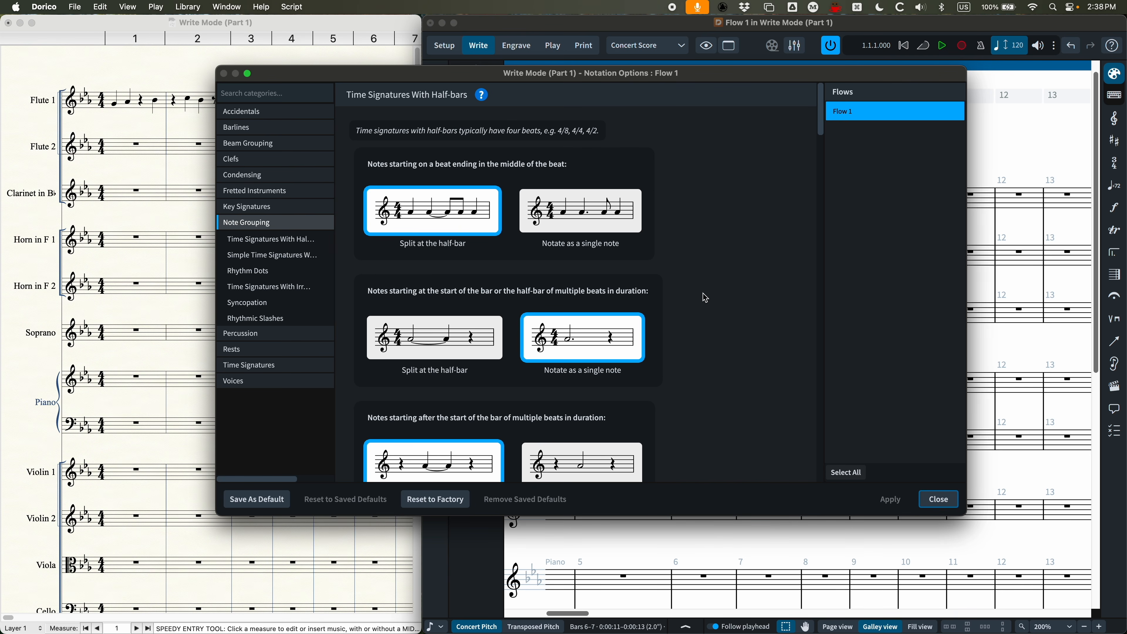
scroll(550, 361, down, 12)
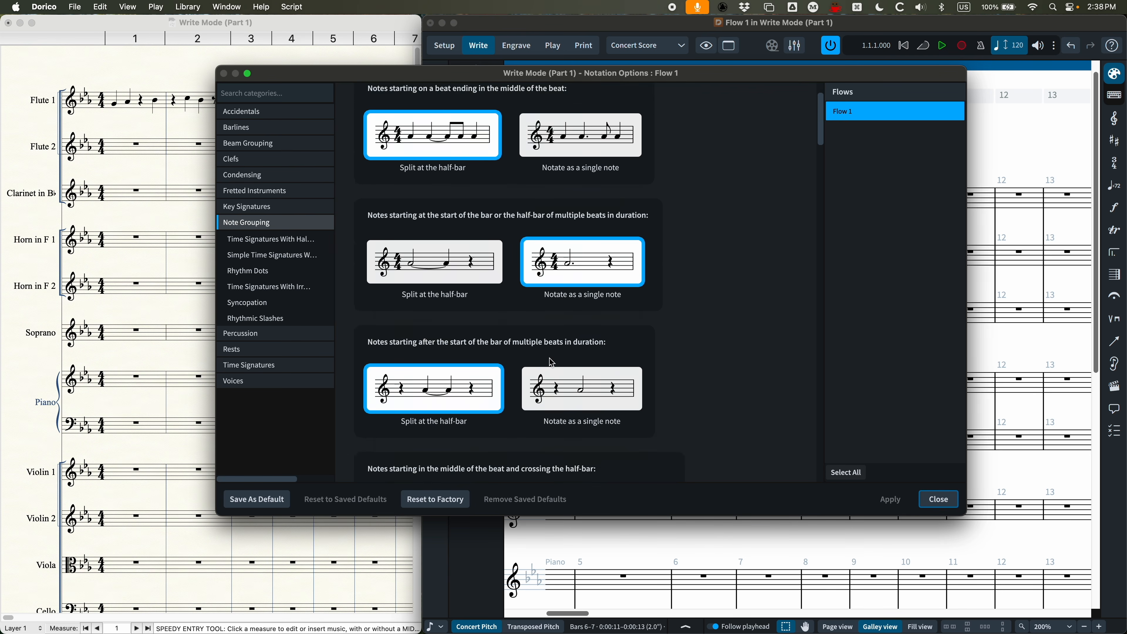
scroll(550, 360, down, 10)
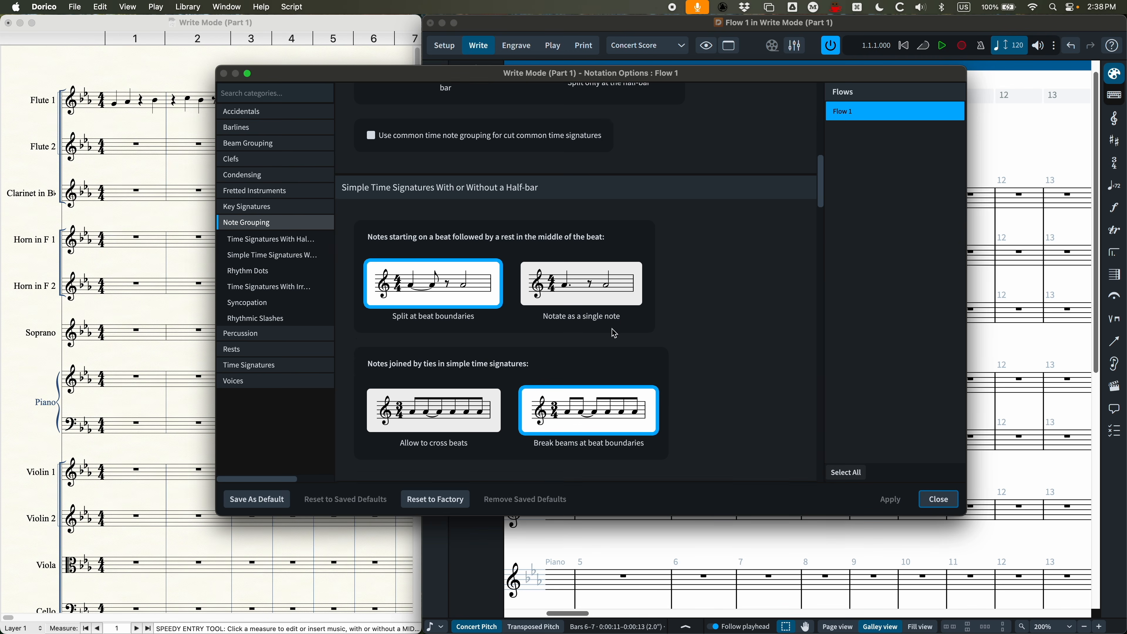
scroll(613, 331, up, 20)
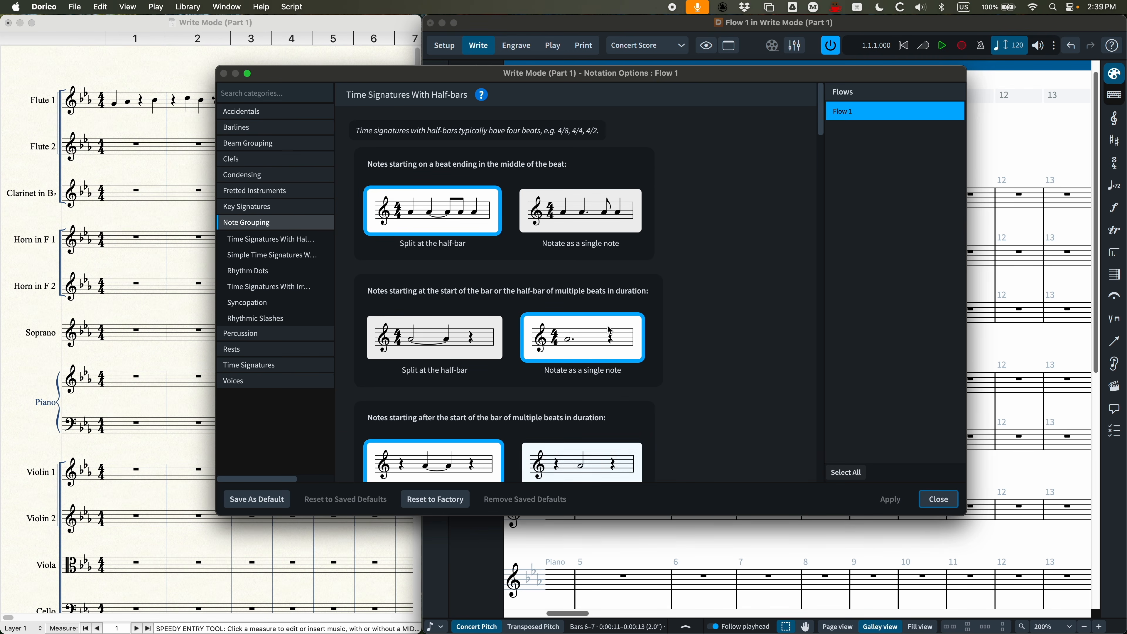
click(264, 350)
scroll(579, 322, down, 10)
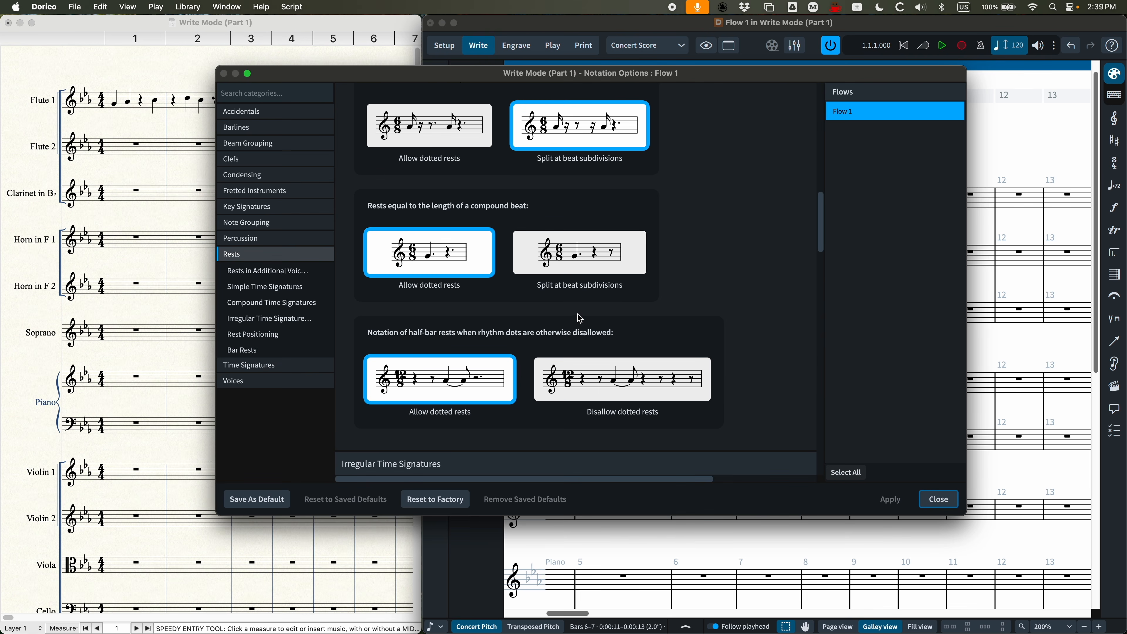
scroll(580, 316, up, 3)
scroll(579, 317, up, 7)
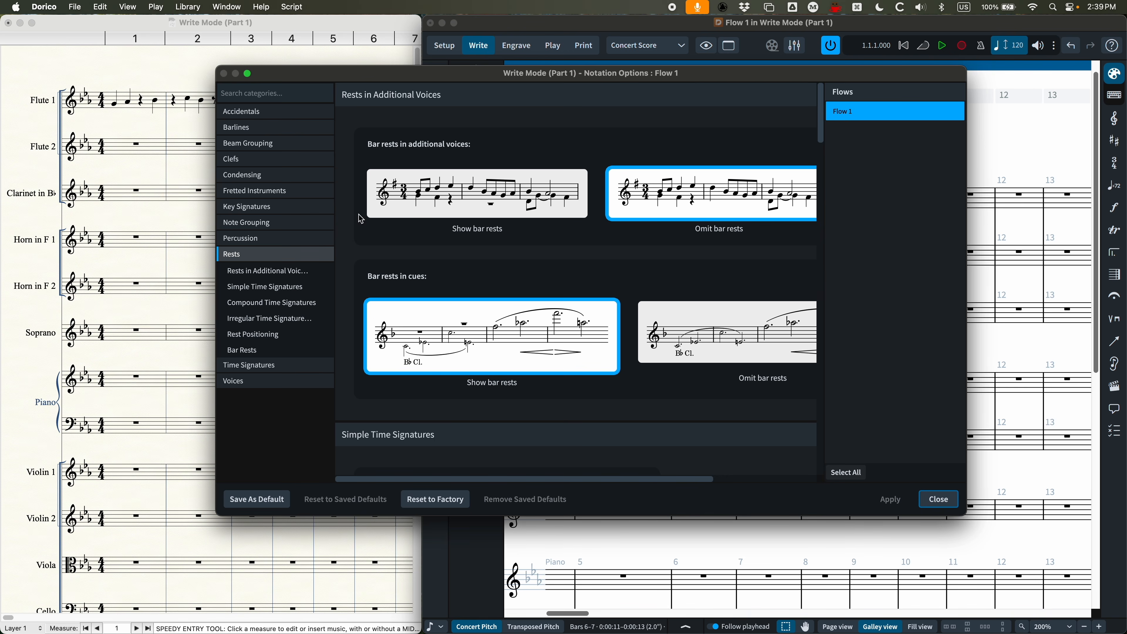
click(247, 144)
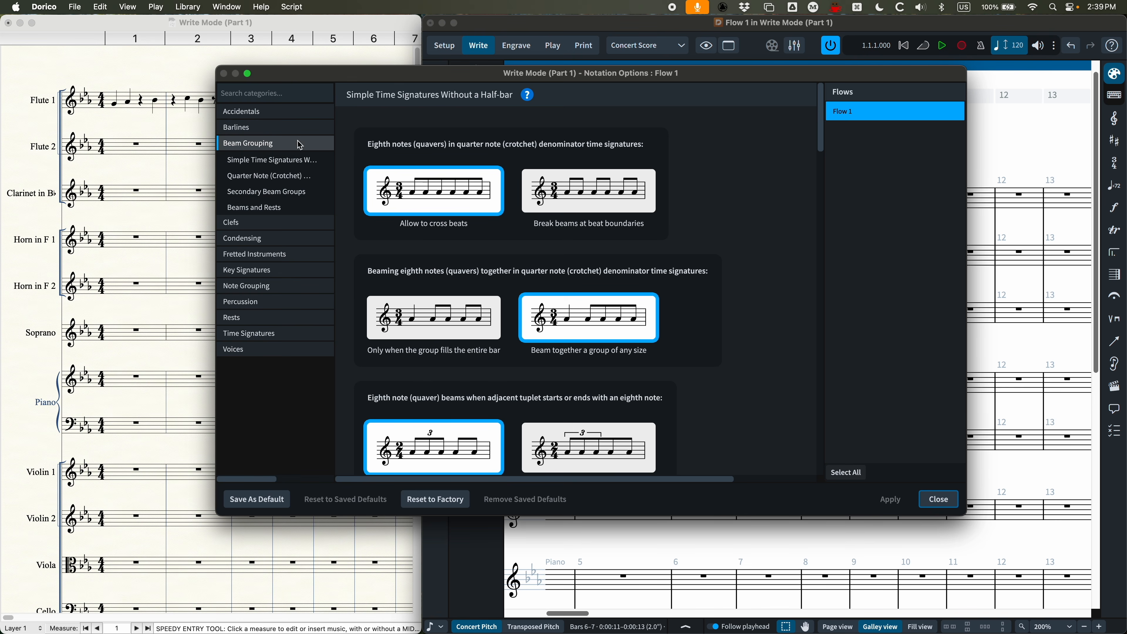
Step: In Note Grouping, try Split at the half-bar for notes starting at the bar or half-bar, then reselect Notate as a single note
click(275, 286)
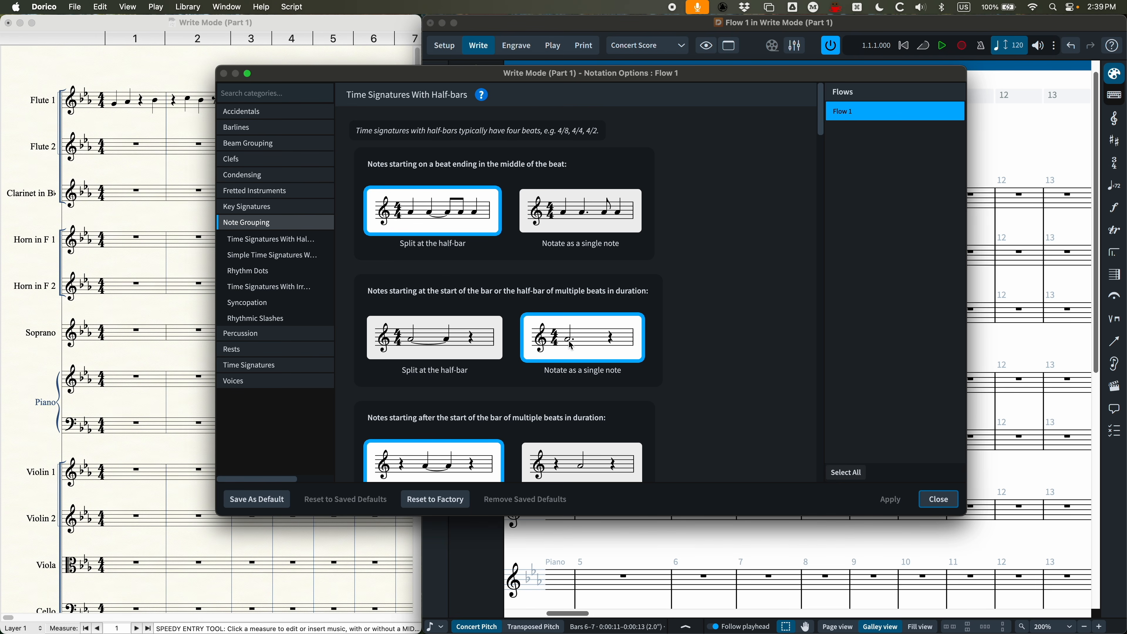
click(432, 344)
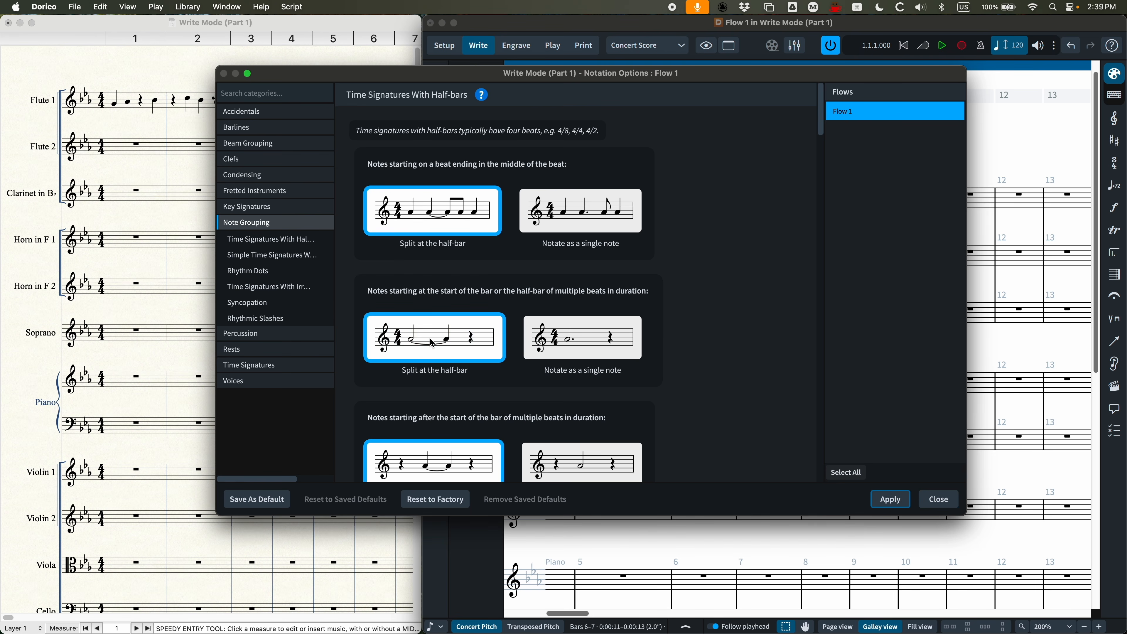
click(604, 336)
Step: Apply Notate as a single note for notes on a beat followed by a mid-beat rest, and select the B flat in Flute 1's bar 5
scroll(686, 368, down, 1)
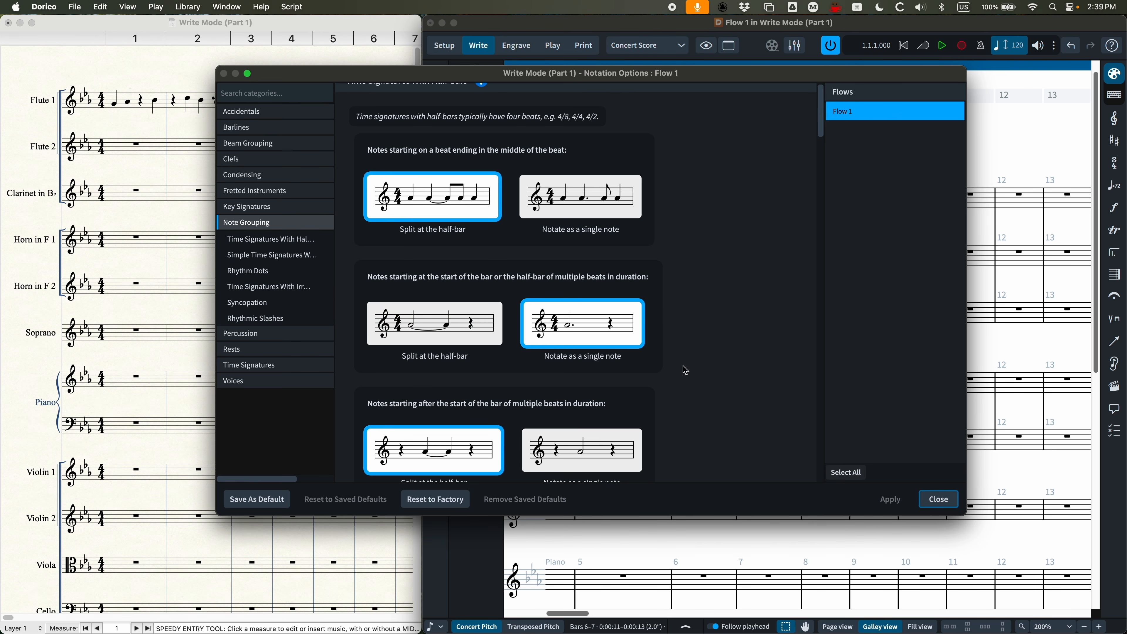
scroll(692, 355, down, 10)
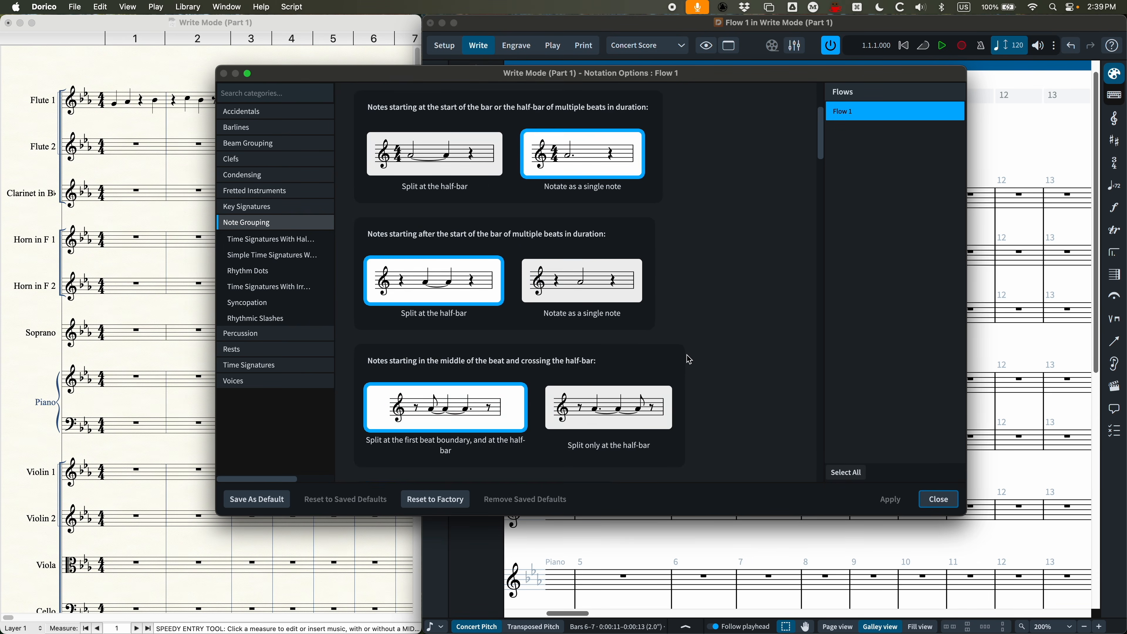
scroll(689, 359, down, 3)
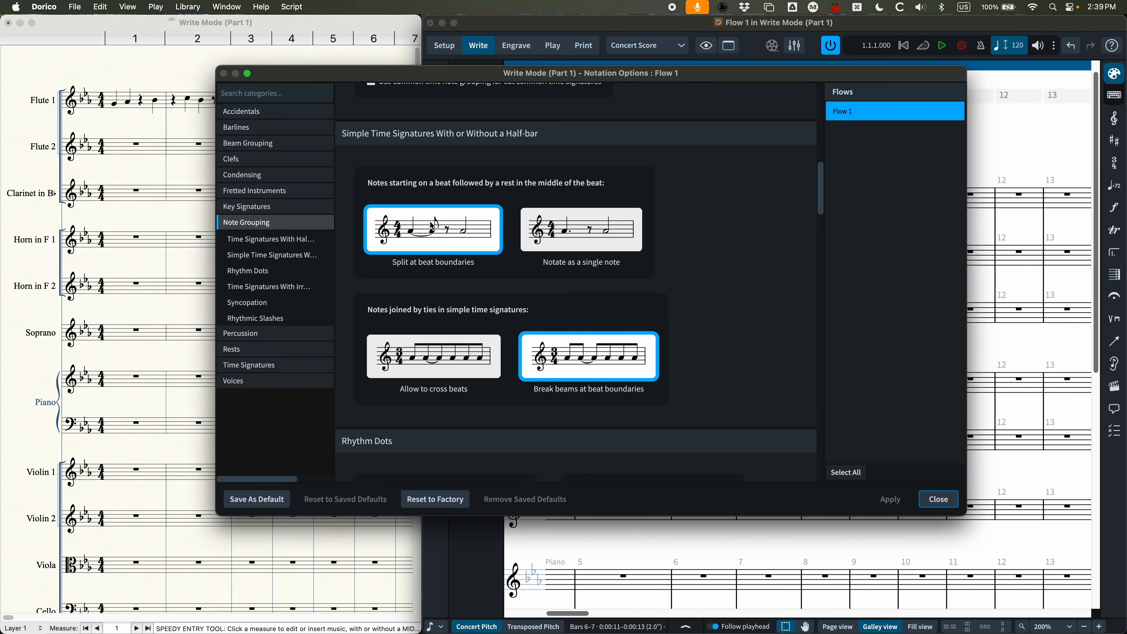
click(591, 229)
click(891, 499)
click(938, 499)
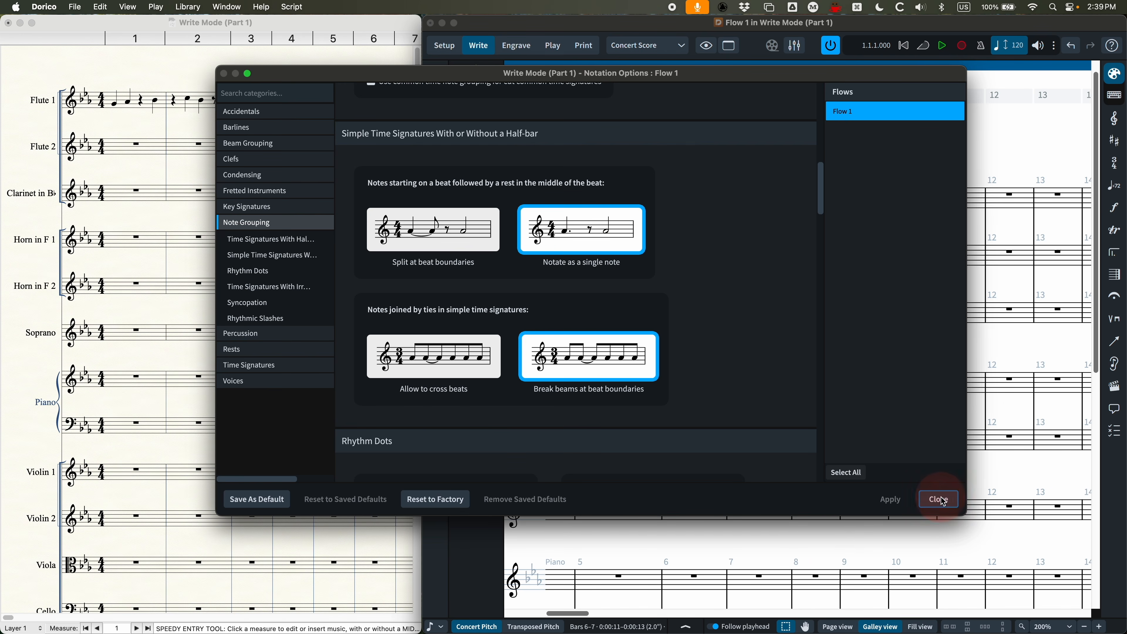
scroll(705, 249, left, 5)
click(694, 197)
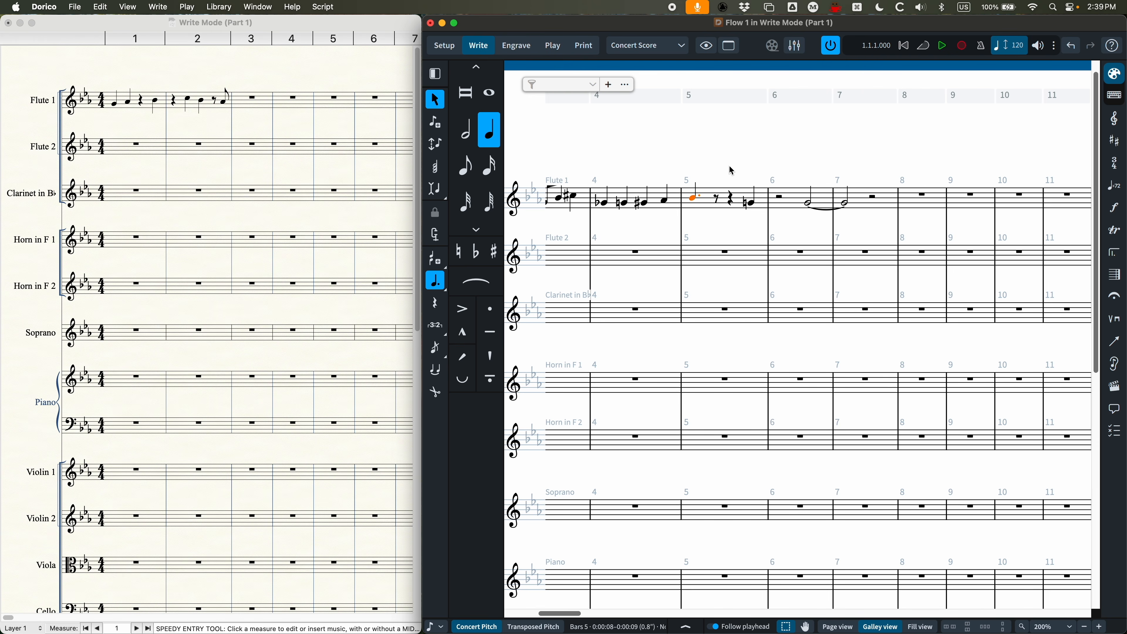
Step: Apply Split at beat boundaries for notes starting on a beat followed by a rest mid-beat, and close Notation Options
key(cmd+shift+n)
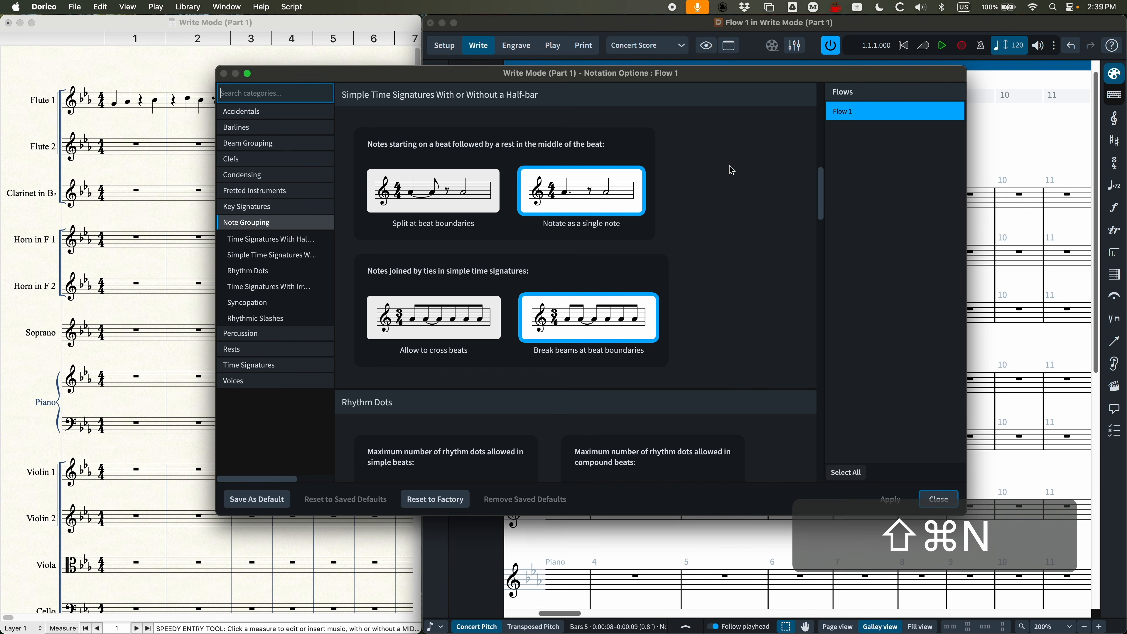
click(460, 193)
click(904, 504)
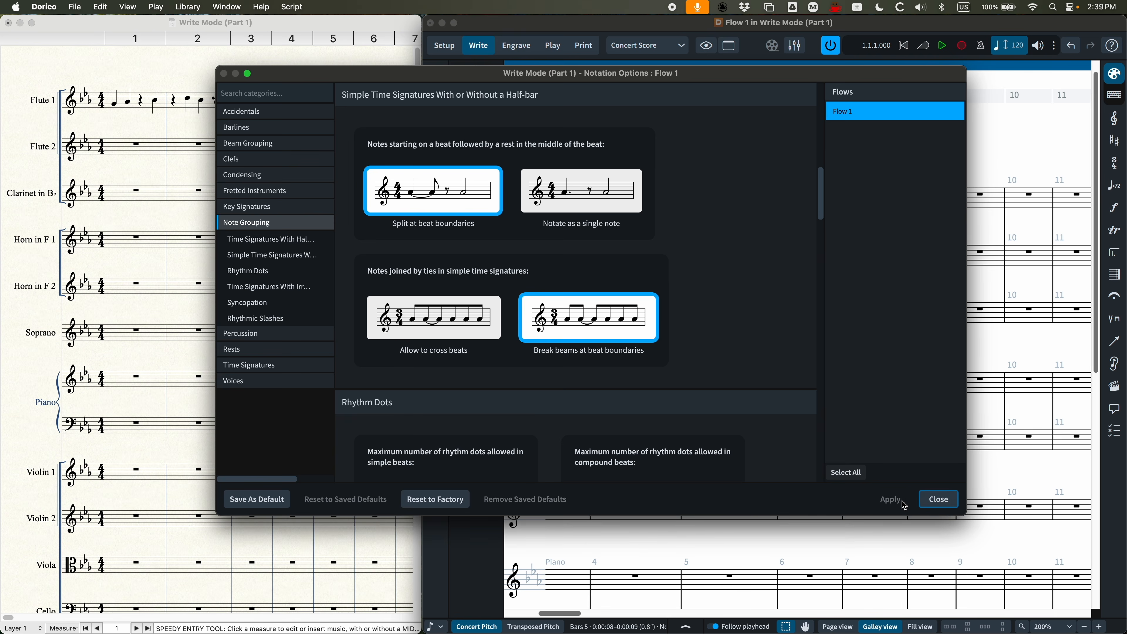
click(938, 499)
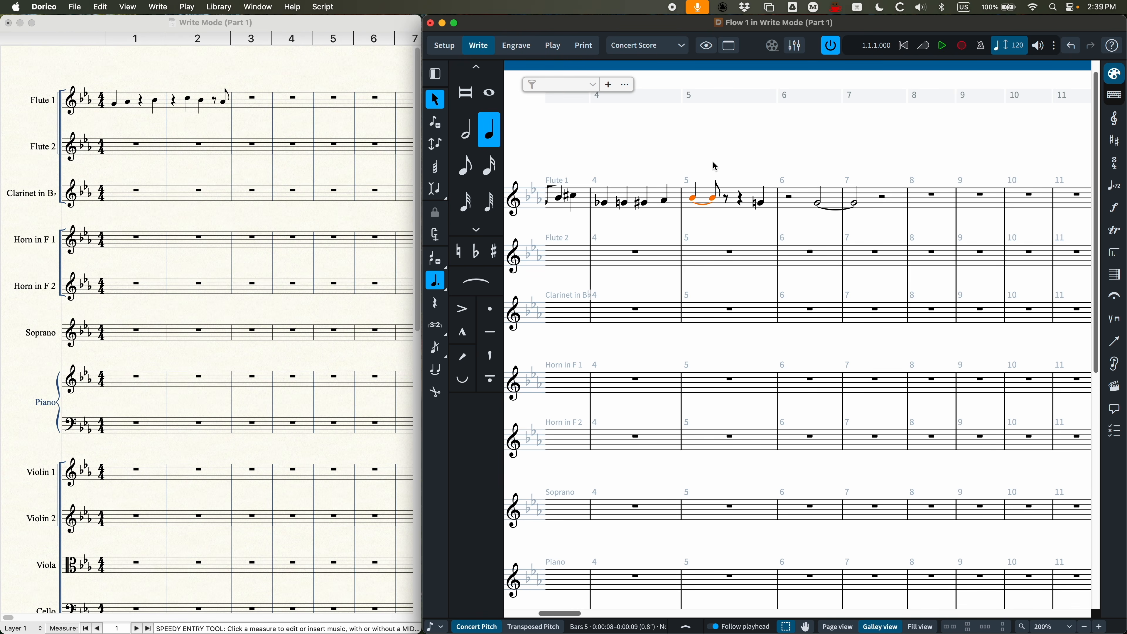
Step: In Notation Options' Note Grouping, apply Split at half-bar beat boundary for short-long-short patterns that cross the half-bar, and close the dialog
key(super)
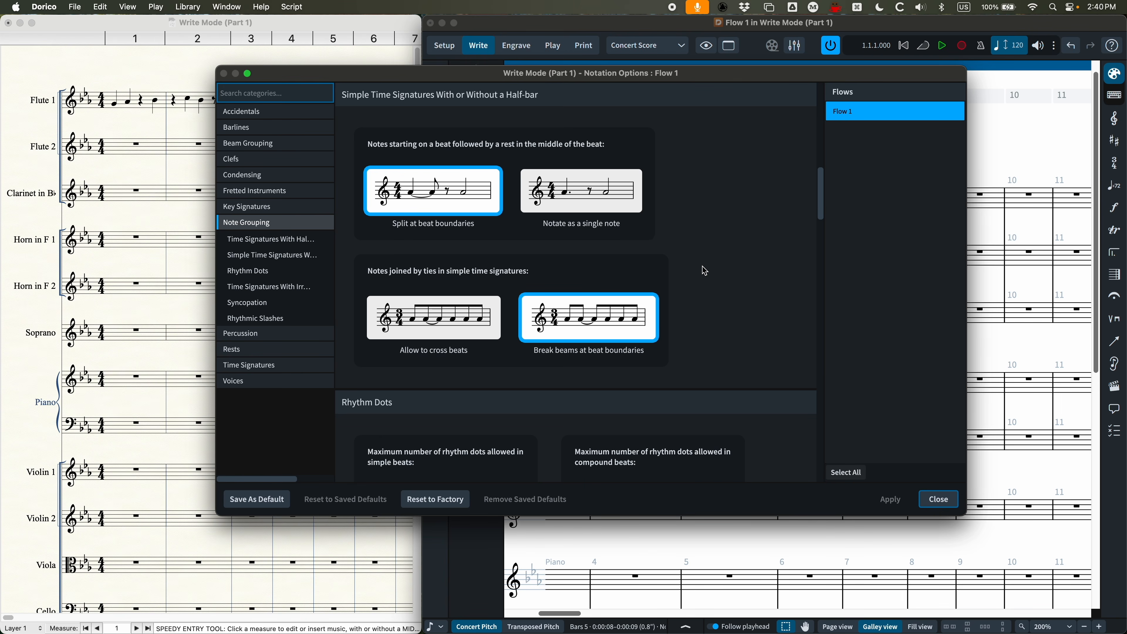
scroll(705, 270, down, 5)
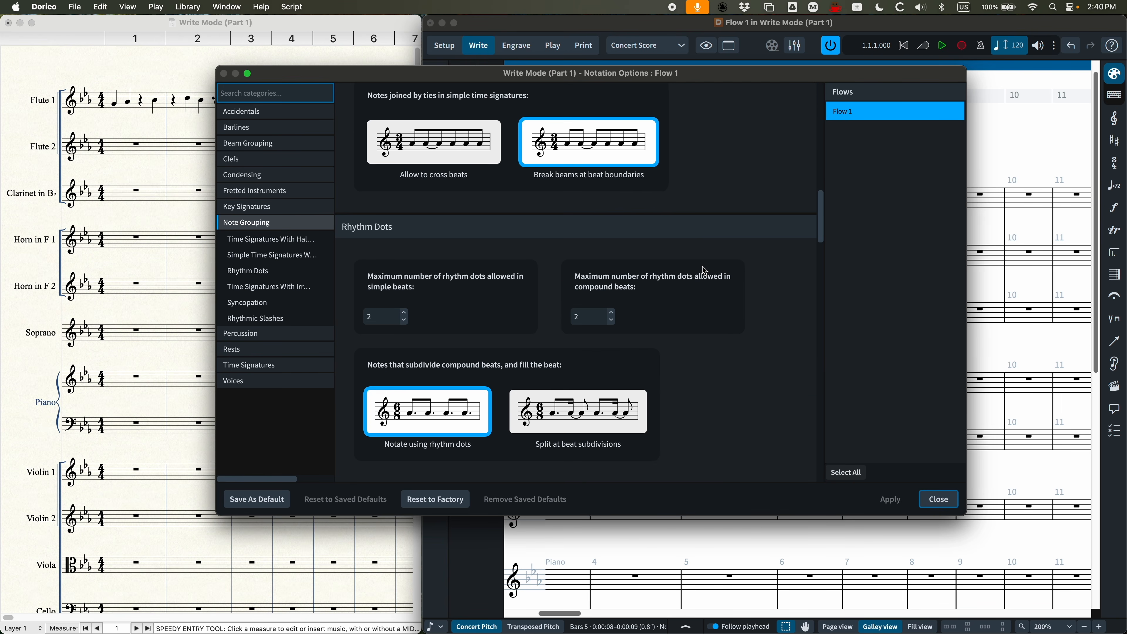
scroll(705, 270, down, 12)
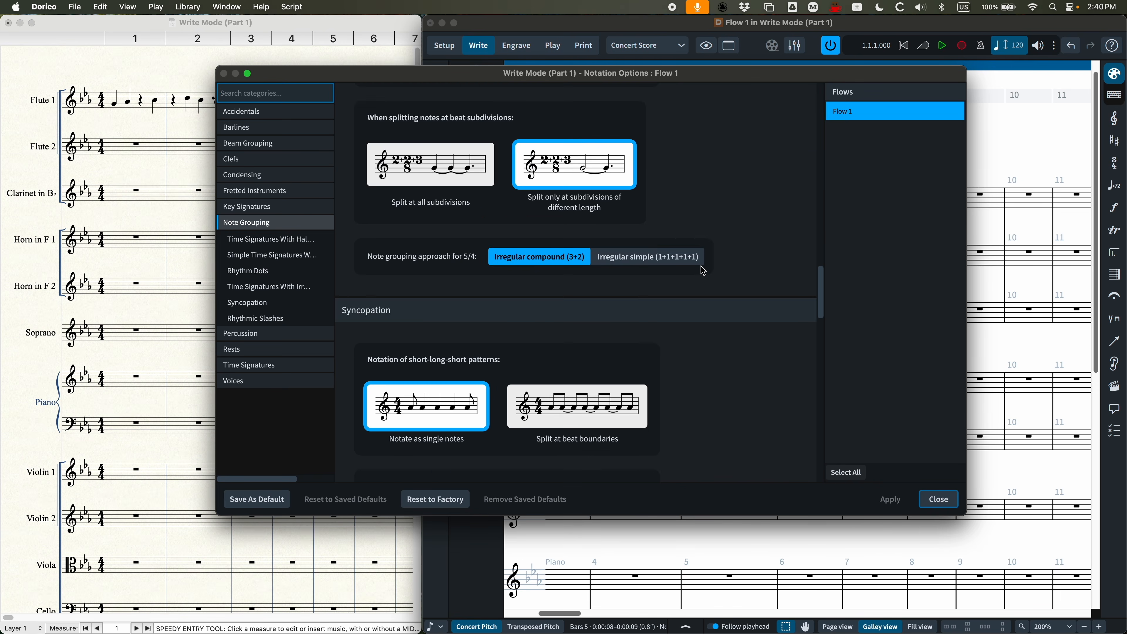
scroll(704, 270, down, 7)
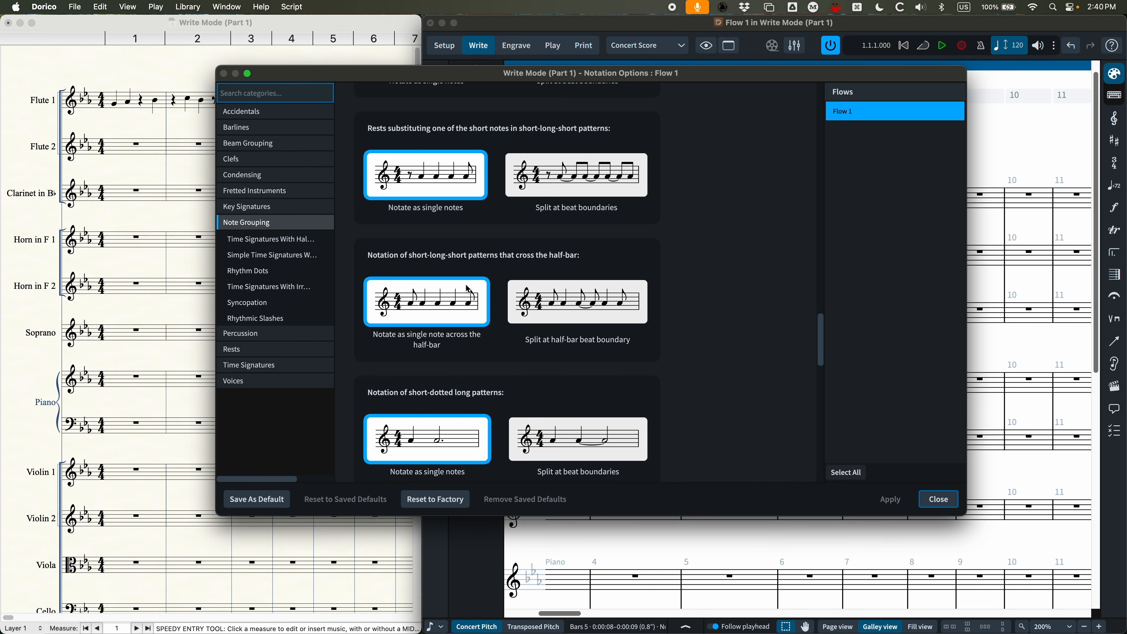
click(412, 316)
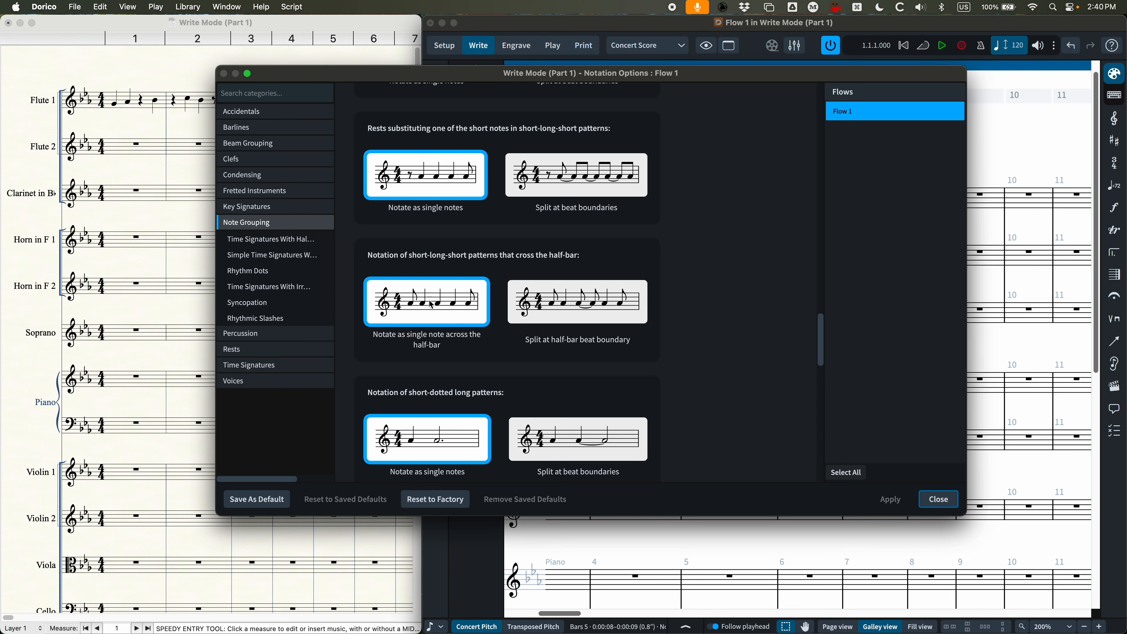
click(577, 302)
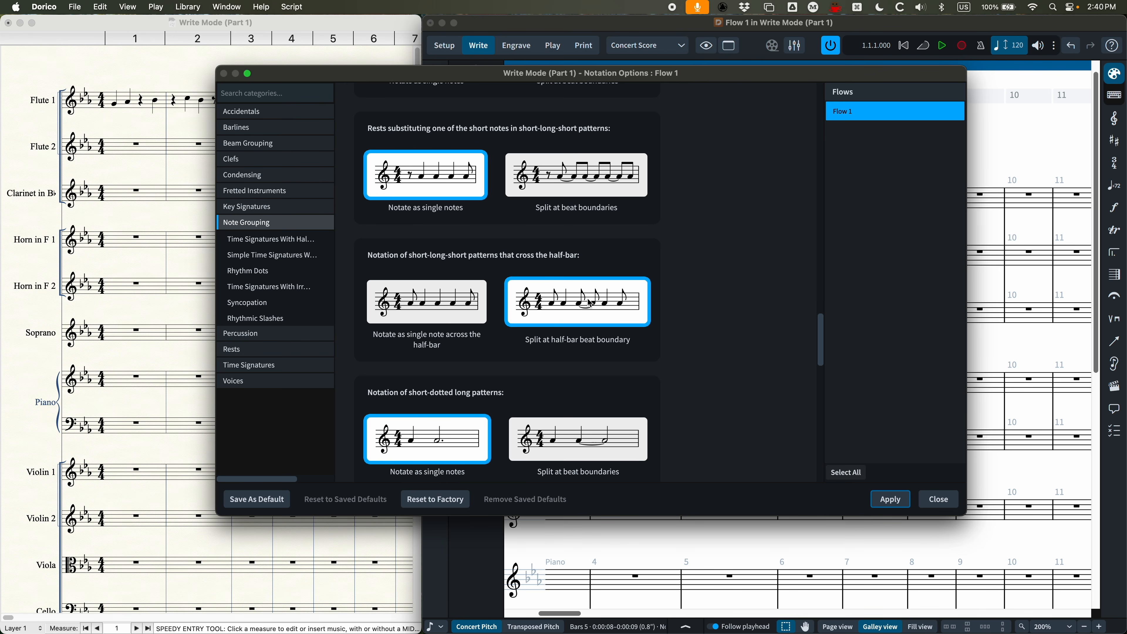
click(437, 301)
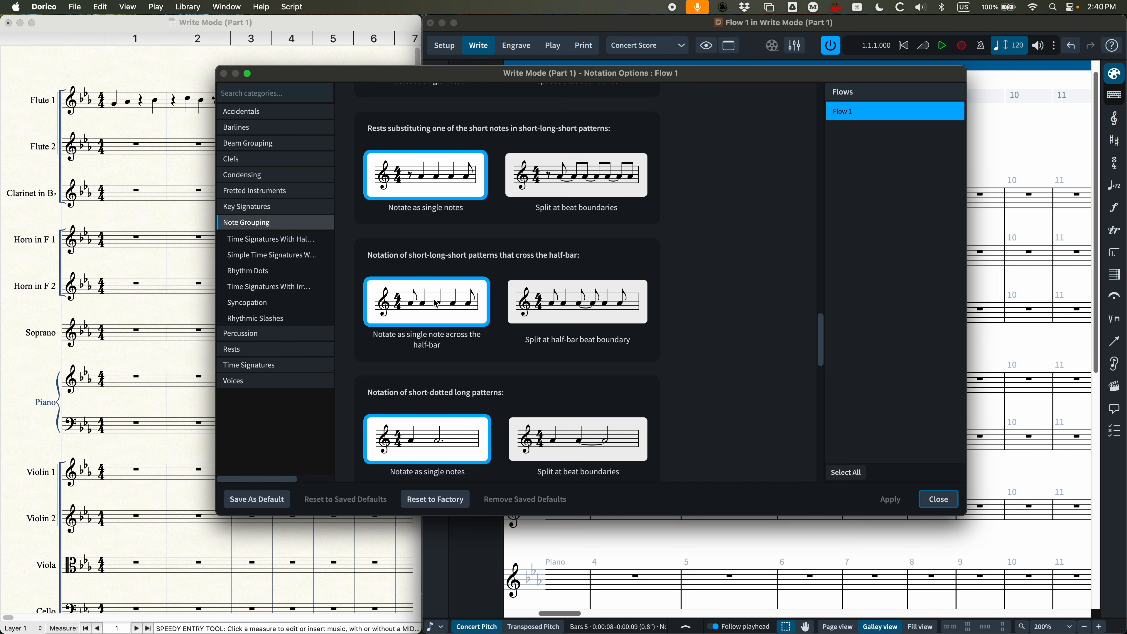
click(590, 303)
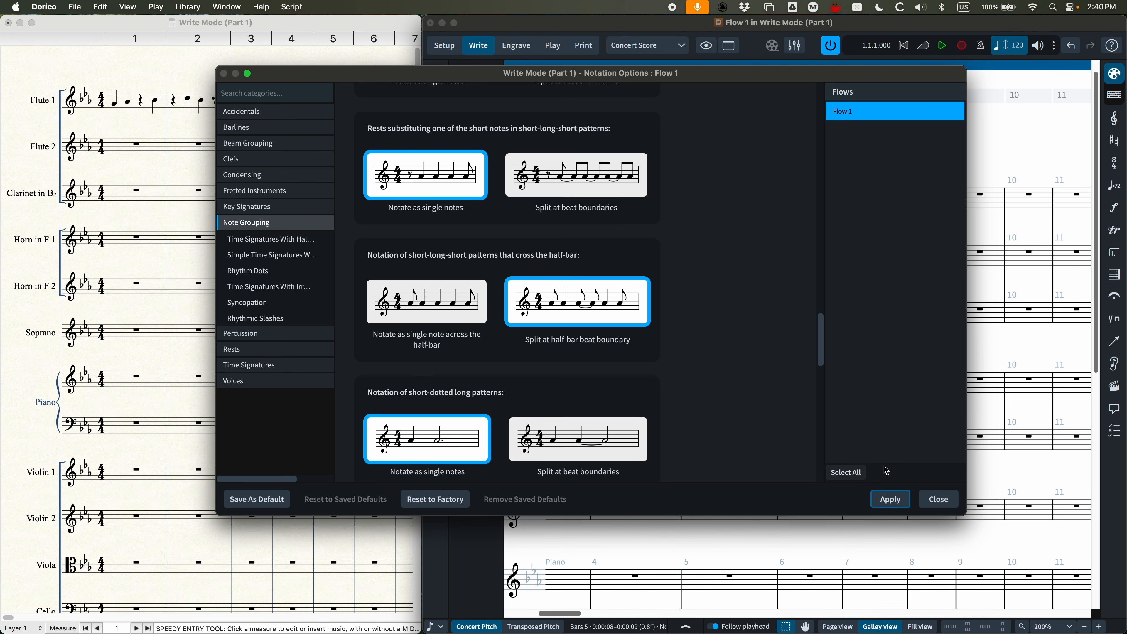
click(891, 499)
click(939, 499)
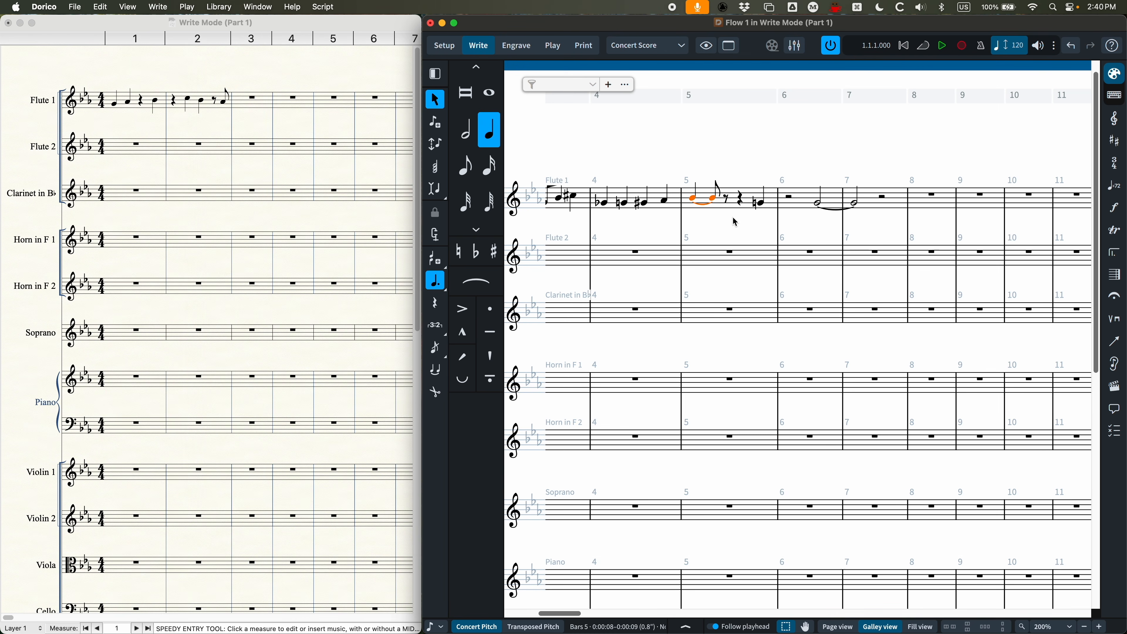
Step: Delete the first note in Flute 1's bar 3
click(700, 156)
scroll(714, 355, left, 5)
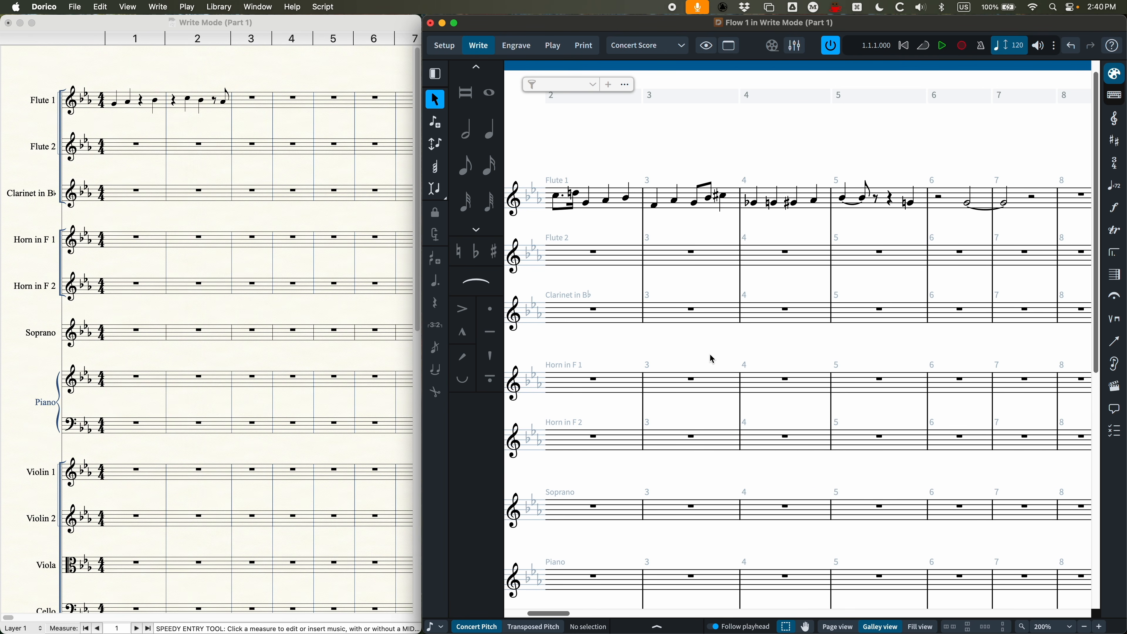
scroll(687, 289, left, 3)
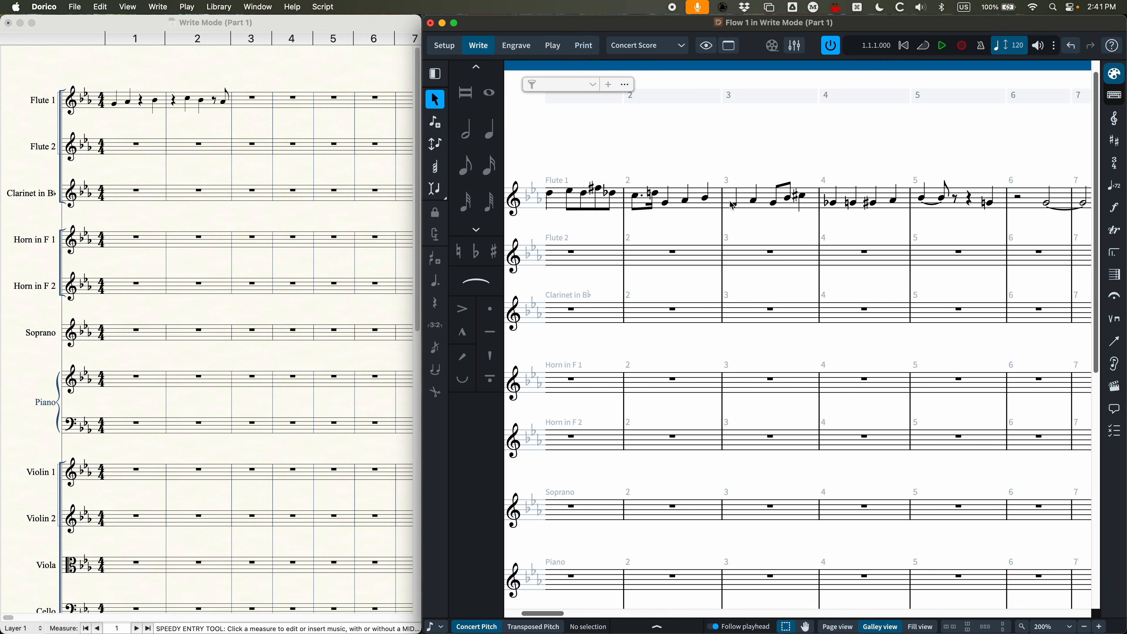
click(737, 208)
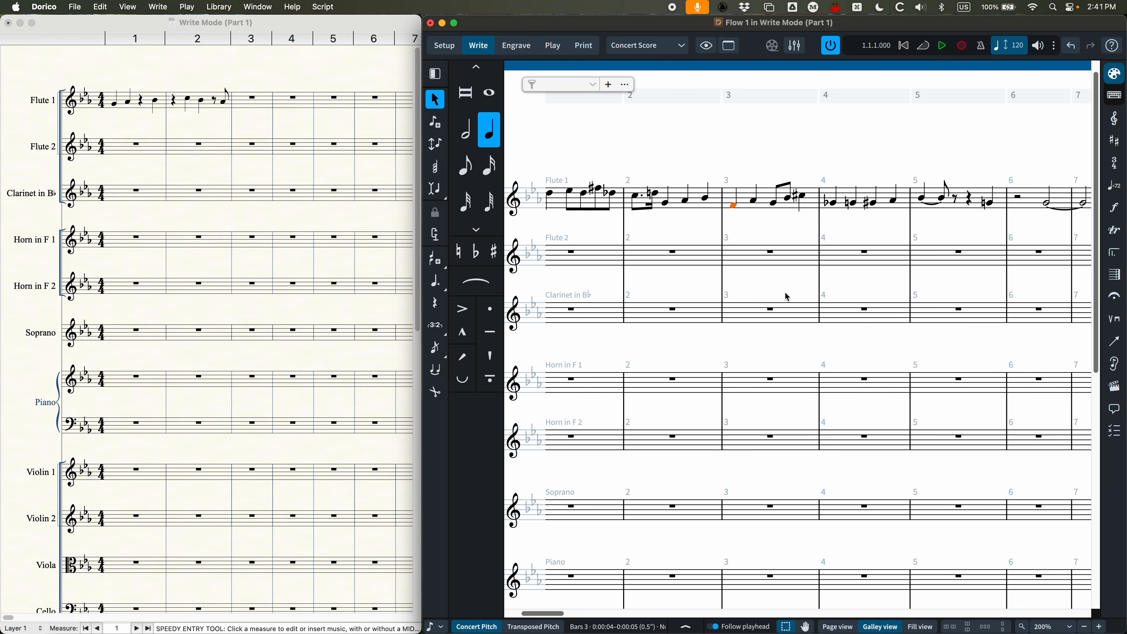
key(BackSpace)
Step: Switch to Finale, delete the first note in Flute 1's bar 1, and undo the deletion
click(156, 73)
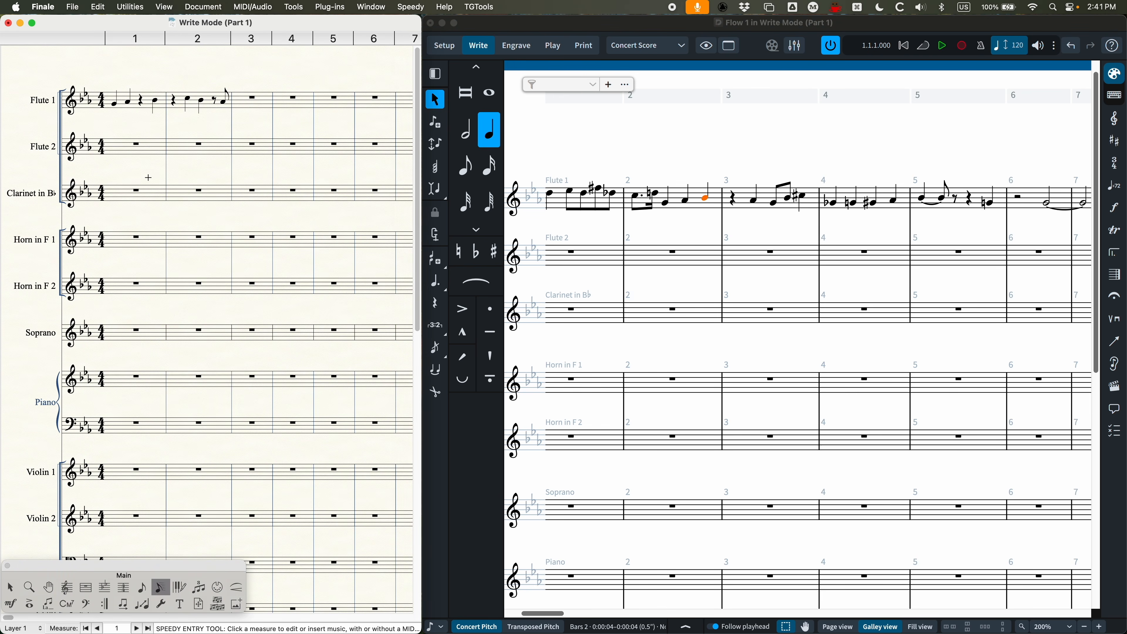
click(108, 104)
key(BackSpace)
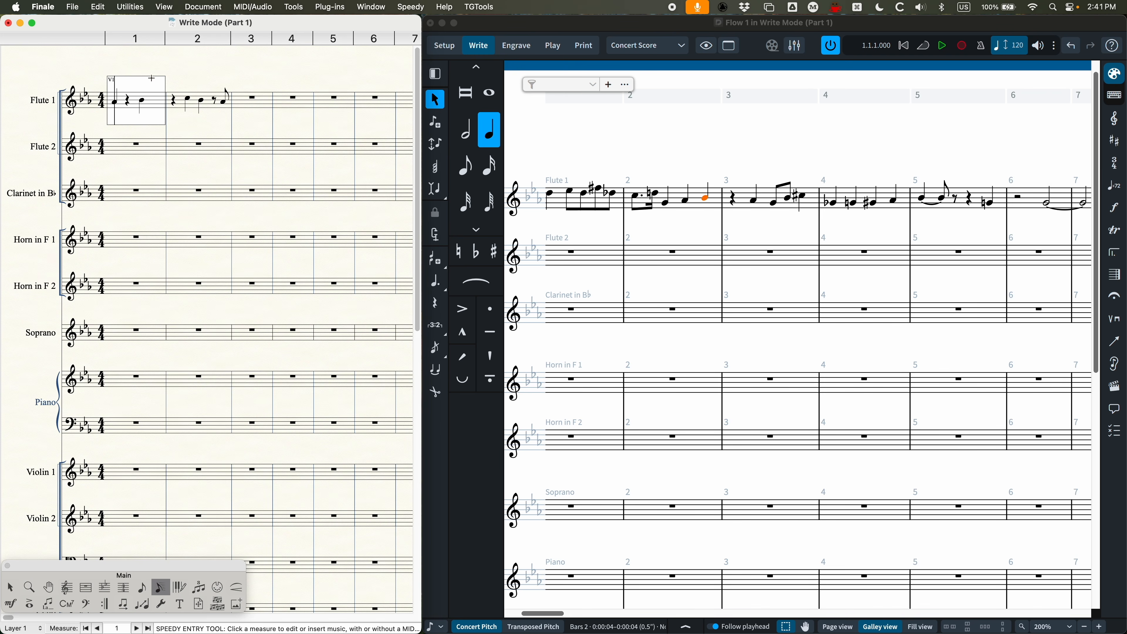
key(super+z)
click(184, 78)
Step: Back in Dorico, delete the A on beat 3 of Flute 1's bar 2 and undo the deletion
click(759, 146)
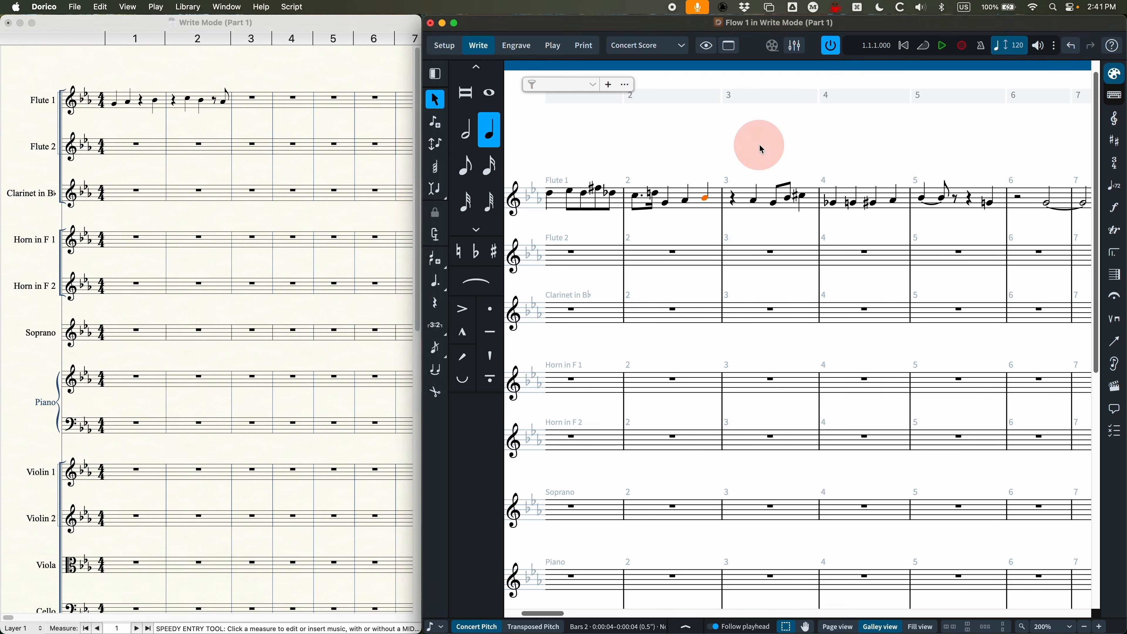
click(691, 206)
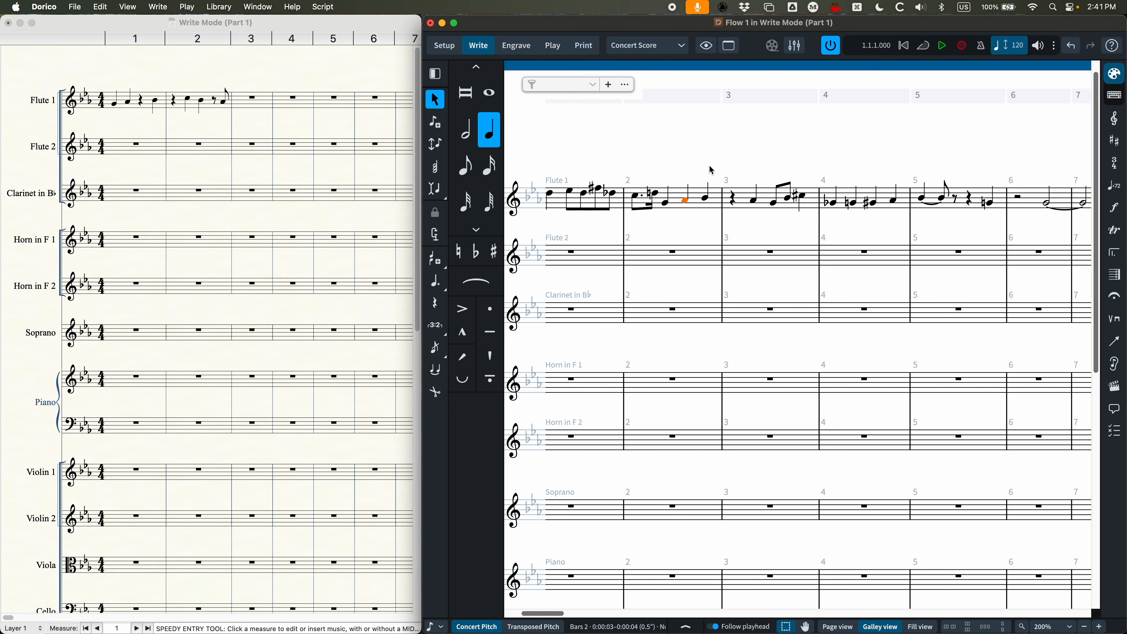
key(BackSpace)
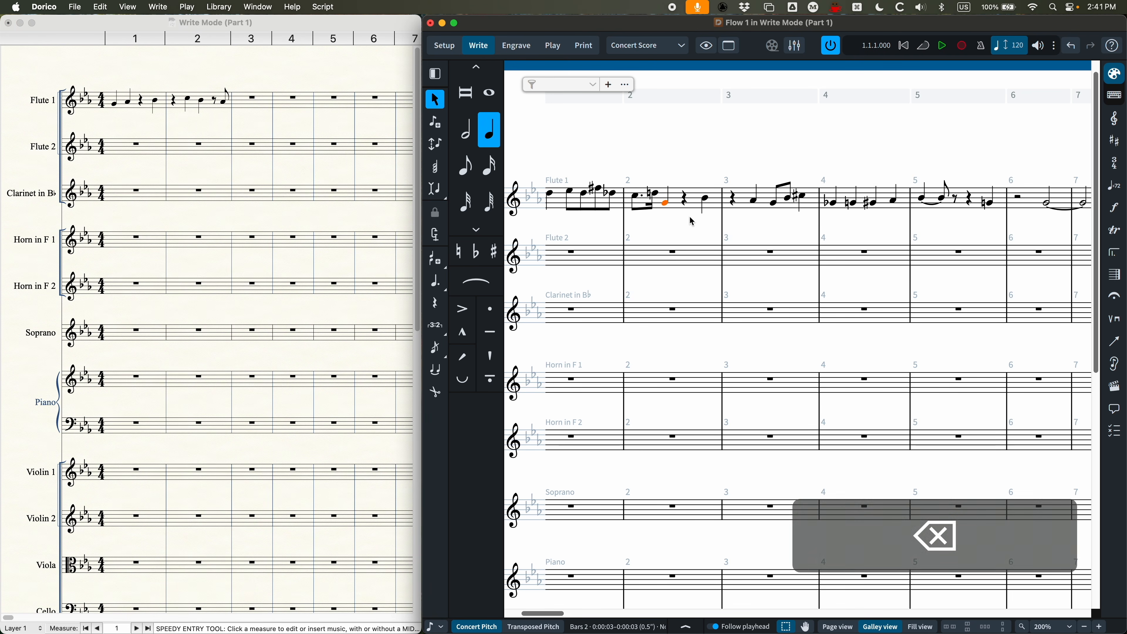
key(super+z)
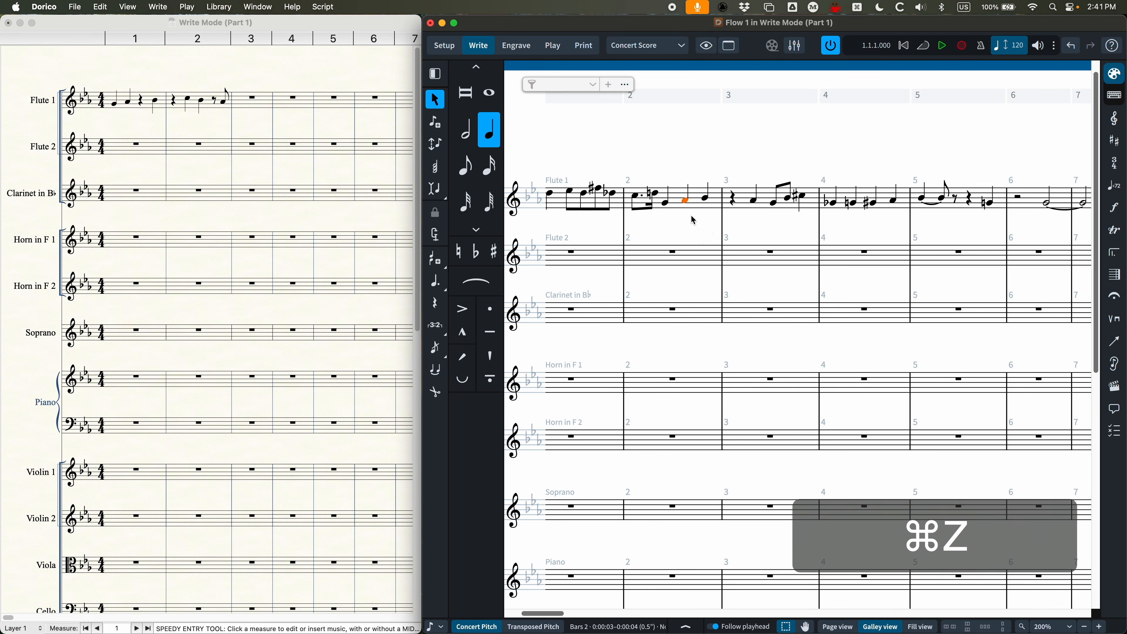
Step: With Insert mode turned on in Voice scope, delete the first note in Flute 1's bar 1 and undo the deletion
scroll(696, 249, right, 2)
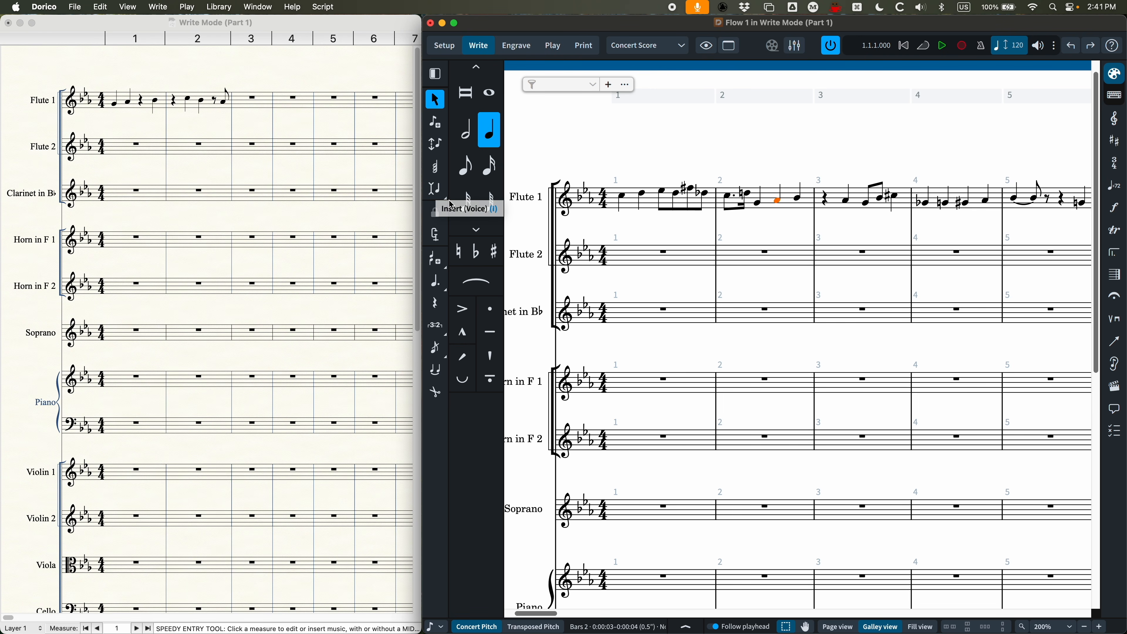
click(442, 197)
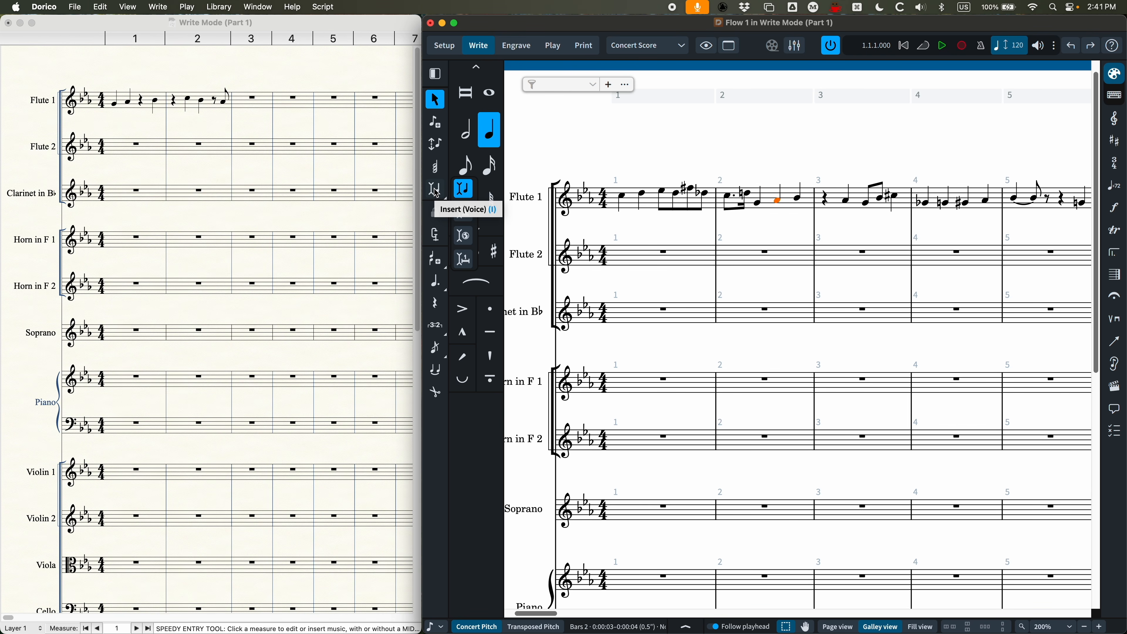
click(661, 145)
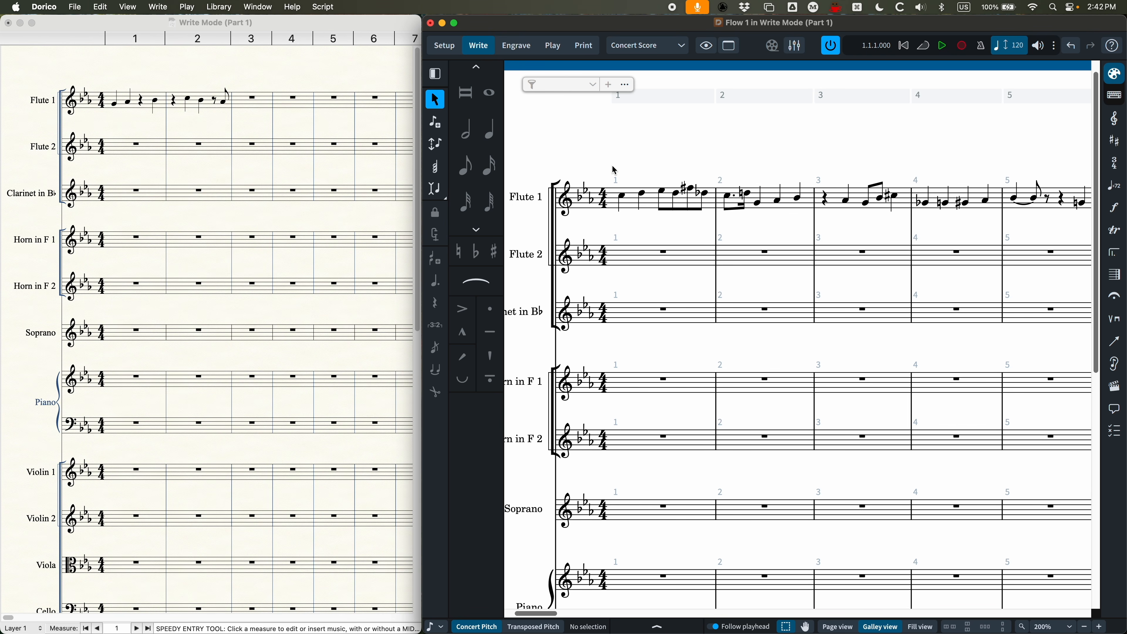
key(i)
click(625, 195)
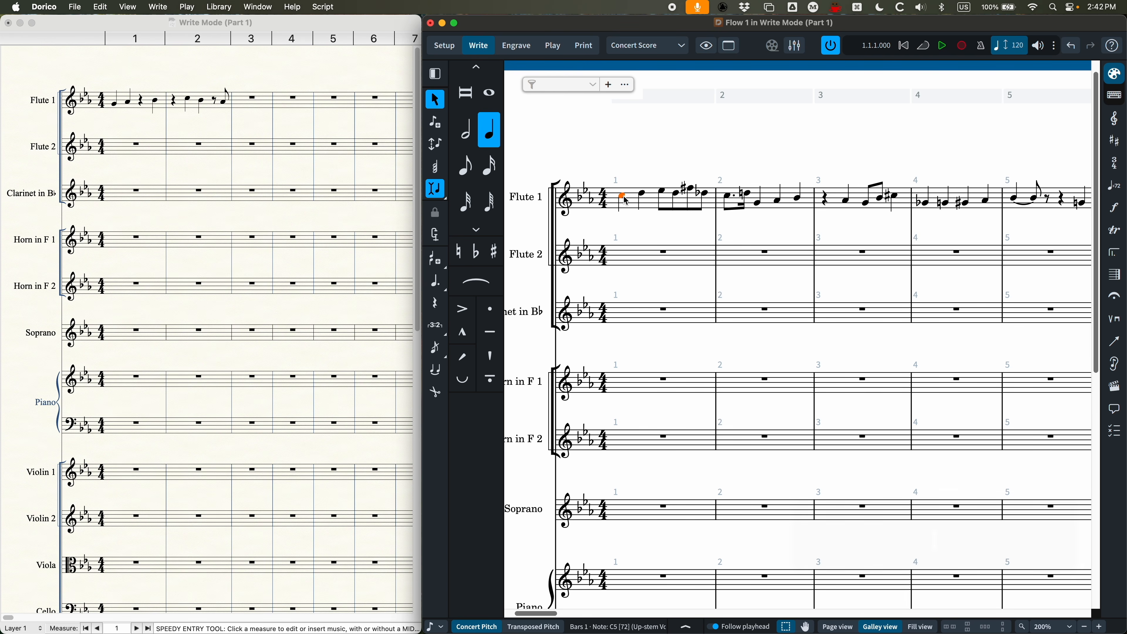
key(BackSpace)
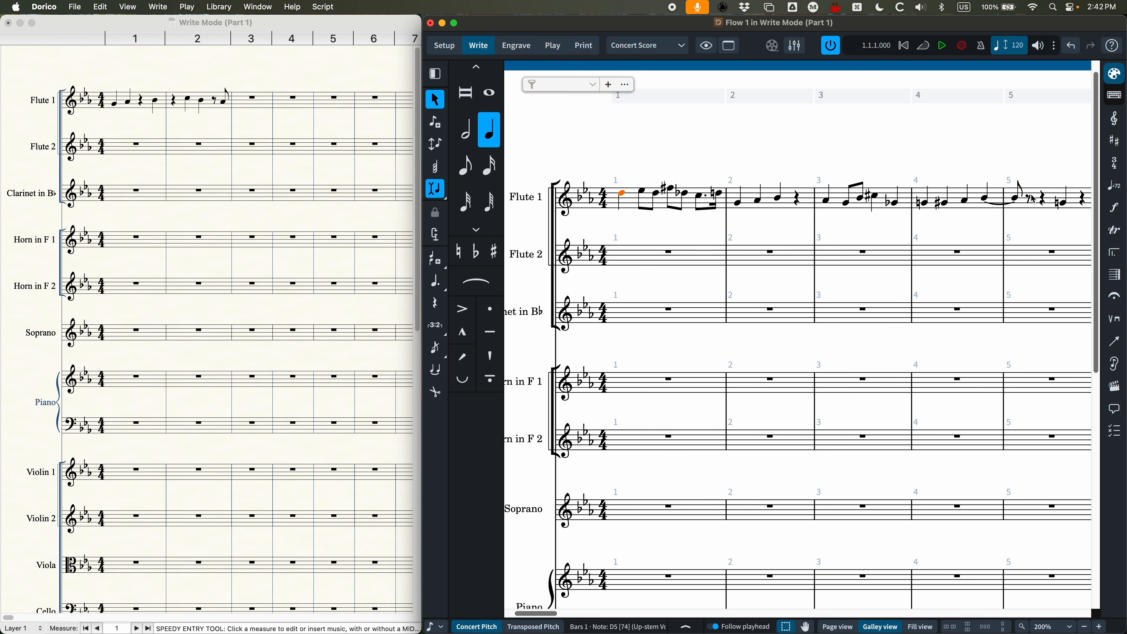
key(super+z)
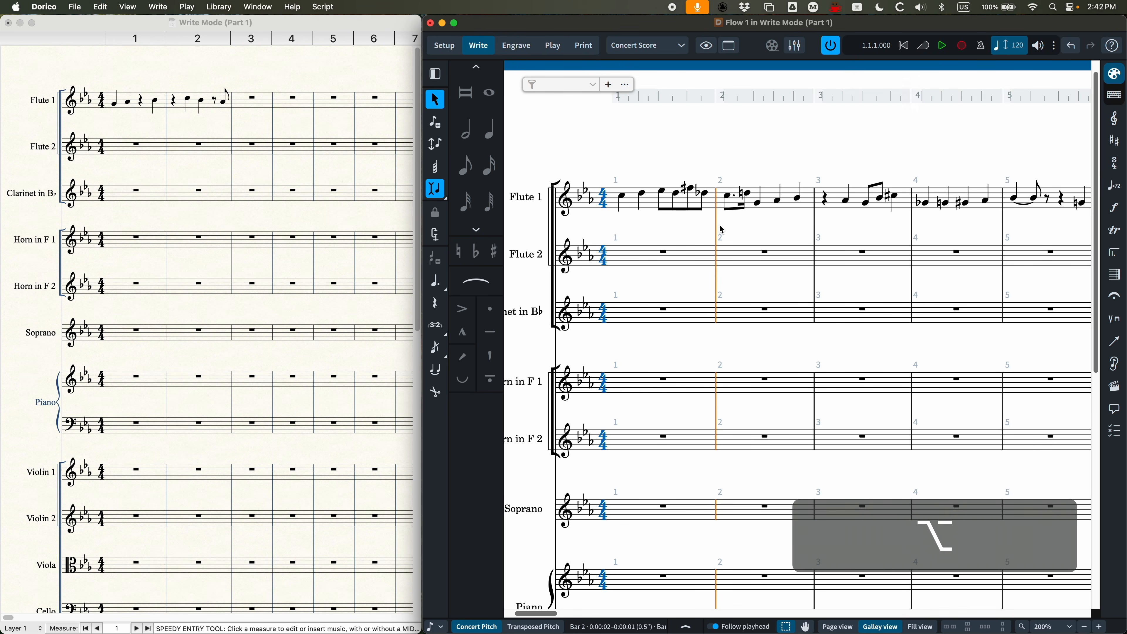
Step: Set an Insert mode stop position at the start of bar 2, delete Flute 1's first note in bar 1, and undo that deletion
key(alt+shift+i)
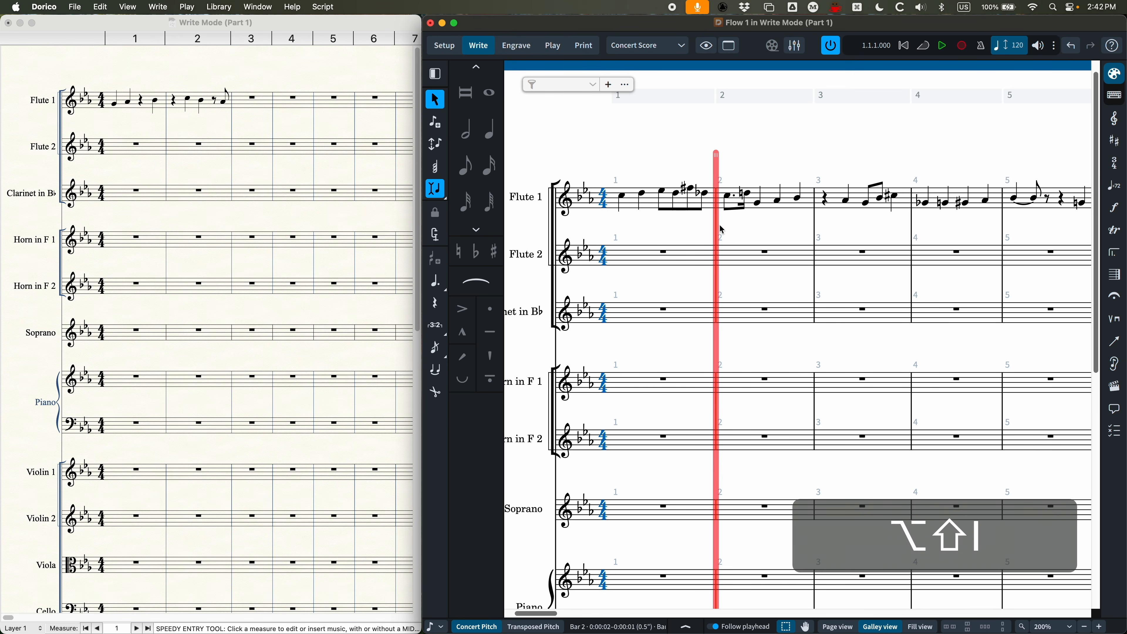
click(624, 197)
key(BackSpace)
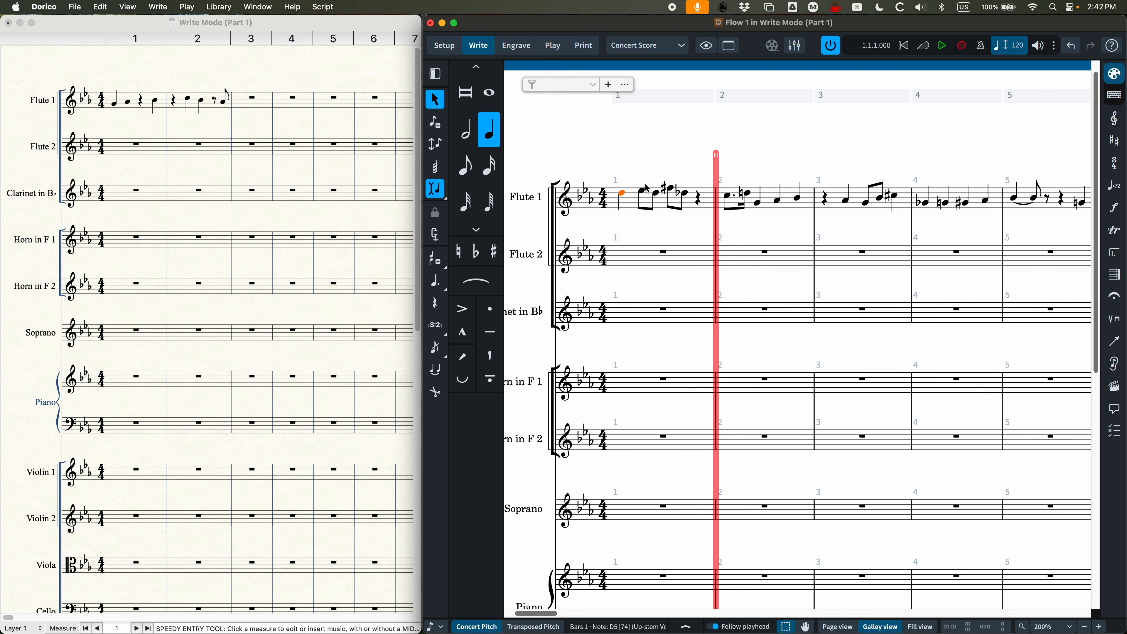
key(super+z)
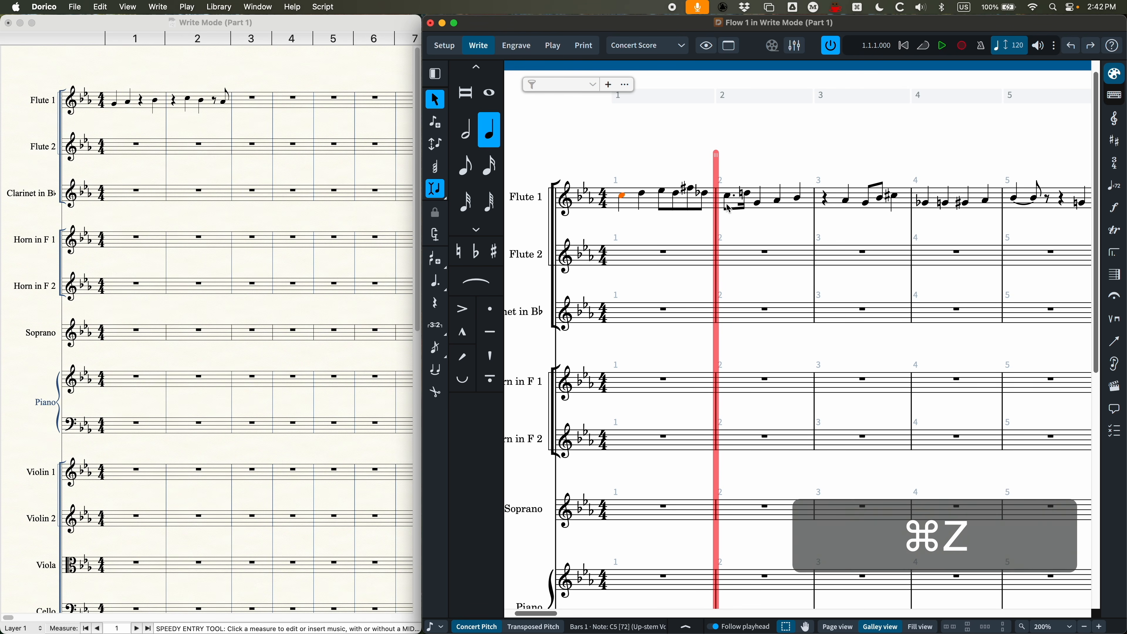
Step: Remove the Insert mode stop position at bar 2 and turn off Insert mode
click(717, 226)
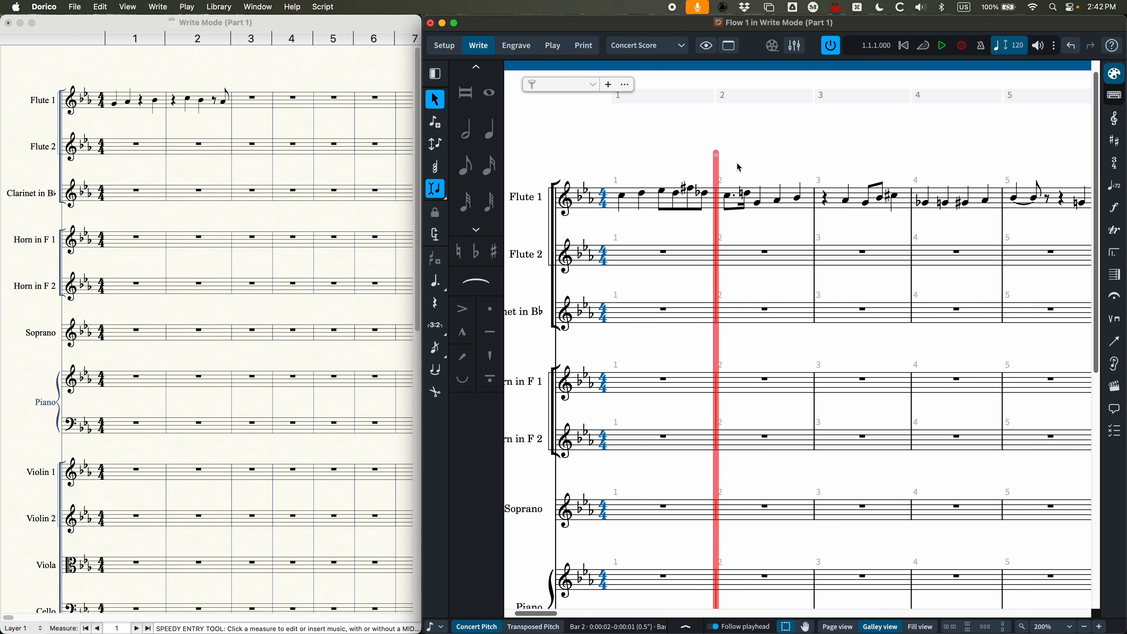
key(alt+shift+i)
click(675, 145)
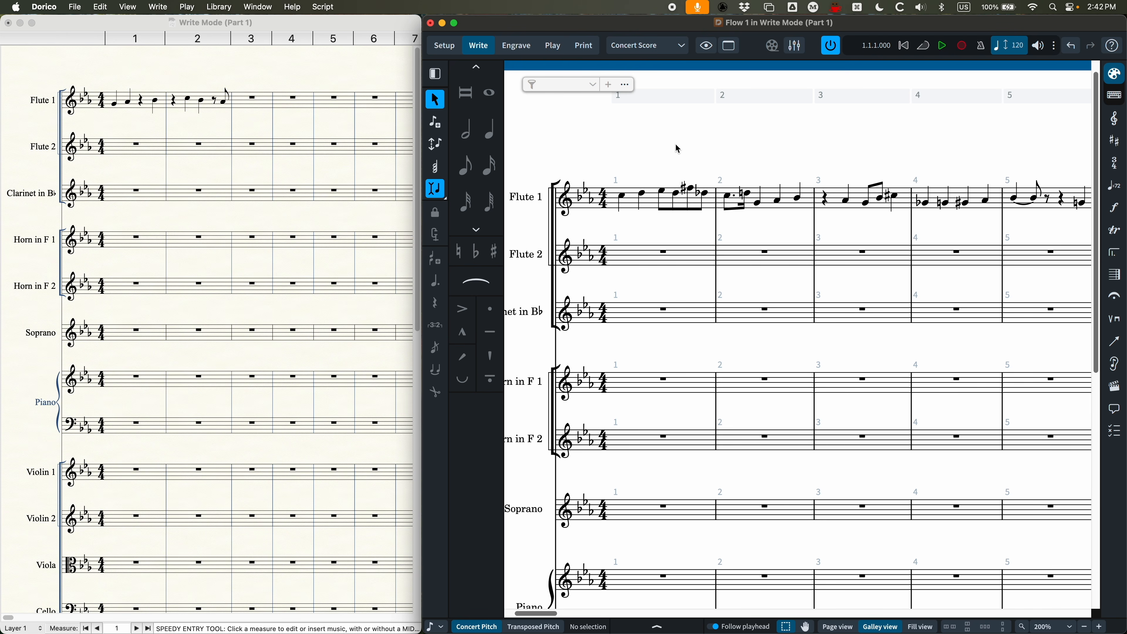
key(i)
Step: Start note input at the beginning of Flute 2's bar 1 with eighth notes and a tuplet of 3
click(666, 255)
key(Return)
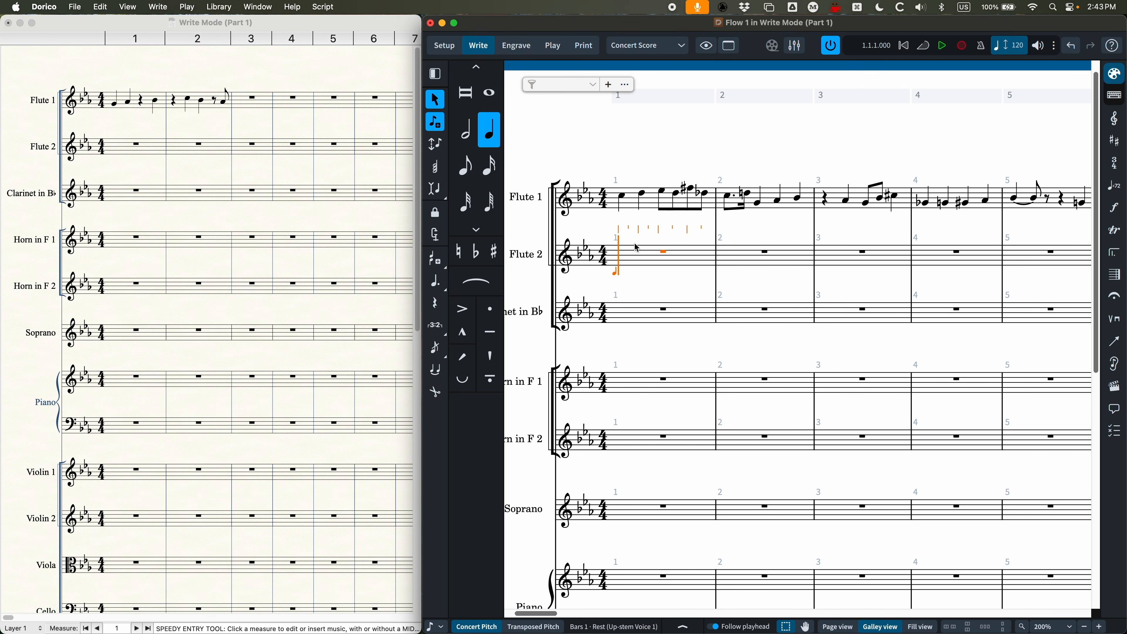
key(4)
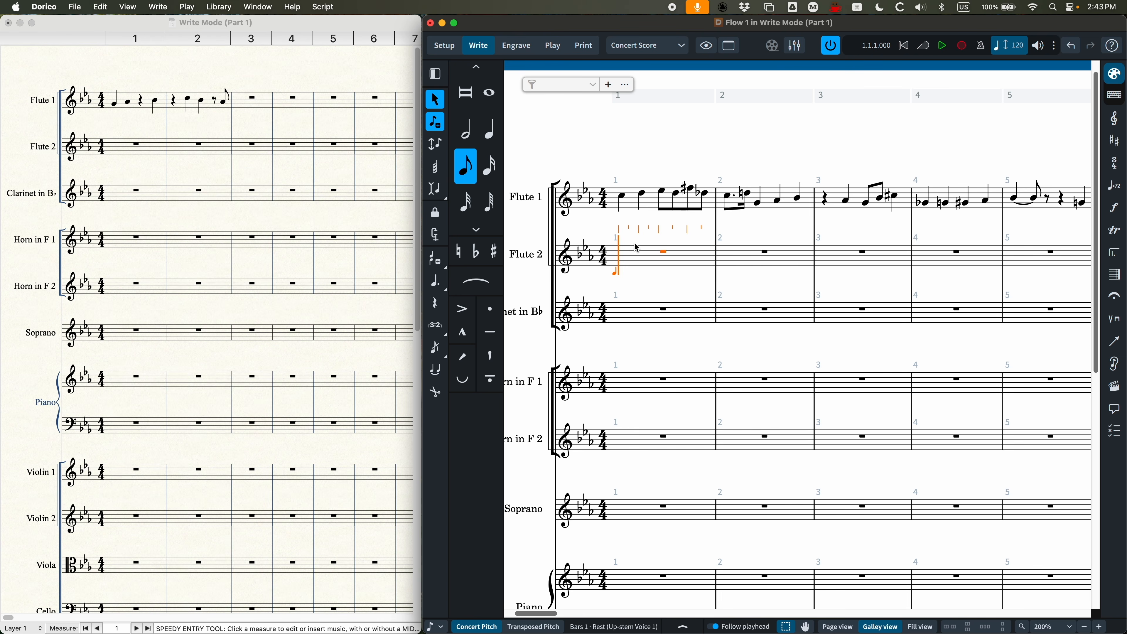
key(semicolon)
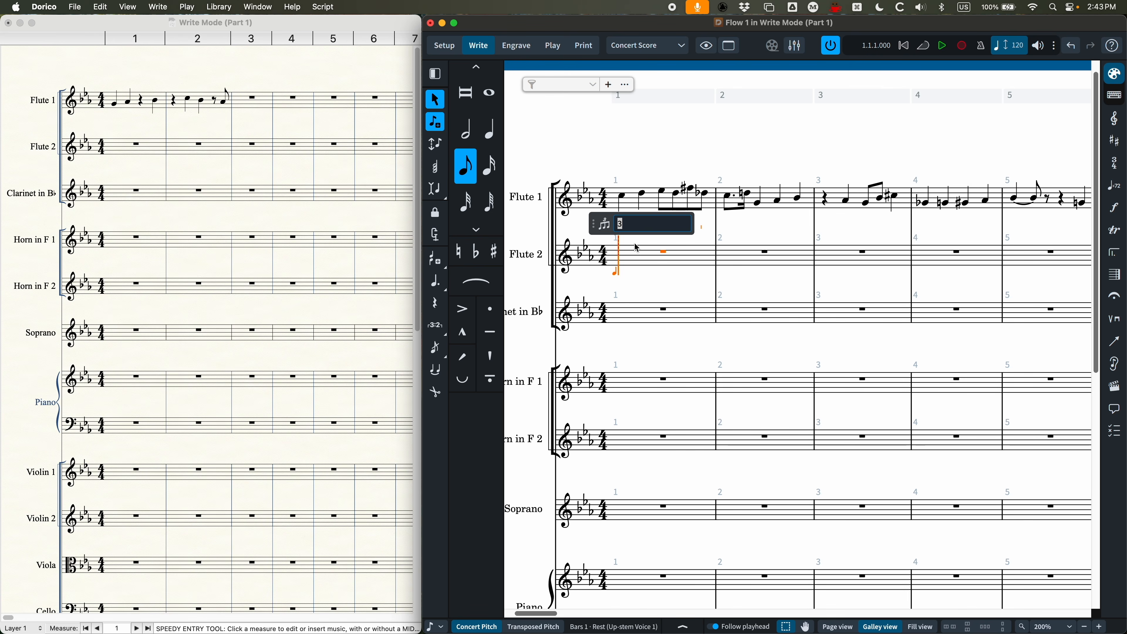
key(Return)
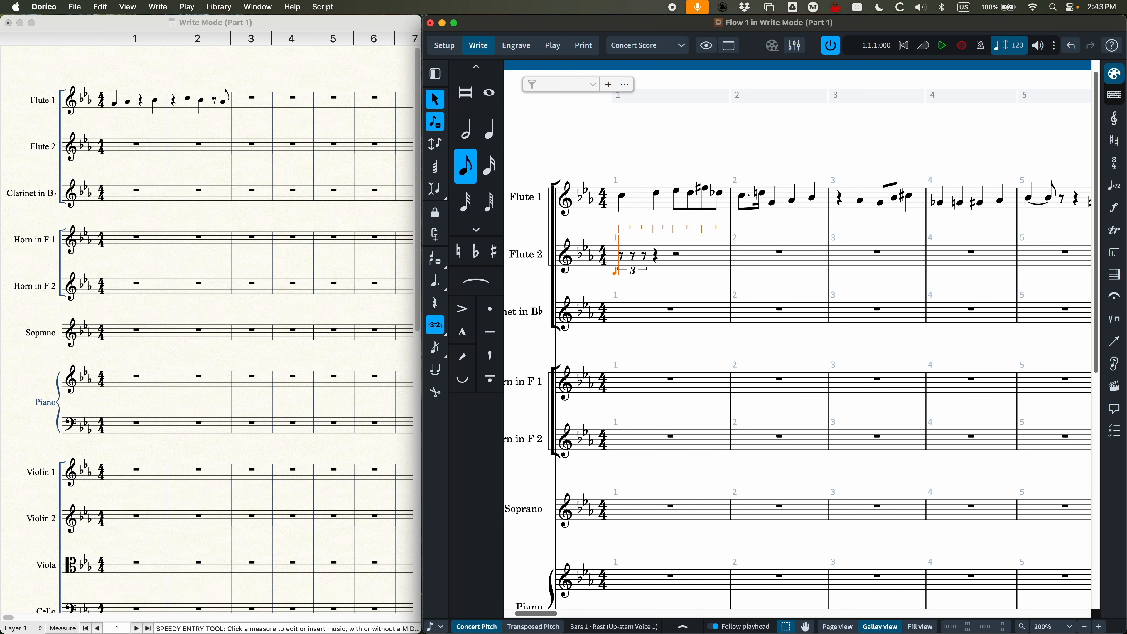
Step: Enter two eighth-note triplets, F G F and G F G, on beats 1 and 2 of Flute 2's bar 1
key(f)
key(g)
key(f)
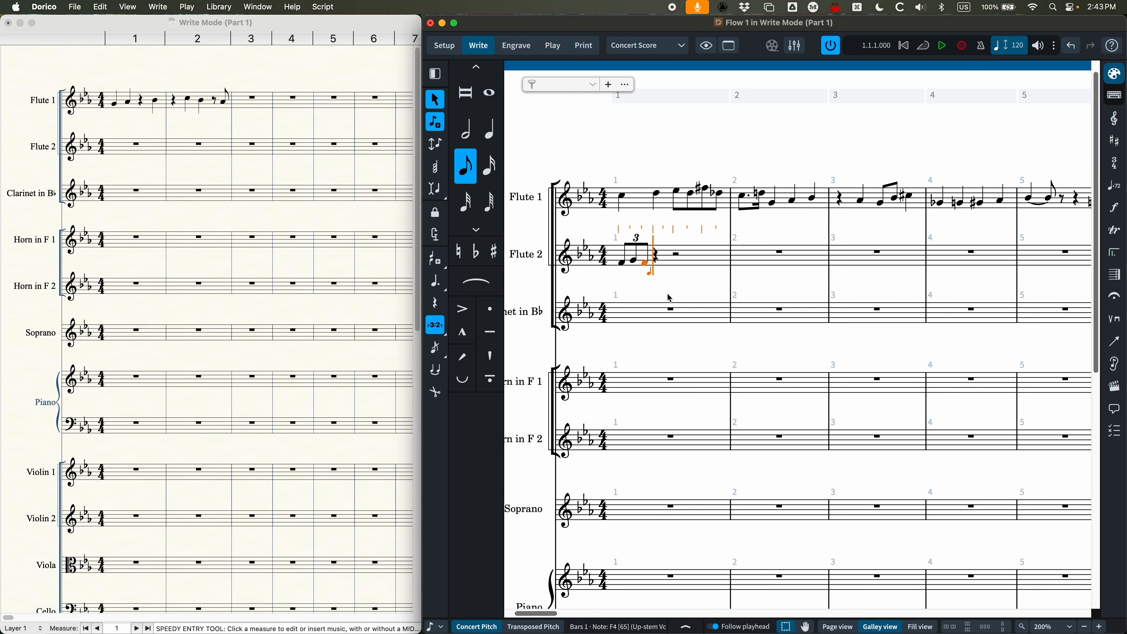
key(g)
key(f)
key(g)
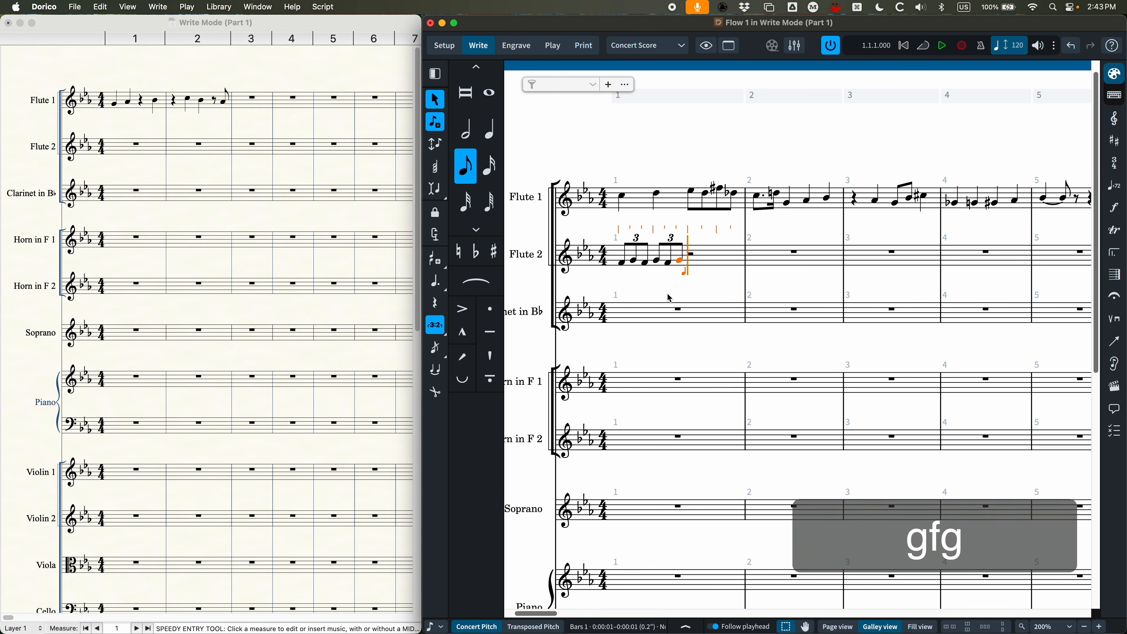
Step: End triplet input and enter quarter notes C and B on beats 3 and 4 of Flute 2's bar 1
key(shift+colon)
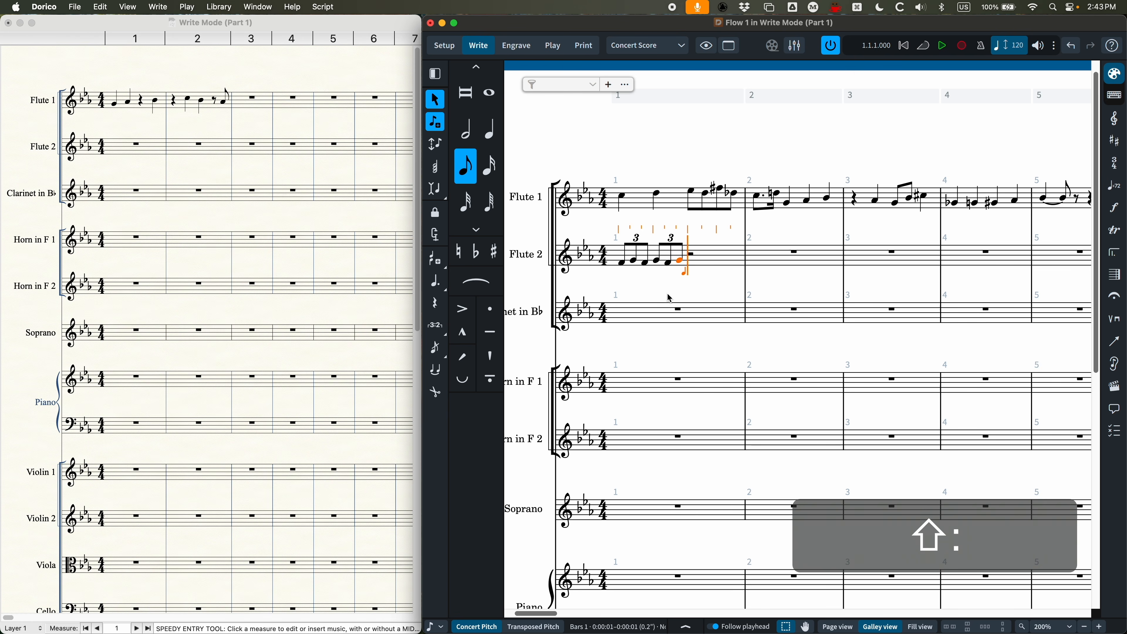
key(5)
key(c)
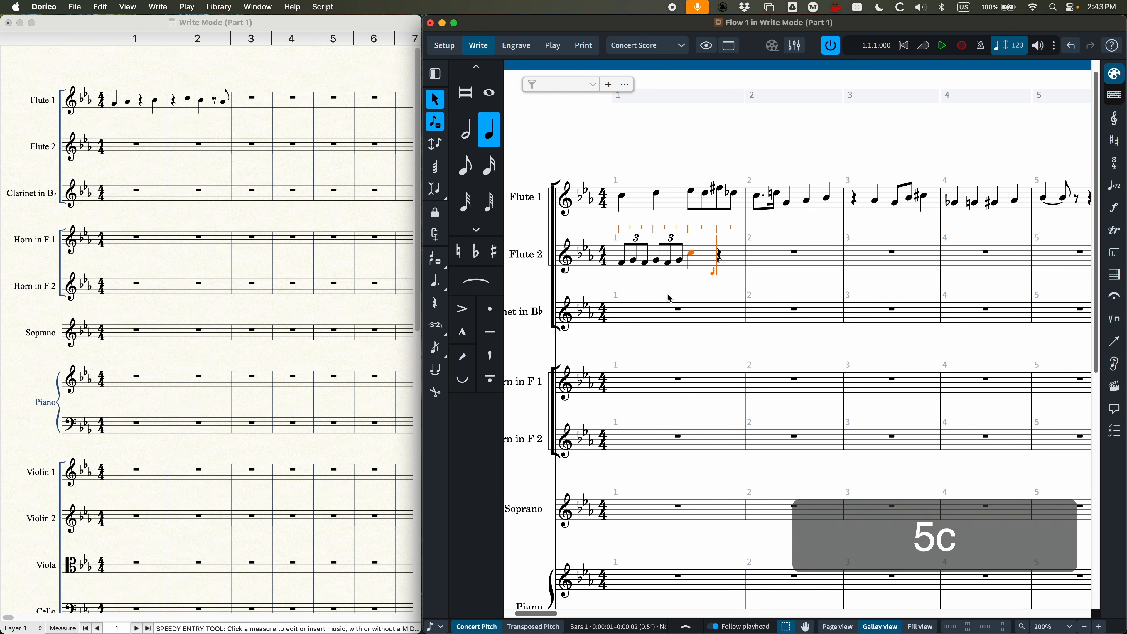
key(b)
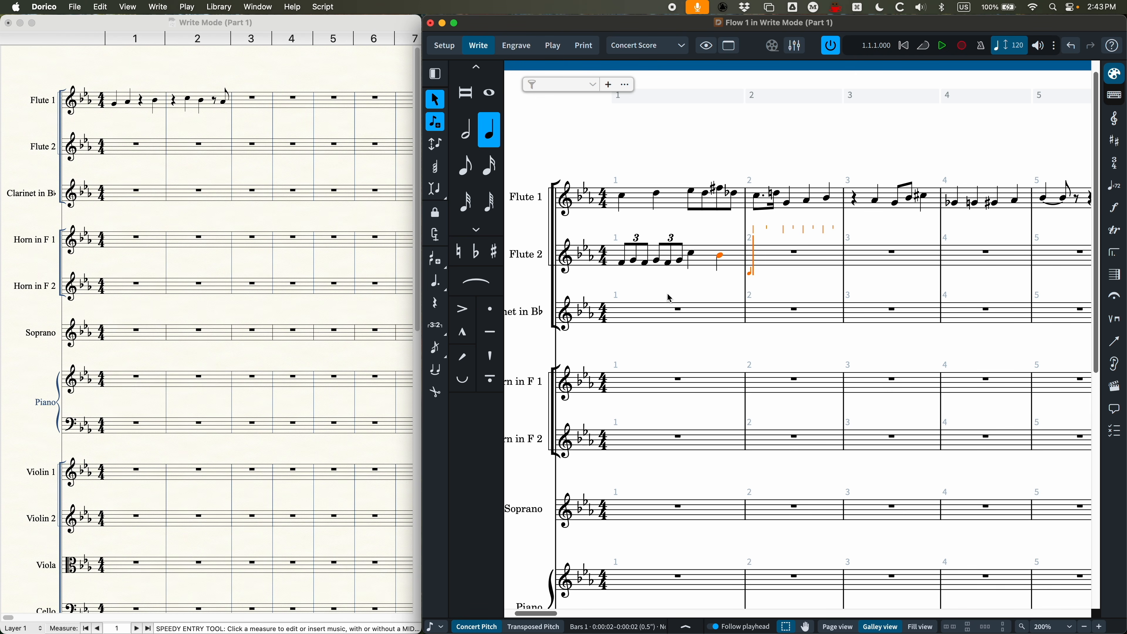
Step: Enter a 5:4 sixteenth-note tuplet F G A B C on beat 1 of Flute 2's bar 2, and end tuplet input
key(3)
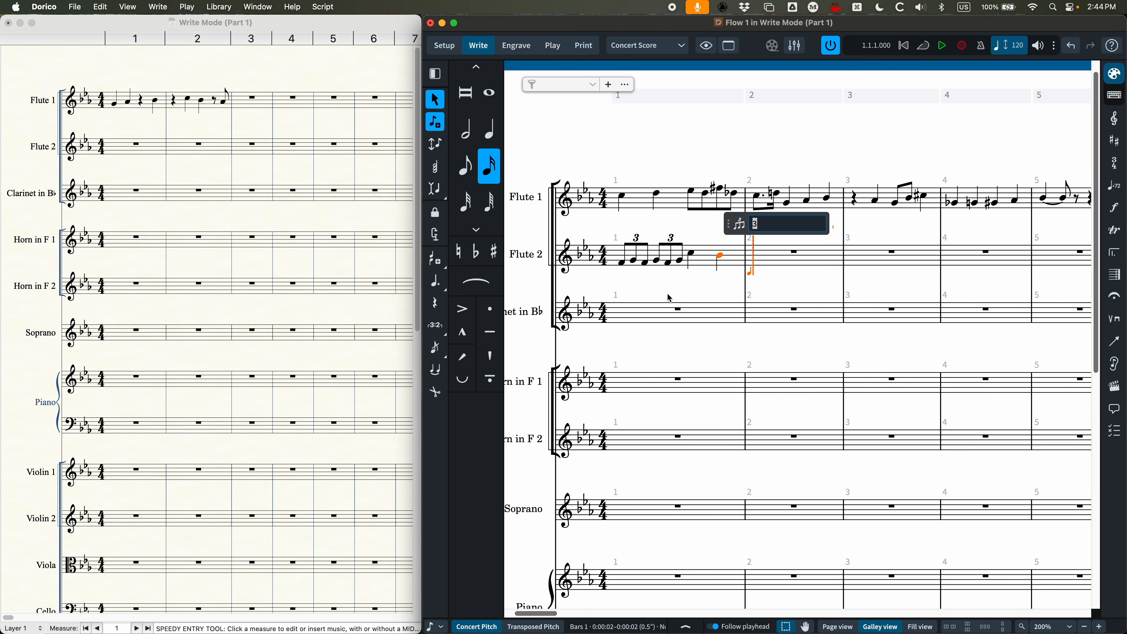
text(5:)
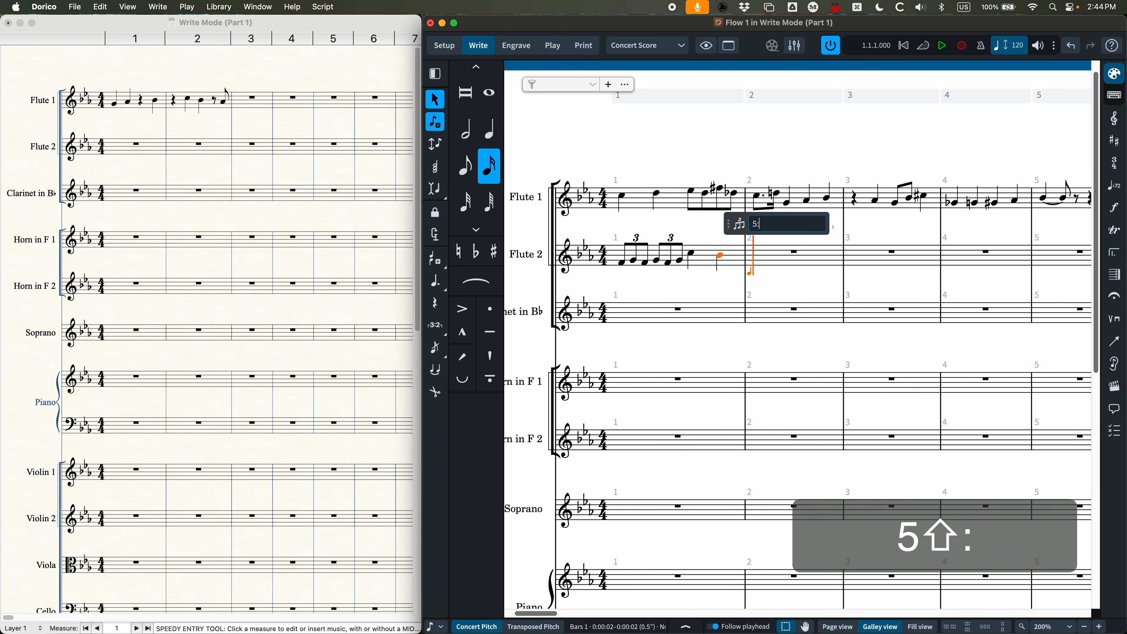
text(4)
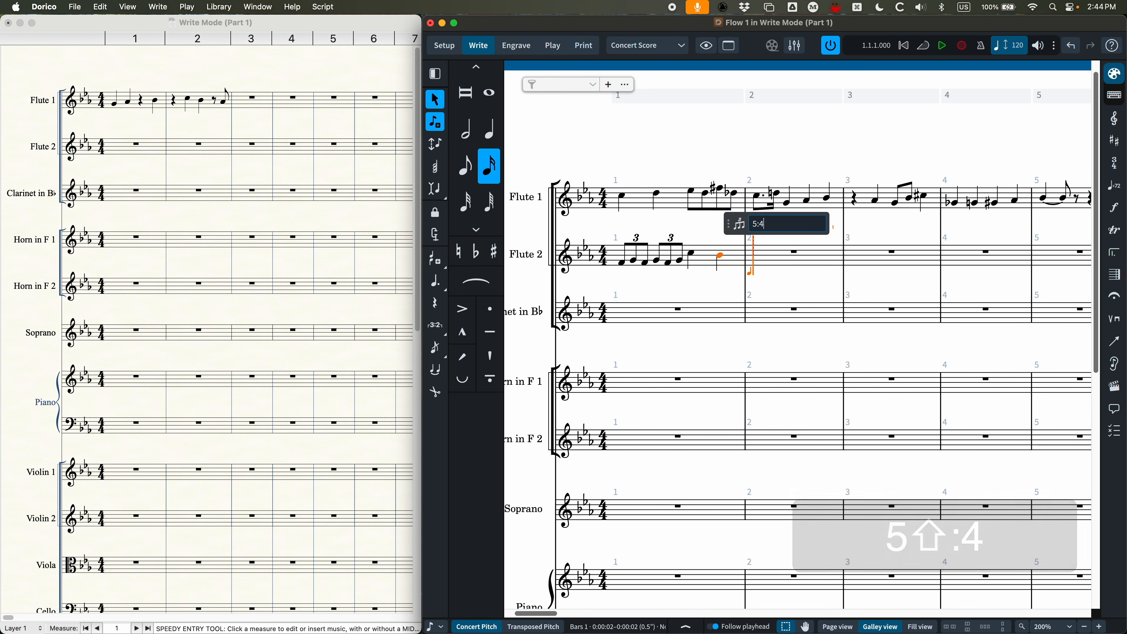
key(Return)
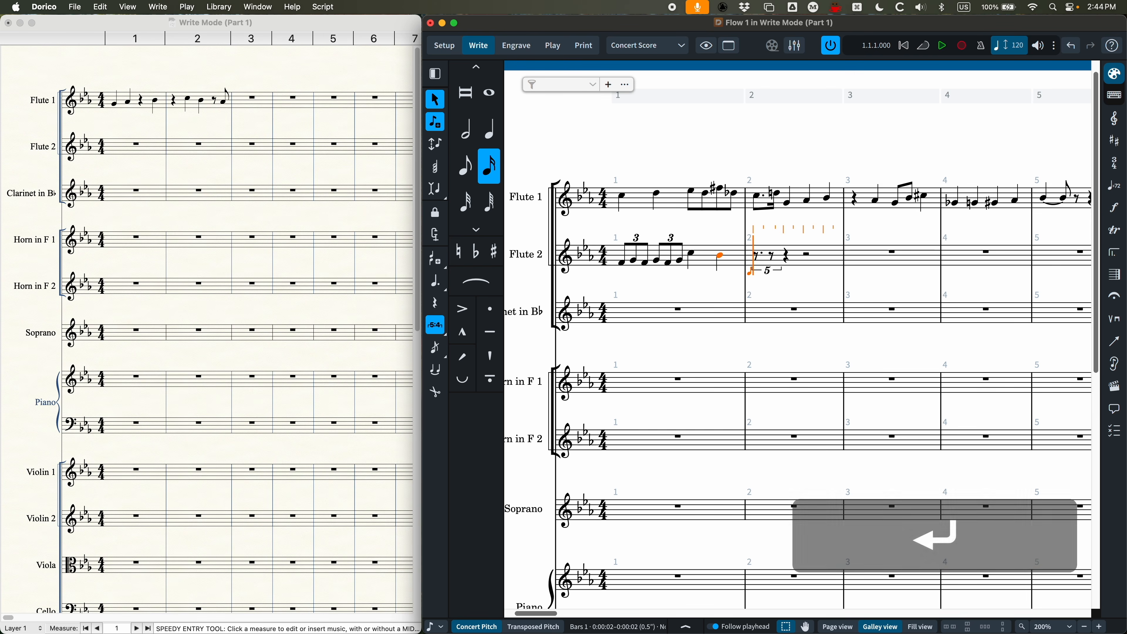
key(f)
key(g)
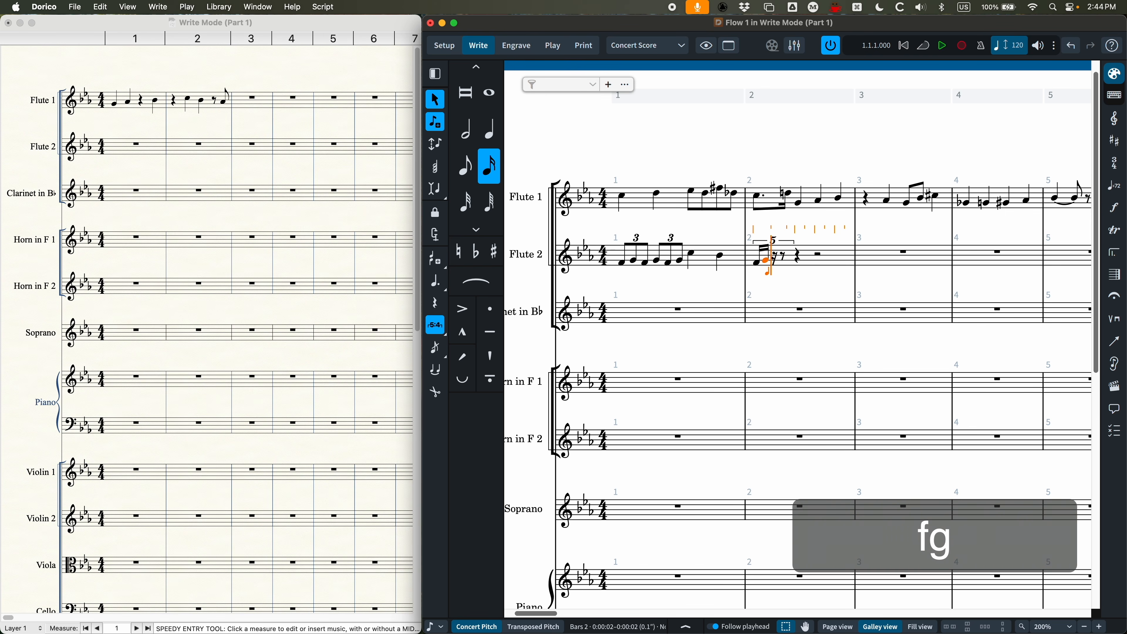
key(a)
key(b)
key(c)
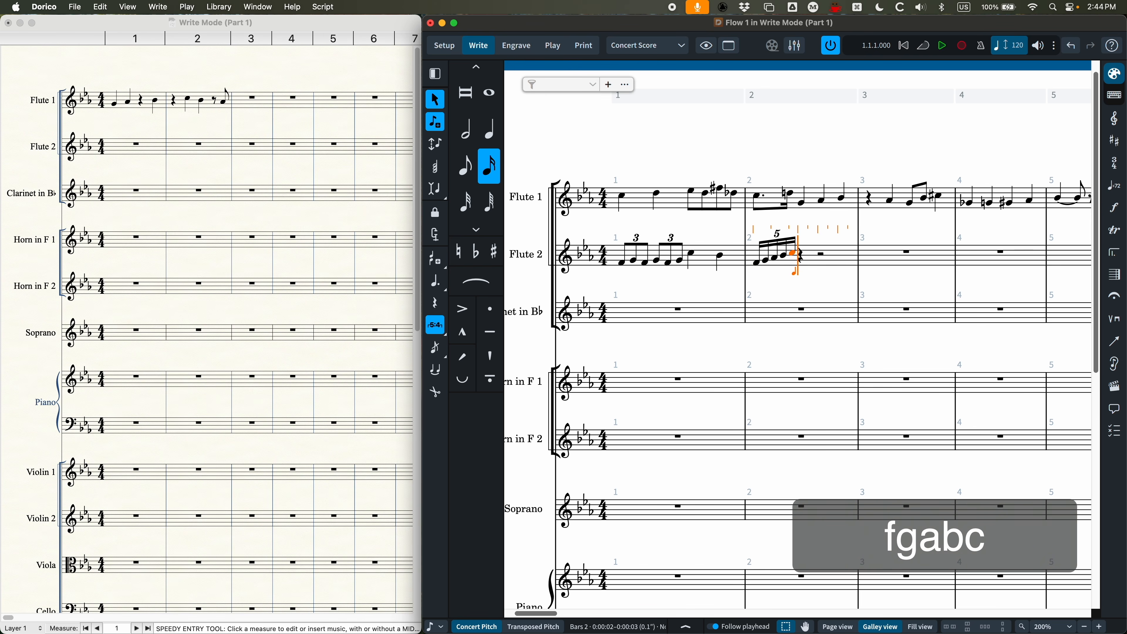
key(shift)
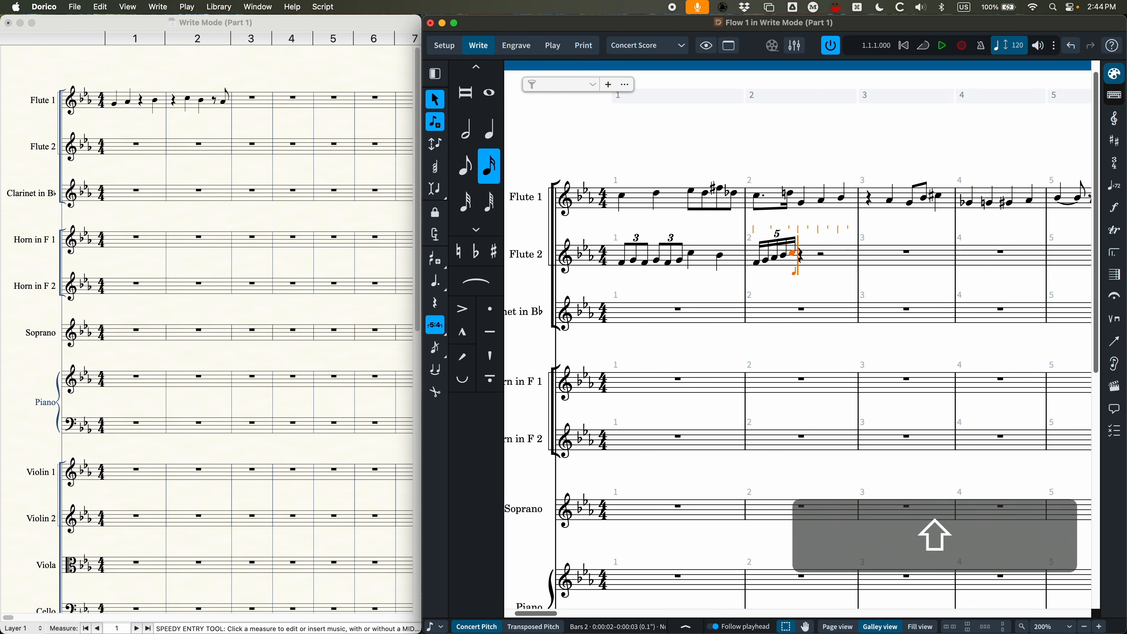
key(shift+semicolon)
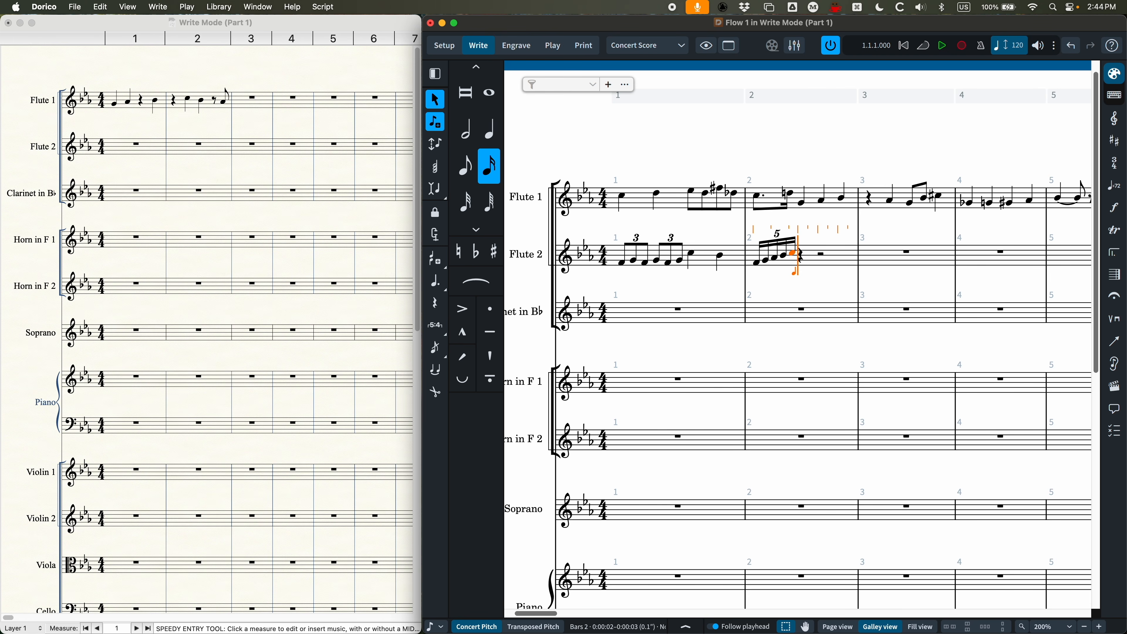
Step: Create a 3e:2e tuplet on beat 2 of Flute 2's bar 2 with quarter note B and eighth note A, and end tuplet input
key(5)
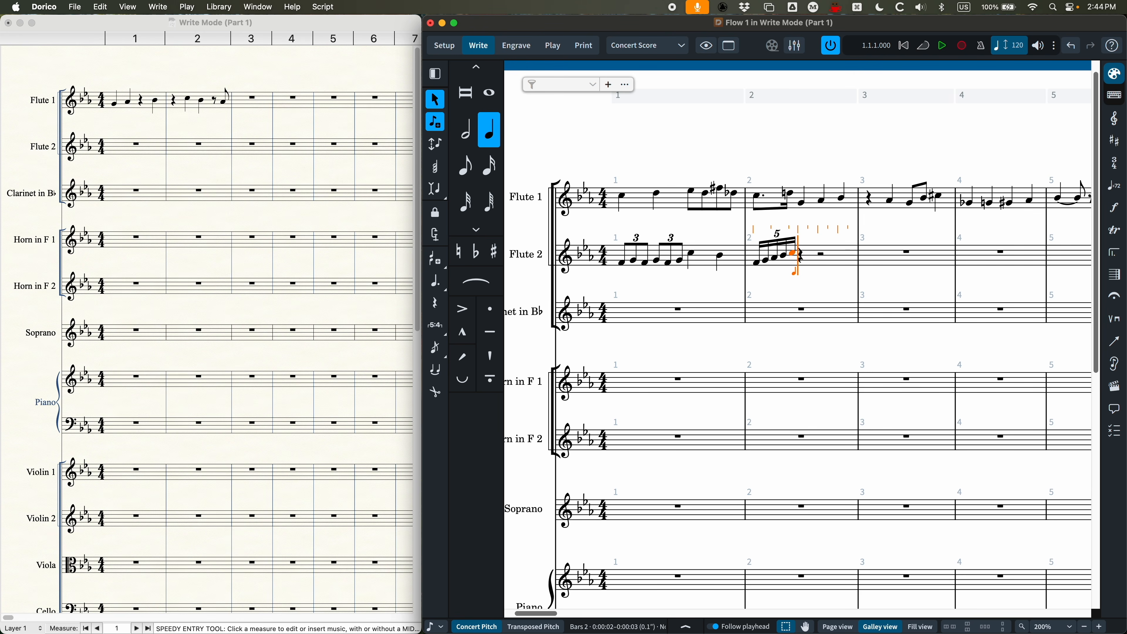
key(semicolon)
text(3)
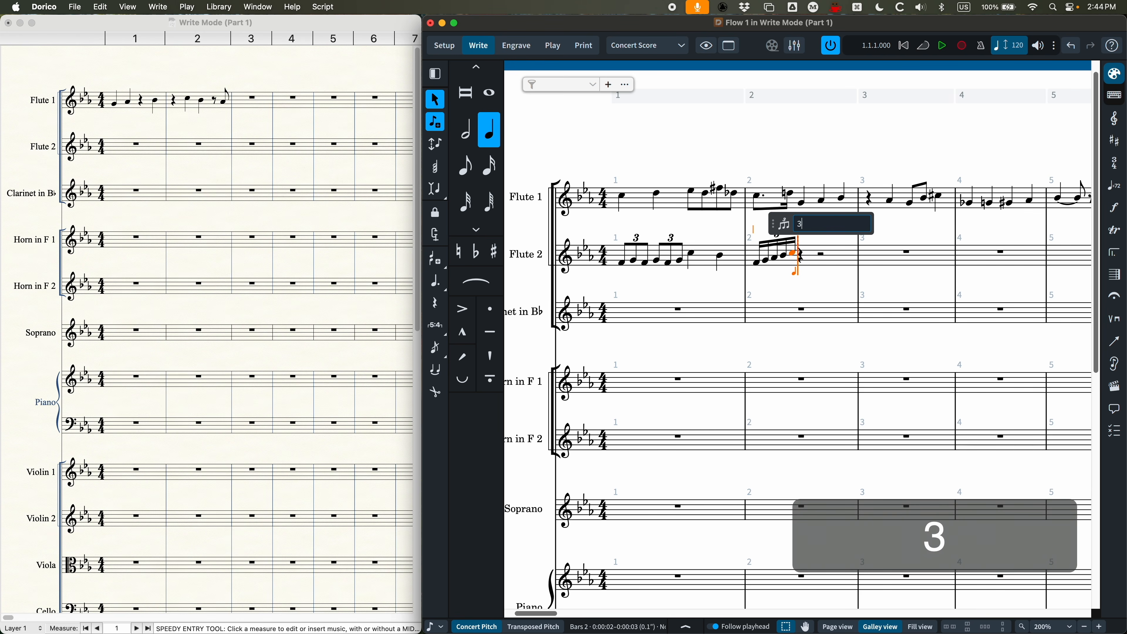
text(e:)
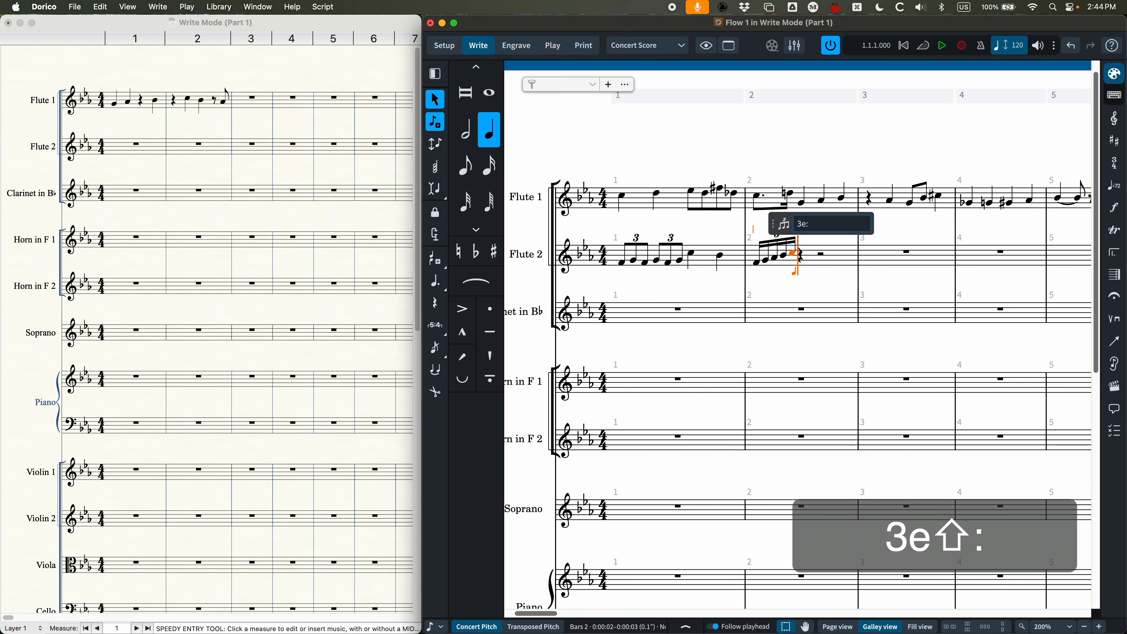
text(2e)
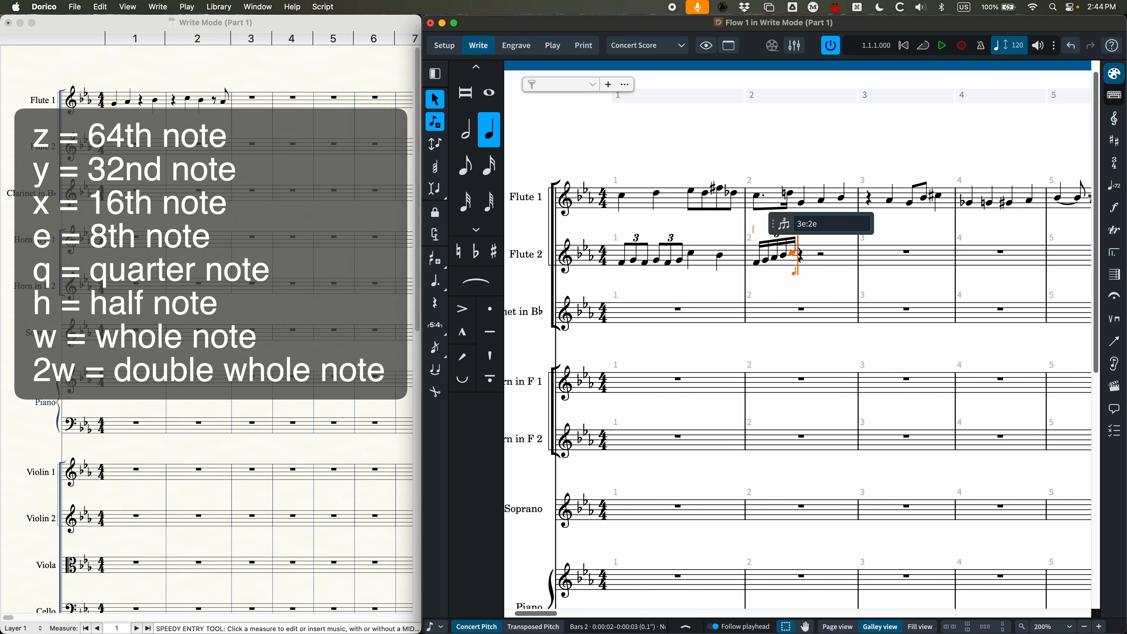
key(Return)
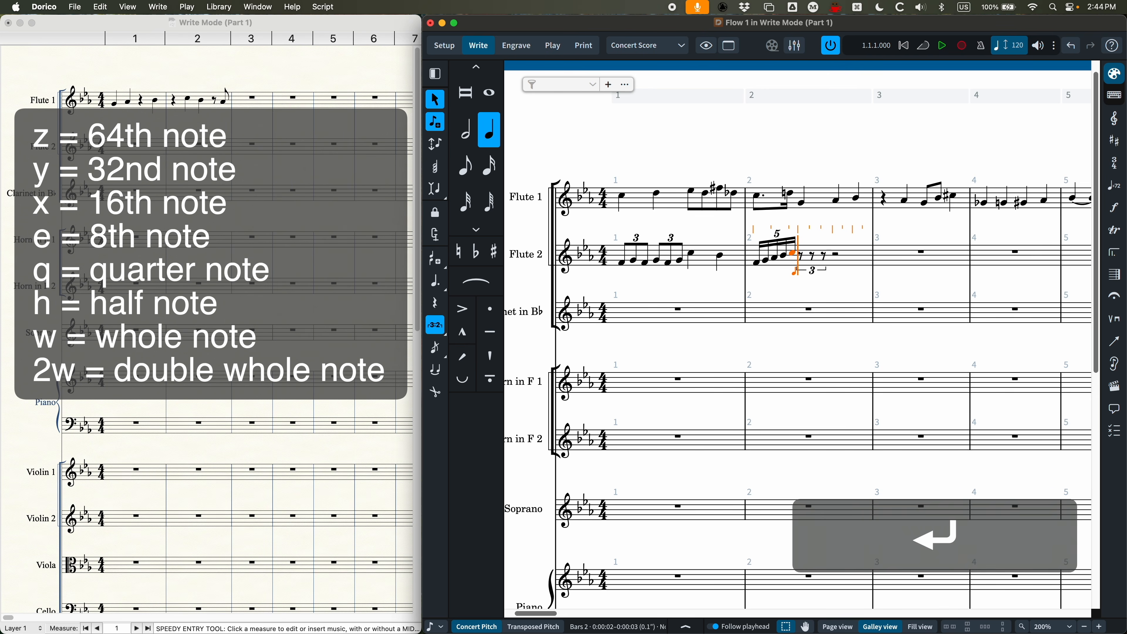
key(b)
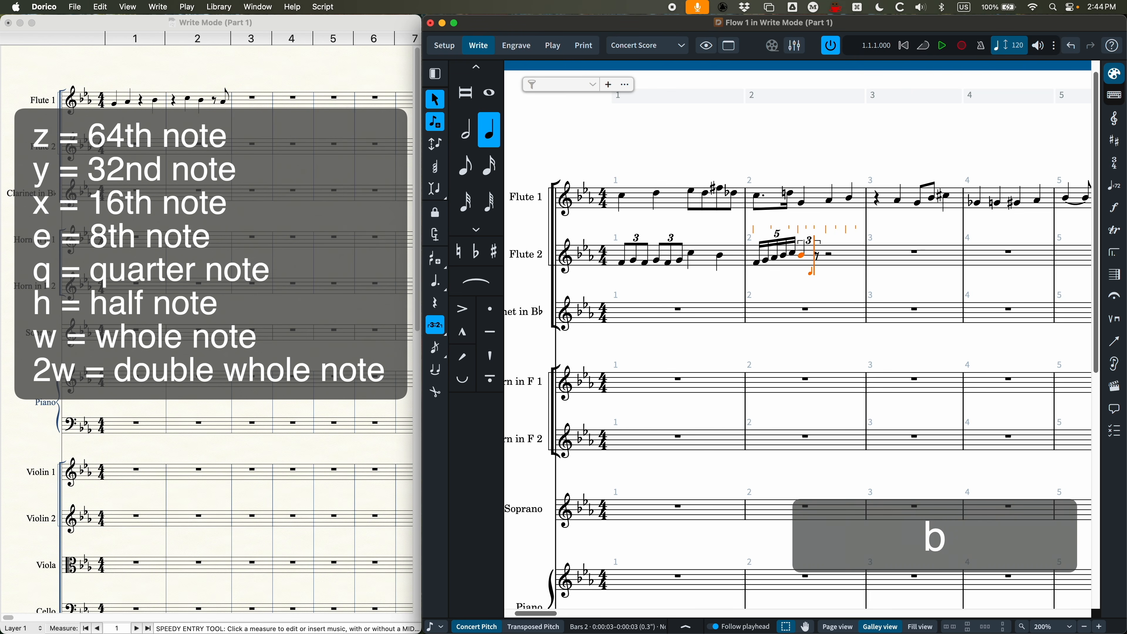
key(4)
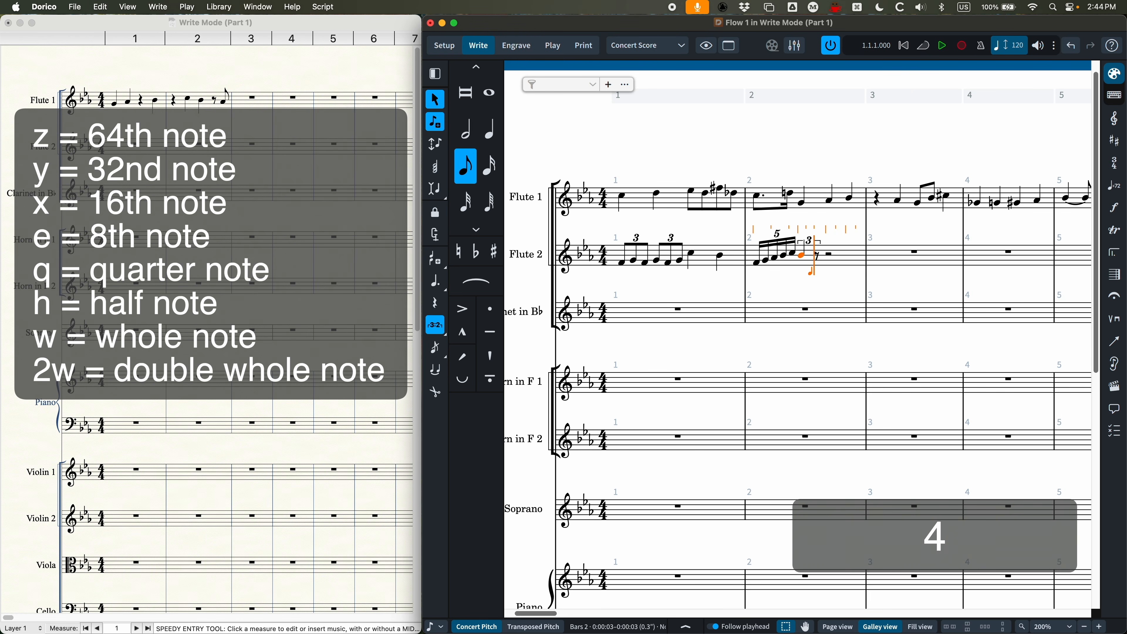
key(a)
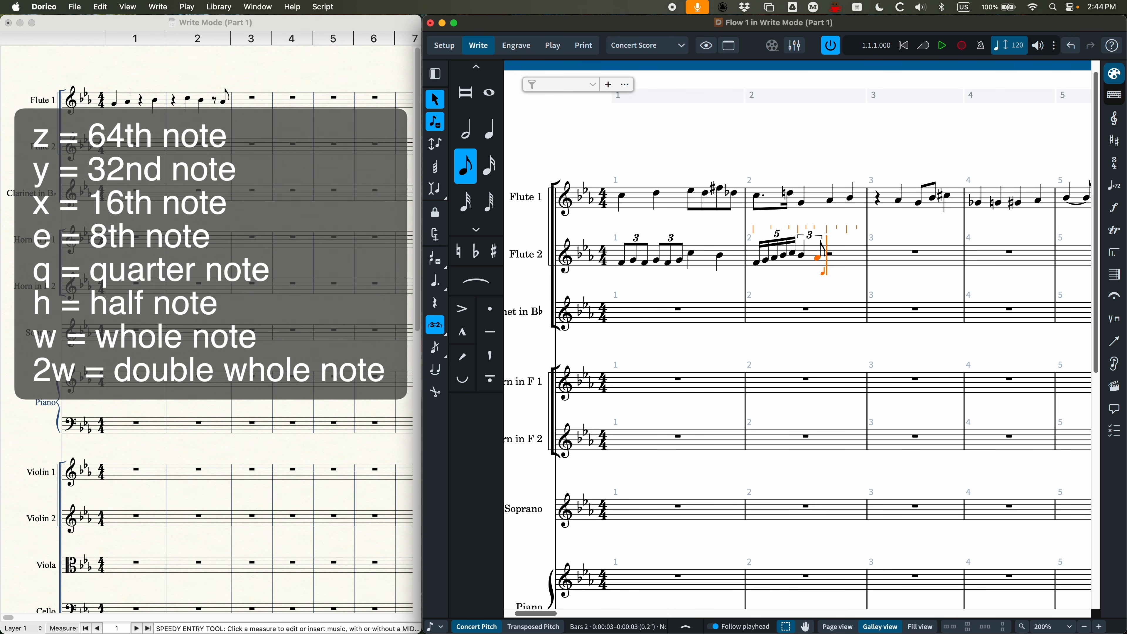
key(shift+colon)
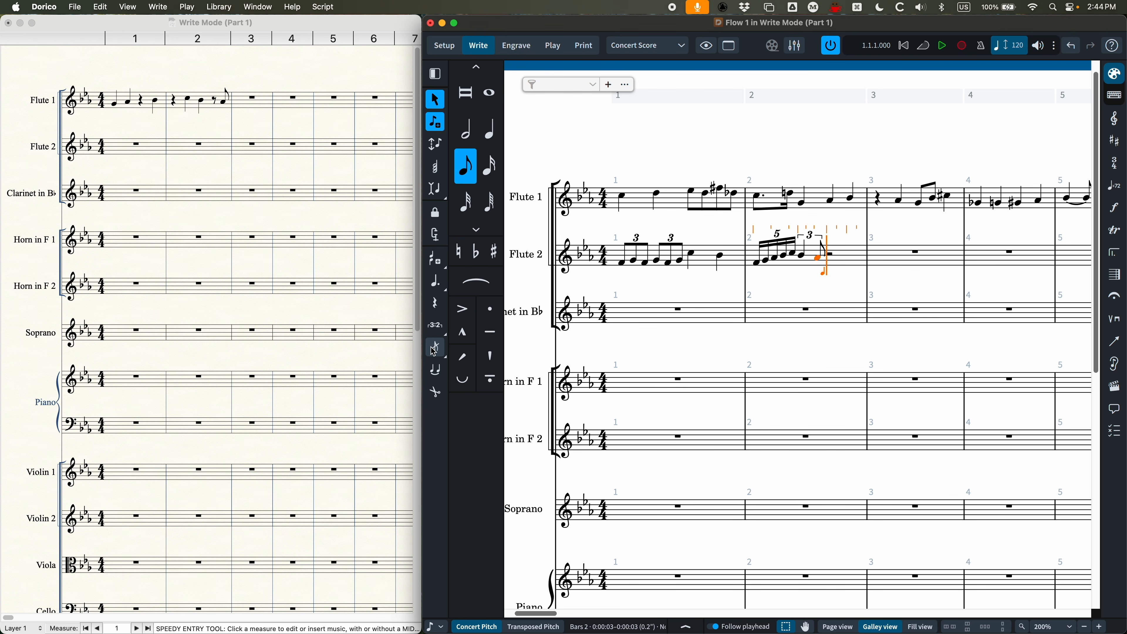
Step: Enter a slashed eighth grace note G followed by a quarter note A on beat 3 of Flute 2's bar 2
click(447, 358)
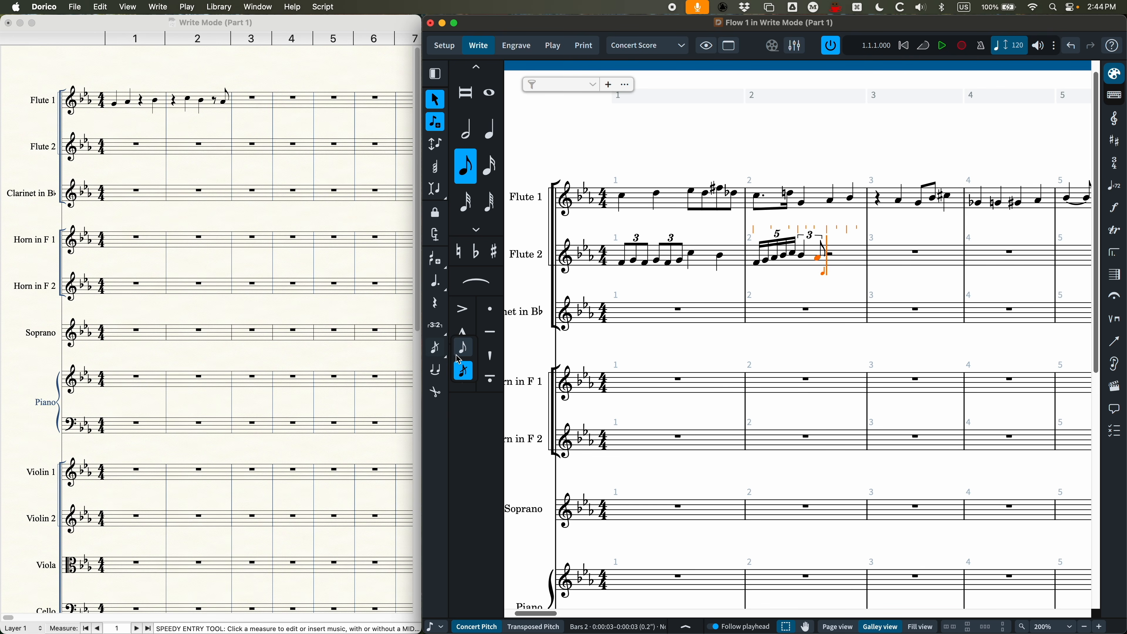
click(434, 349)
click(435, 347)
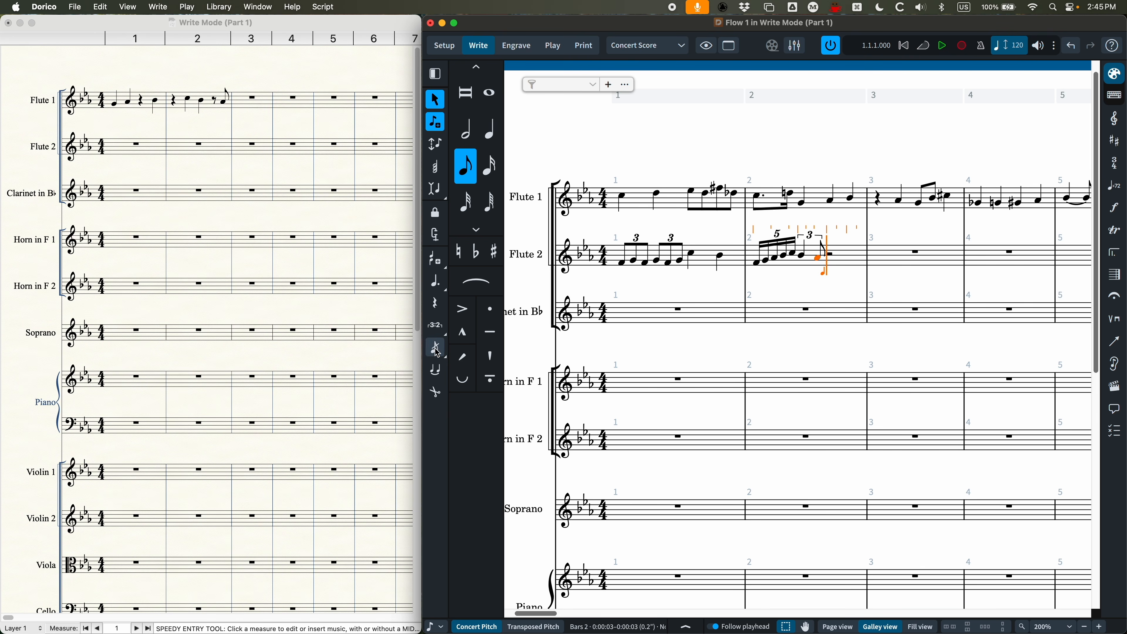
key(slash)
key(g)
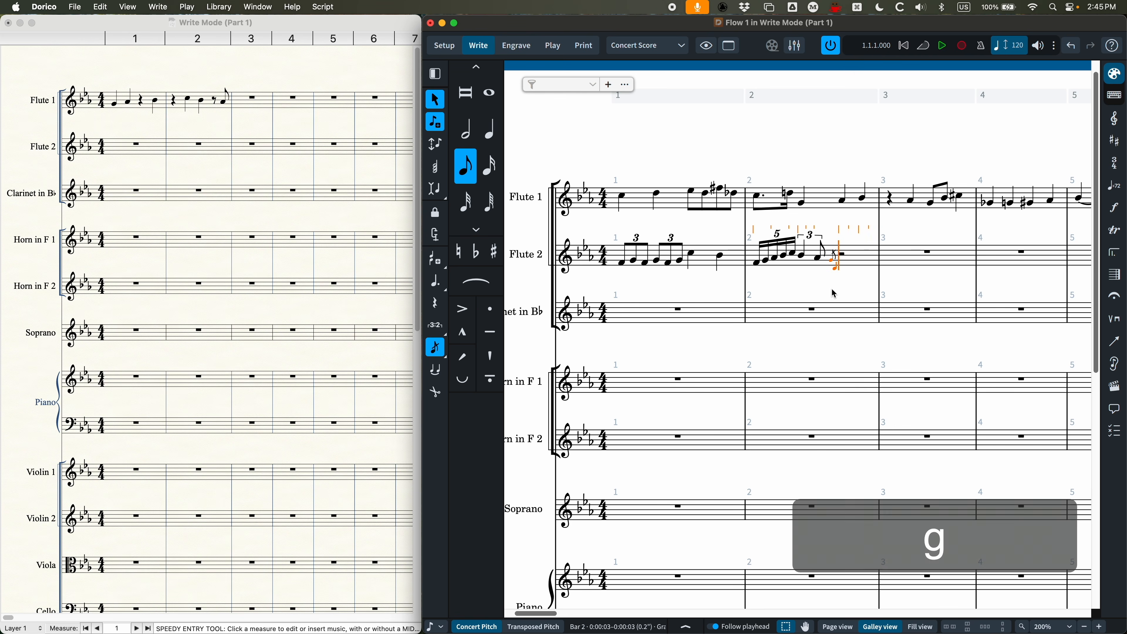
key(slash)
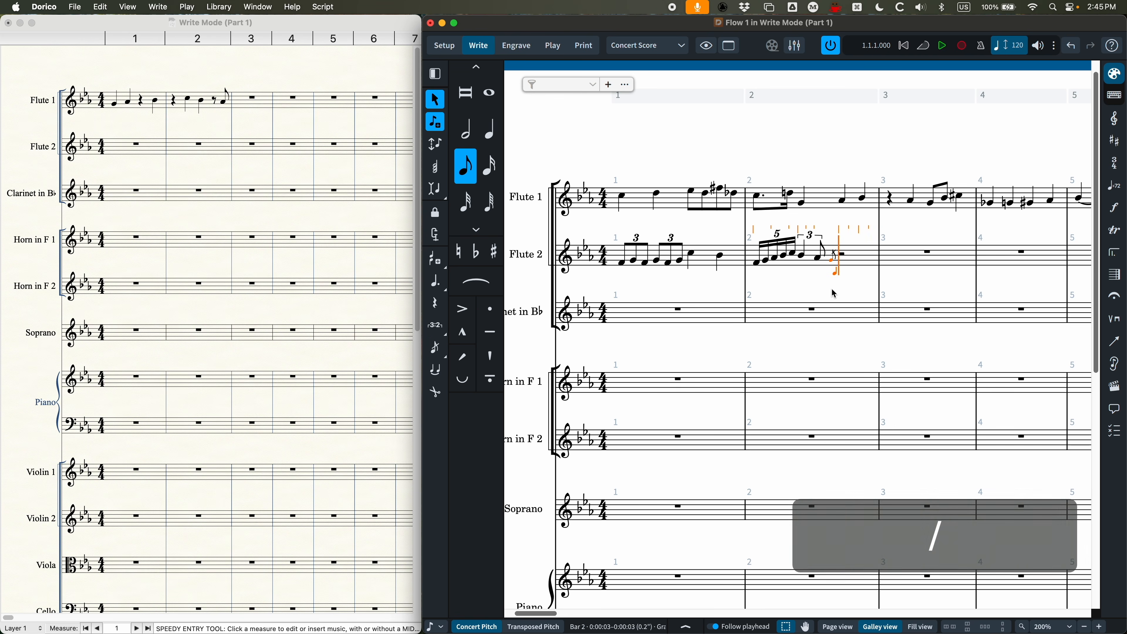
key(5)
key(a)
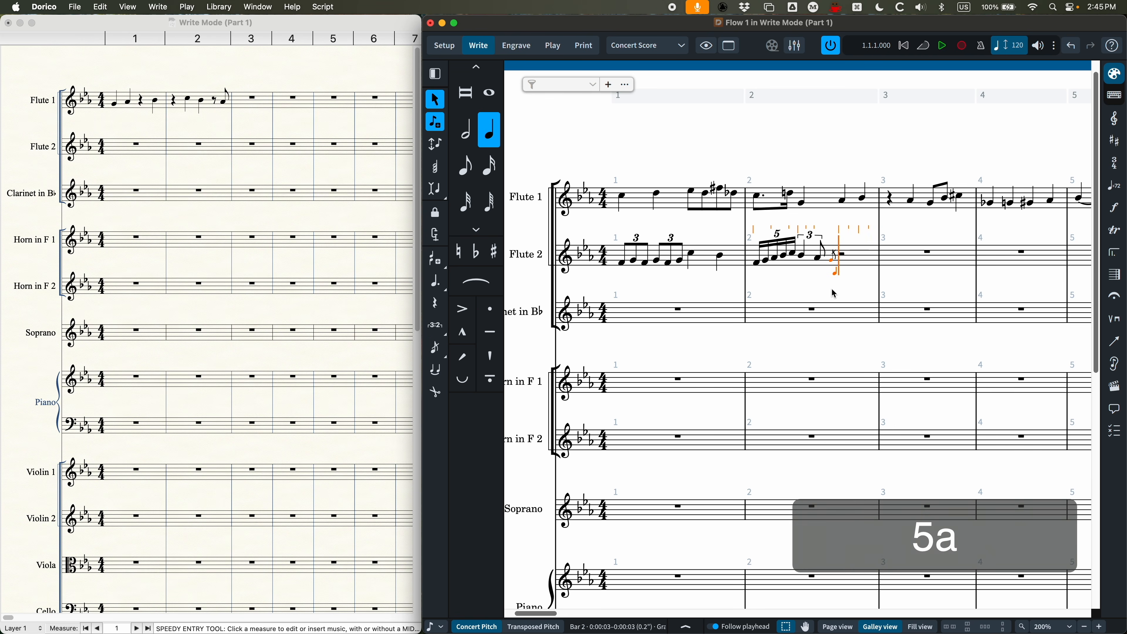
Step: Enter three sixteenth grace notes G A B leading into a quarter note C on beat 4 of Flute 2's bar 2
key(3)
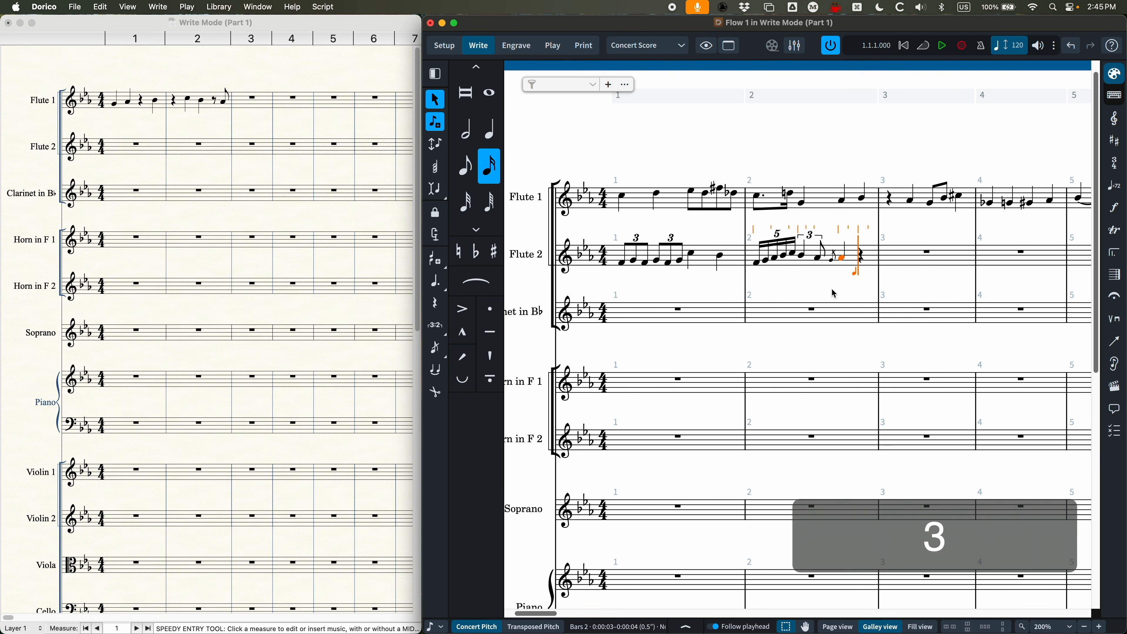
key(slash)
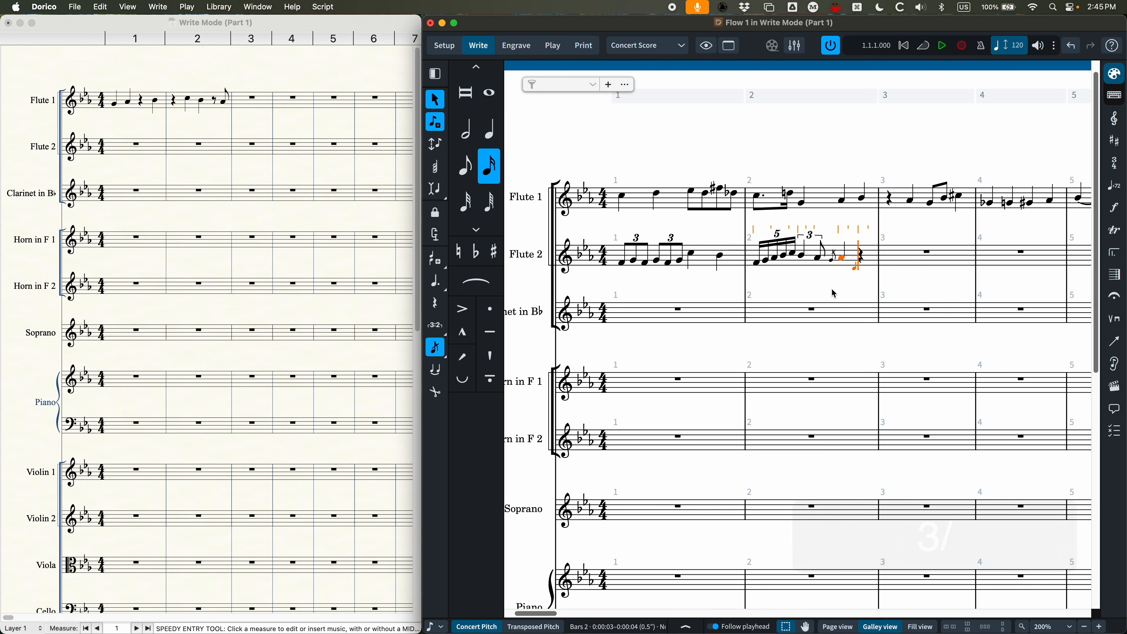
key(g)
key(a)
key(b)
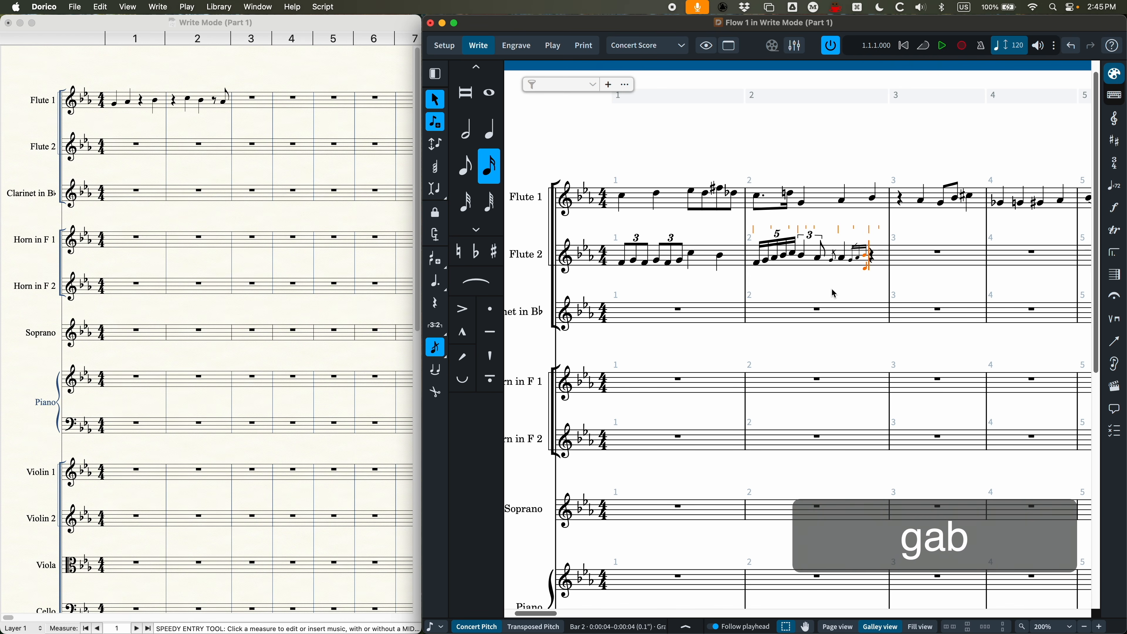
key(slash)
key(5)
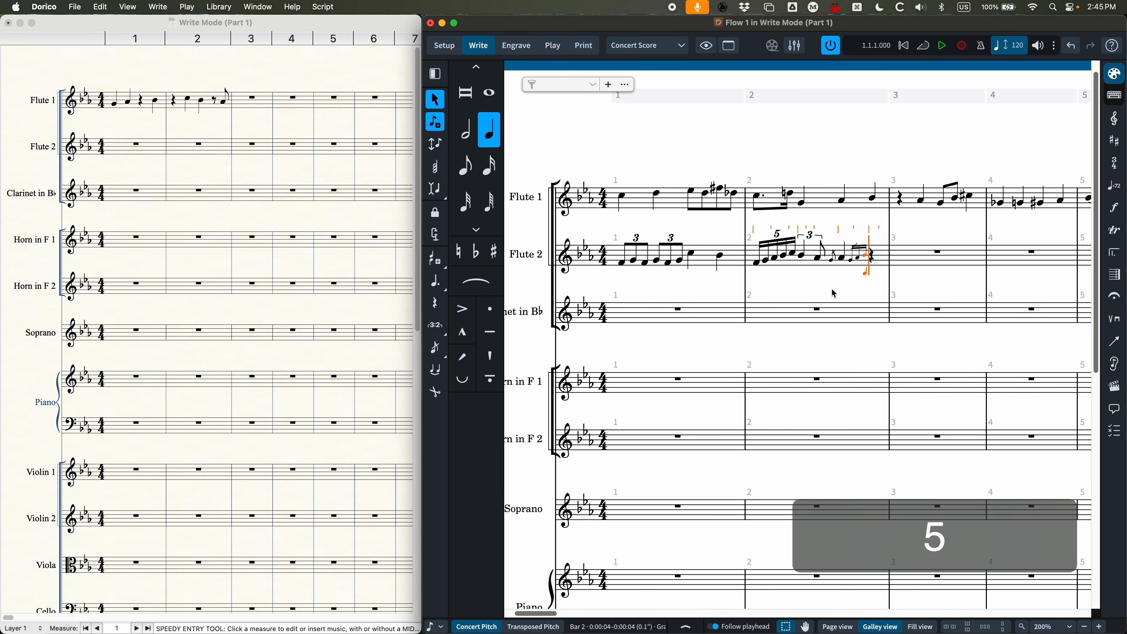
key(c)
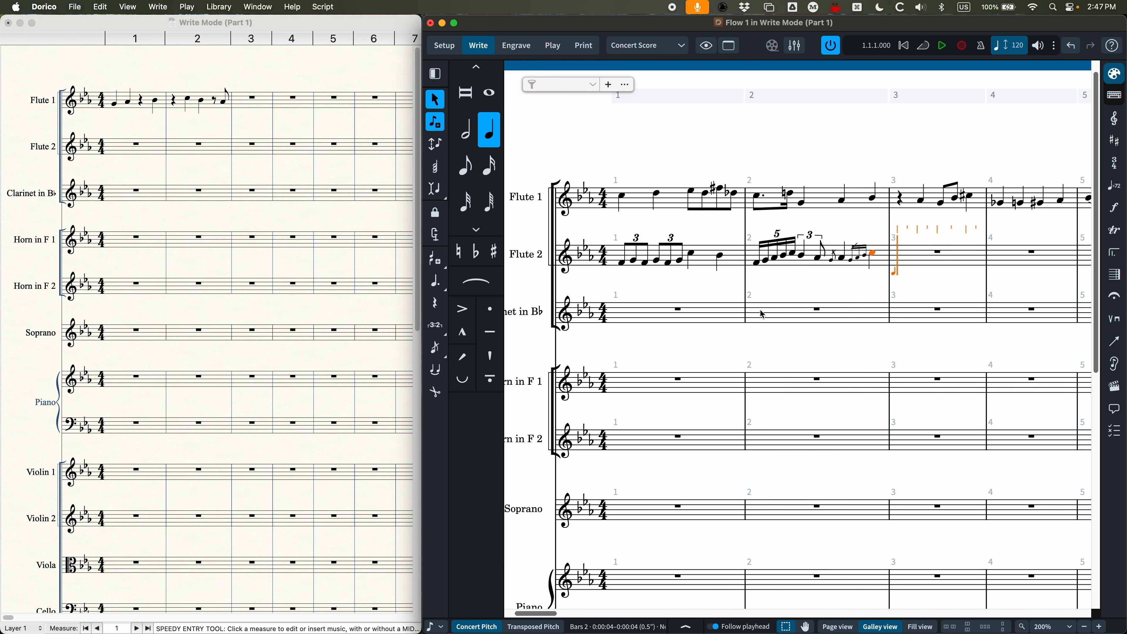
Step: Enter a four-bar C tied across bars 3 to 6 of Flute 2, and leave note input
scroll(760, 314, right, 3)
scroll(760, 314, right, 3)
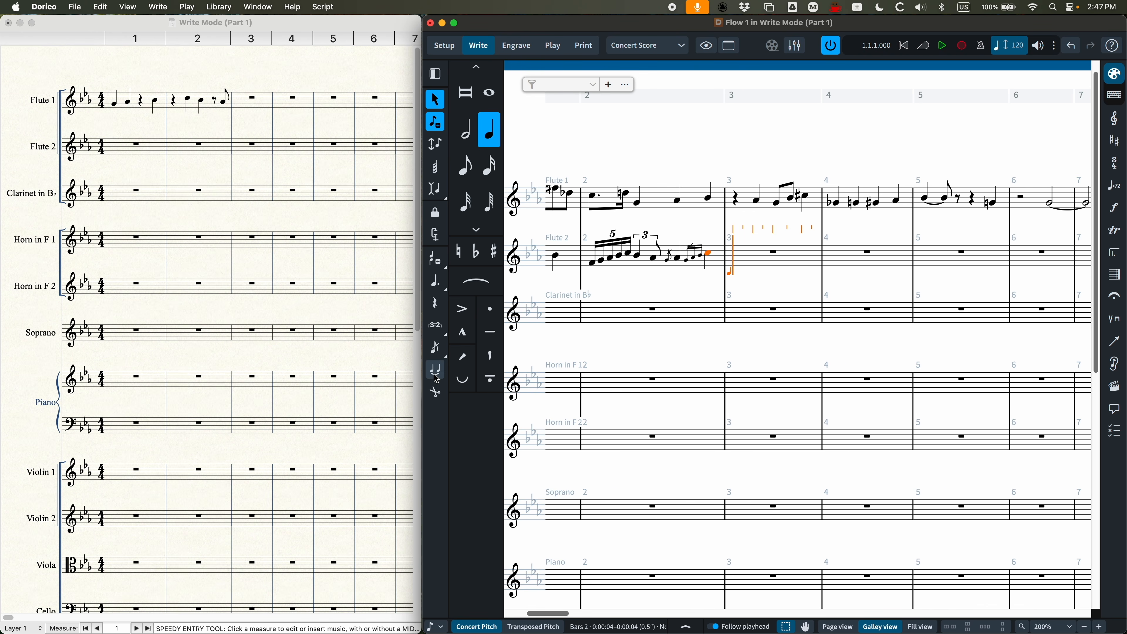
scroll(722, 363, right, 1)
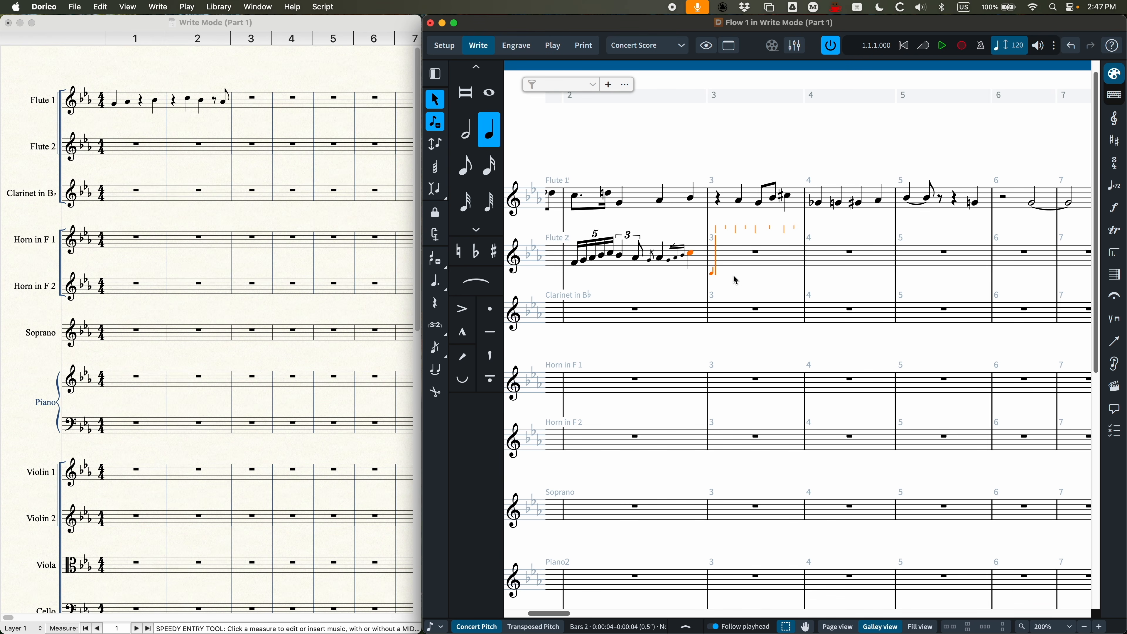
key(9)
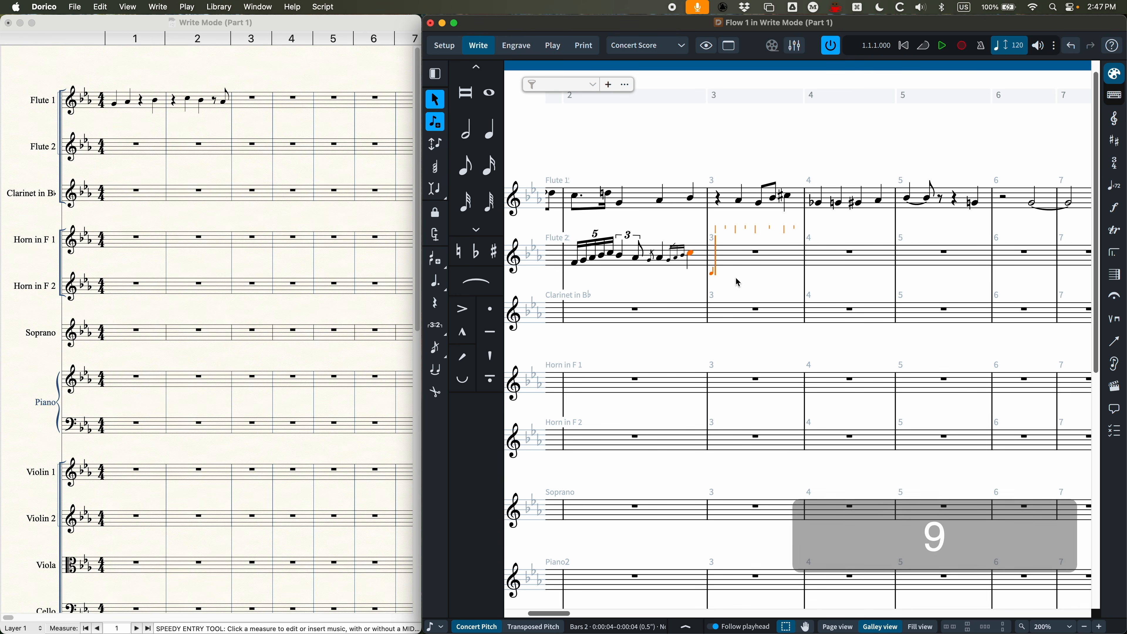
key(c)
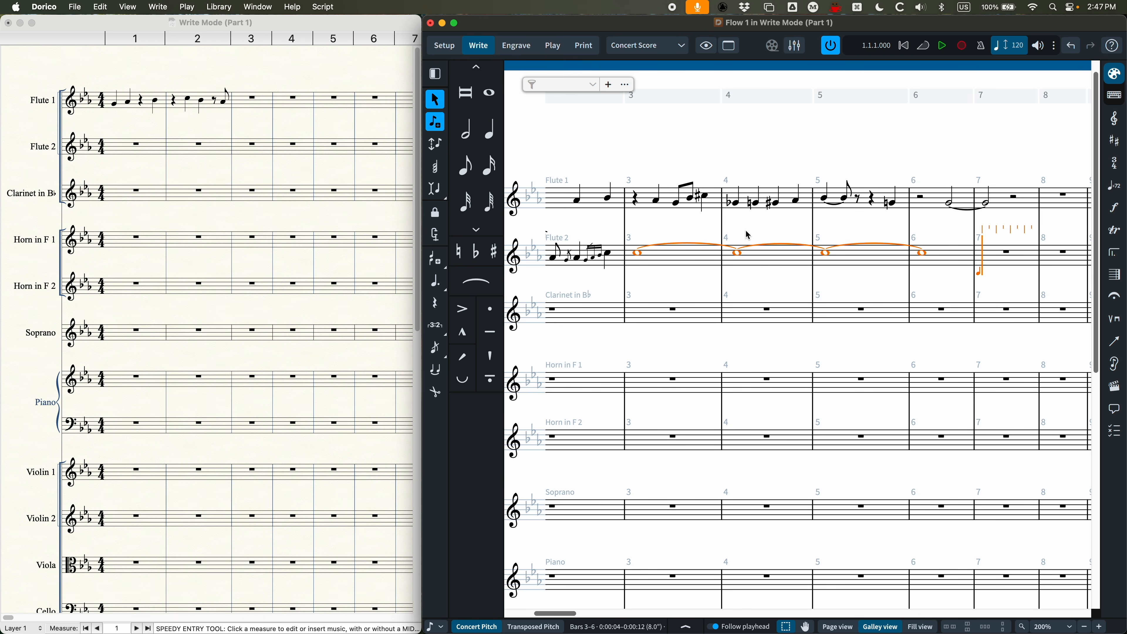
key(Escape)
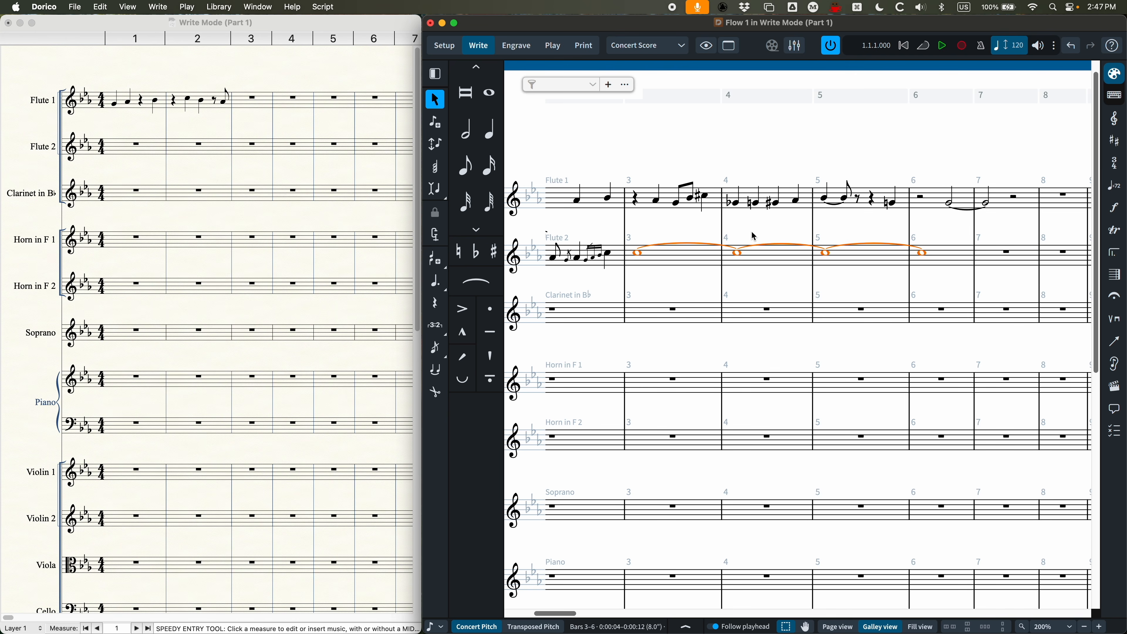
Step: Remove and restore the ties on Flute 2's long C, and cut the tied note at the start of bar 5
key(u)
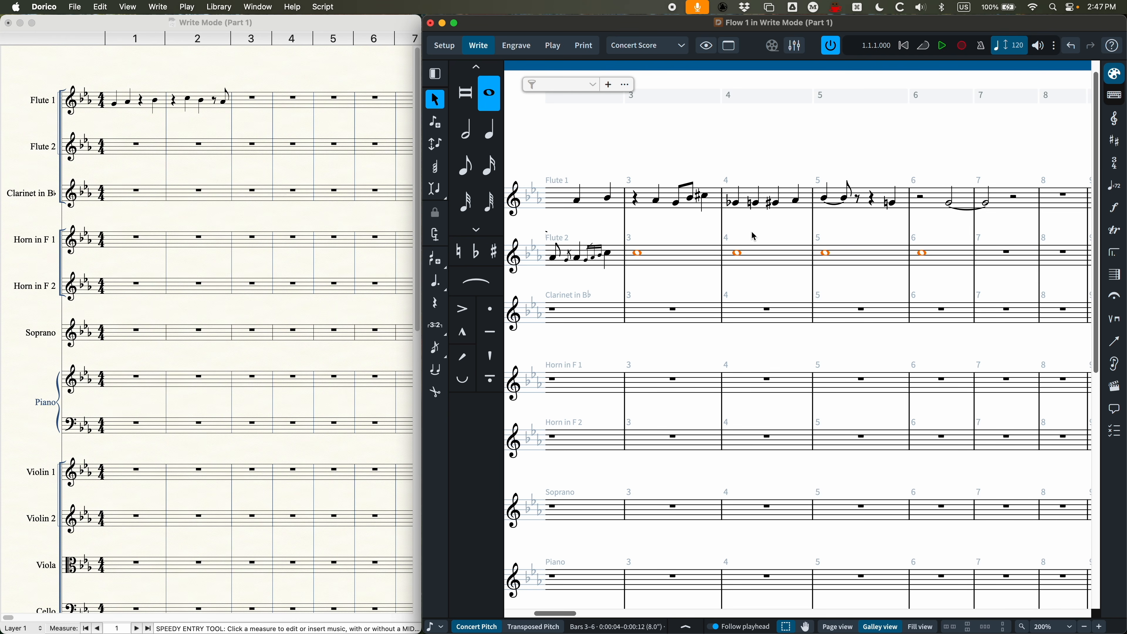
key(t)
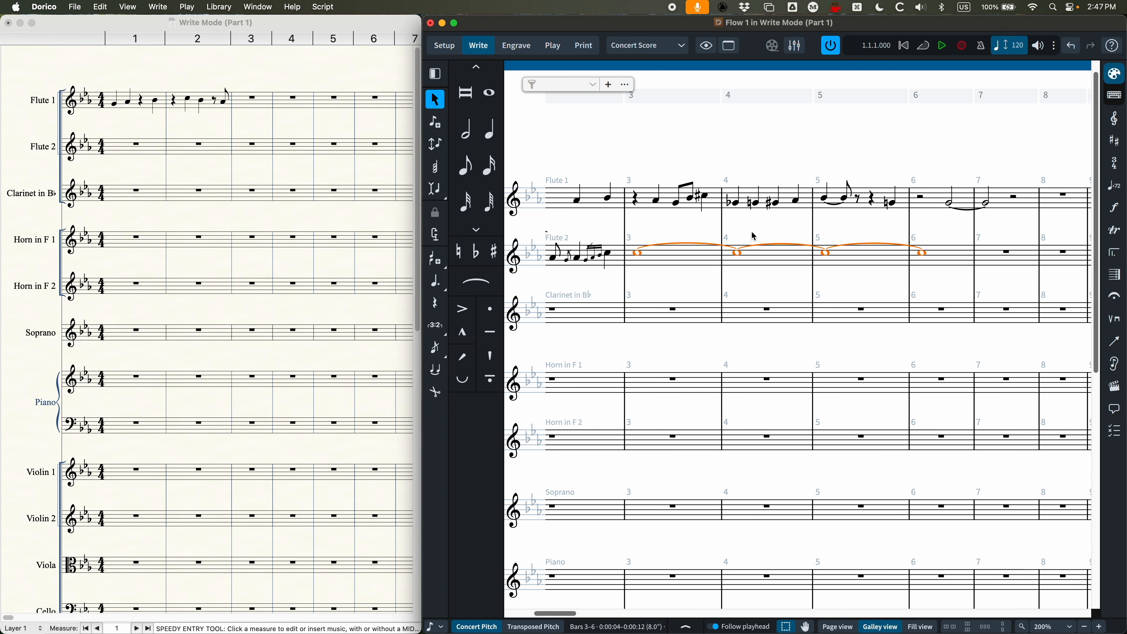
double_click(826, 257)
key(Right)
key(Right)
key(Right)
key(Right)
key(Right)
key(Right)
key(Right)
key(Right)
key(Right)
key(Right)
key(Right)
key(Right)
key(Right)
key(Right)
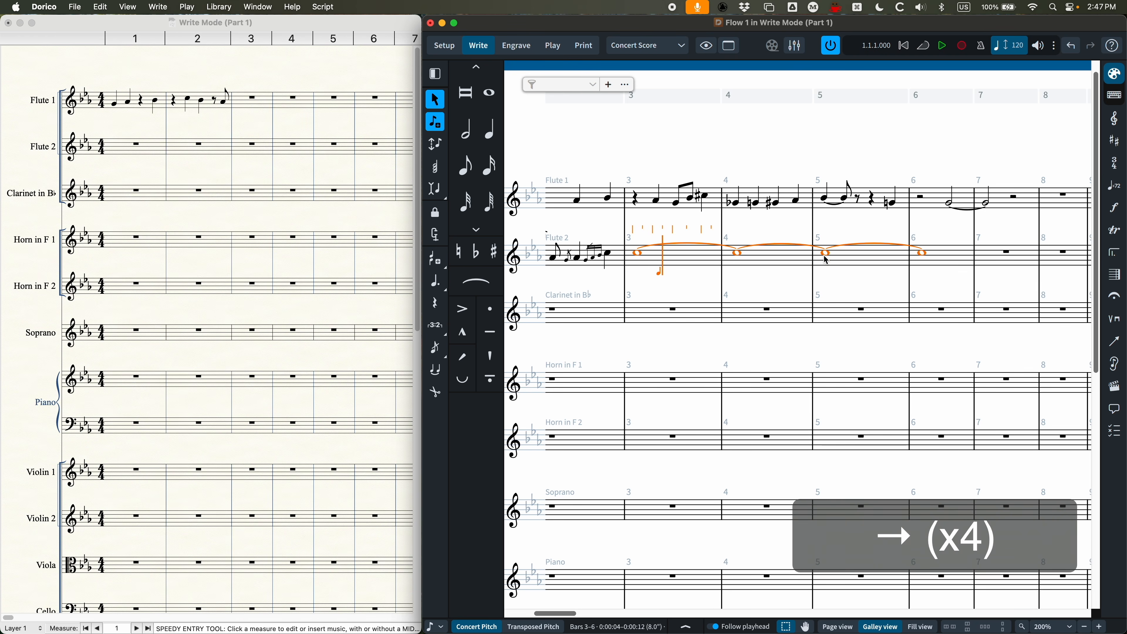
key(Right)
key(Right)
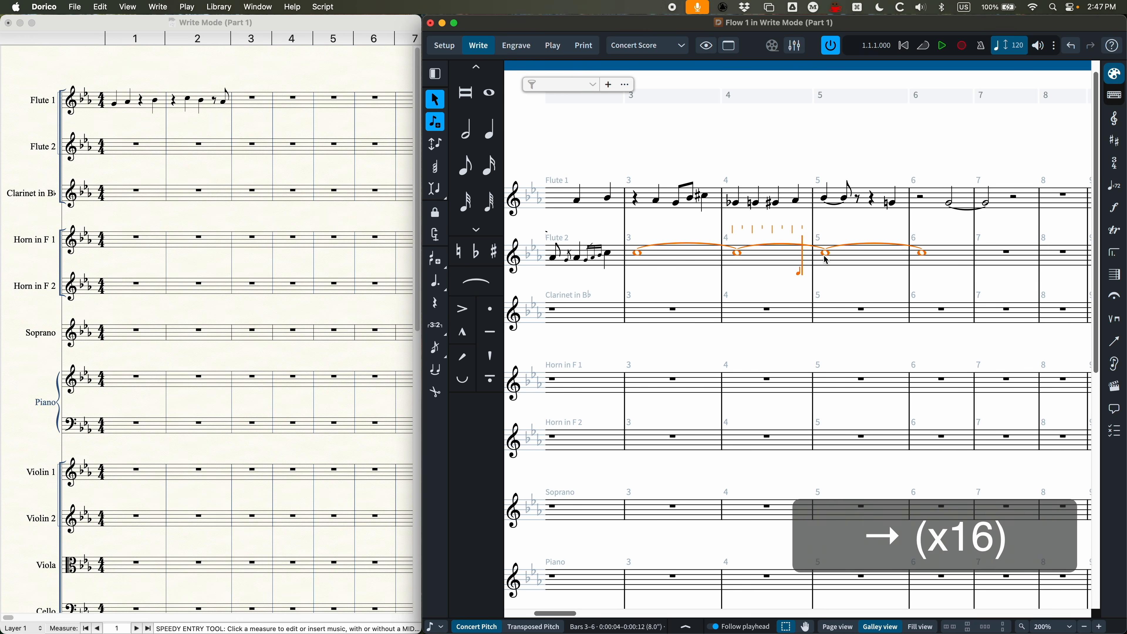
key(u)
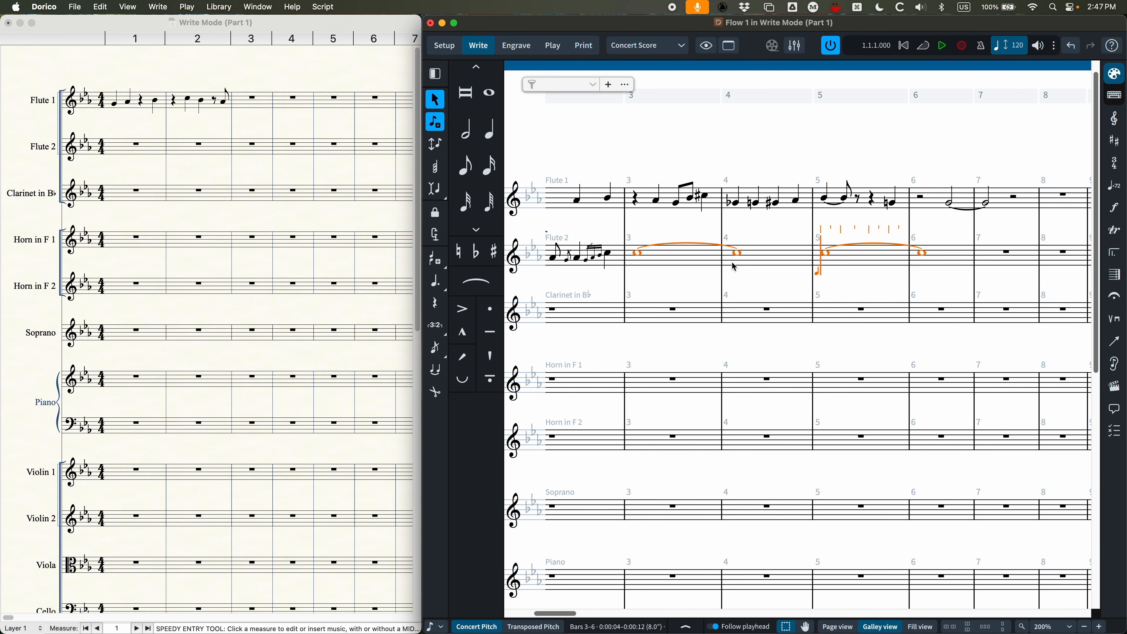
Step: Cut the tie between the whole notes in Flute 2's bars 3 and 4, and tie the C together across bars 3 to 6
key(u)
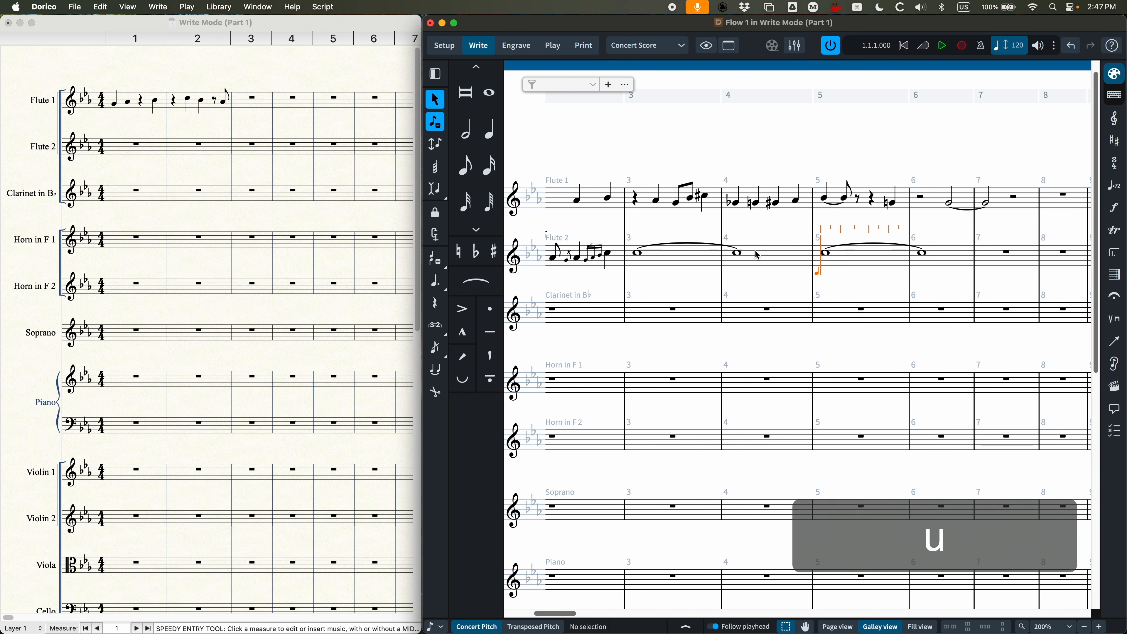
click(741, 249)
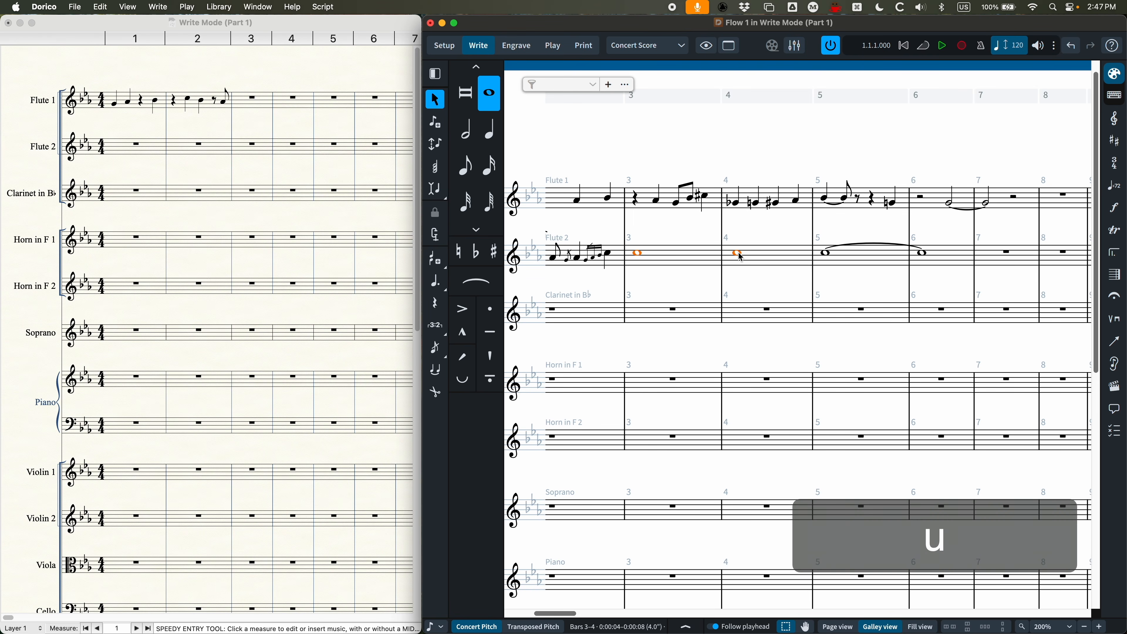
key(t)
key(t)
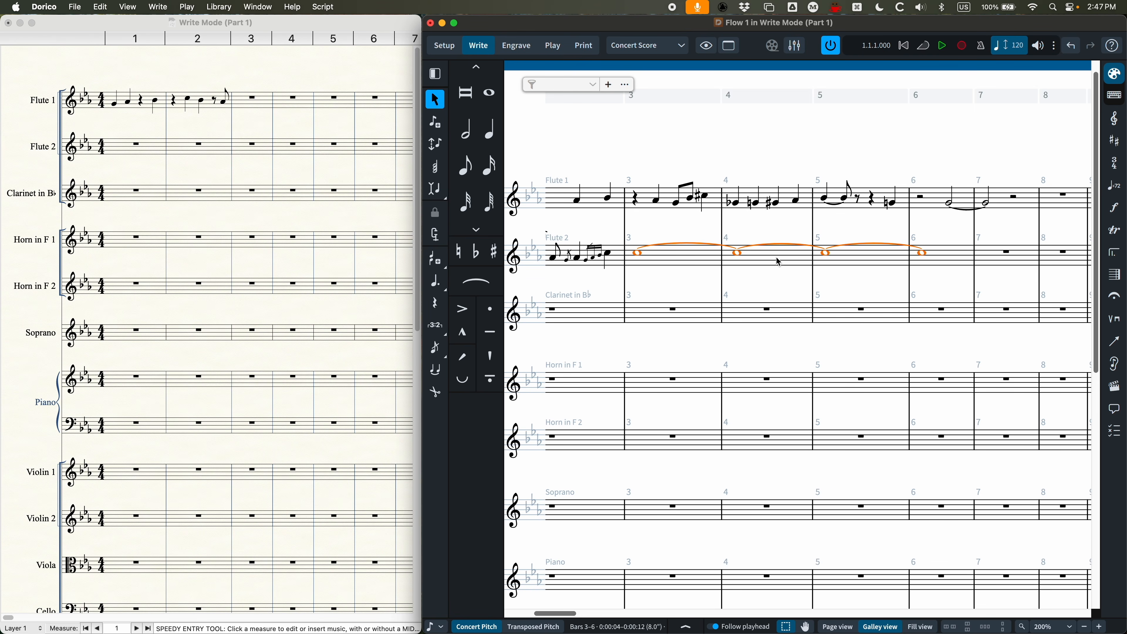
Step: Delete the tied C that spans bars 3 to 6 of Flute 2
scroll(754, 266, left, 3)
scroll(720, 276, left, 5)
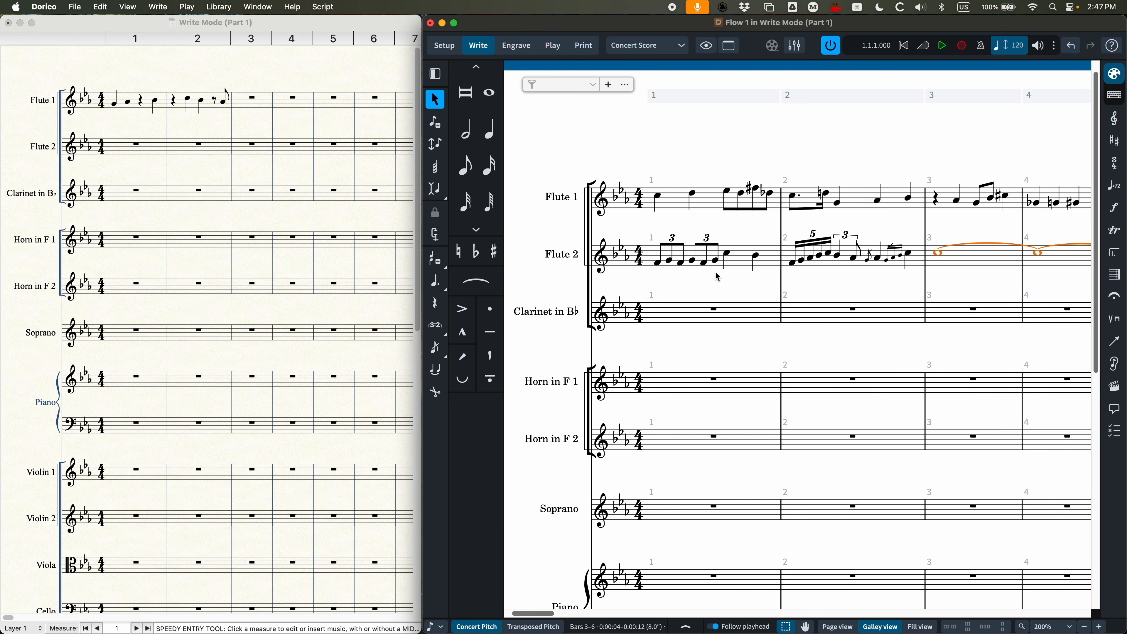
scroll(717, 277, right, 5)
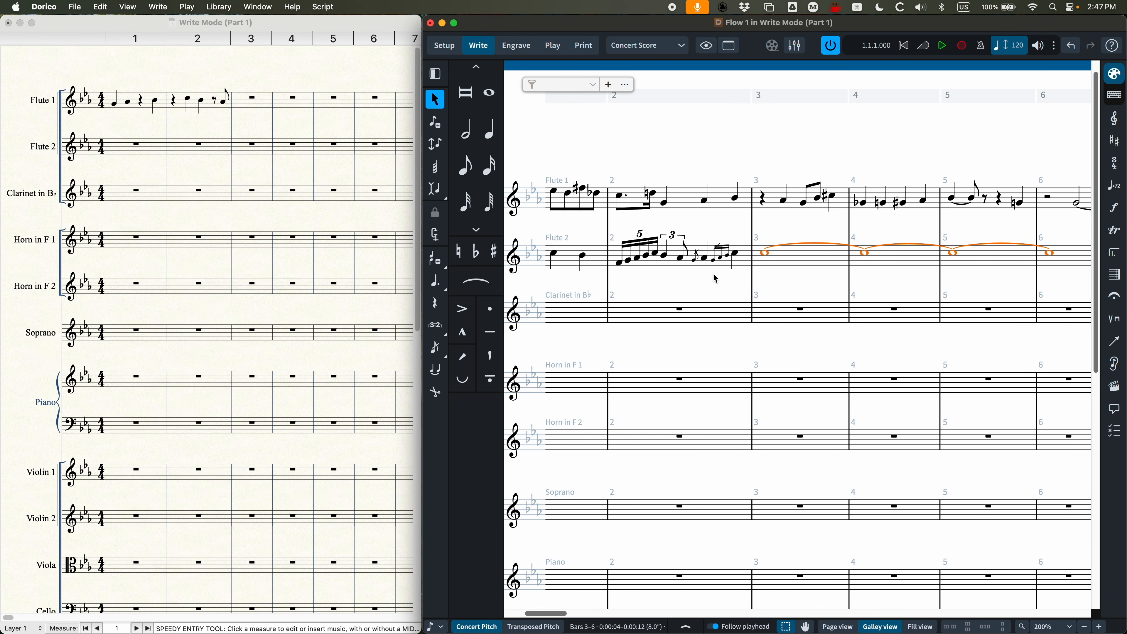
key(BackSpace)
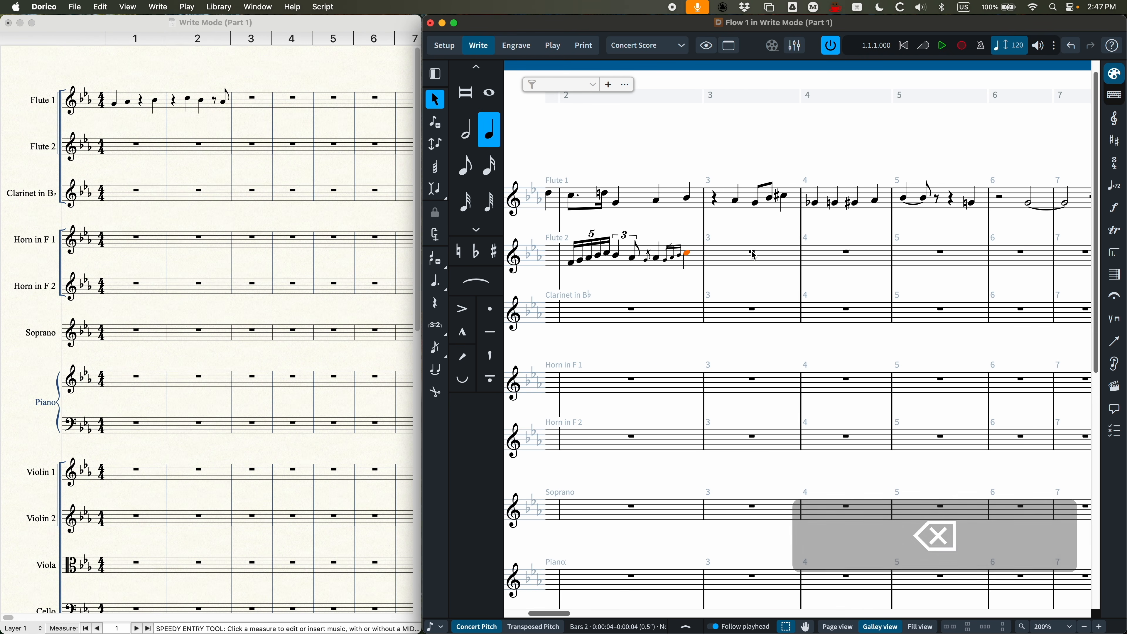
Step: Start note input at Flute 2's bar 3 and create a 5:4 sixteenth-note tuplet on beat 1
key(Return)
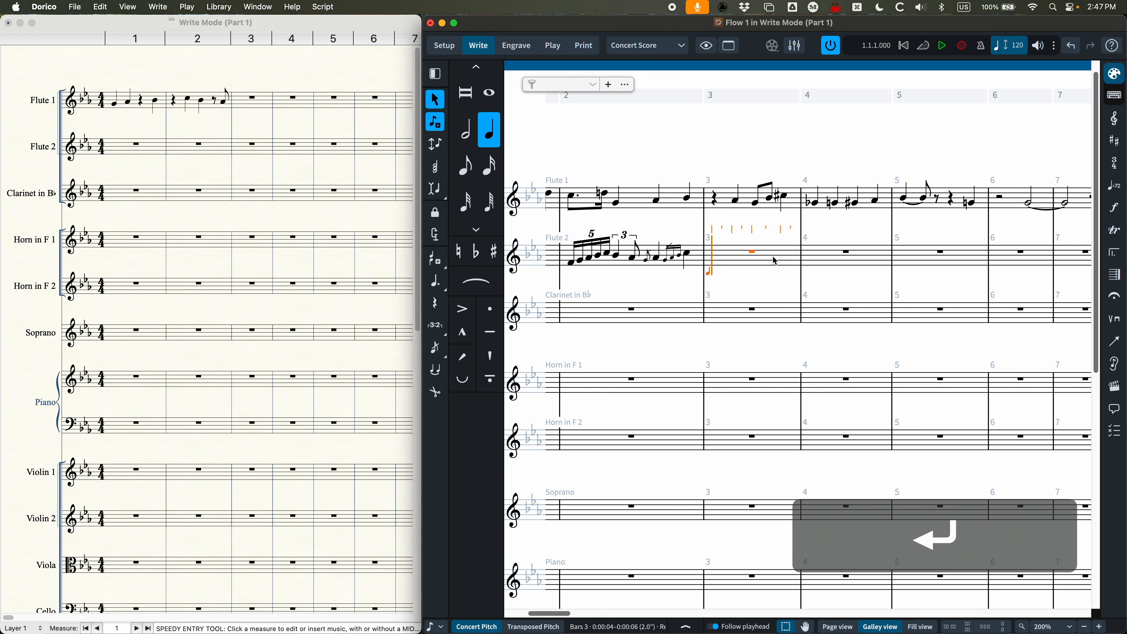
key(semicolon)
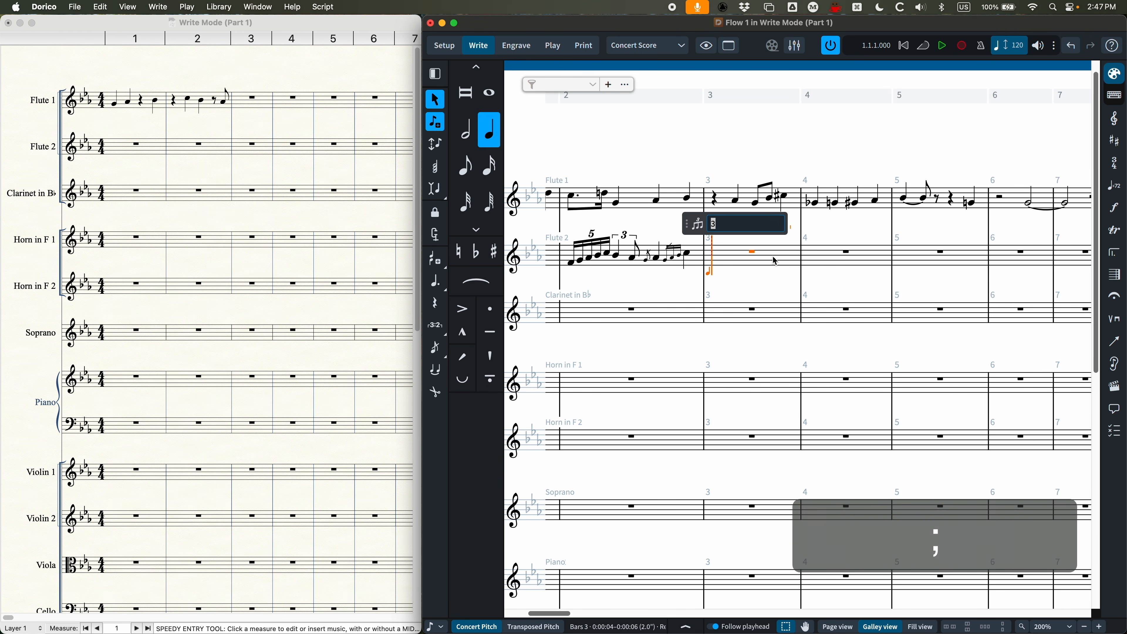
key(Escape)
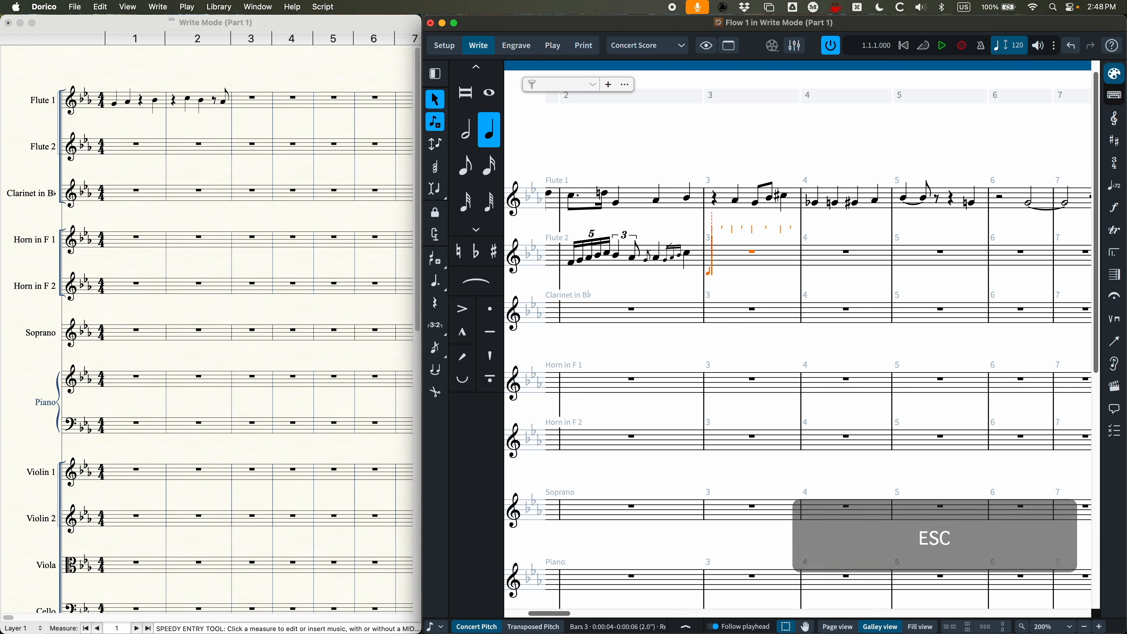
key(3)
key(semicolon)
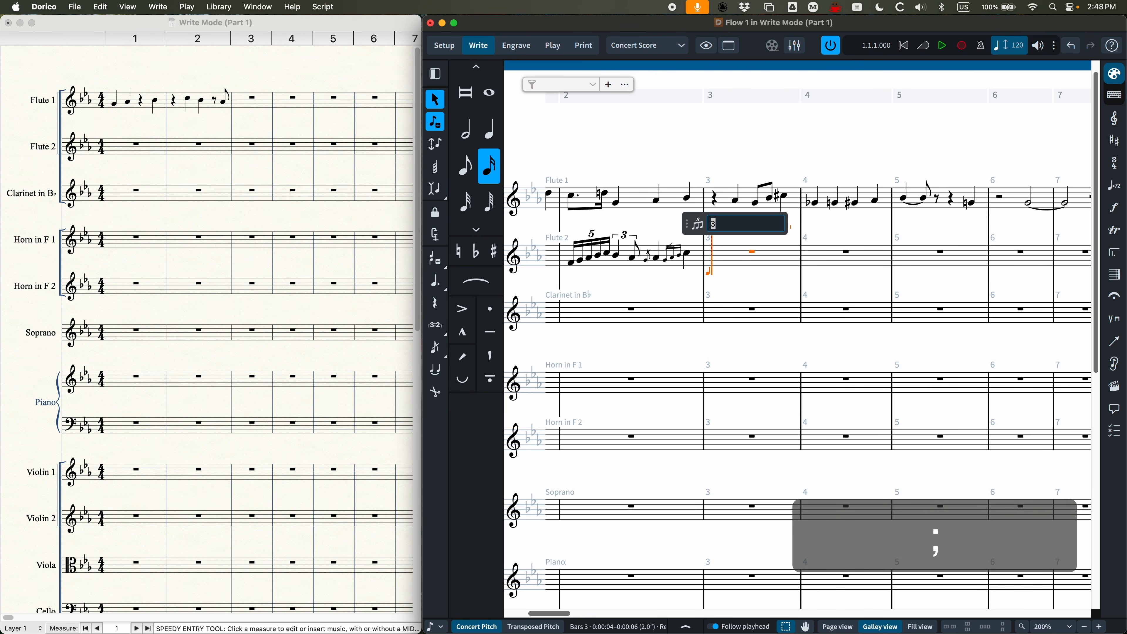
text(5:4)
key(Return)
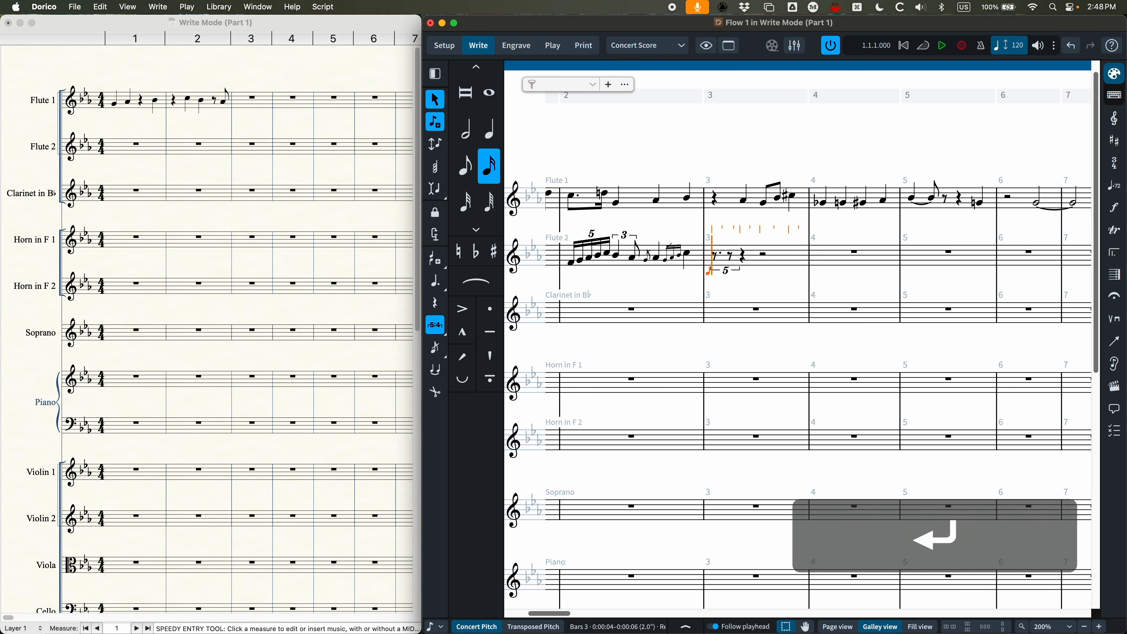
Step: Fill the 5:4 tuplet on beat 1 of Flute 2's bar 3 with G A B C D, and end tuplet input
key(g)
key(a)
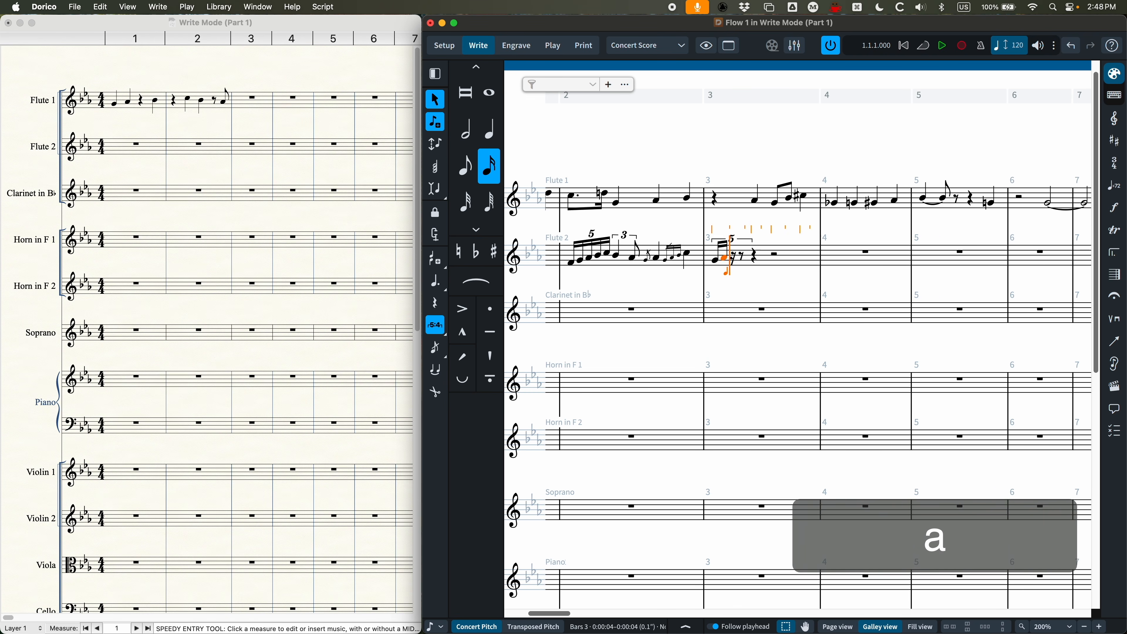
key(b)
key(c)
key(d)
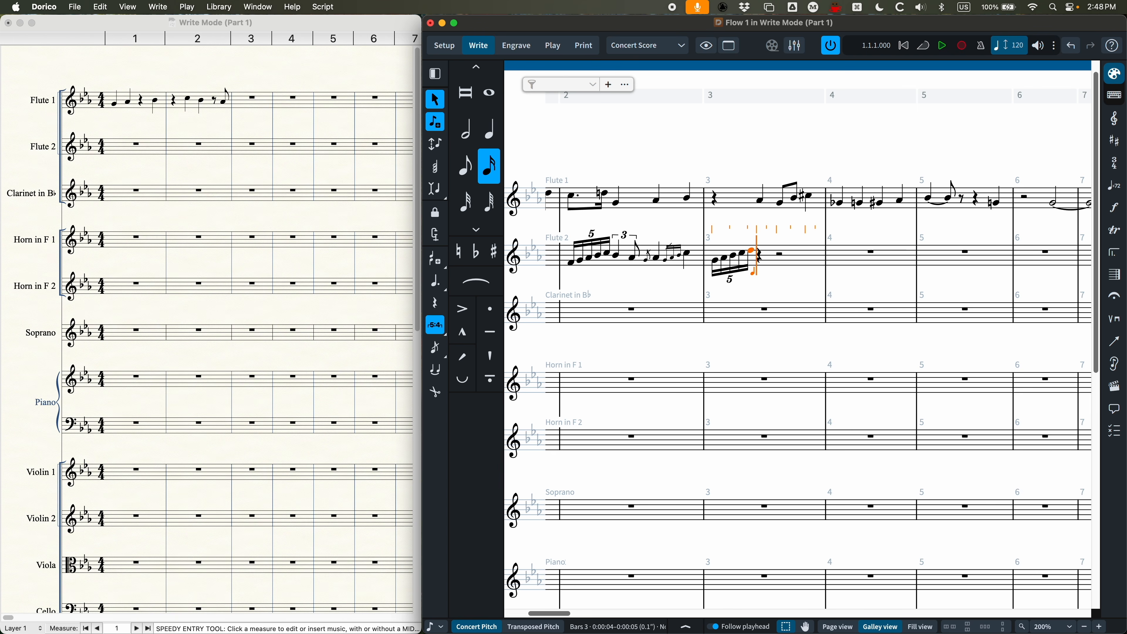
key(shift+semicolon)
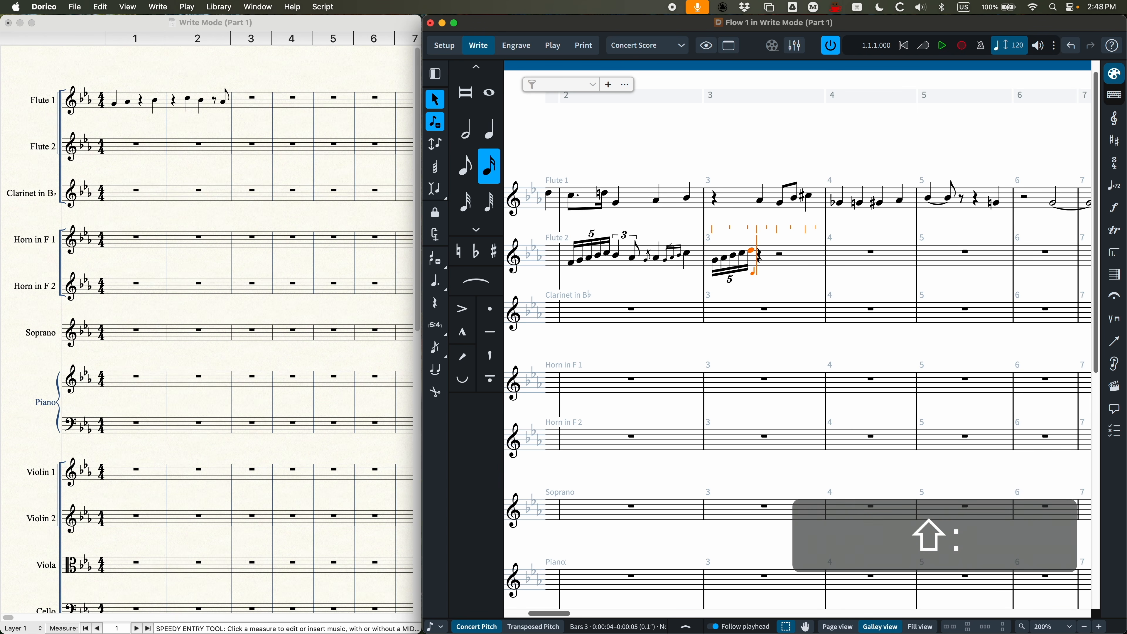
Step: Enter an eighth-note triplet D E D on beat 2 of Flute 2's bar 3, tying its first D to the preceding quintuplet's D
key(4)
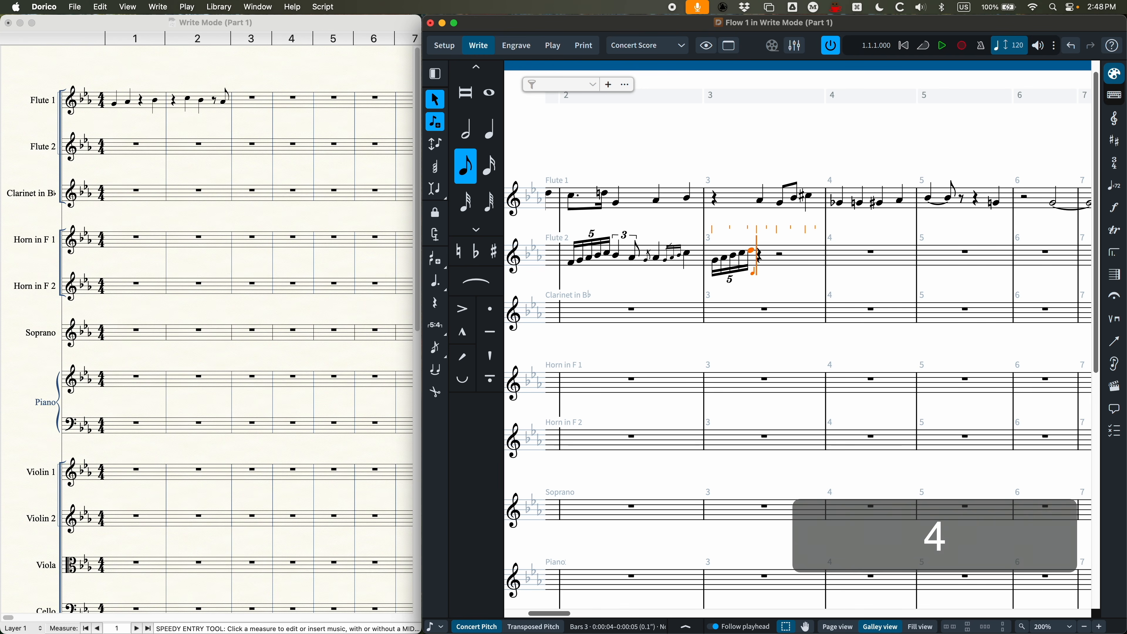
key(shift+semicolon)
text(3)
key(Return)
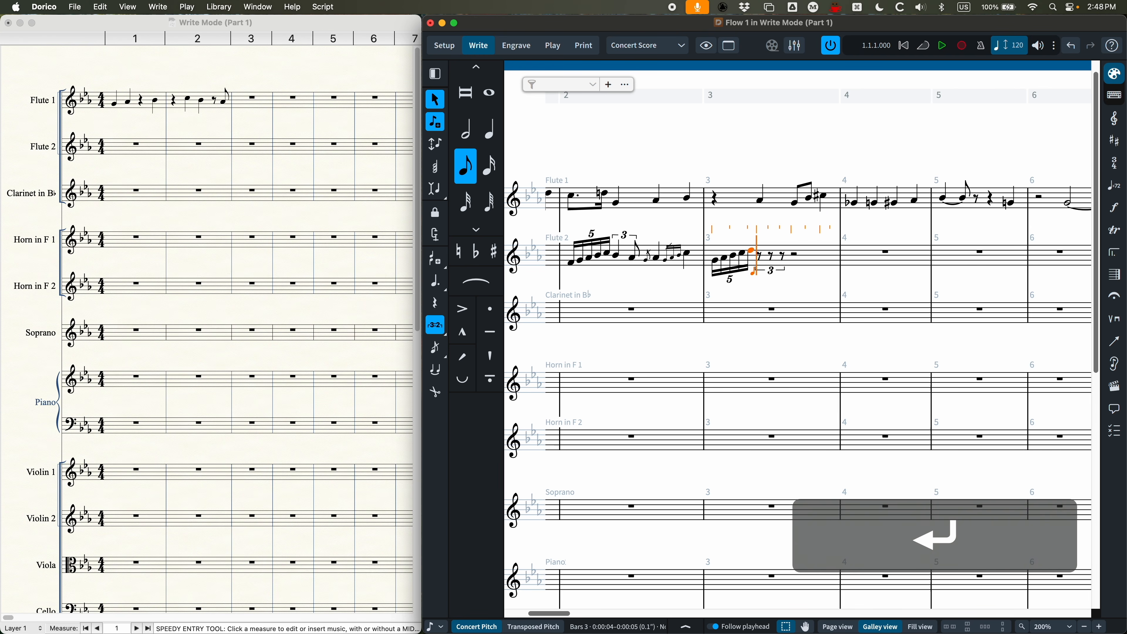
key(t)
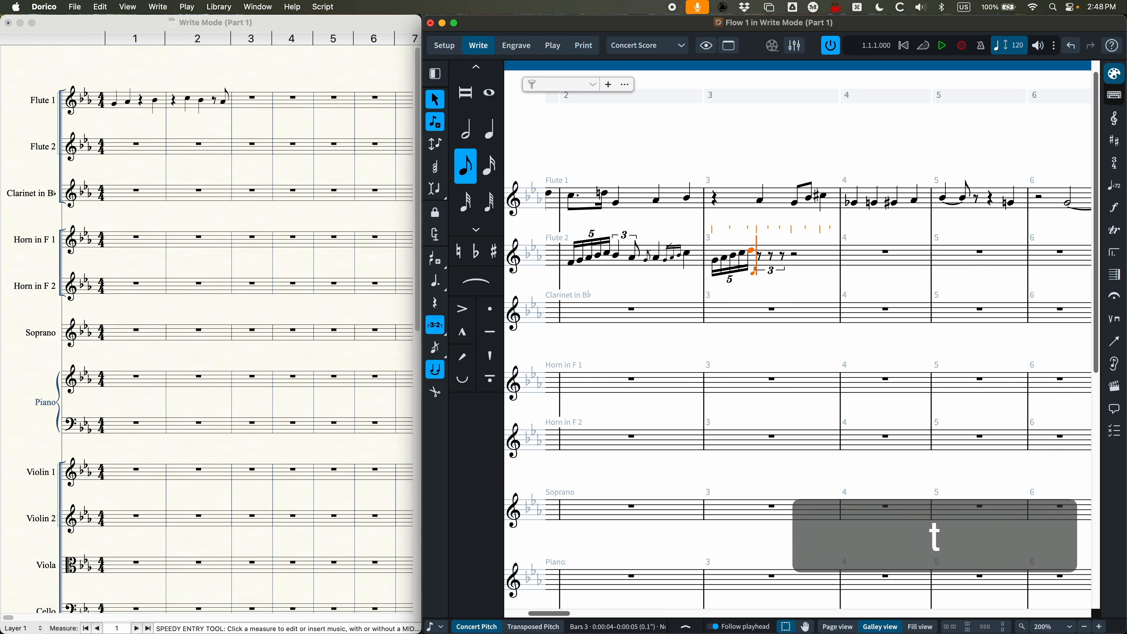
key(d)
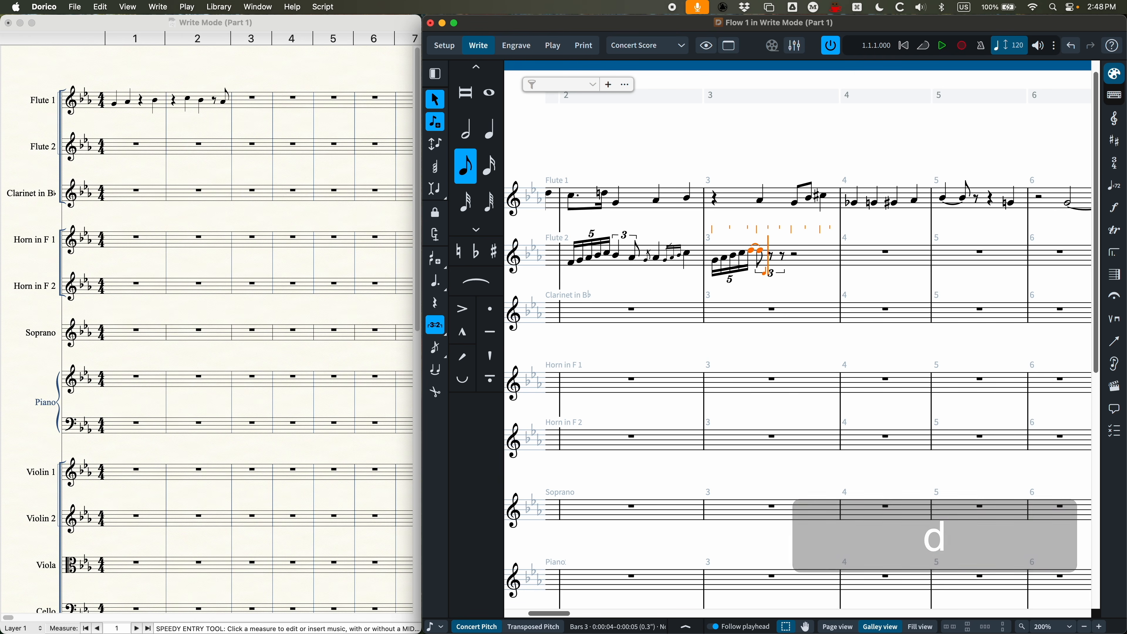
key(e)
key(d)
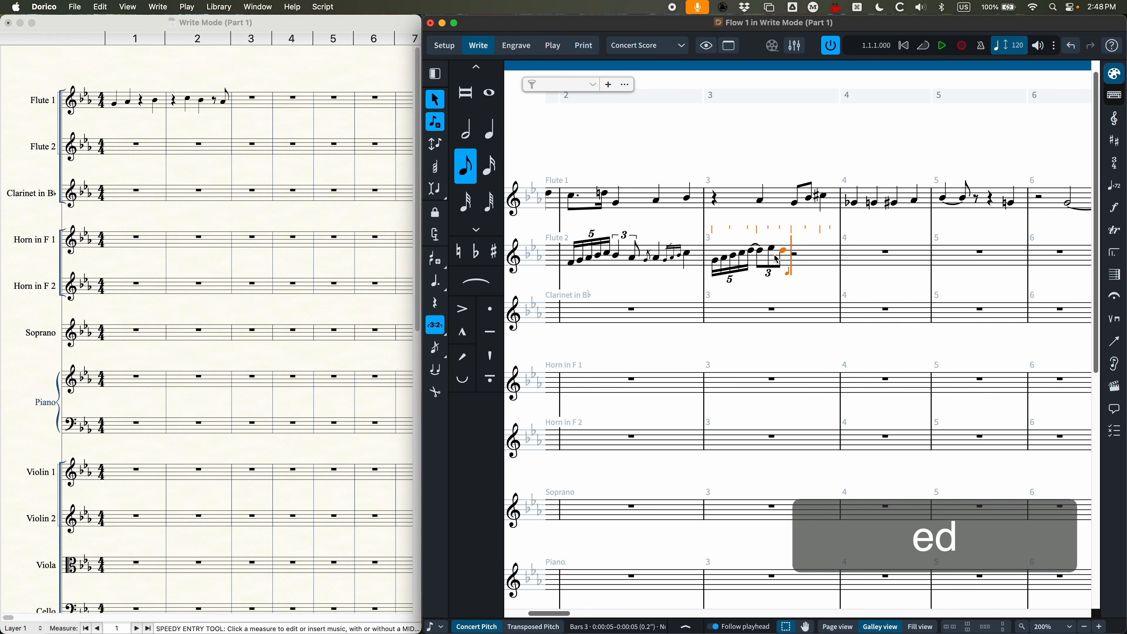
click(754, 255)
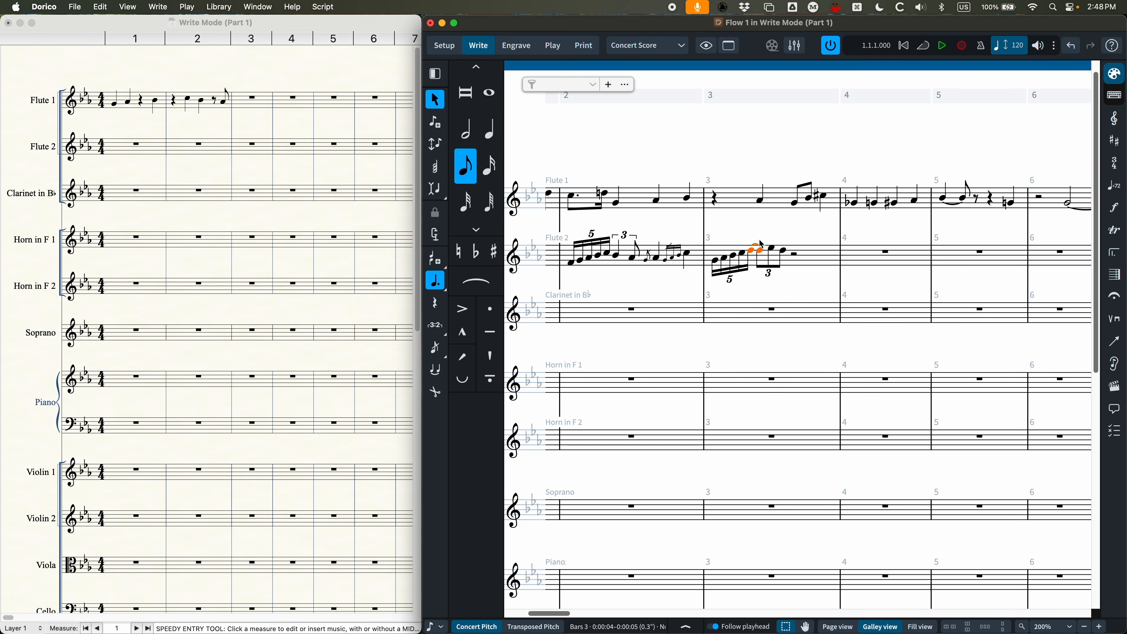
Step: Start note input at bar 4 of Flute 2 and turn on Pitch Before Duration
scroll(754, 248, right, 5)
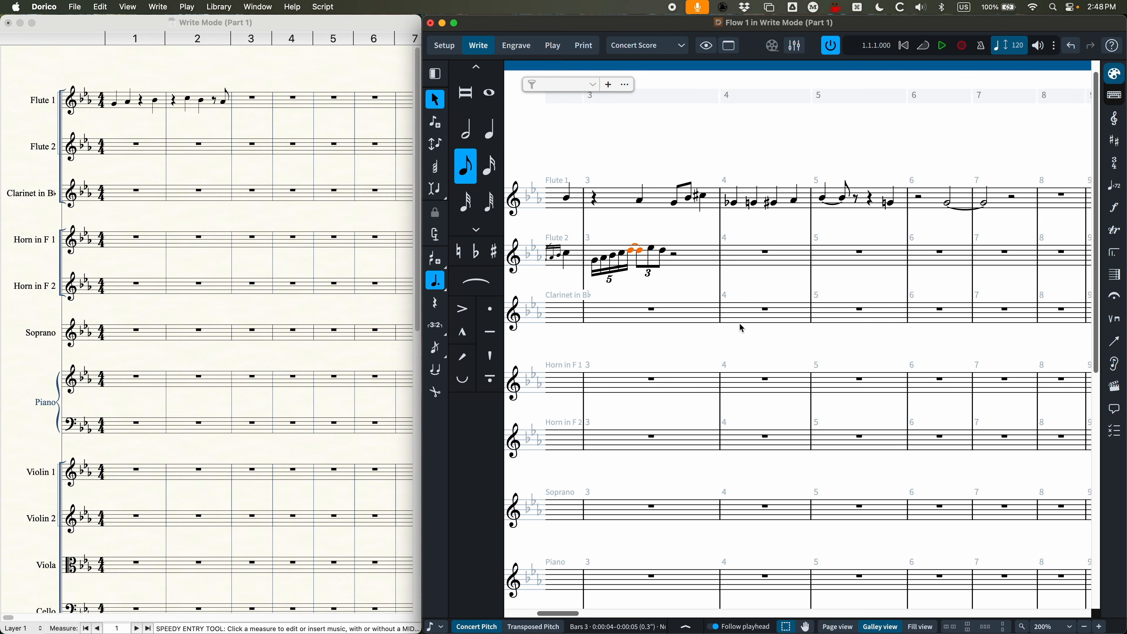
click(729, 256)
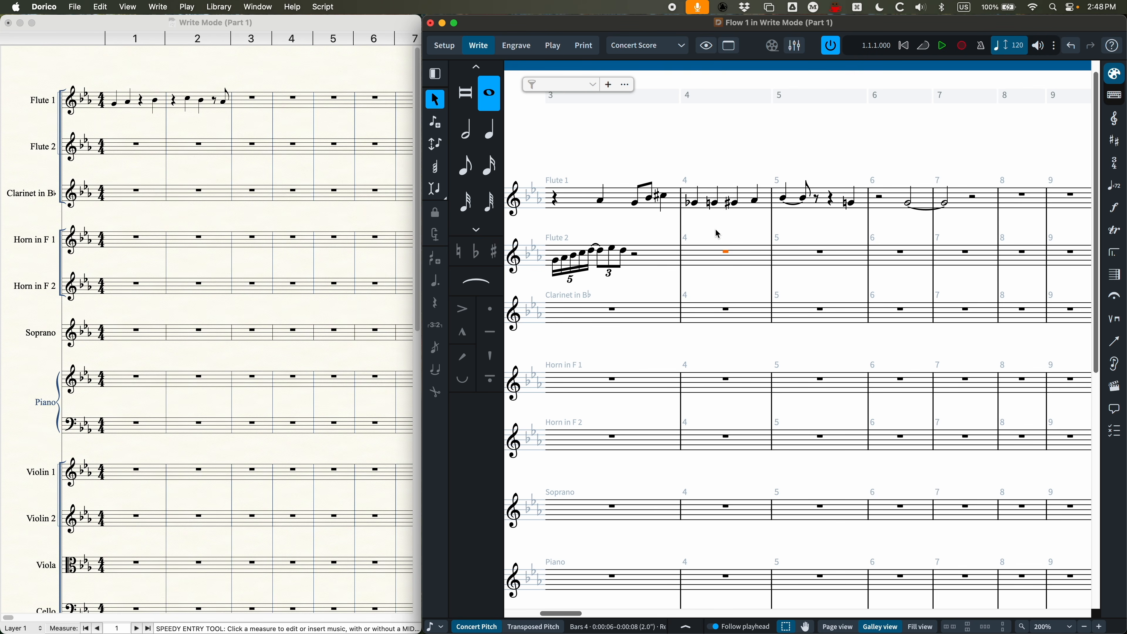
key(Return)
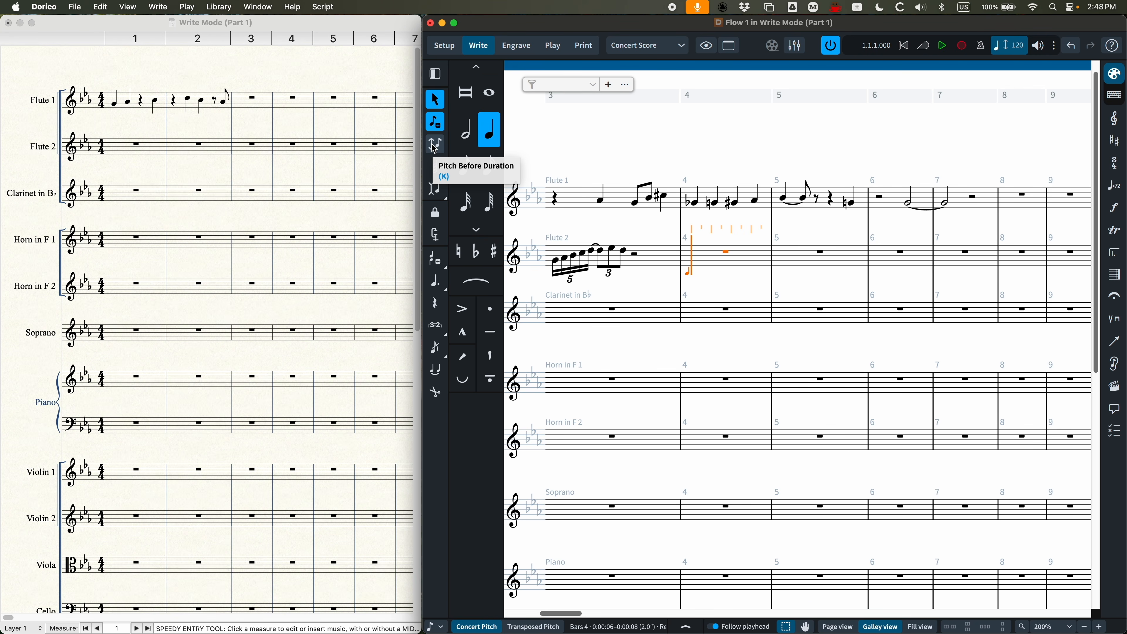
key(k)
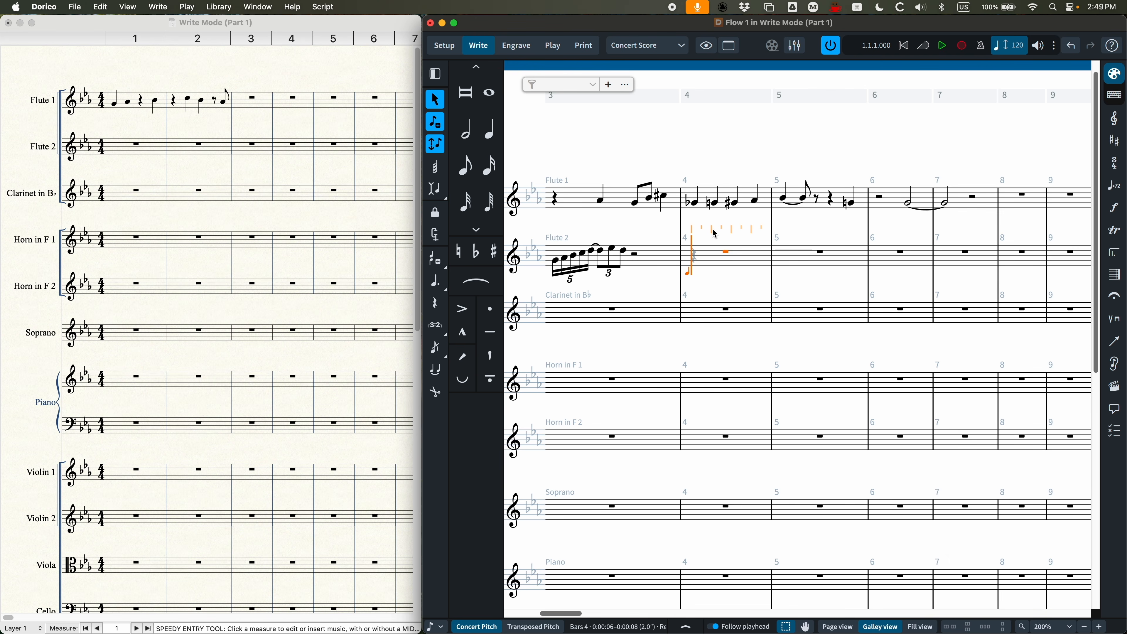
Step: Fill bar 4 of Flute 2 with quarter notes G, A and B followed by eighth notes C and B
key(g)
key(5)
key(5)
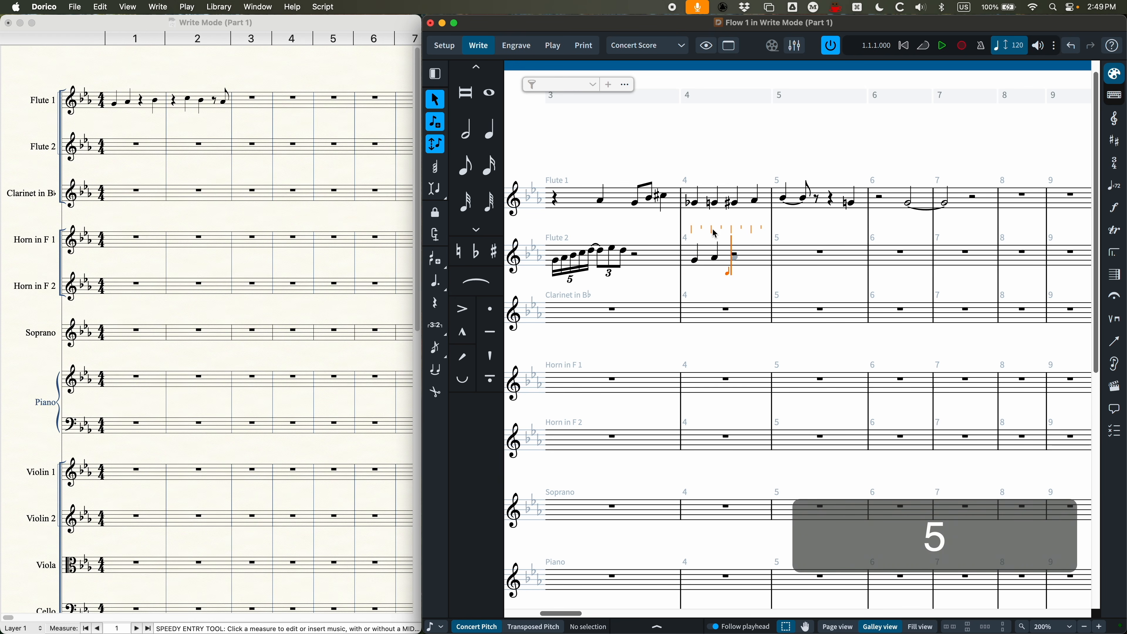
key(5)
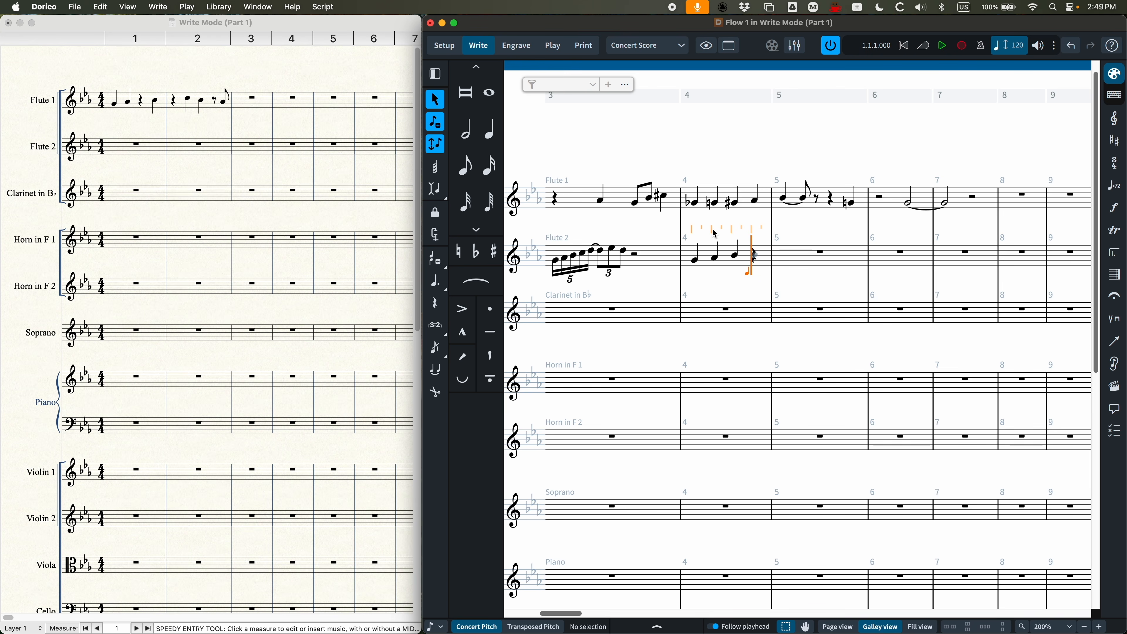
key(c)
key(4)
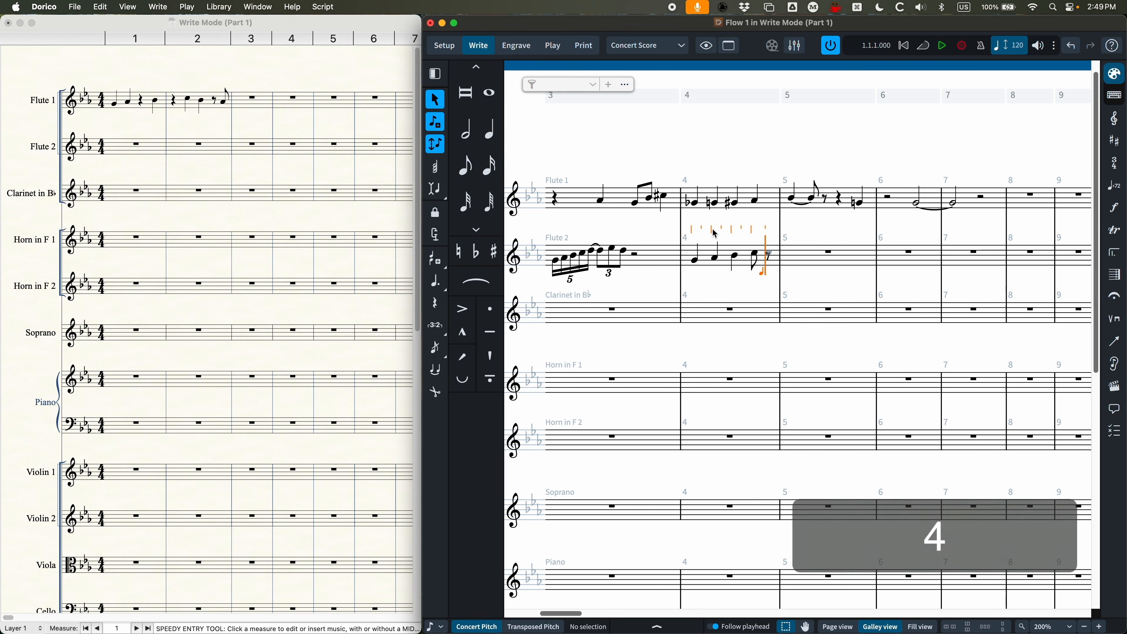
key(minus)
key(b)
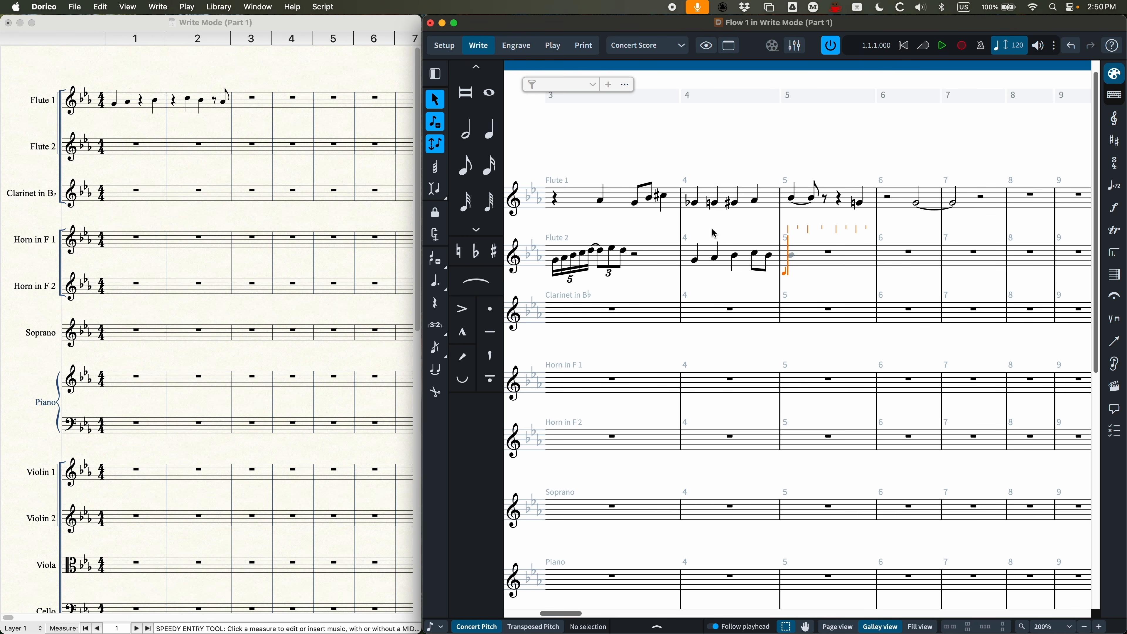
Step: Enter a quarter-note B, a quarter rest and another quarter-note B in Flute 2's bar 5, and advance past beat 4
key(super+equal)
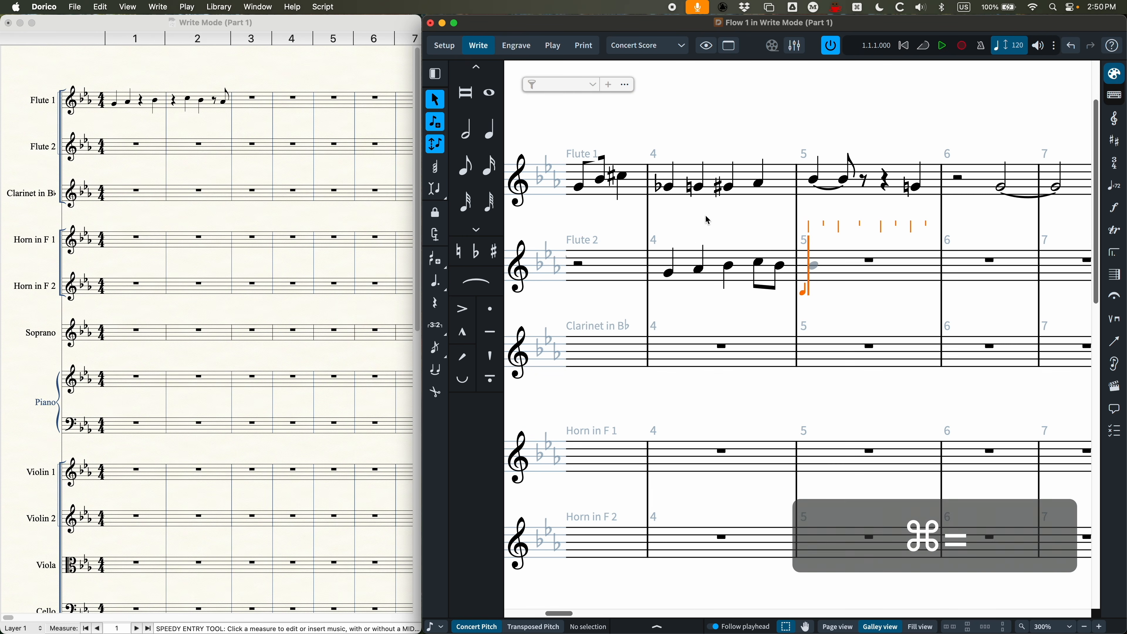
key(5)
click(823, 273)
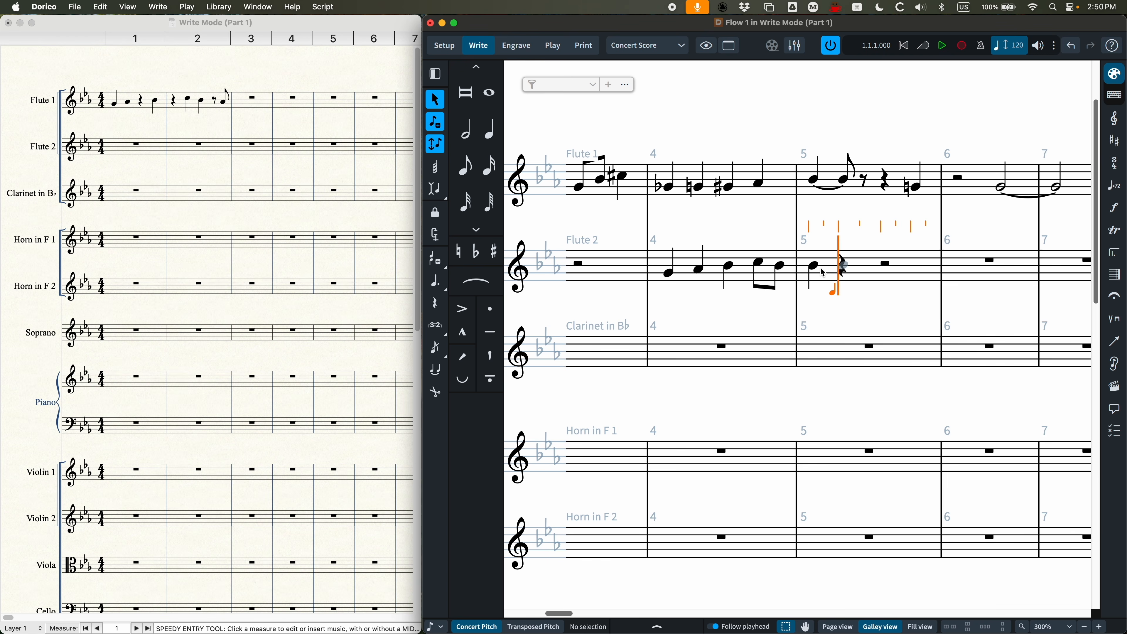
key(comma)
key(5)
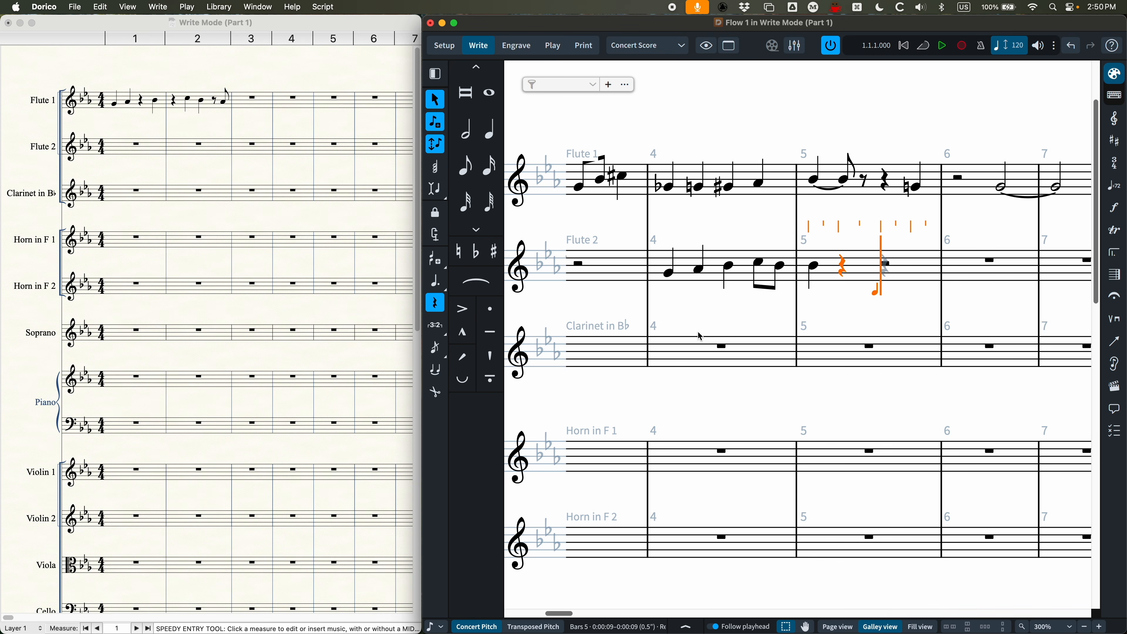
key(b)
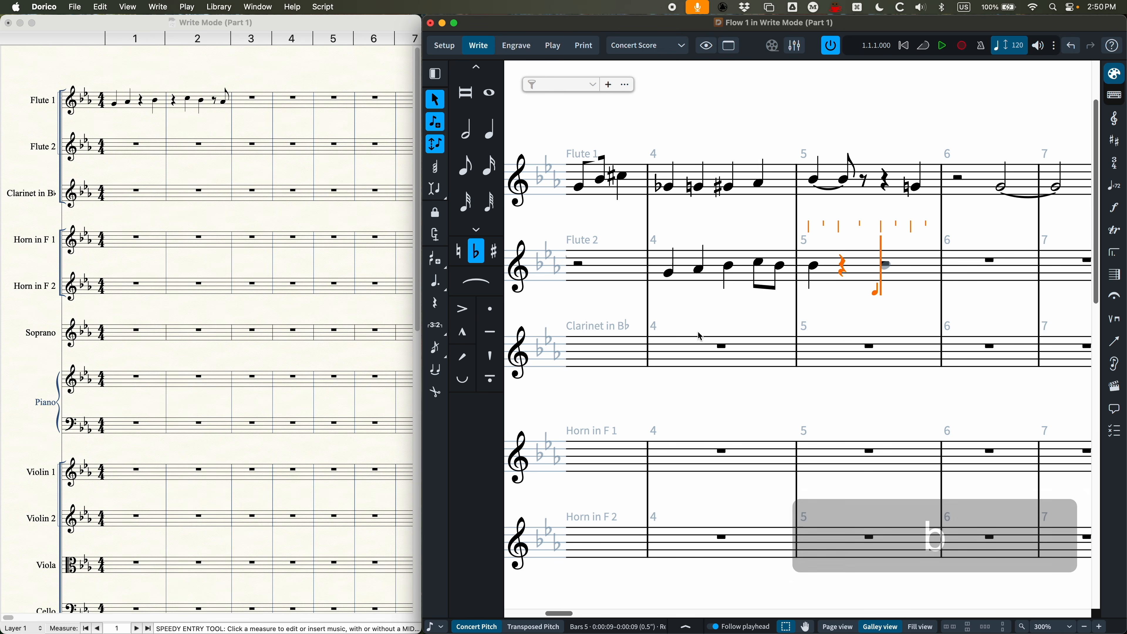
key(5)
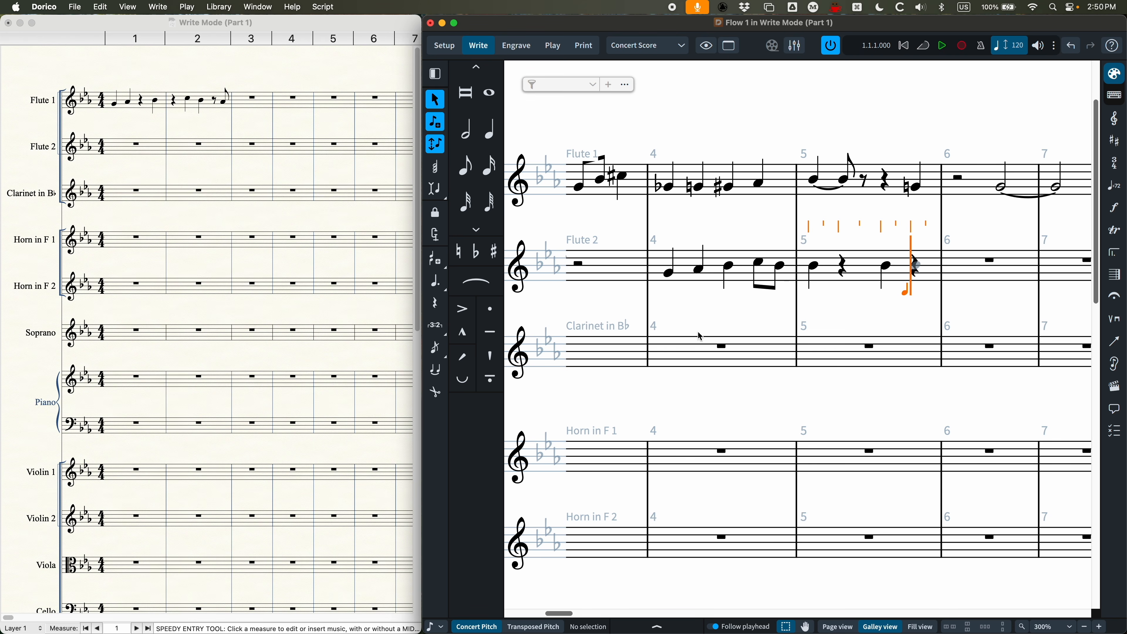
key(space)
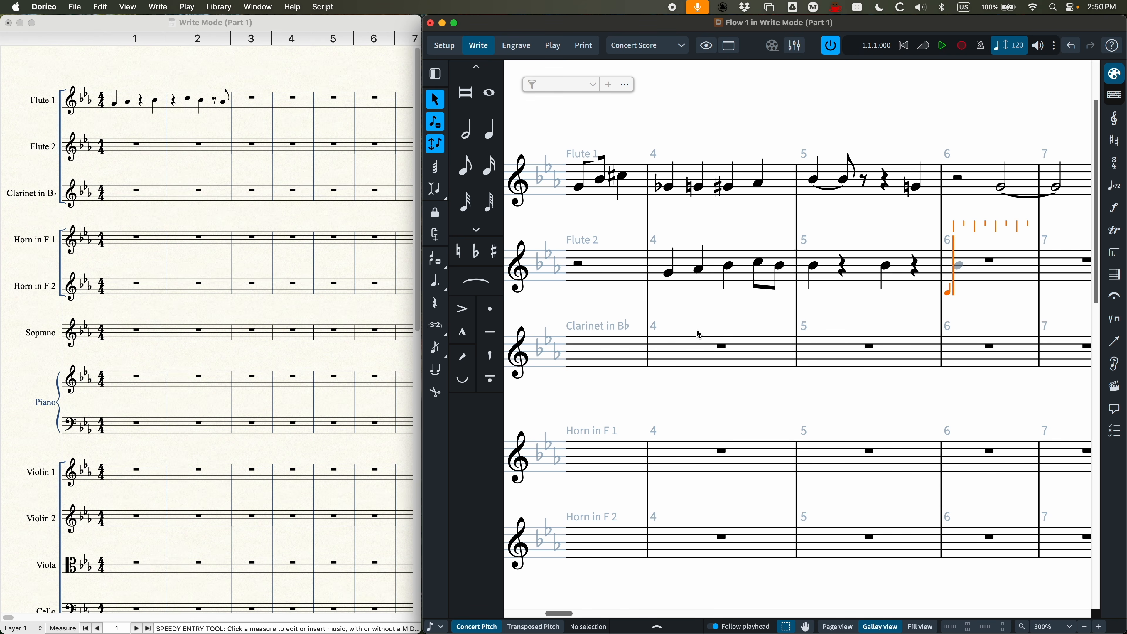
Step: Step the input caret forward and back around the start of Flute 2's bar 6
key(Right)
key(Right)
key(Left)
key(Left)
key(Left)
key(Right)
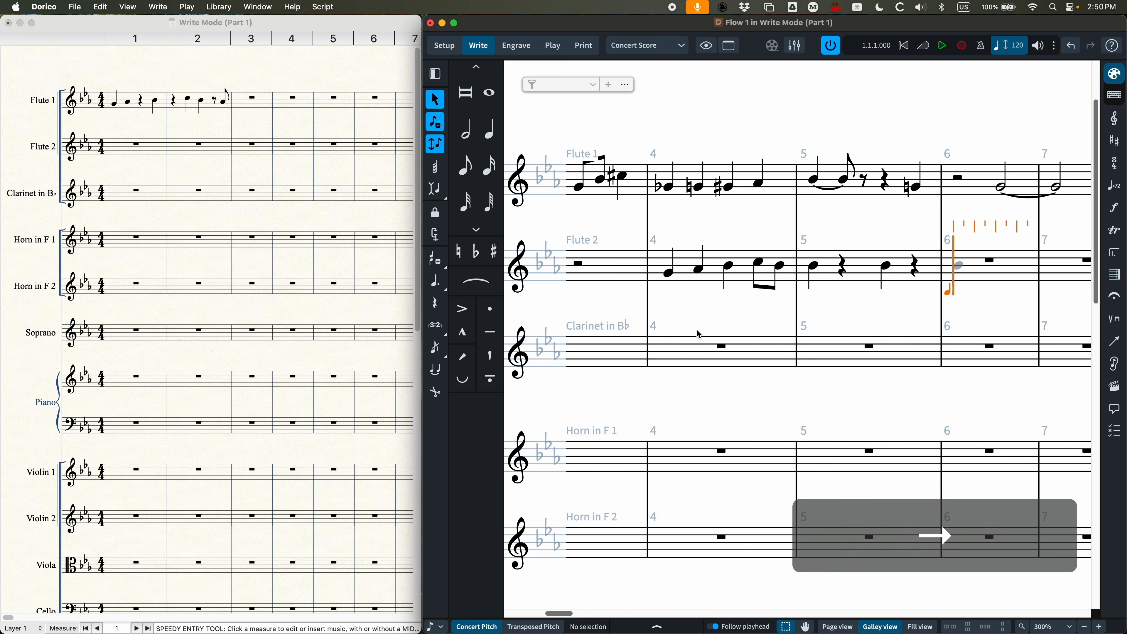
Step: Start note input at bar 1 of the Piano's upper staff, turn off Pitch Before Duration and fill the bar with four ascending quarter-note triads
key(super+minus)
key(super+minus)
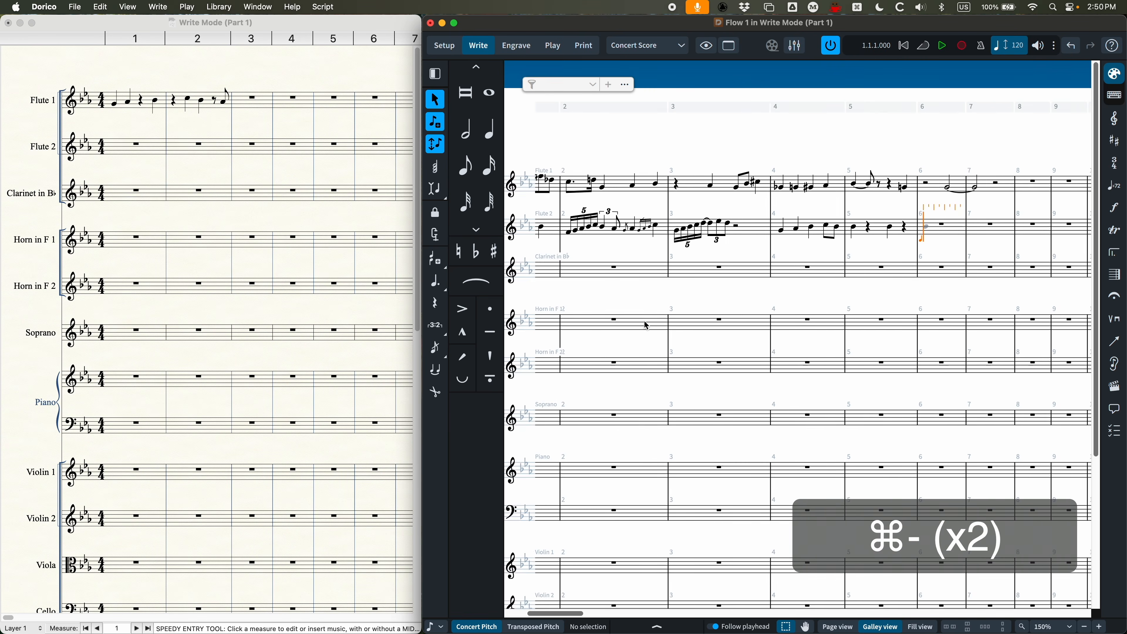
scroll(647, 326, left, 5)
scroll(646, 326, down, 5)
click(680, 326)
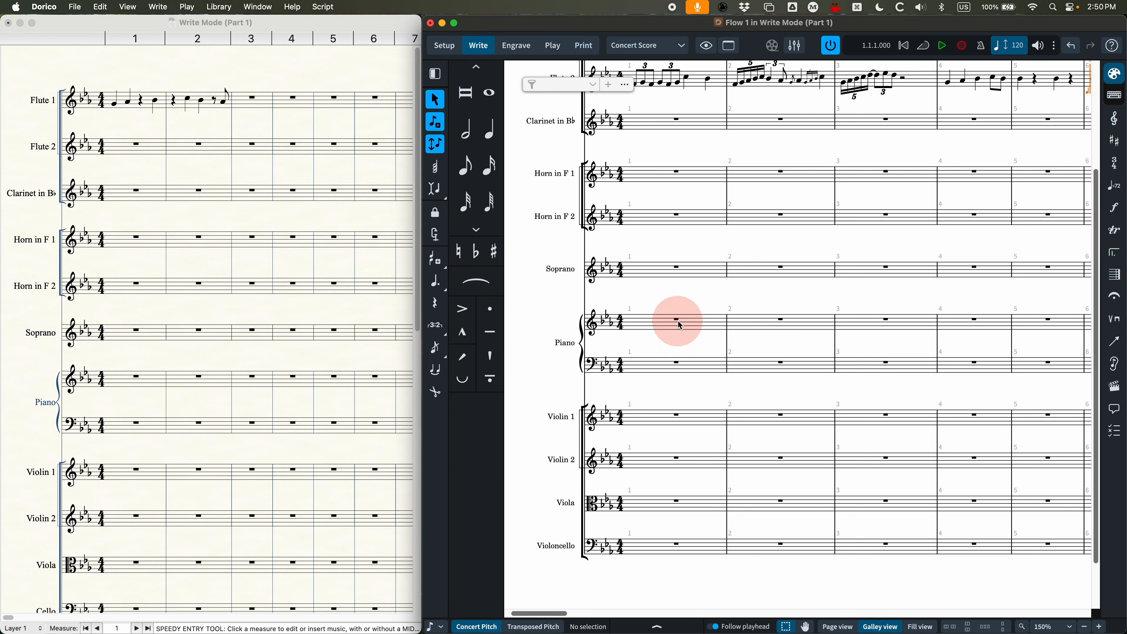
key(Return)
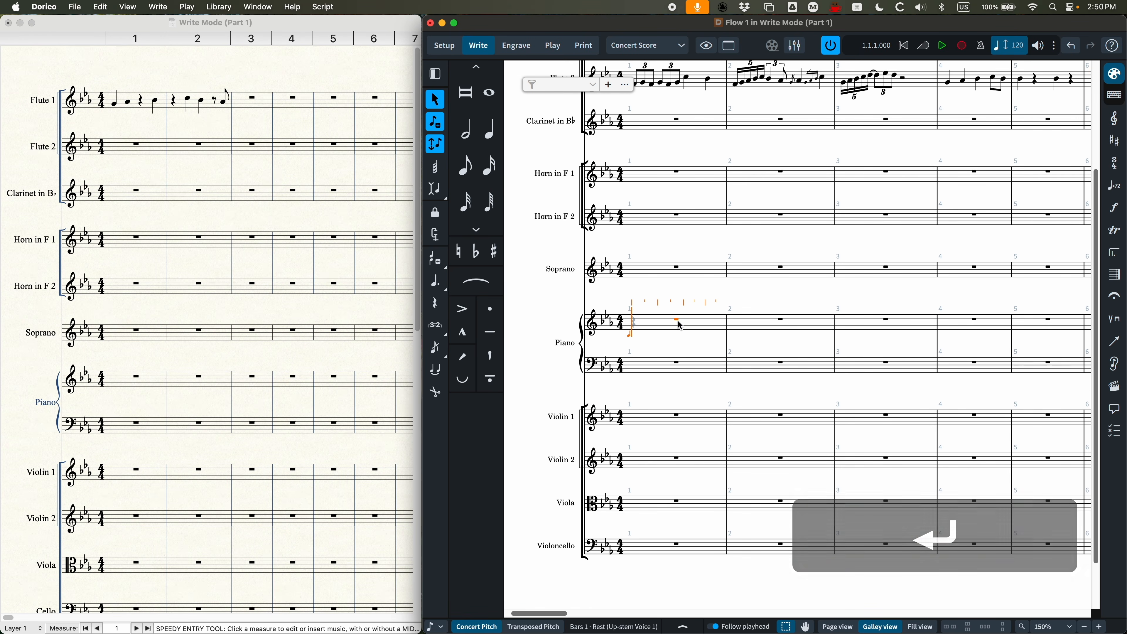
key(k)
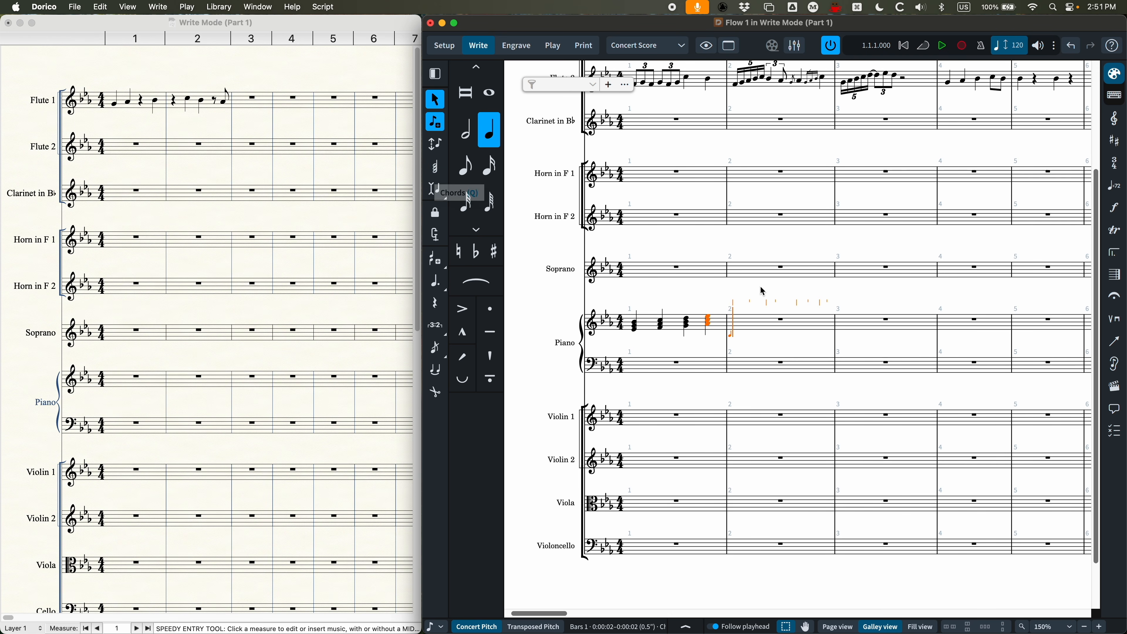
Step: Turn on chord input and enter a quarter-note chord E G B D on beat 1 of the Piano's bar 2
key(q)
key(super+equal)
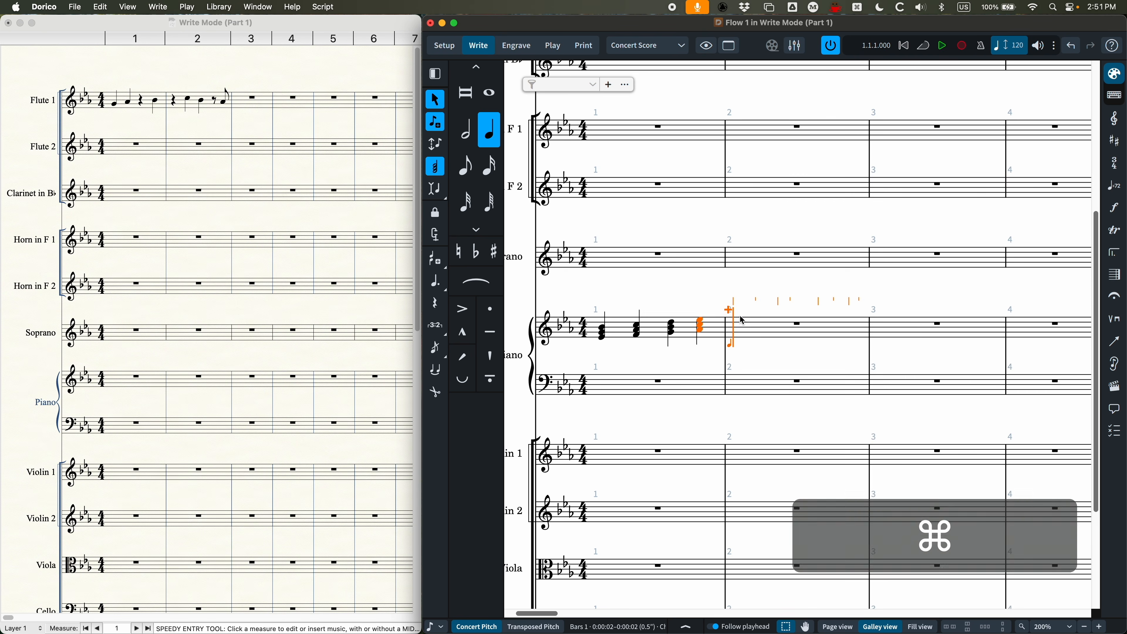
key(super+equal)
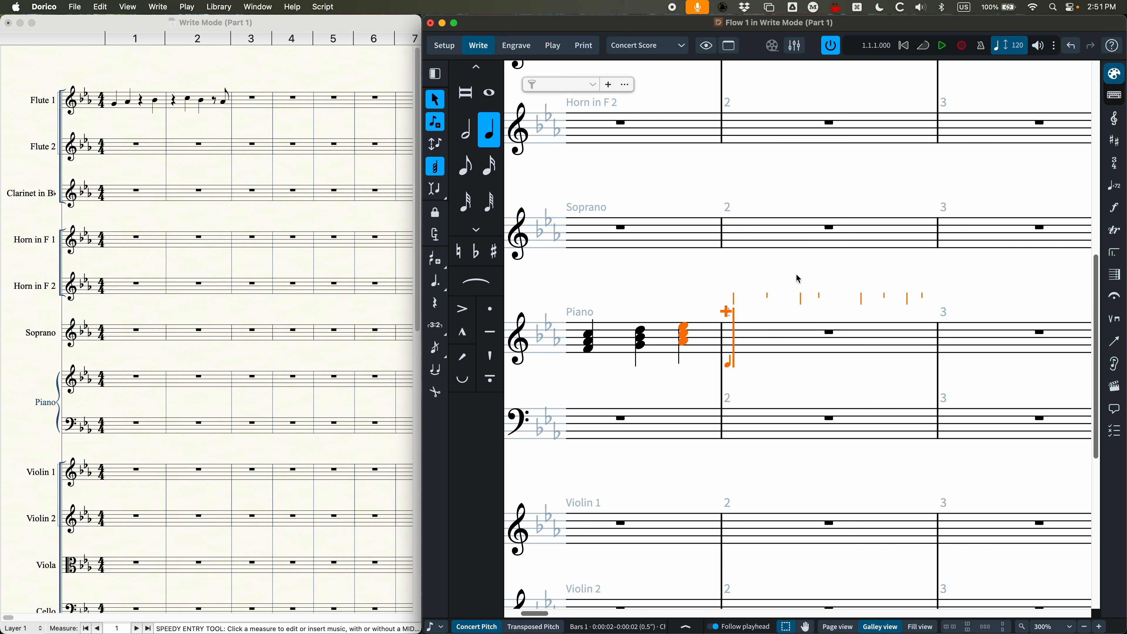
key(e)
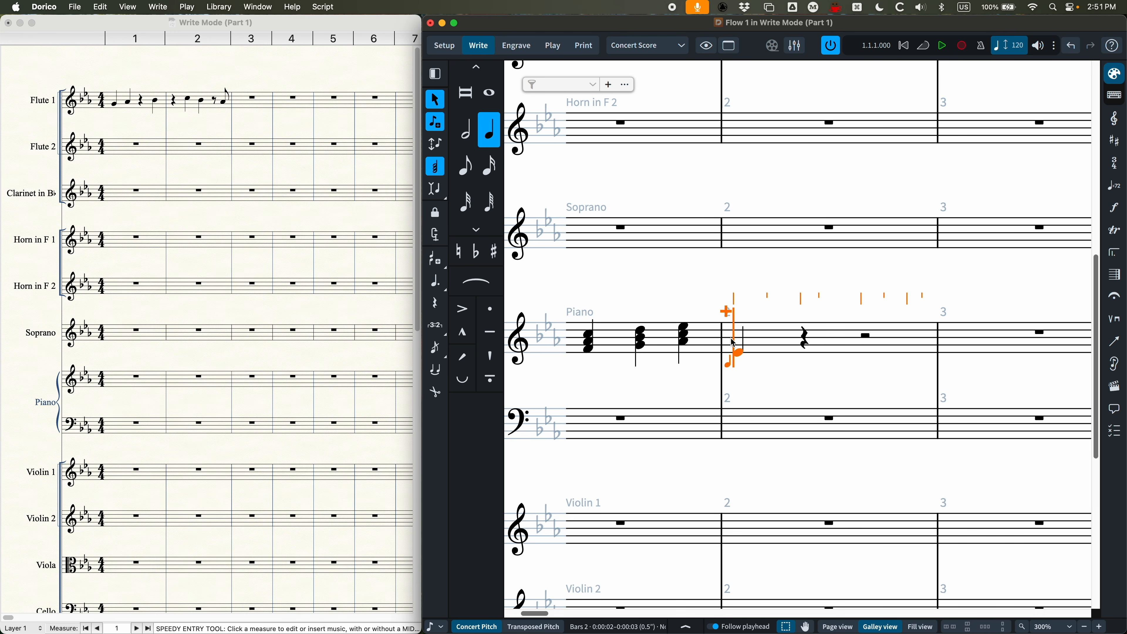
key(g)
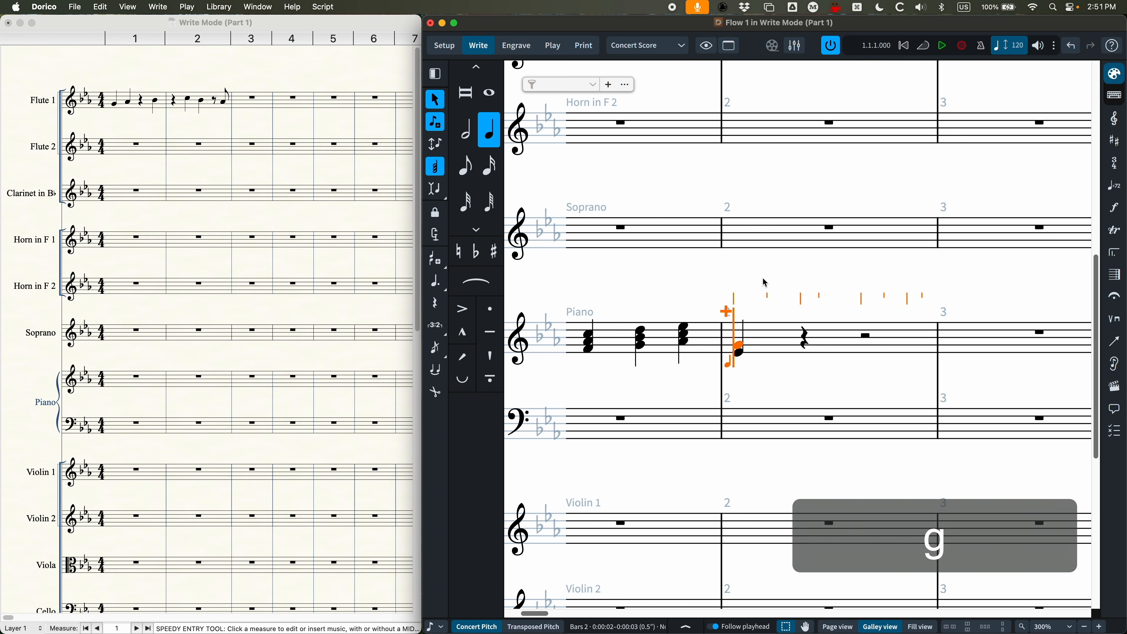
key(b)
key(d)
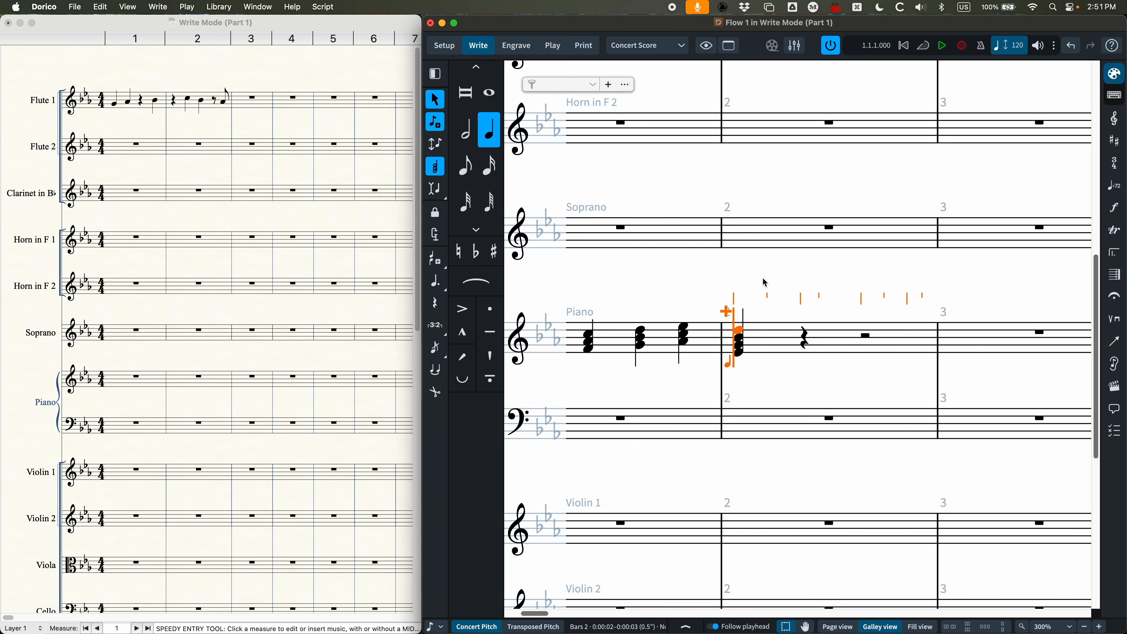
key(space)
Step: Enter a quarter-note chord F A C E on beat 2 of the Piano's bar 2 and advance to beat 3
key(f)
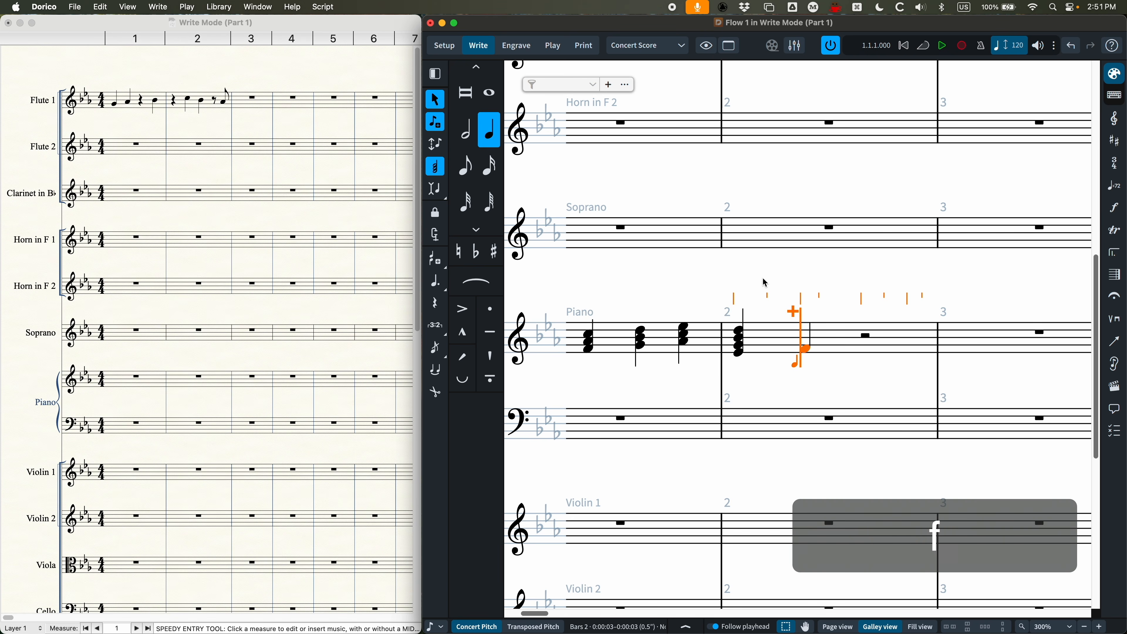
key(a)
key(c)
key(e)
key(space)
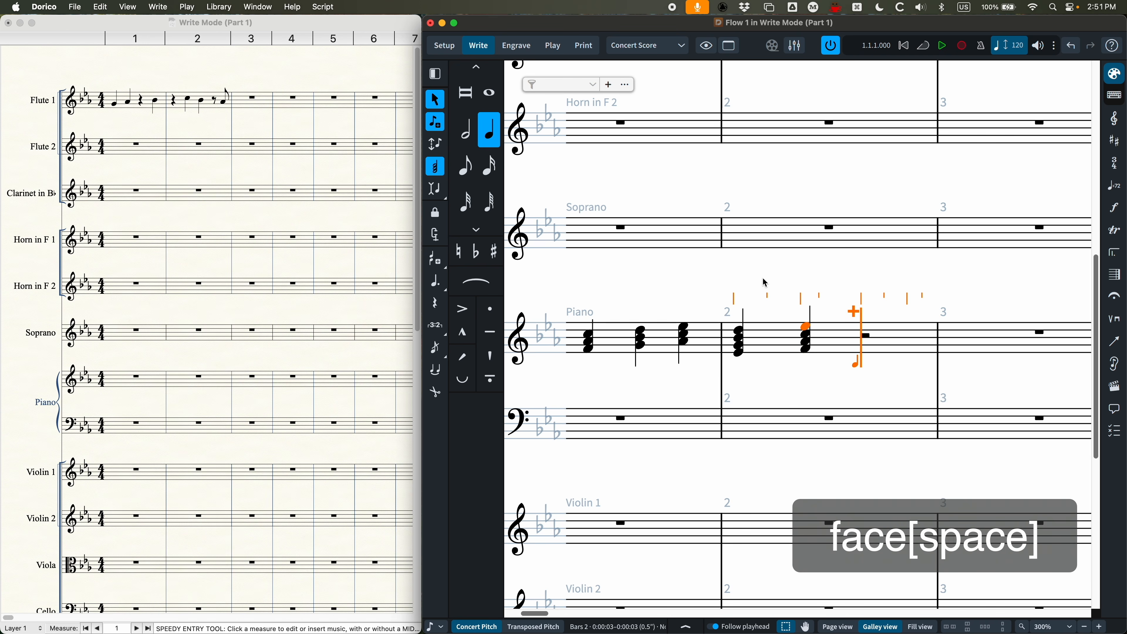
Step: Enter a quarter-note chord G B D F on beat 3 of the Piano's bar 2 and turn off chord input
key(g)
key(b)
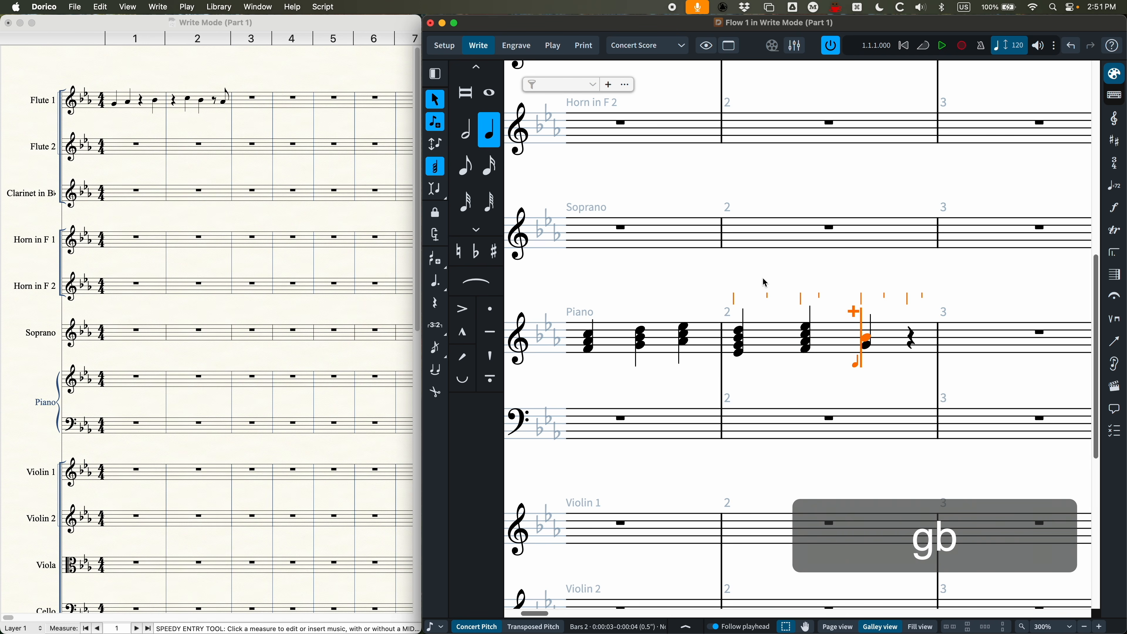
key(d)
key(f)
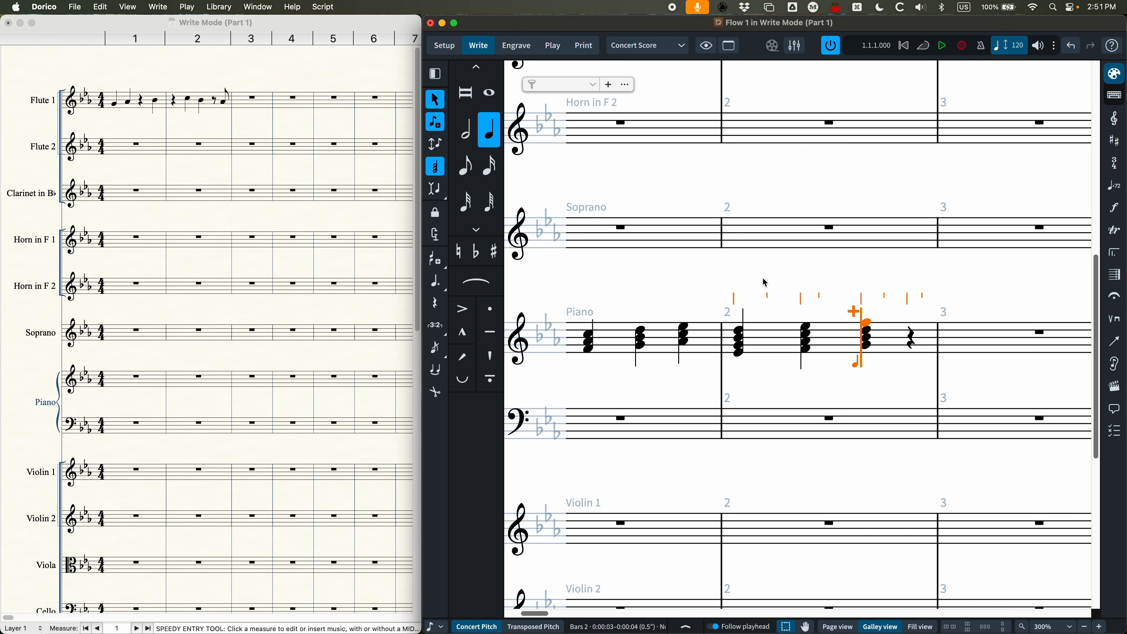
key(q)
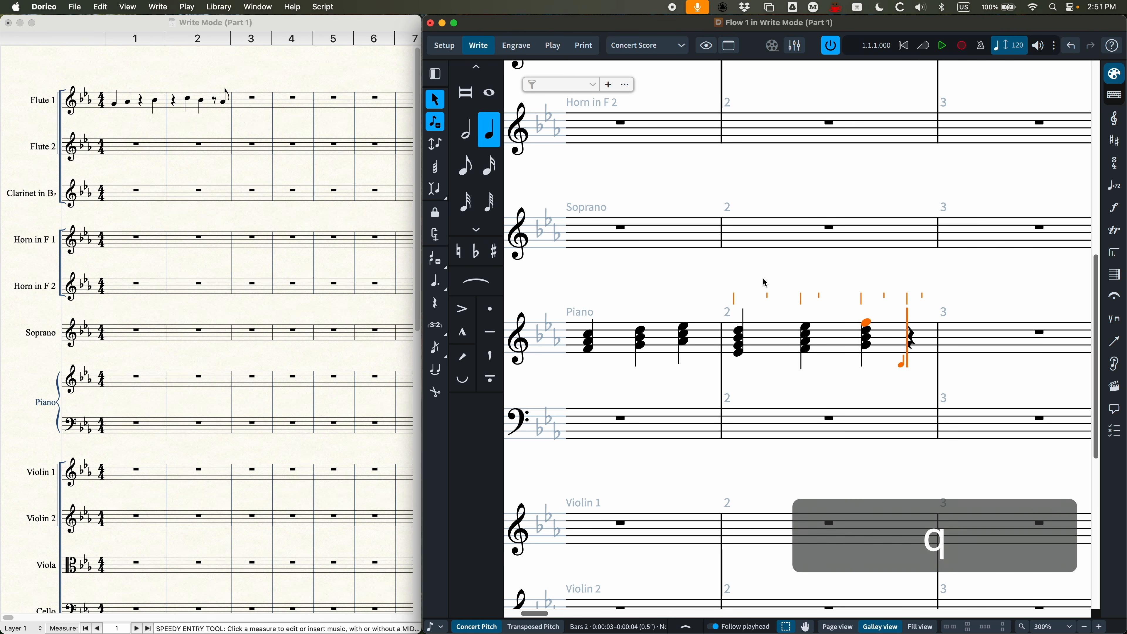
Step: Start note input on the first C in Flute 1's bar 1 and turn on Lock Duration
scroll(811, 277, up, 10)
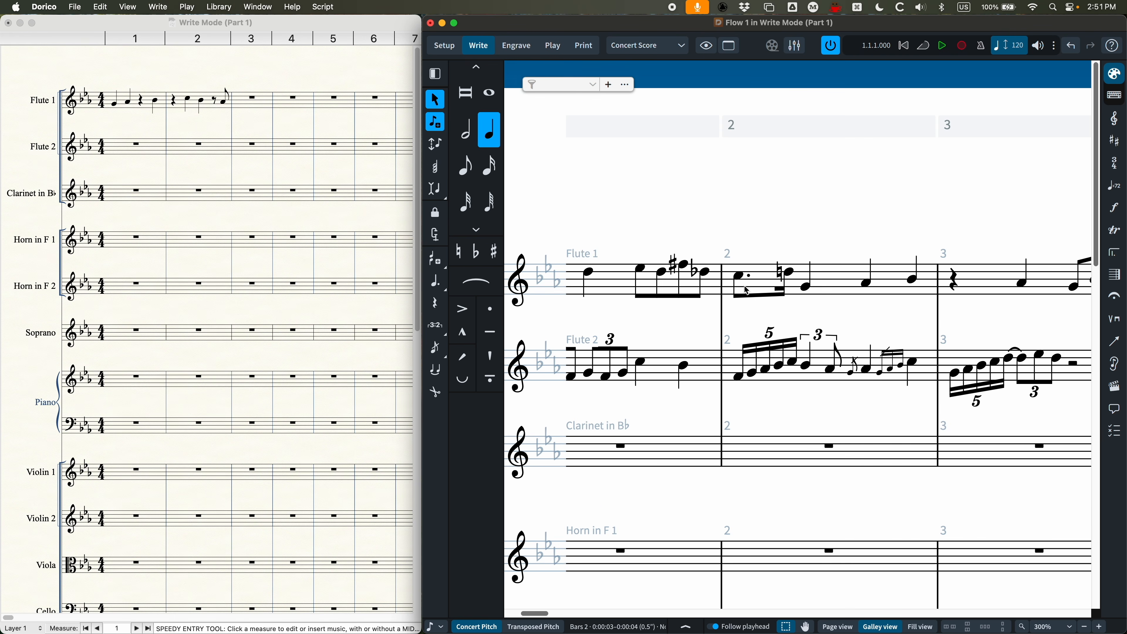
scroll(755, 282, left, 5)
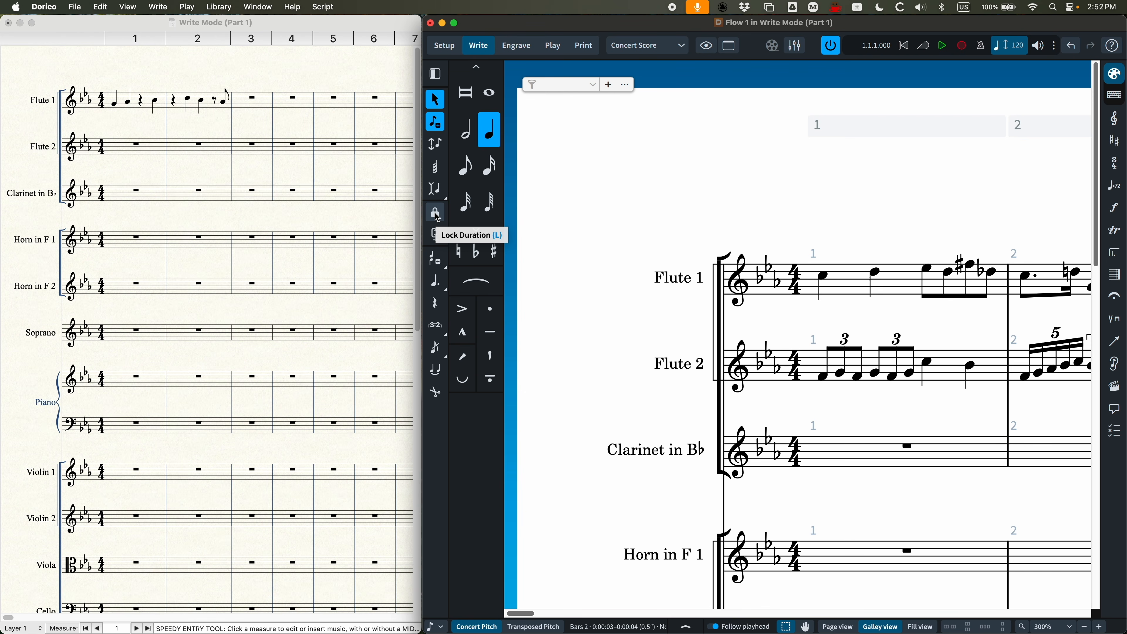
scroll(777, 288, right, 3)
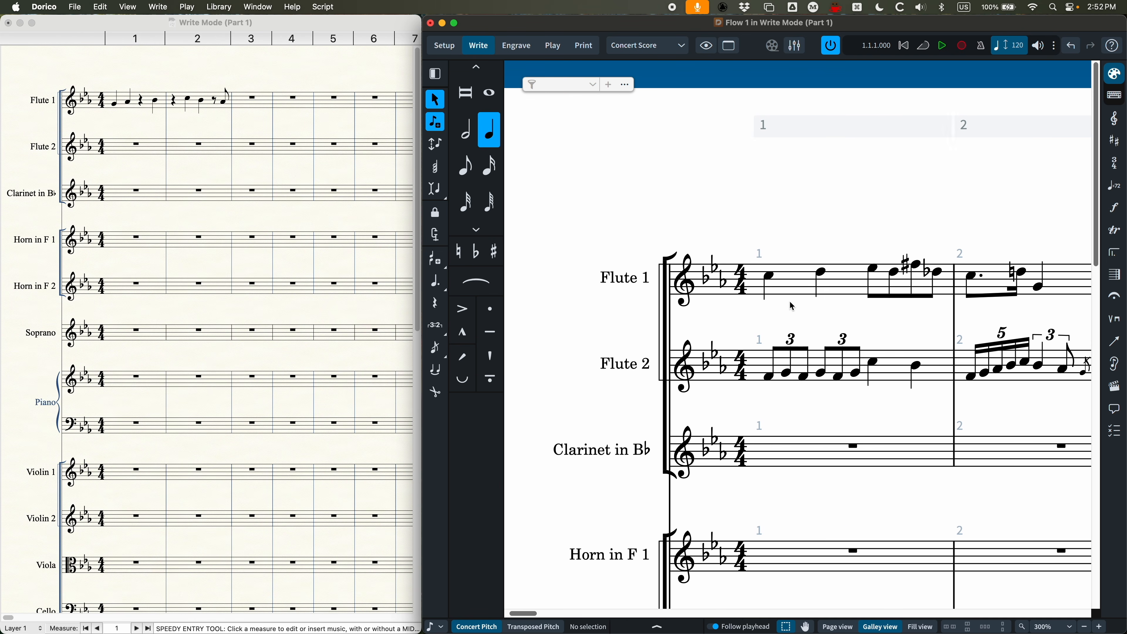
scroll(773, 303, right, 2)
click(663, 287)
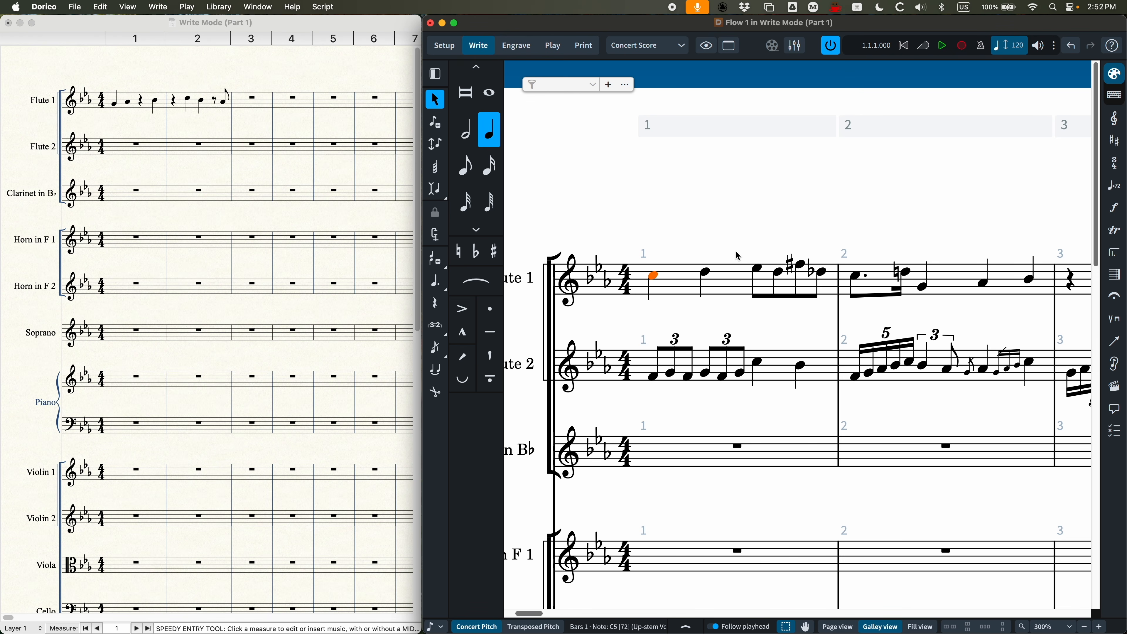
key(Return)
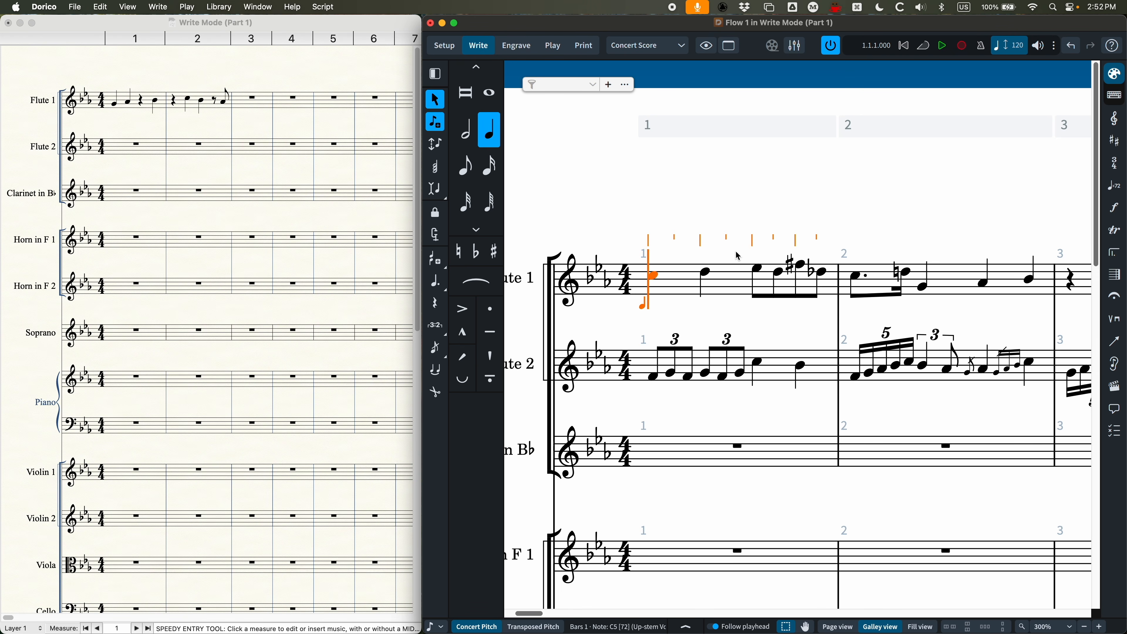
key(l)
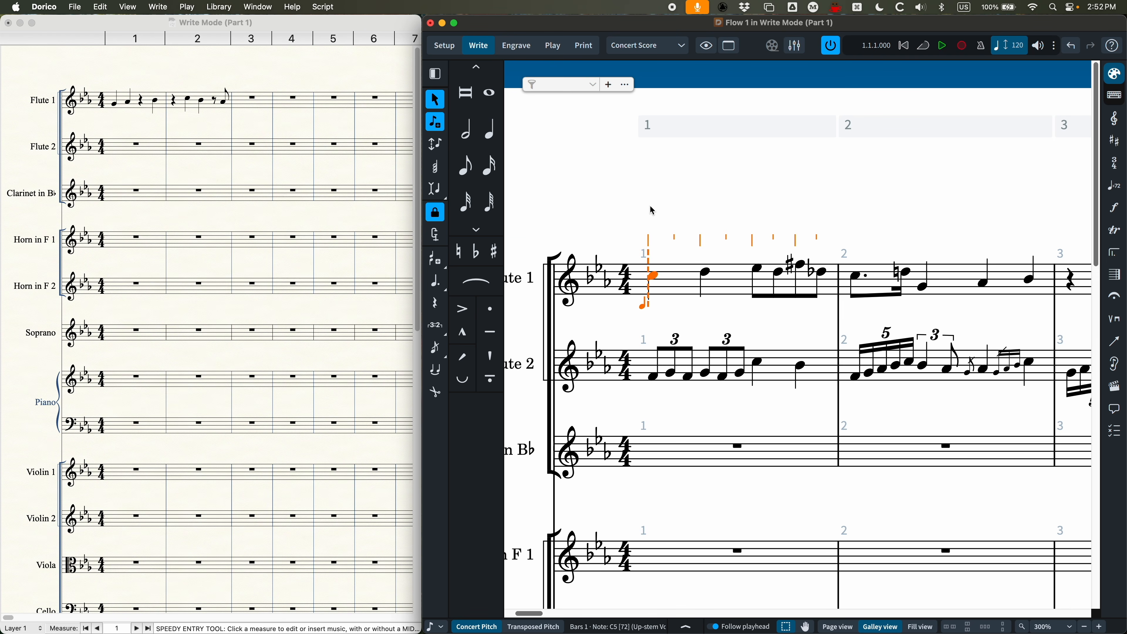
Step: Re-pitch the six notes in Flute 1's bar 1 to B, C, A, B, A and G with Lock Duration
key(b)
key(c)
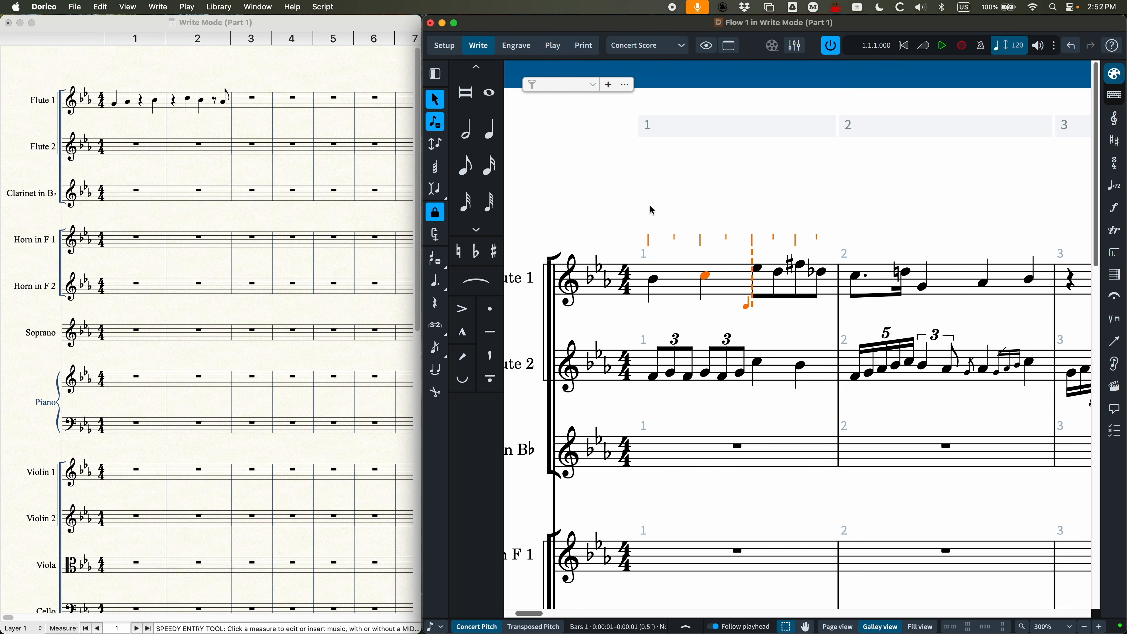
key(a)
key(b)
key(a)
key(g)
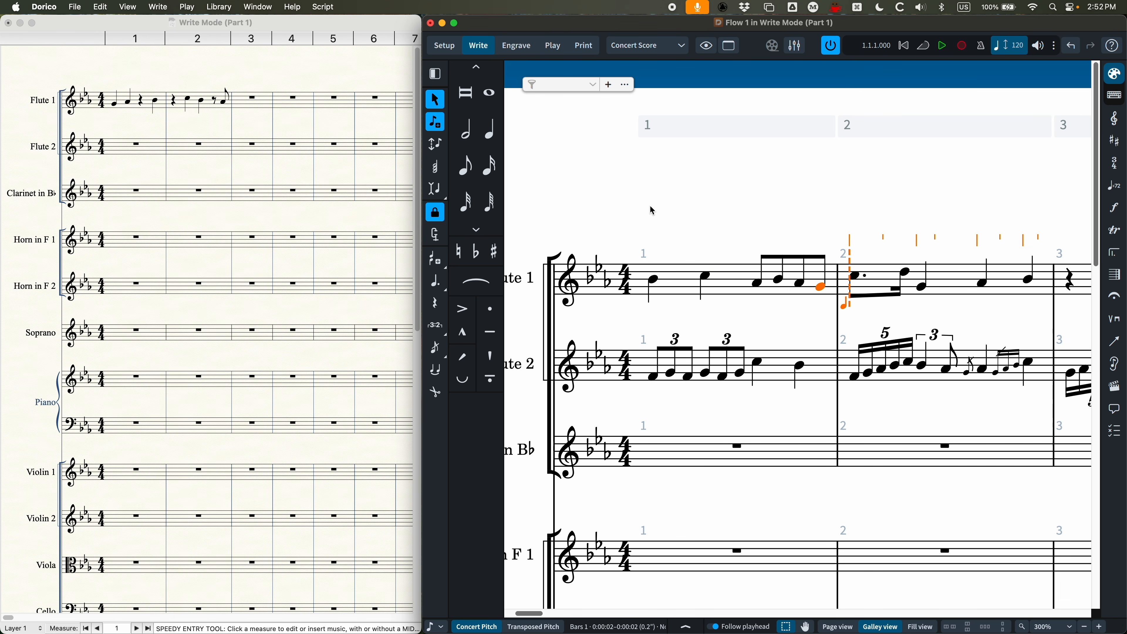
Step: Re-pitch the first three notes of Flute 1's bar 2 to F, G and A, and turn off Lock Duration with the quarter note active
key(f)
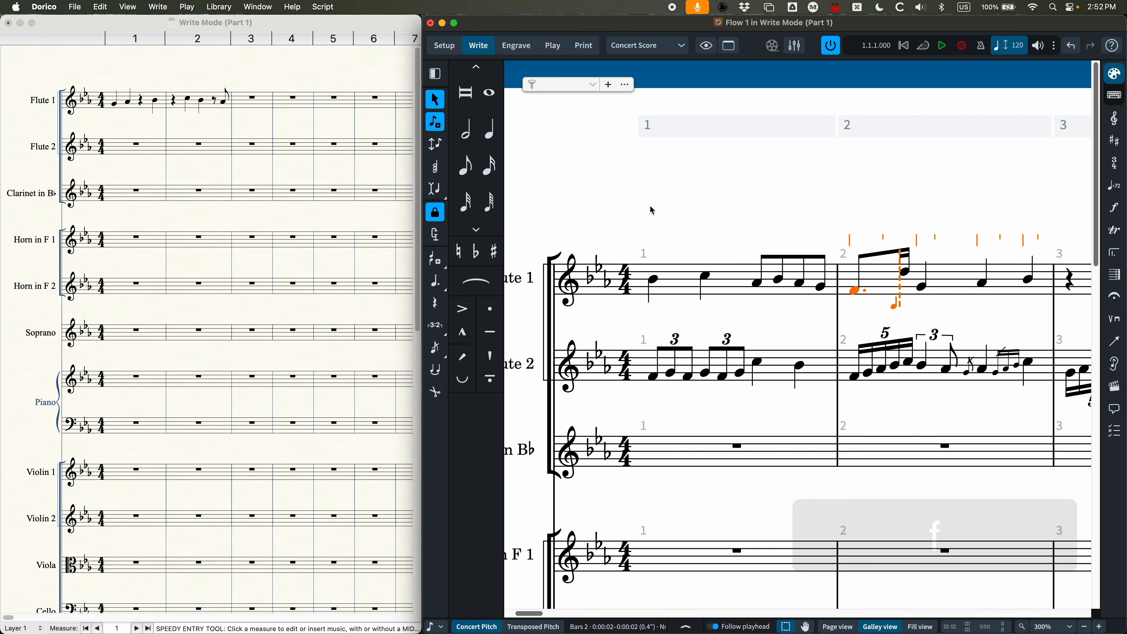
key(g)
key(a)
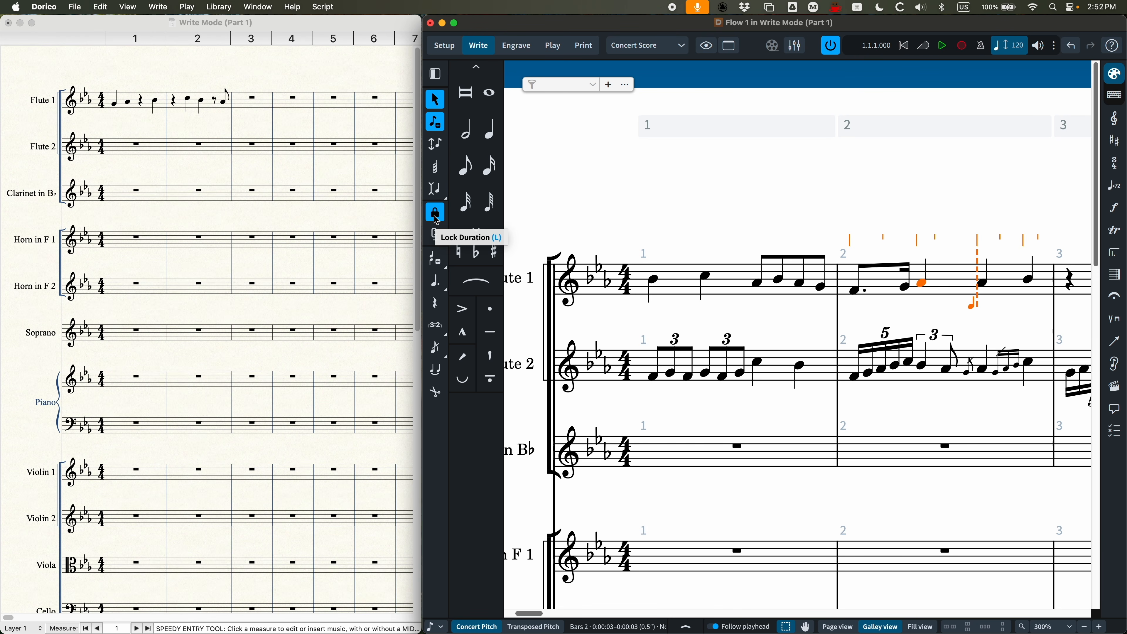
key(6)
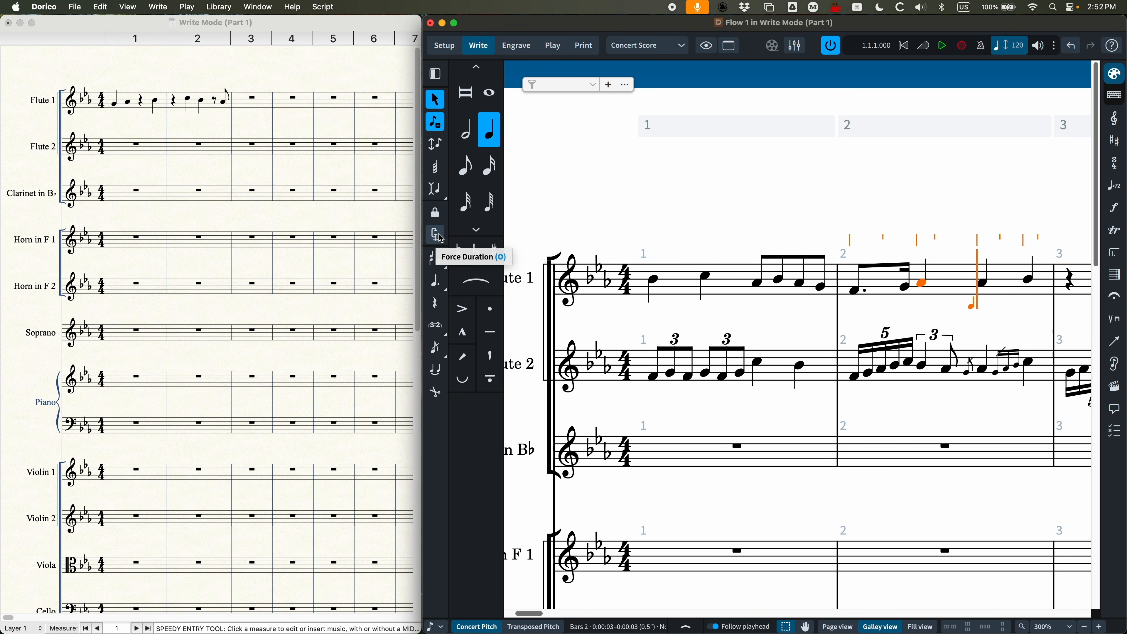
Step: End note input on Flute 1 and select the bar rest in the Clarinet in B♭'s bar 1
click(646, 211)
key(super+minus)
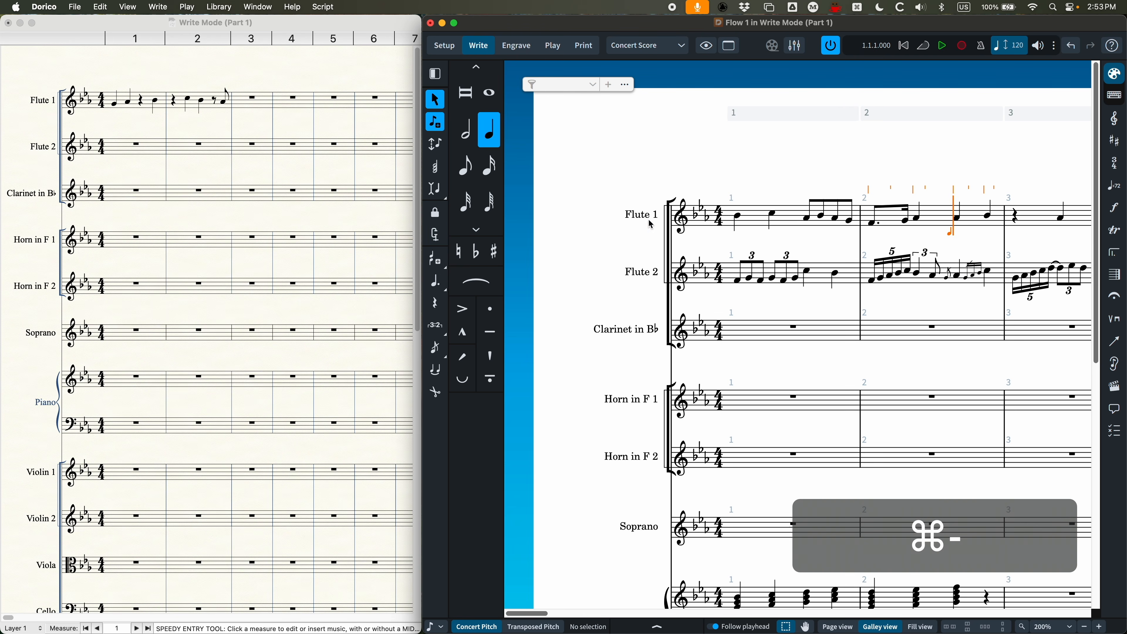
scroll(666, 315, down, 1)
scroll(688, 304, right, 3)
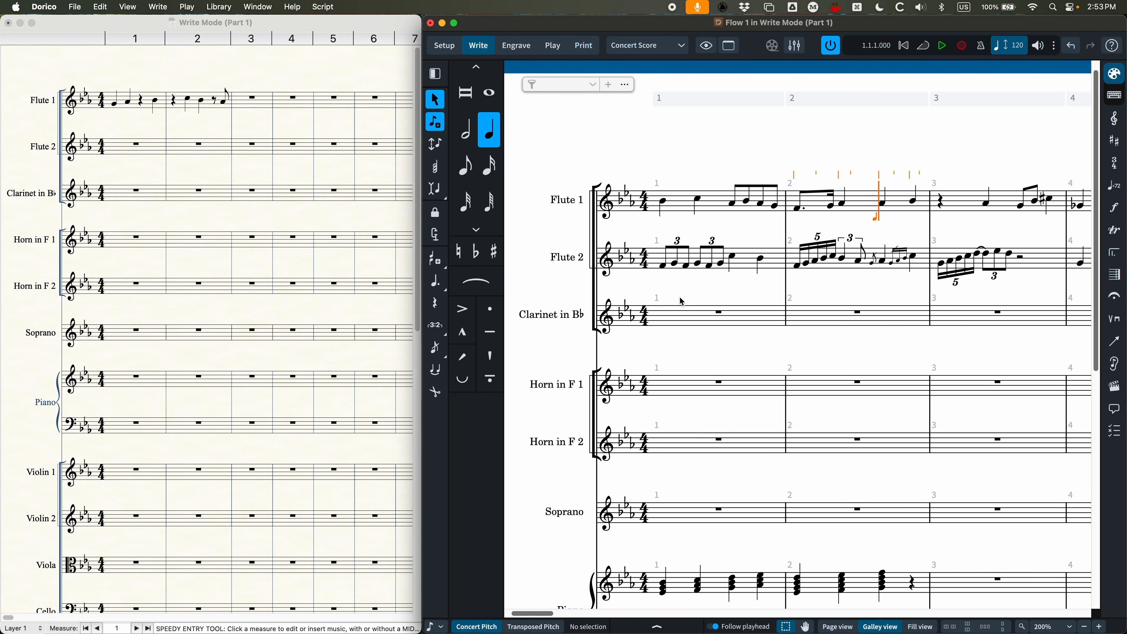
click(665, 306)
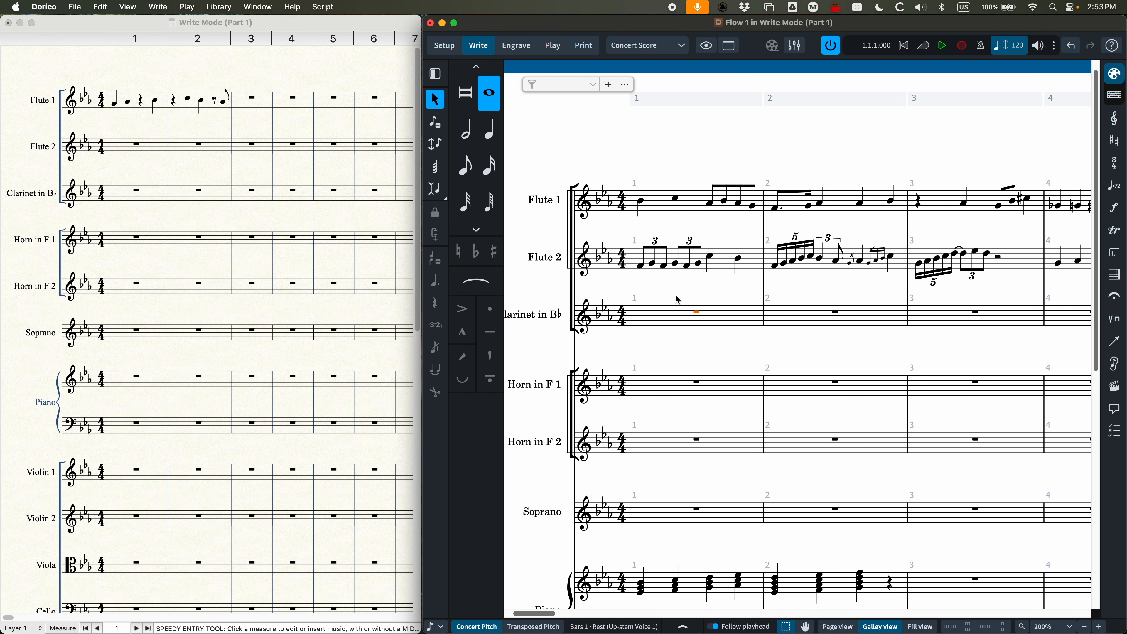
Step: Switch to Finale and use Speedy Entry to enter a sixteenth, a quarter and a dotted eighth in the Clarinet in B♭'s bar 1
click(152, 170)
click(139, 190)
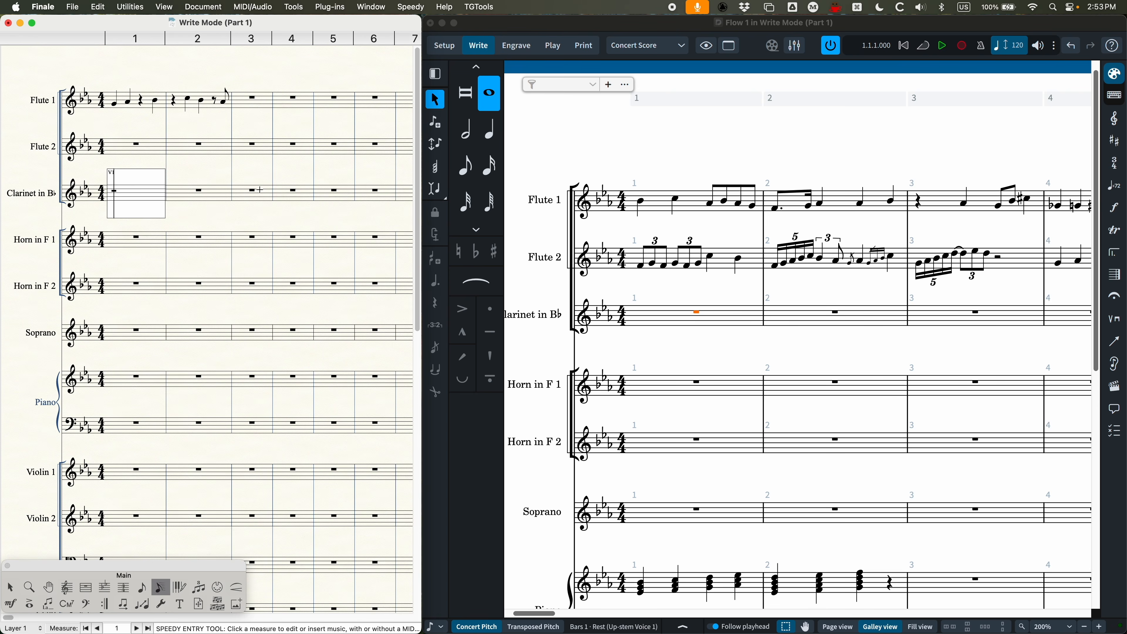
key(3)
key(5)
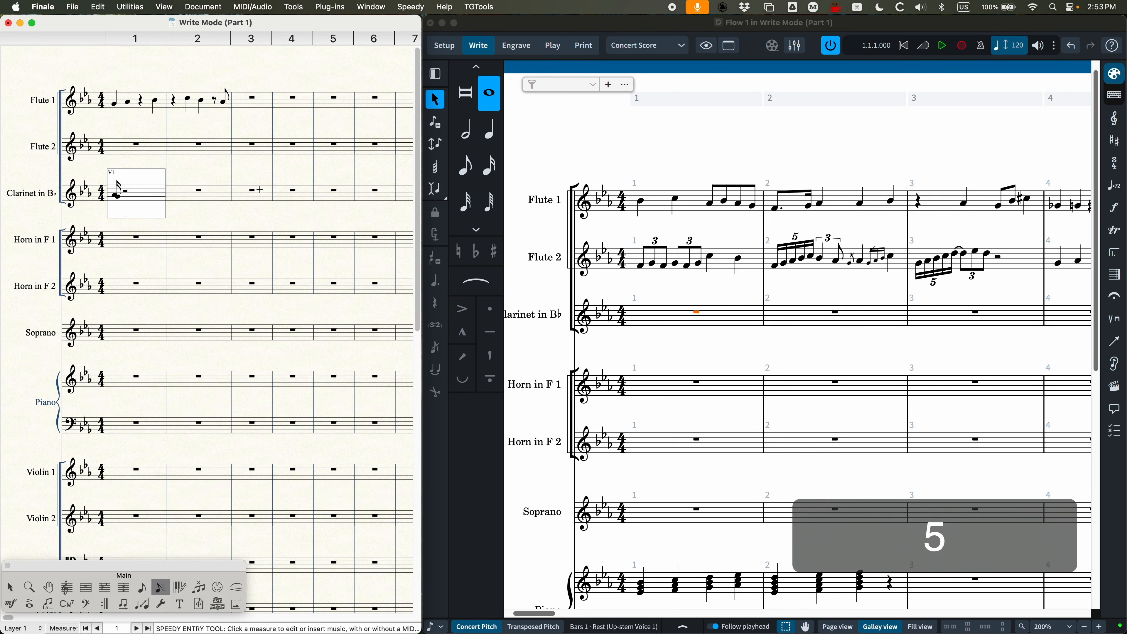
key(4)
key(period)
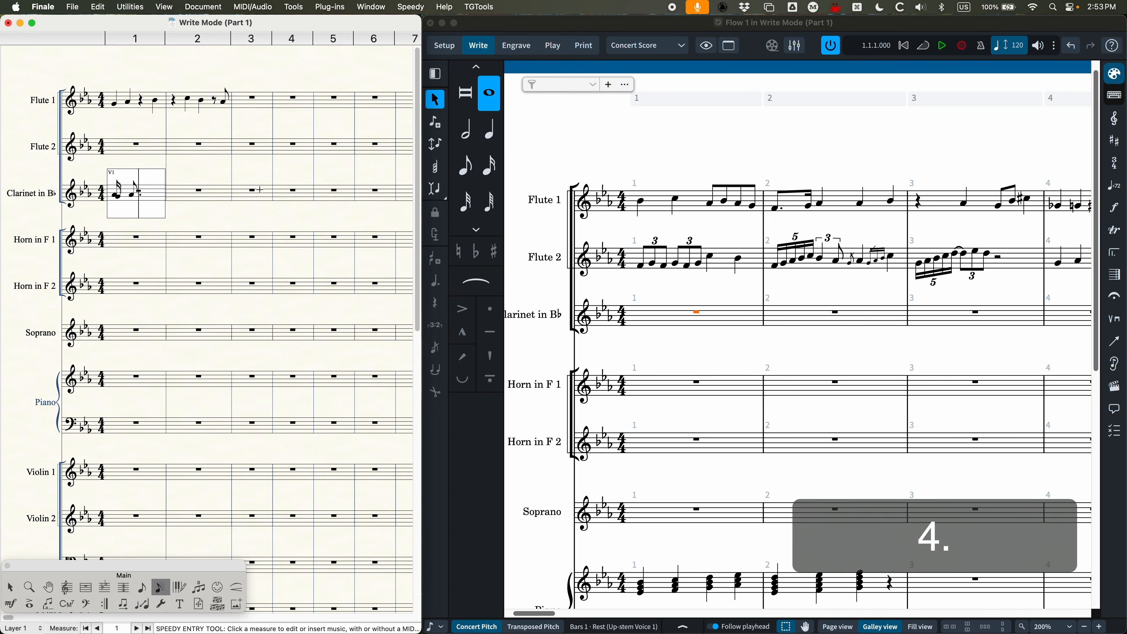
Step: Add an eighth, a quarter, a sixteenth and an eighth to the clarinet's bar 1, choosing to leave the overfilled measure alone
key(4)
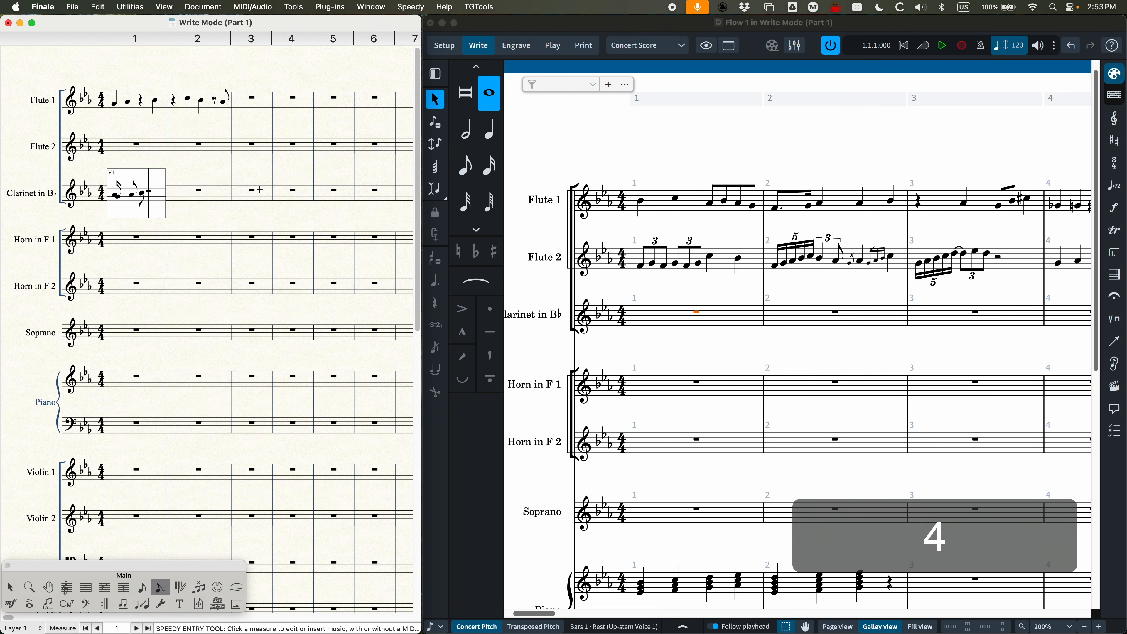
key(5)
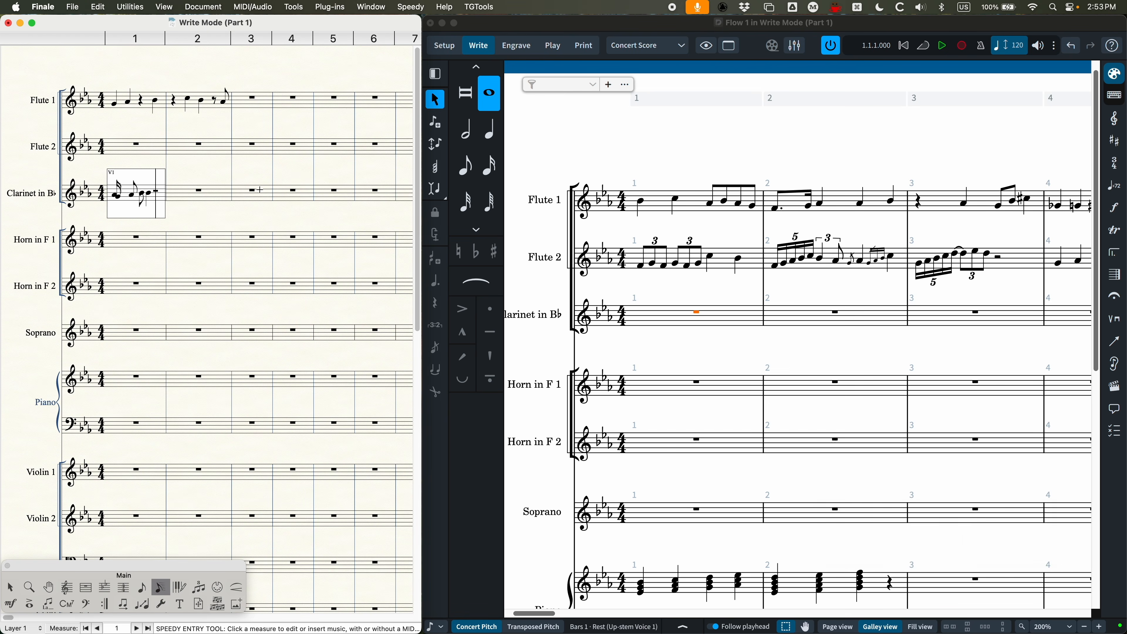
key(3)
key(4)
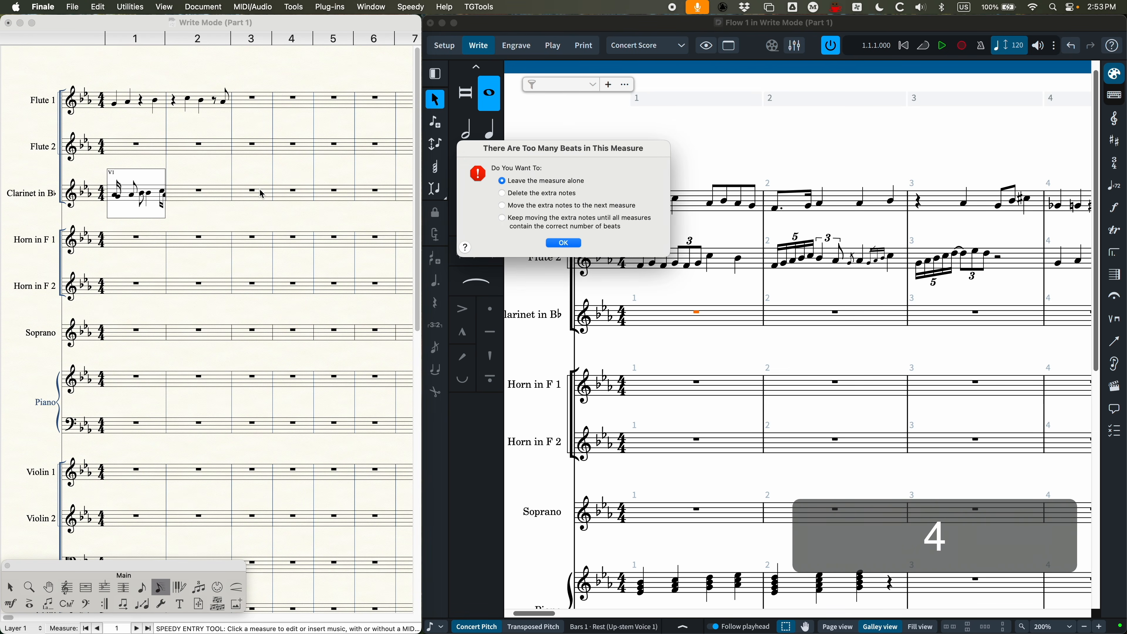
key(Return)
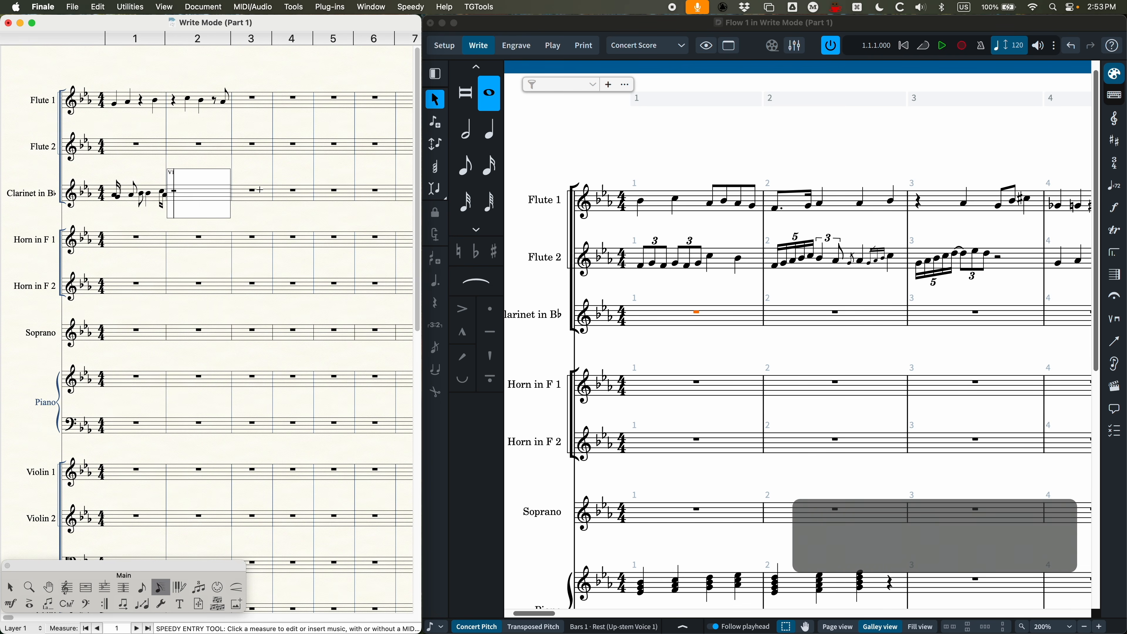
Step: Change the last note of the clarinet's bar 1 to a sixteenth and leave Speedy Entry on that bar
key(Escape)
key(Left)
click(185, 192)
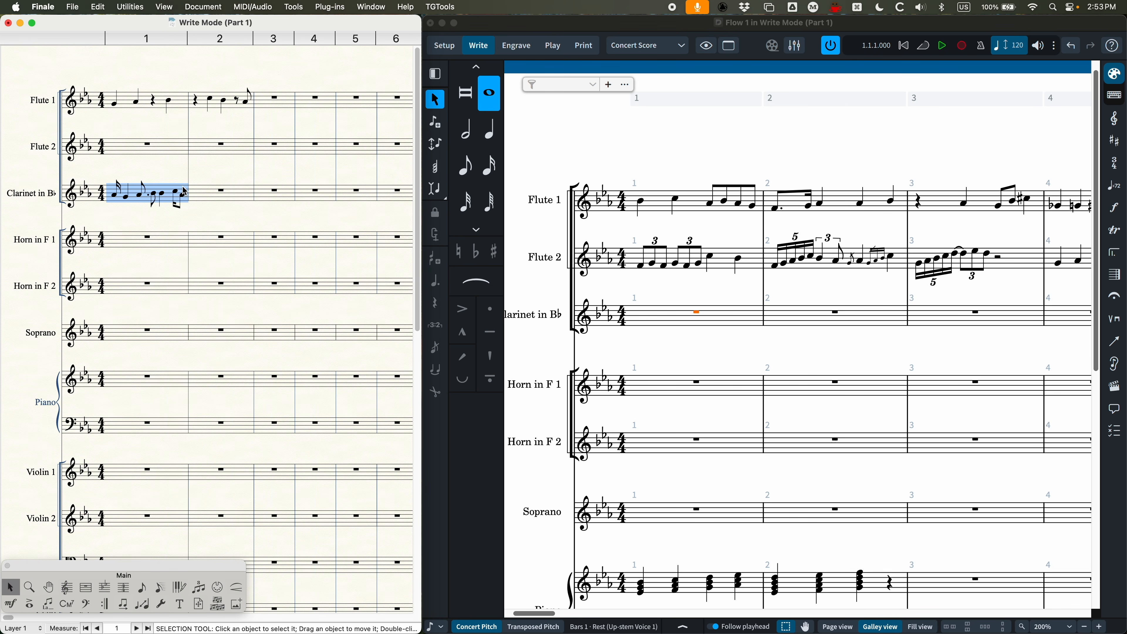
double_click(182, 188)
click(182, 186)
key(3)
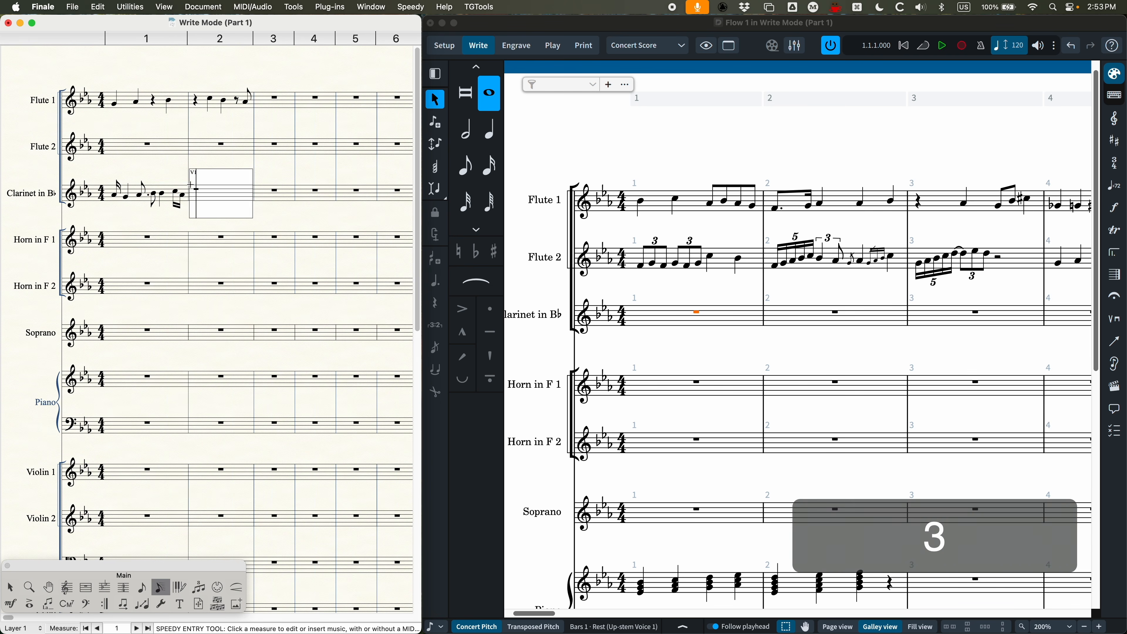
click(178, 183)
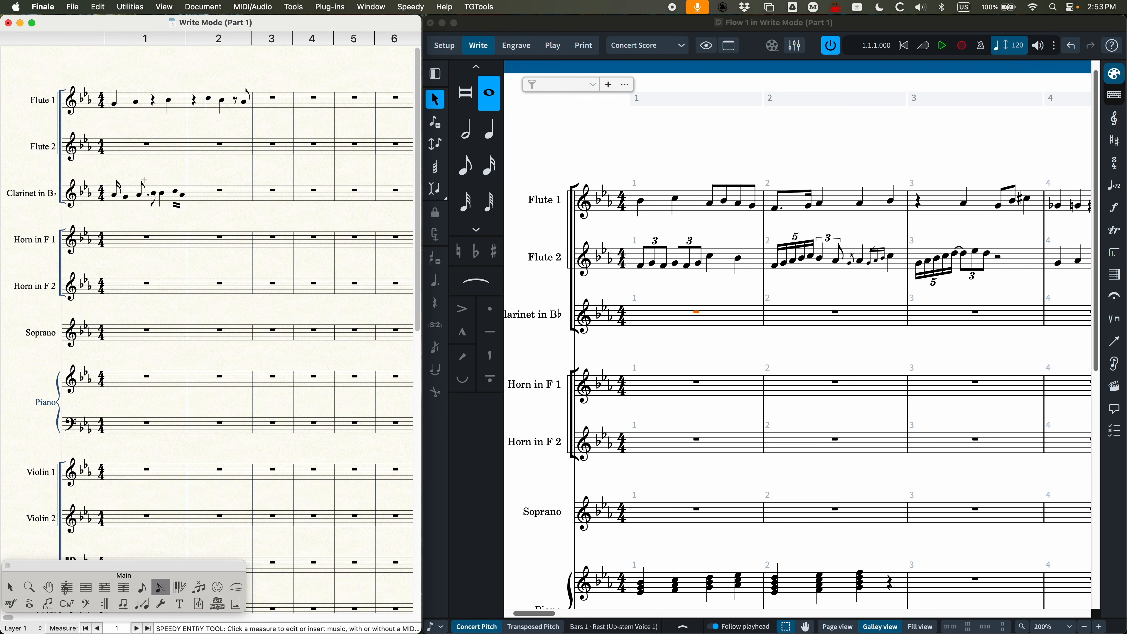
Step: Switch to Dorico and enter a sixteenth A, a quarter G and a dotted eighth B from the start of the Clarinet in B♭'s bar 1
click(703, 316)
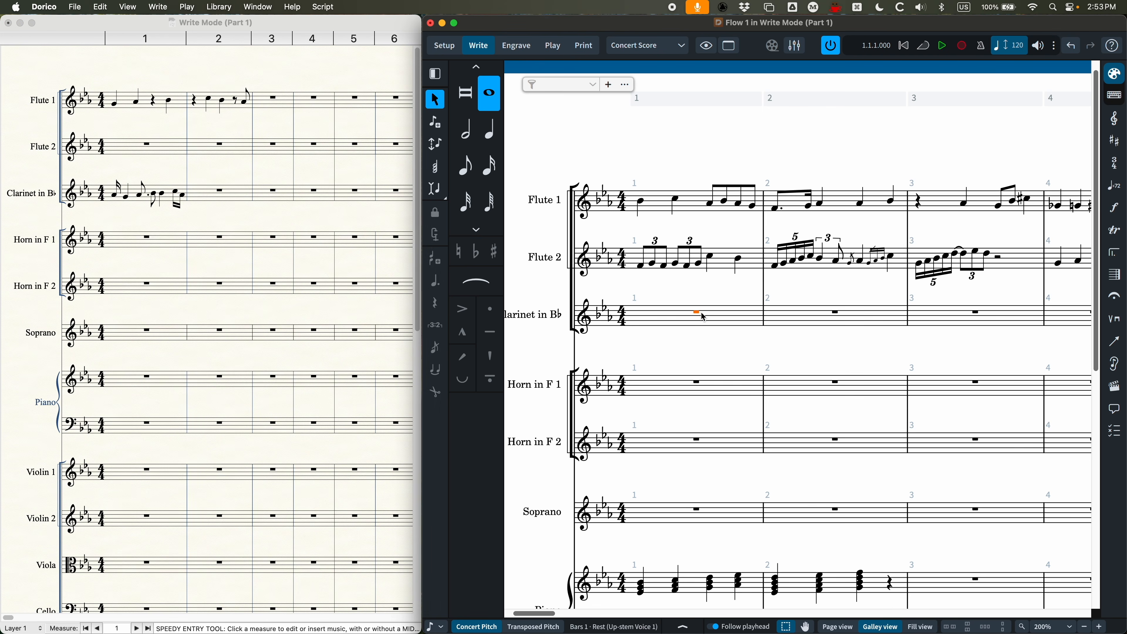
key(Return)
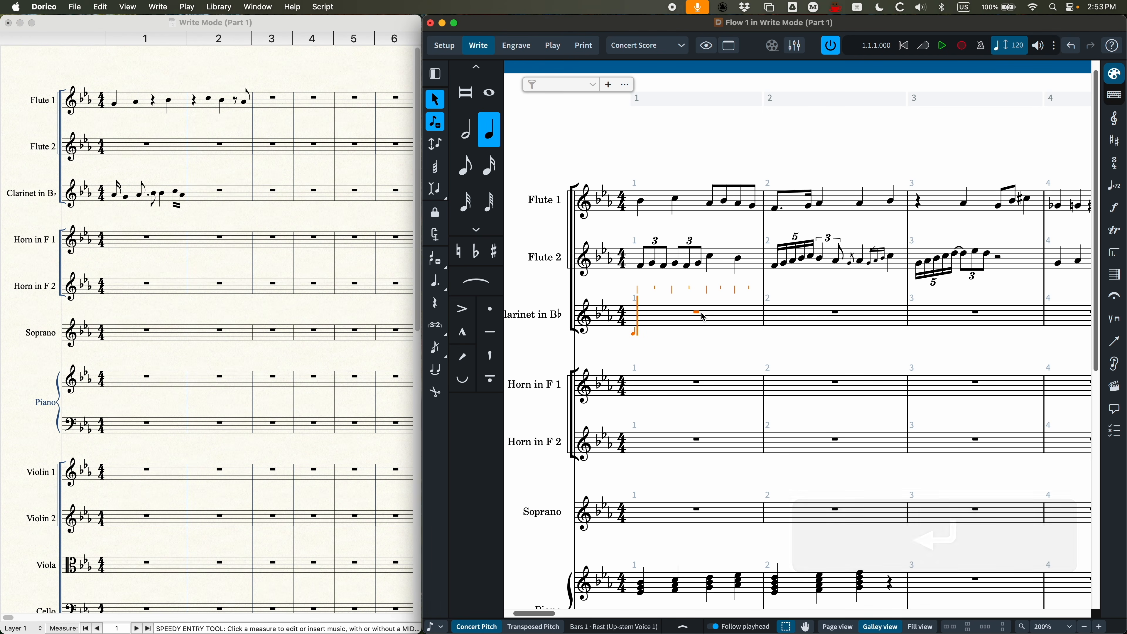
key(3)
key(5)
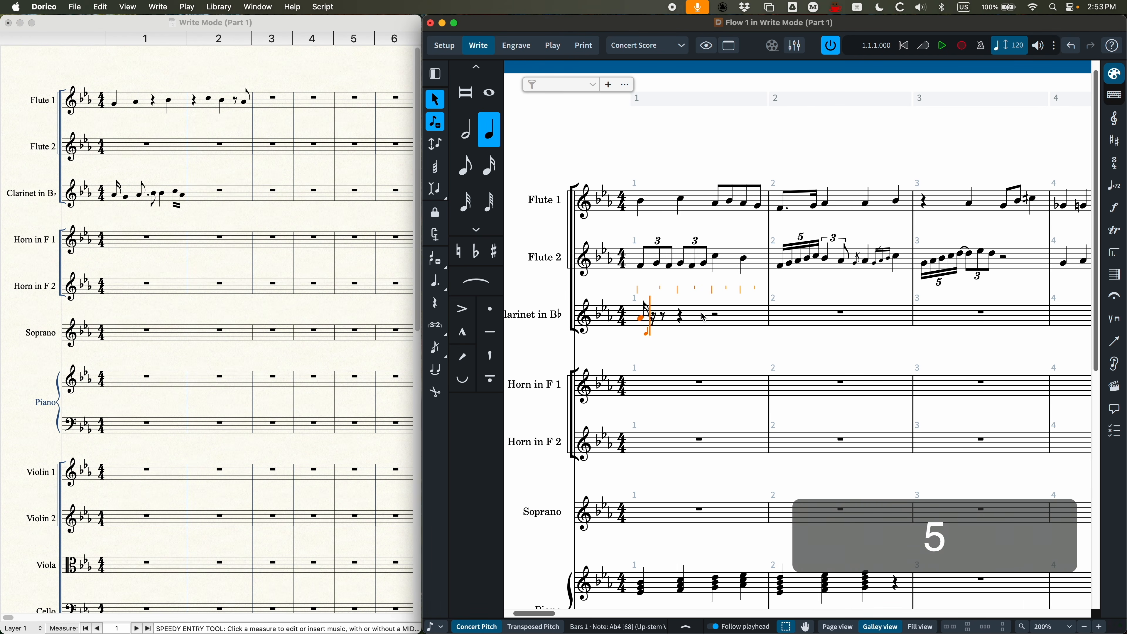
key(4)
key(period)
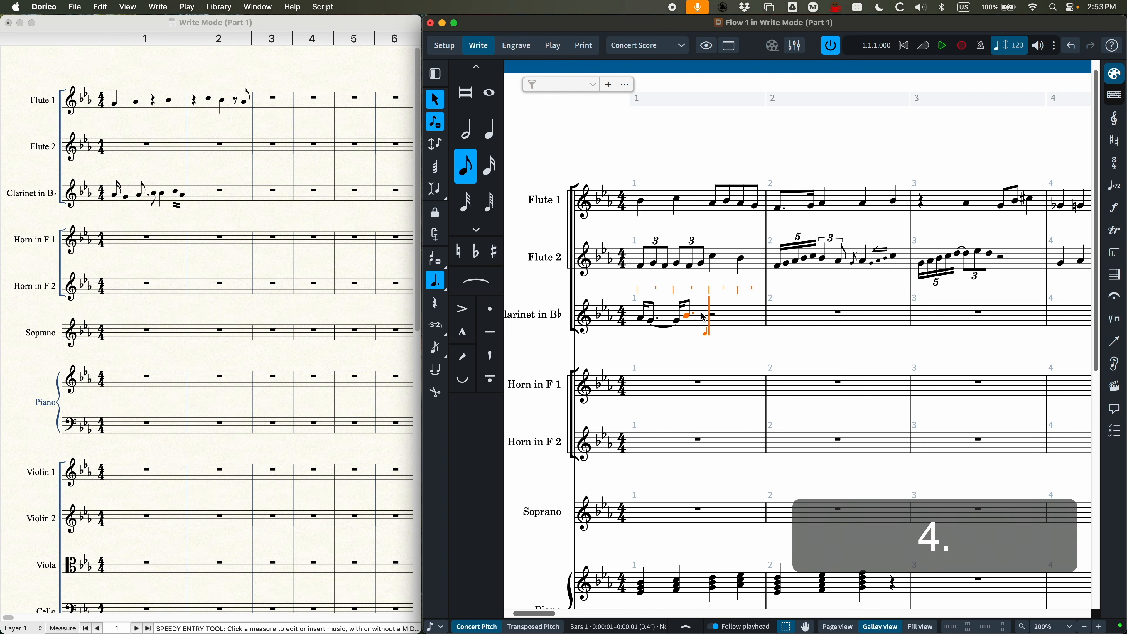
Step: Complete the clarinet's bar 1 with an eighth B, a quarter B and sixteenths C and A, without Force Duration
key(4)
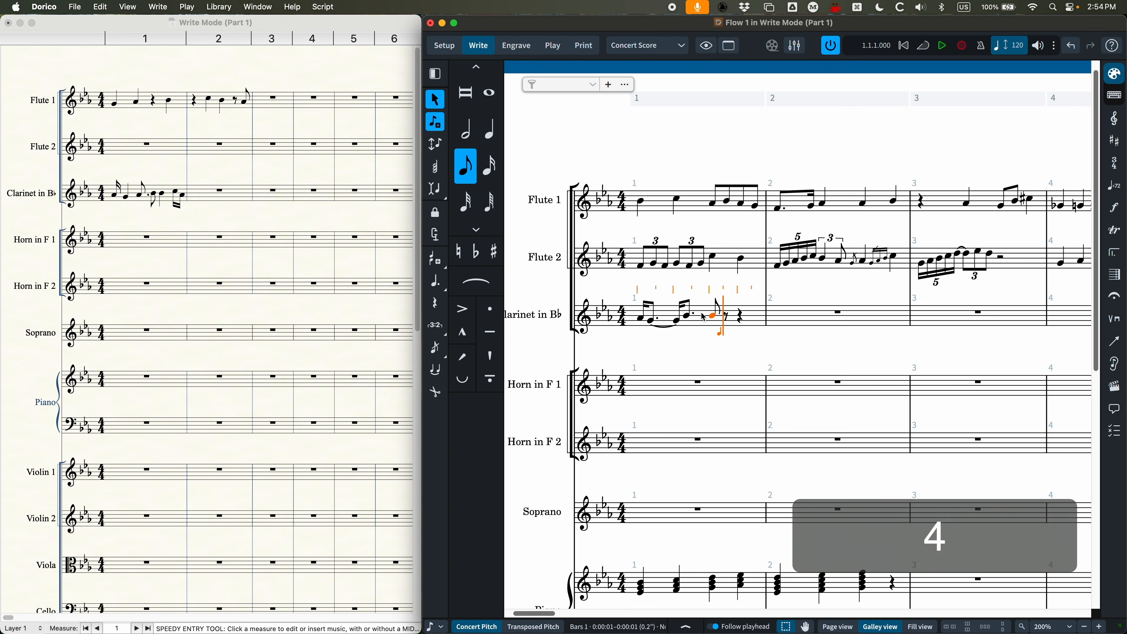
key(5)
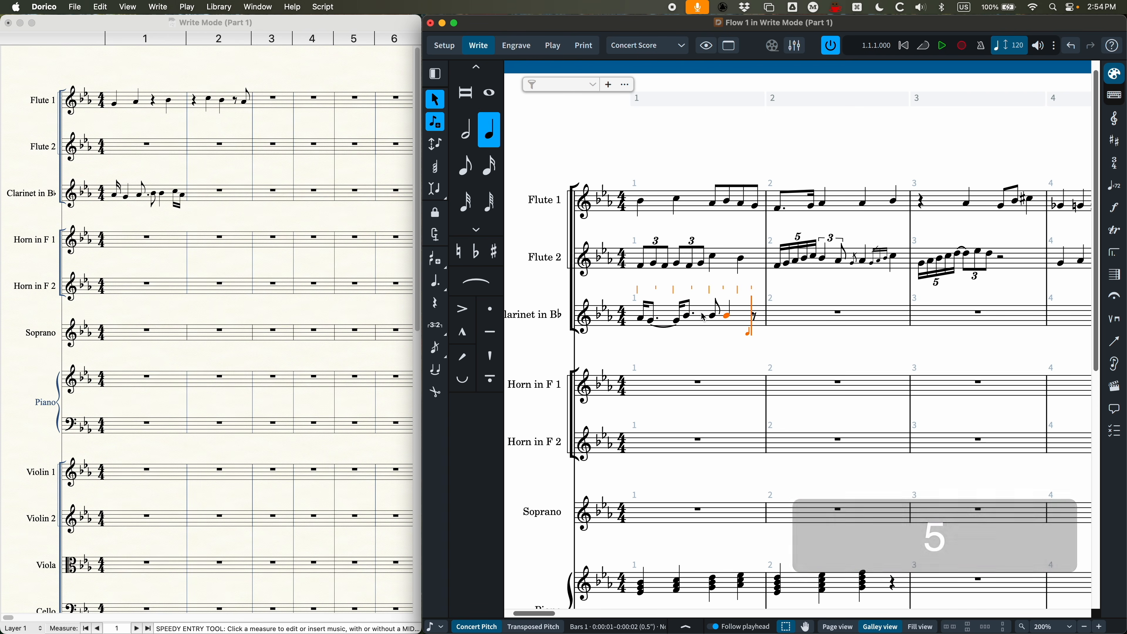
key(3)
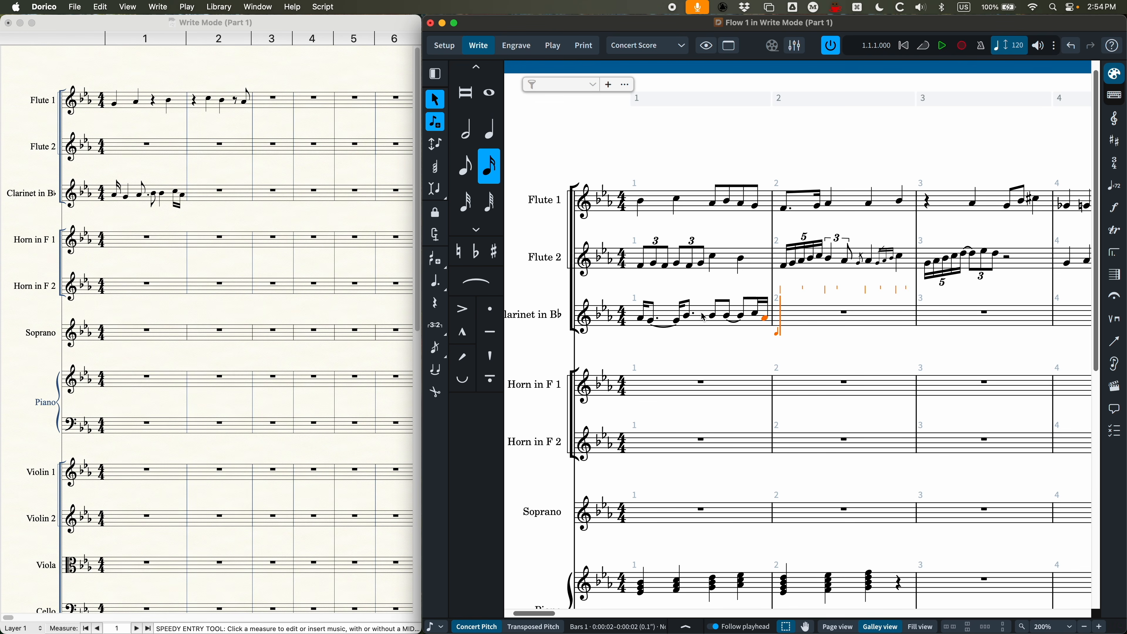
Step: Delete all notes in the clarinet's bar 1 and restart note input there with Force Duration turned on
click(709, 327)
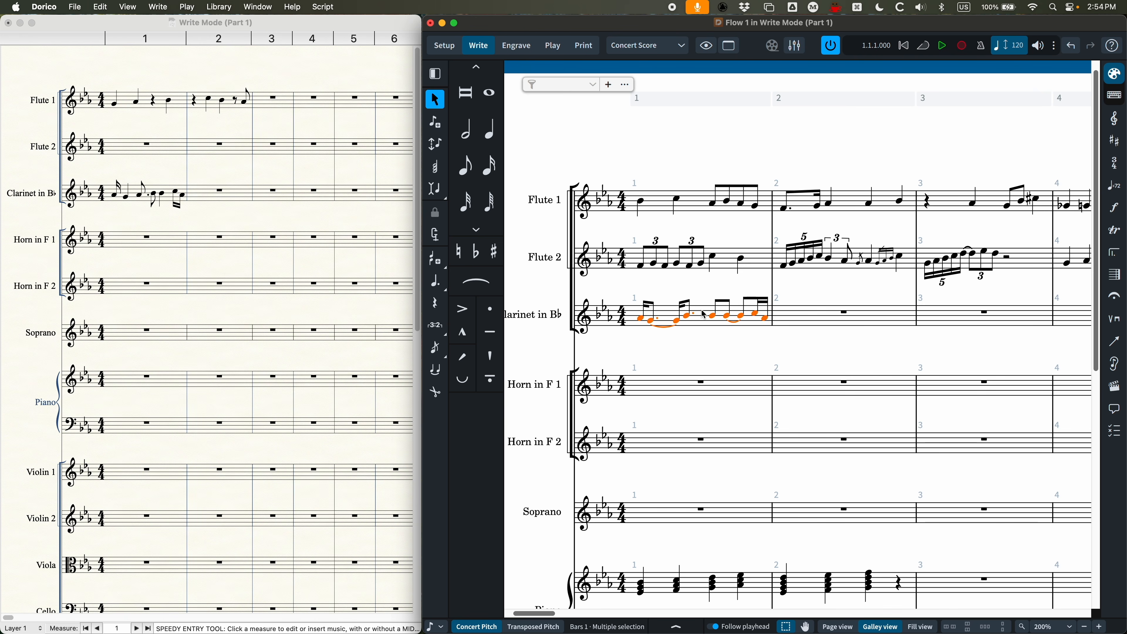
key(BackSpace)
key(Return)
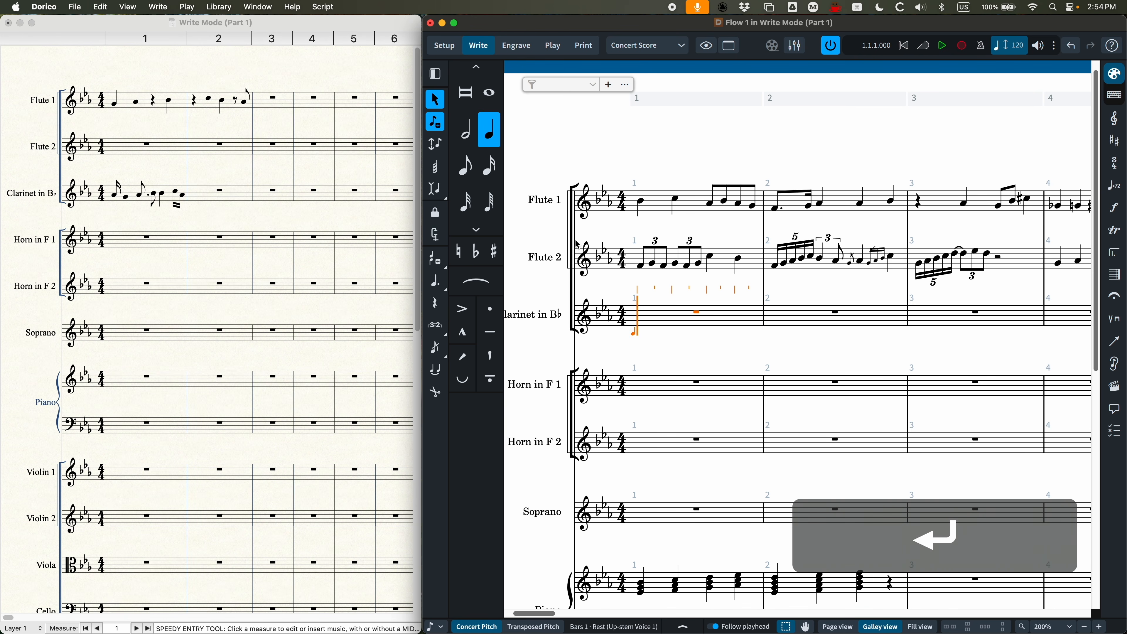
key(o)
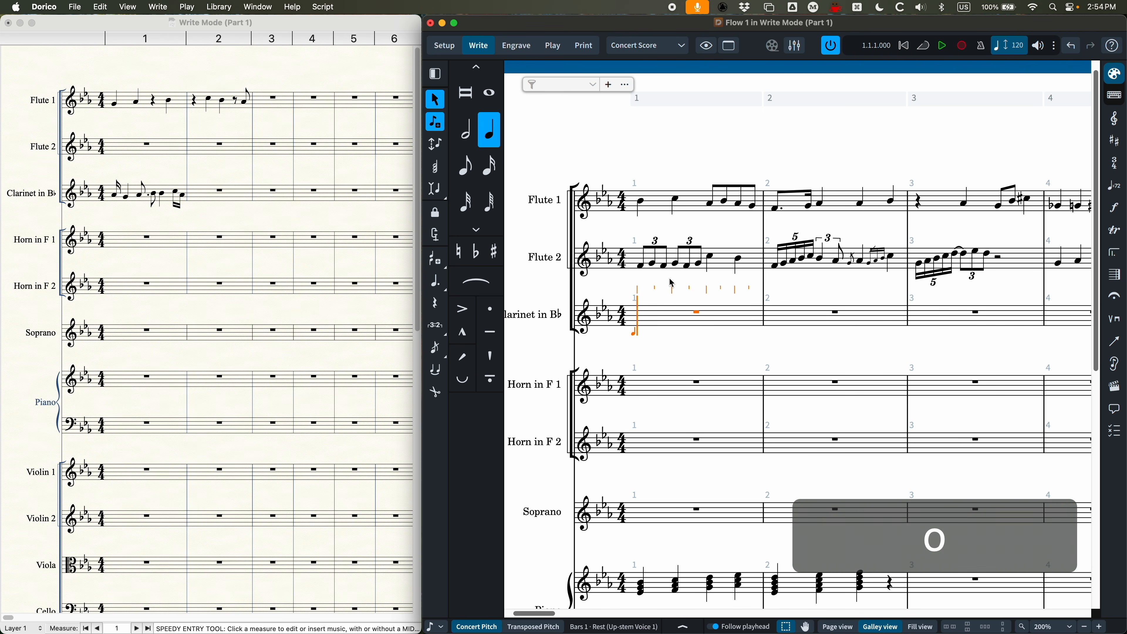
Step: Enter a sixteenth A, a quarter G and a dotted eighth B in the clarinet's bar 1 with Force Duration
key(3)
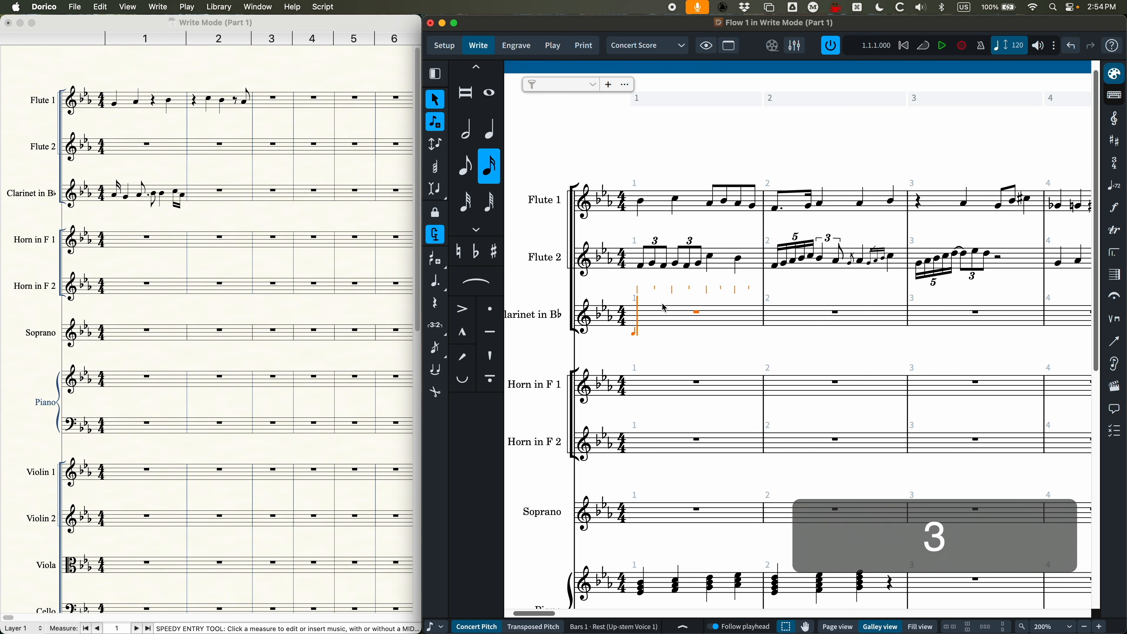
key(5)
click(665, 308)
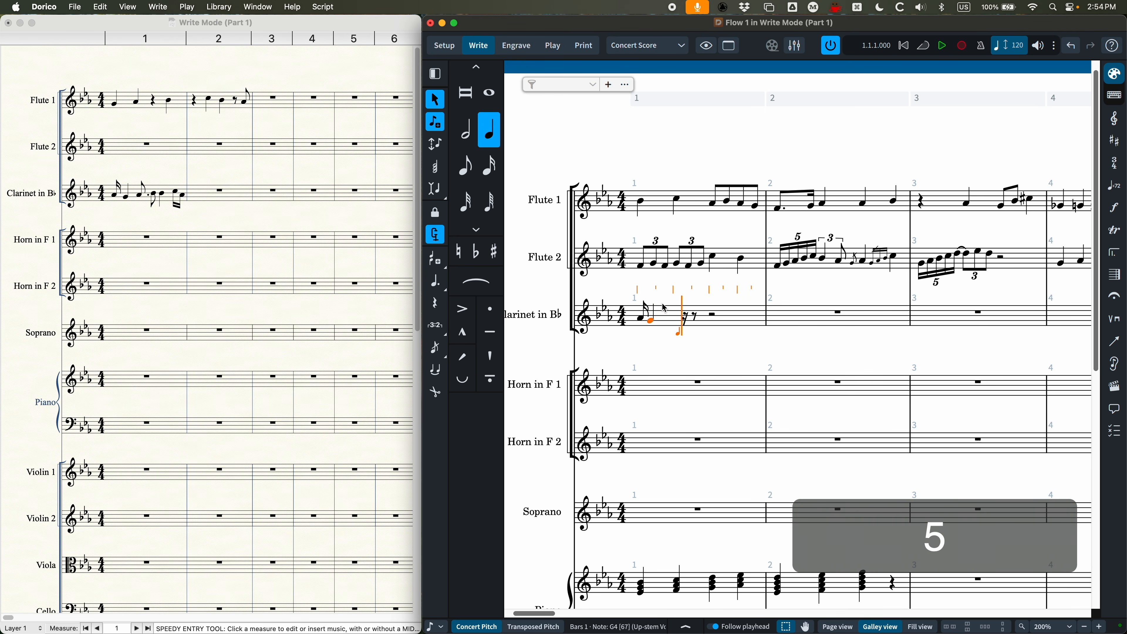
key(4)
key(period)
click(665, 307)
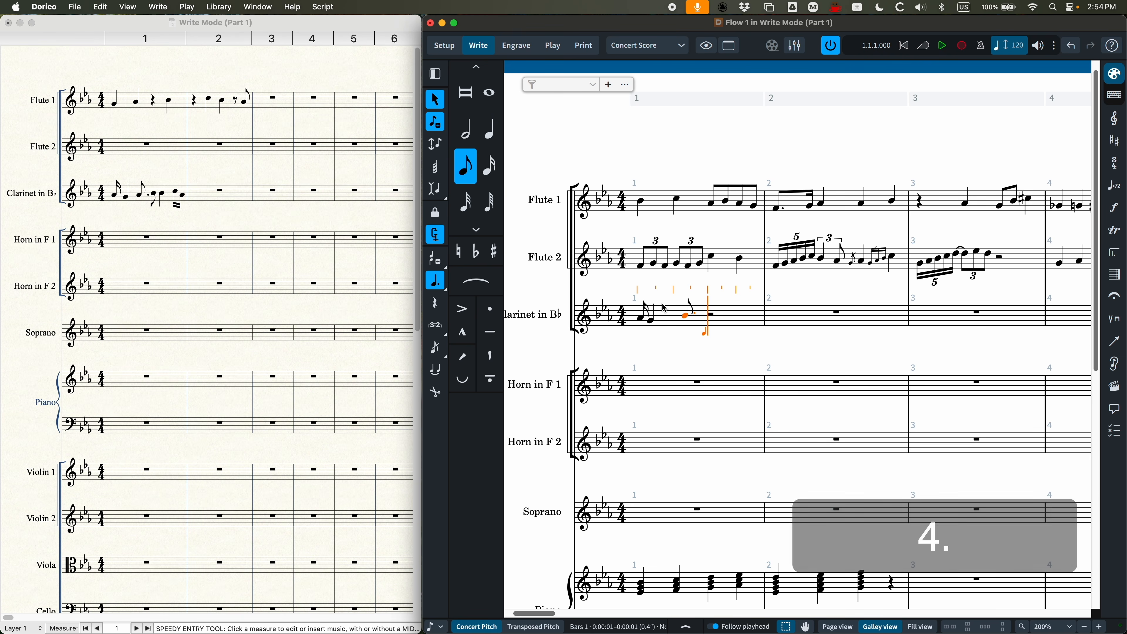
Step: Fill the rest of the clarinet's bar 1 with an eighth B, a quarter B and sixteenths C and A using Force Duration
key(4)
click(665, 307)
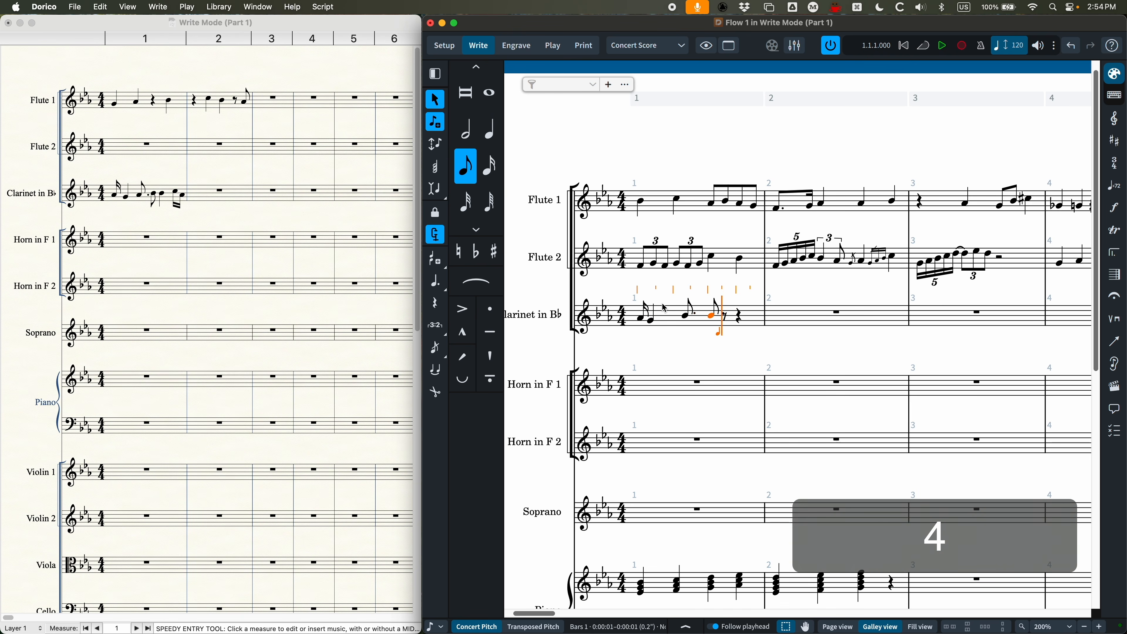
key(5)
click(665, 308)
key(3)
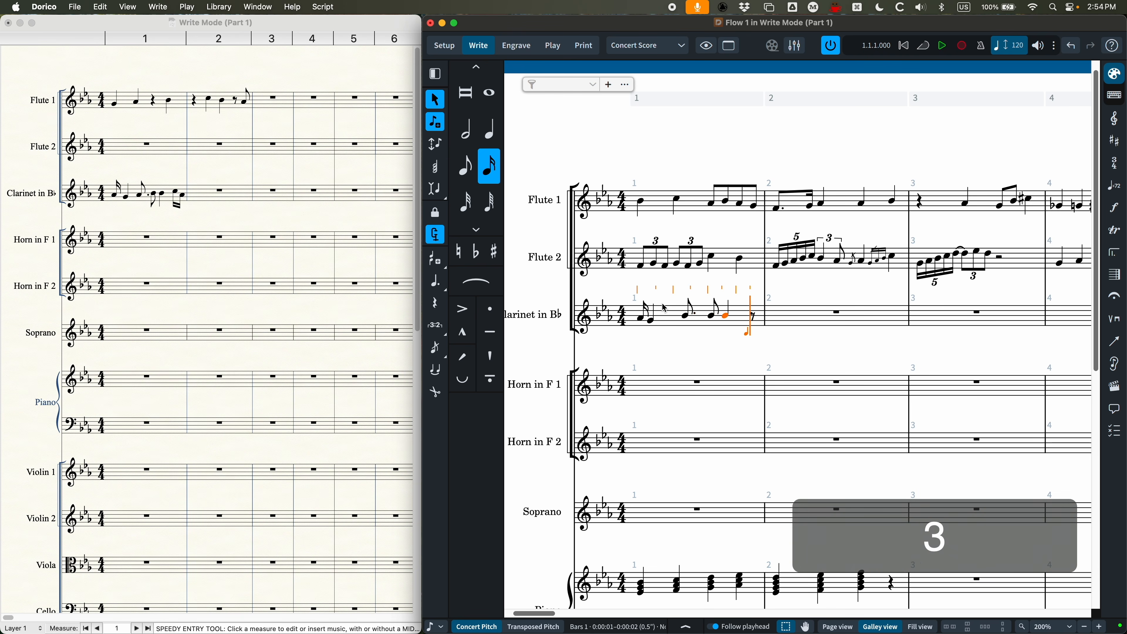
click(665, 308)
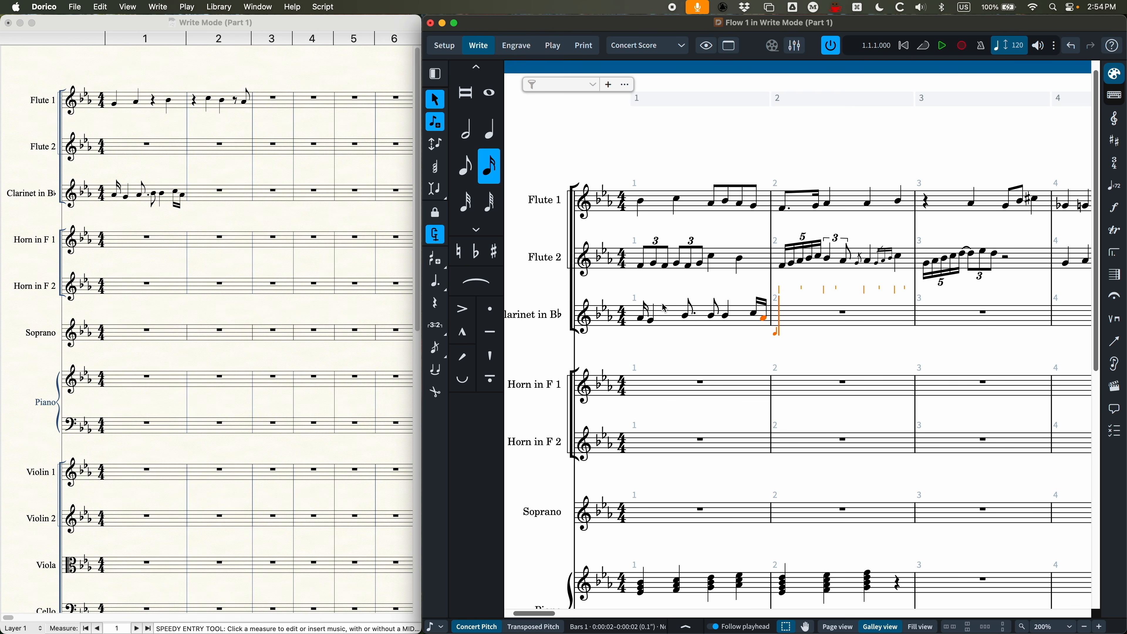
Step: End note input and select the dotted eighth B in the clarinet's bar 1
key(Escape)
click(688, 317)
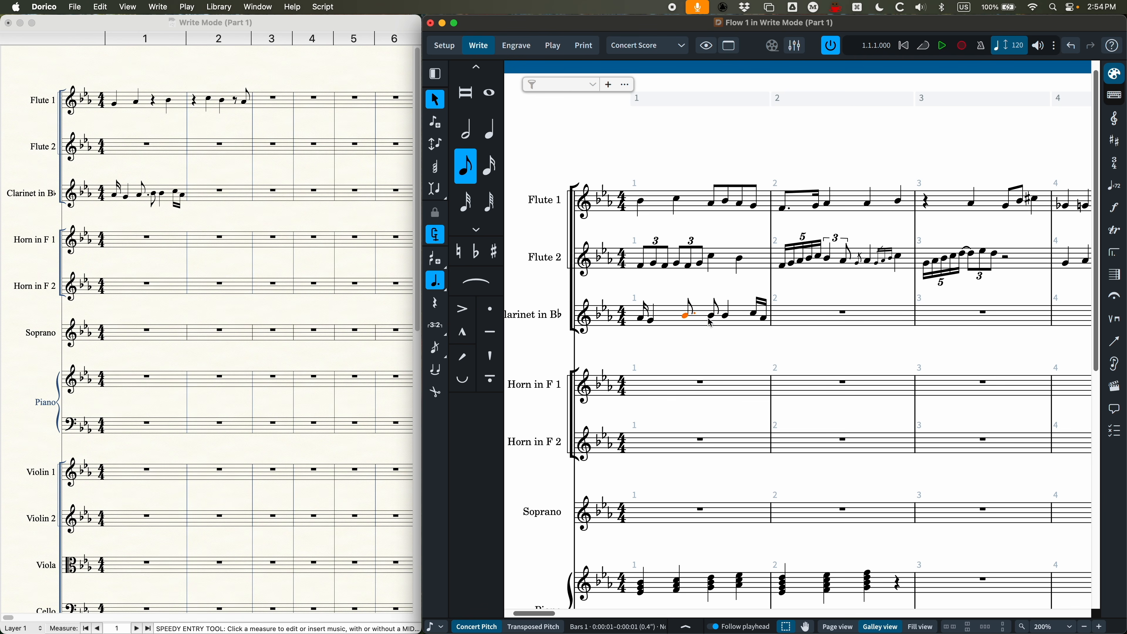
Step: Lower the clarinet's dotted eighth B in bar 1 by one step and check bar 1 of all three woodwind staves for Force Duration
key(alt+Down)
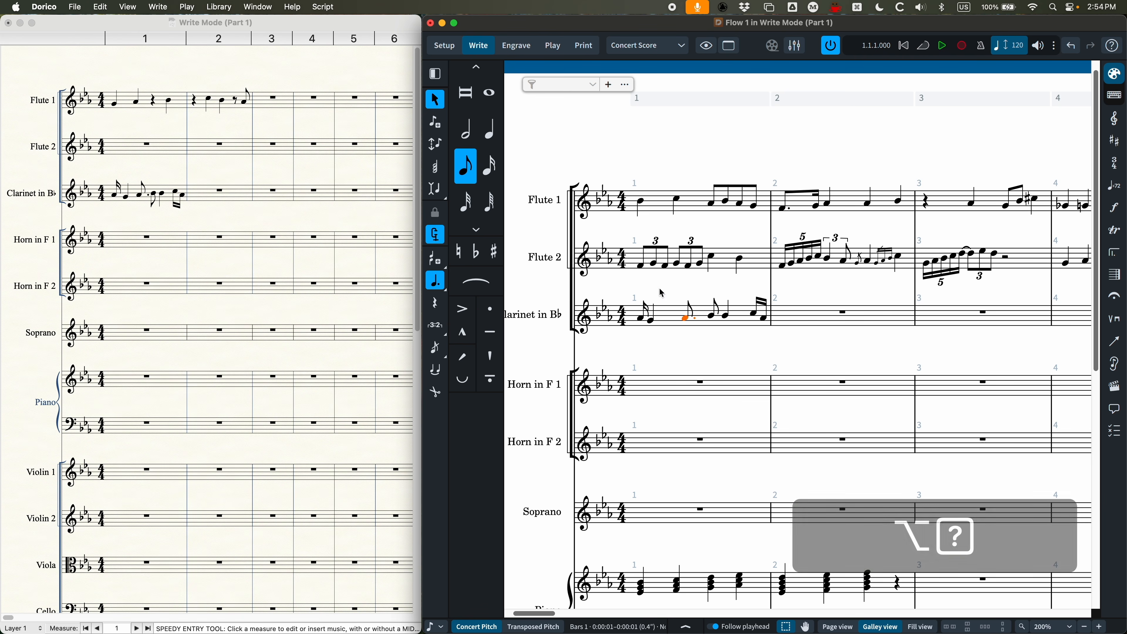
click(674, 315)
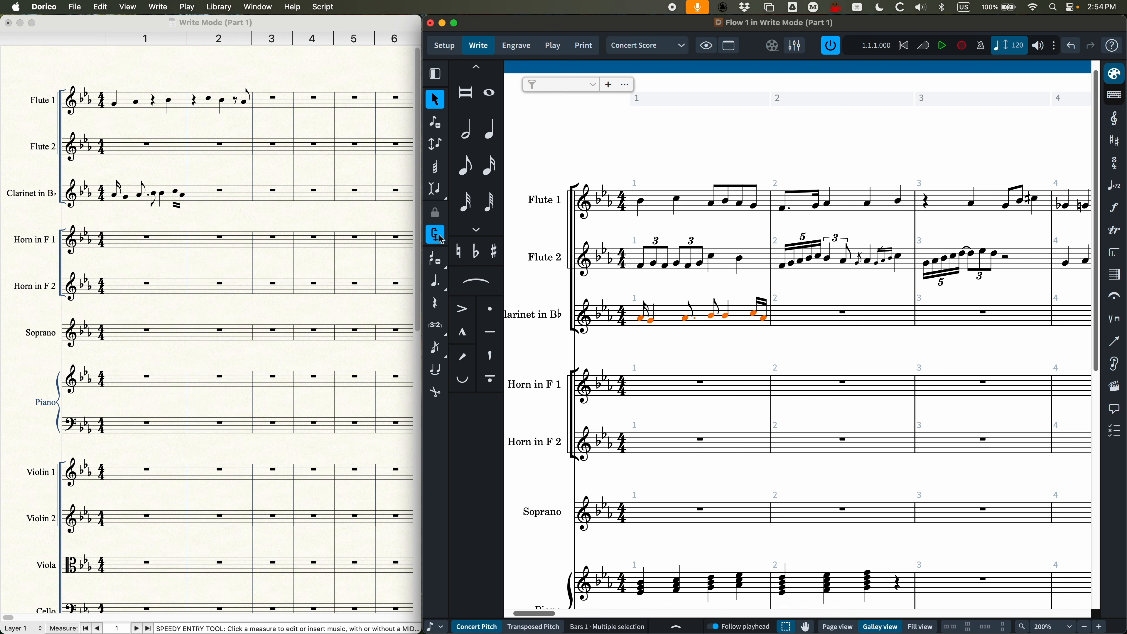
click(729, 267)
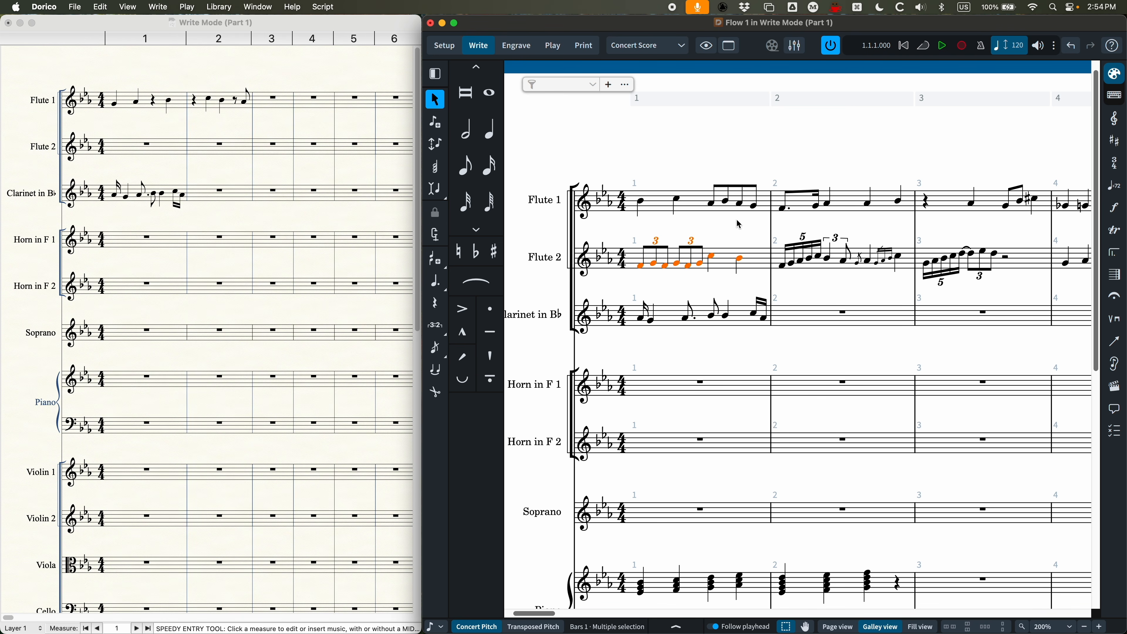
click(687, 211)
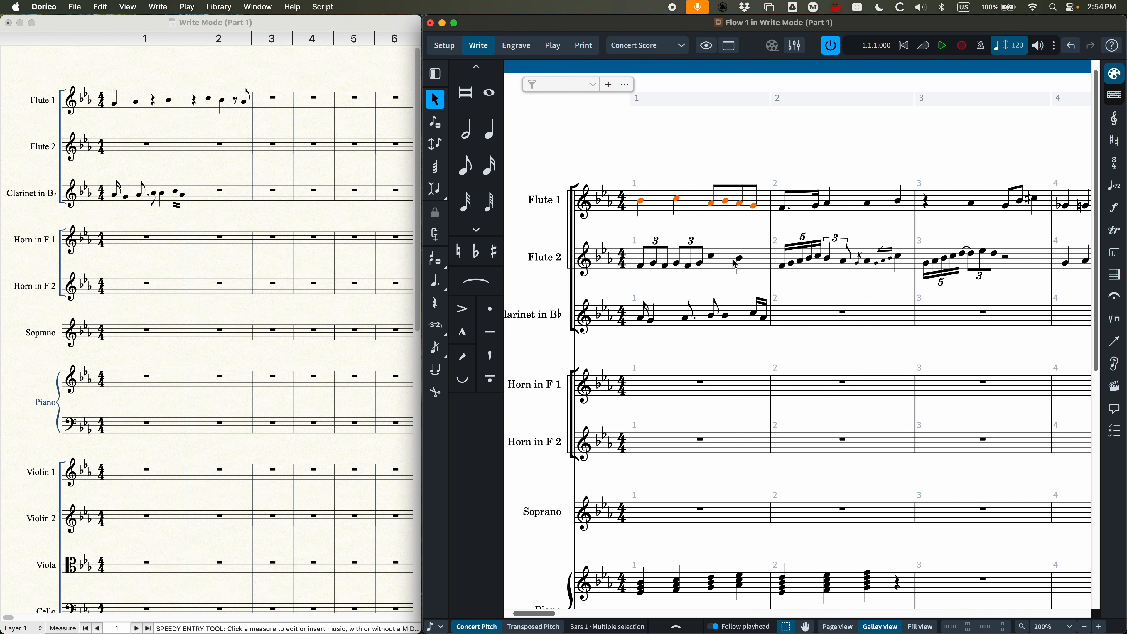
click(674, 319)
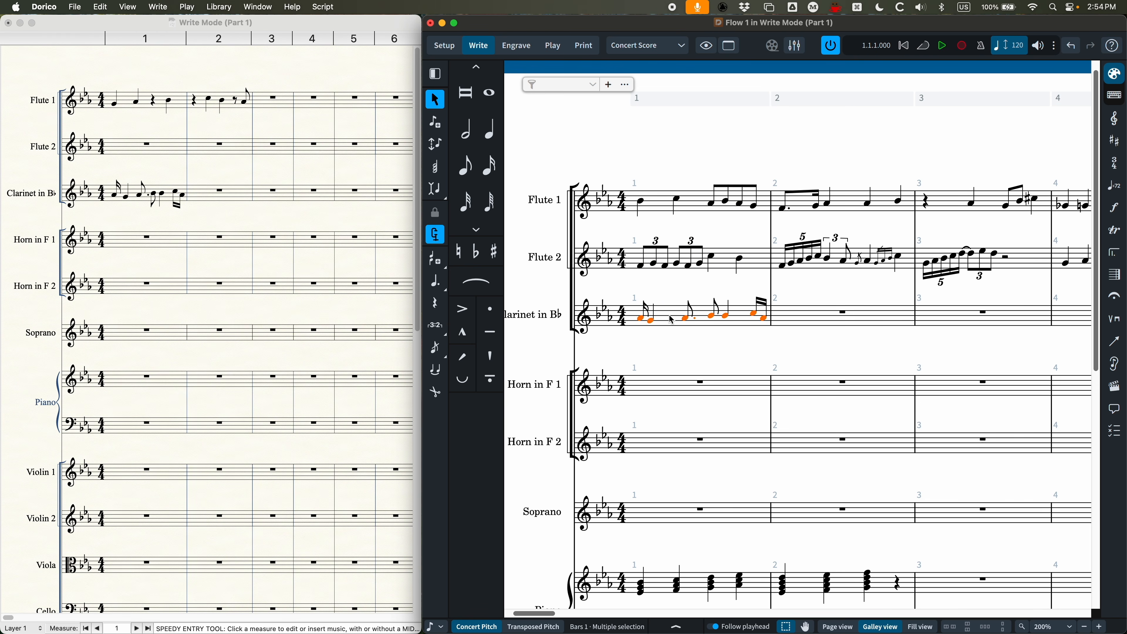
Step: Review the Note Grouping syncopation settings in Flow 1's Notation Options and turn off Force Duration for the clarinet's bar 1
key(shift+super+n)
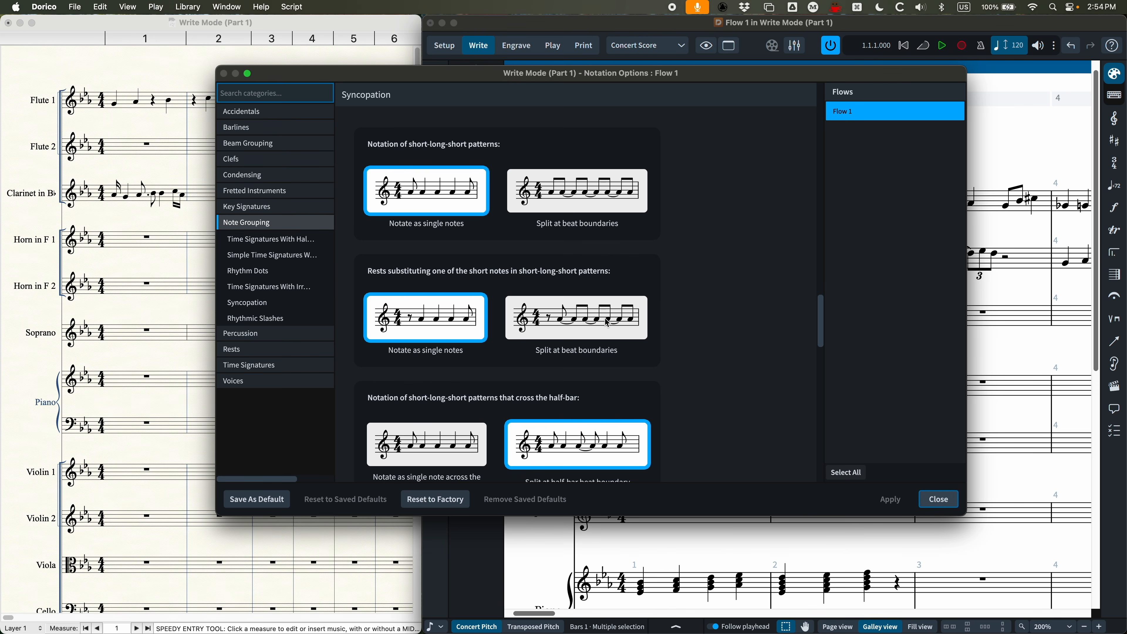
key(Escape)
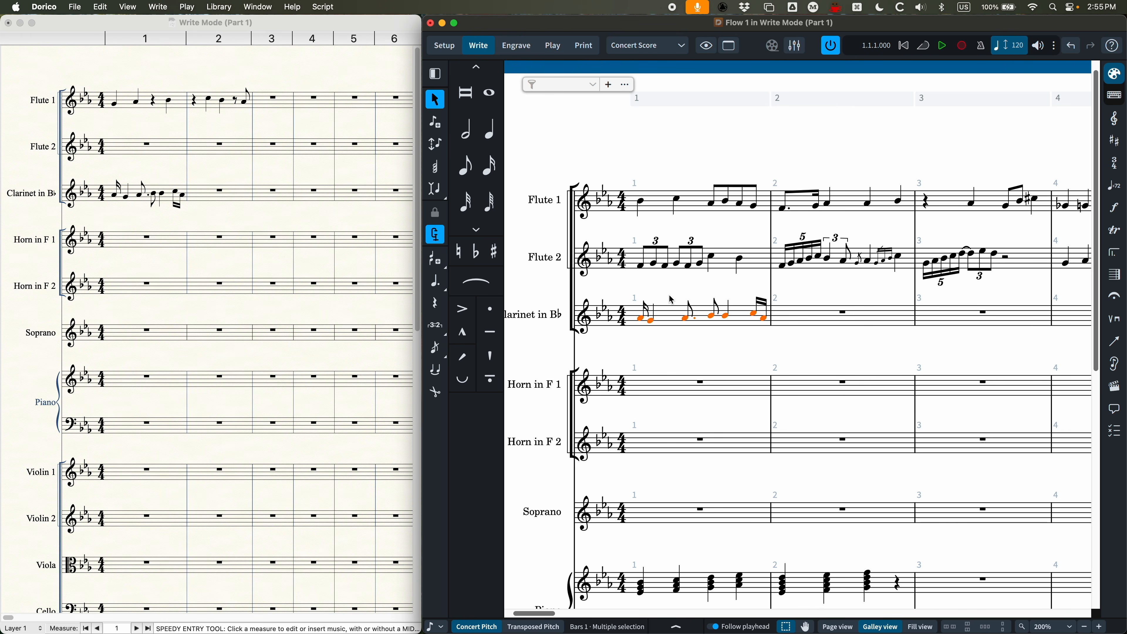
key(o)
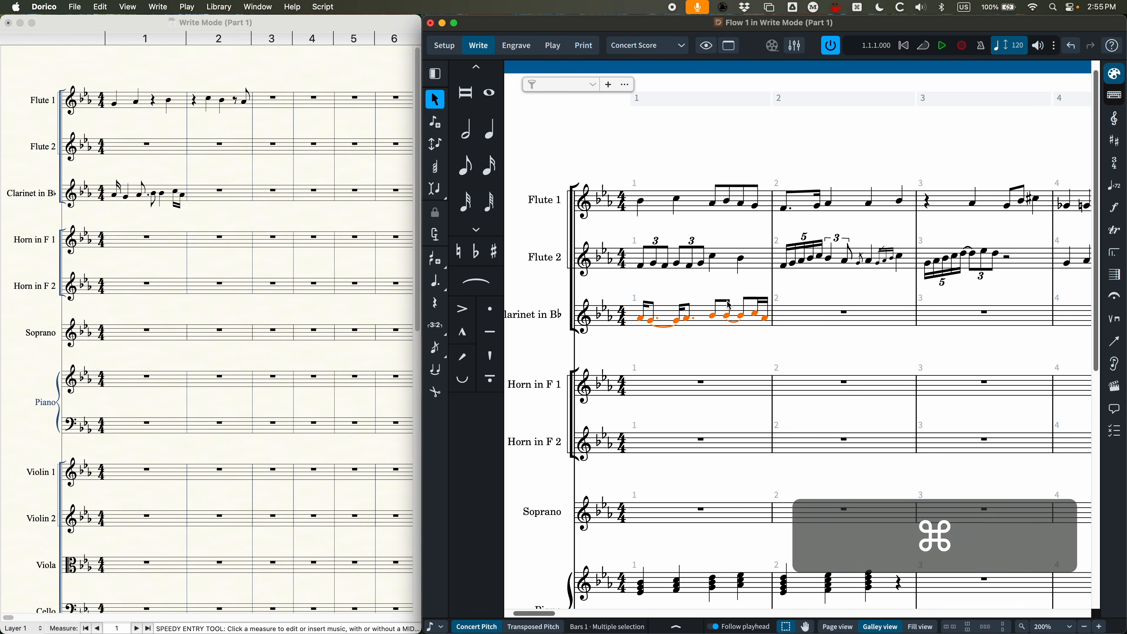
Step: Start note input in the clarinet's bar 7 and move the caret back and forth along the rhythmic grid
key(super+minus)
key(super+minus)
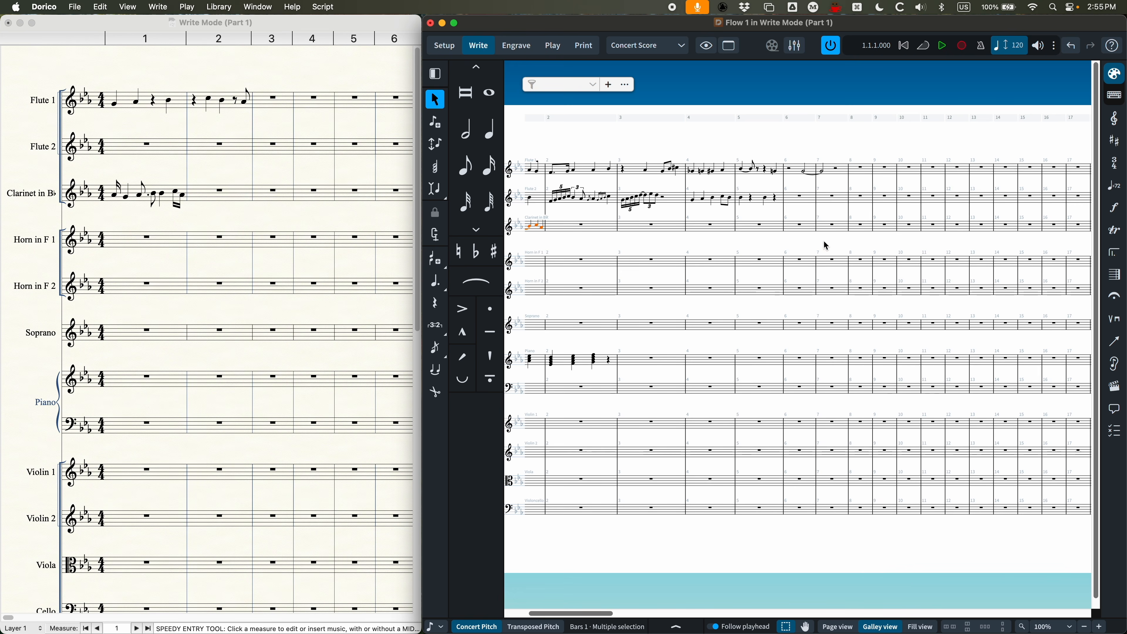
click(833, 227)
key(Return)
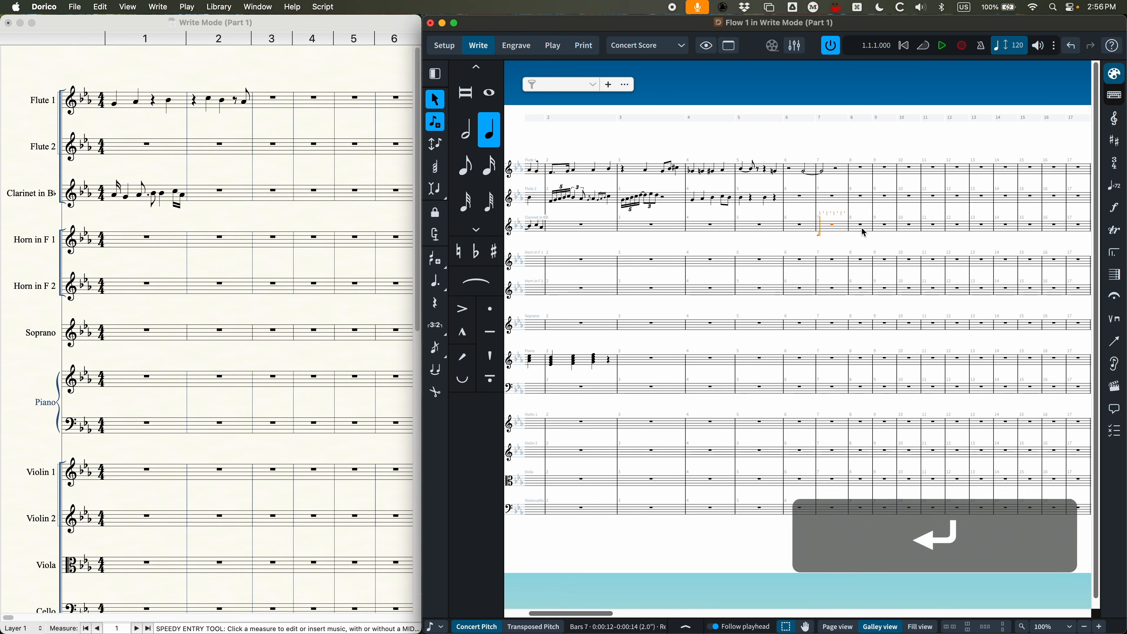
key(Right)
key(Right)
key(Right)
key(Right)
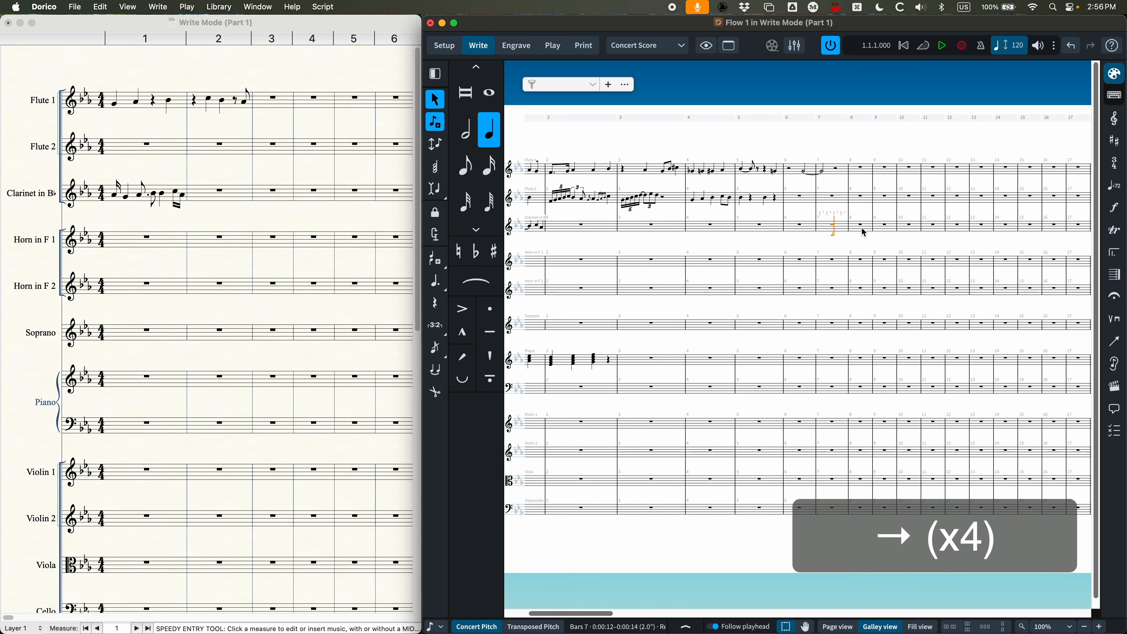
key(Left)
key(Left)
key(Left)
key(Right)
key(Right)
key(Right)
key(Left)
key(Left)
key(Left)
key(Right)
key(Left)
key(Left)
key(Left)
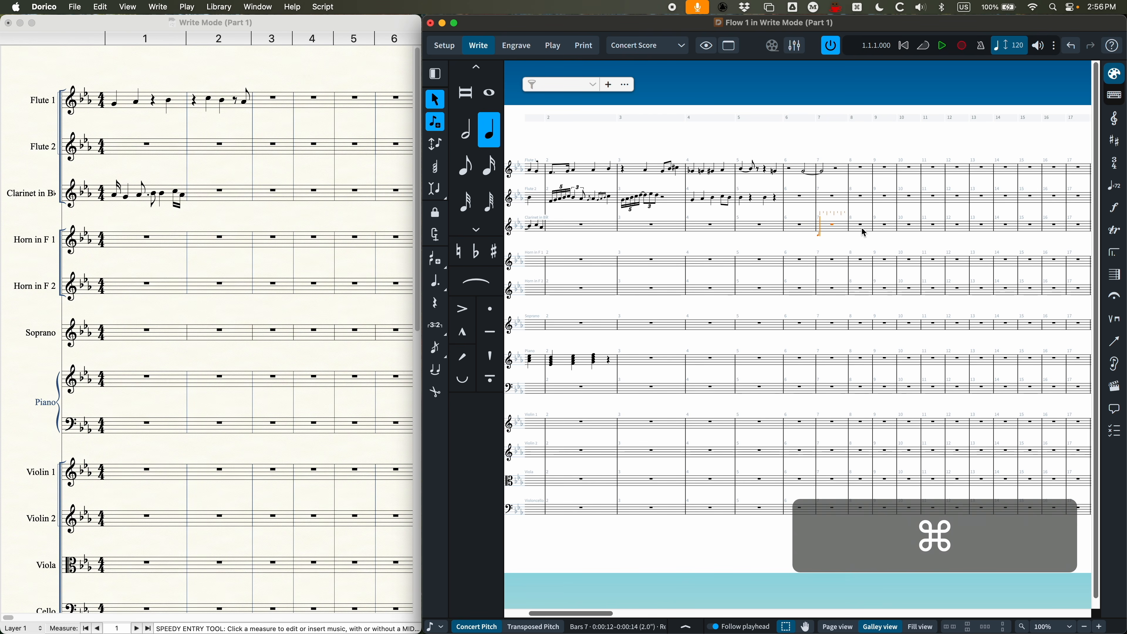
Step: Jump the caret forward and back by whole bars on the clarinet staff, ending at the start of bar 7
key(super+Right)
key(super+Right)
key(super+Left)
key(super+Left)
key(super+Left)
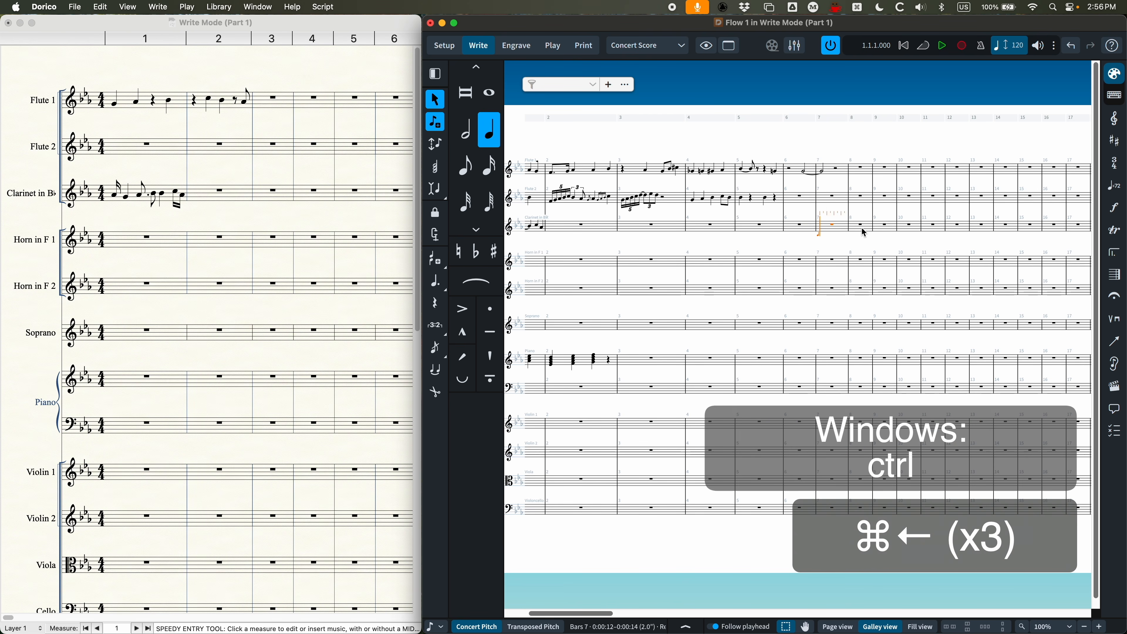
key(super+Left)
key(super+Right)
key(super+Right)
key(super+Right)
key(super+Right)
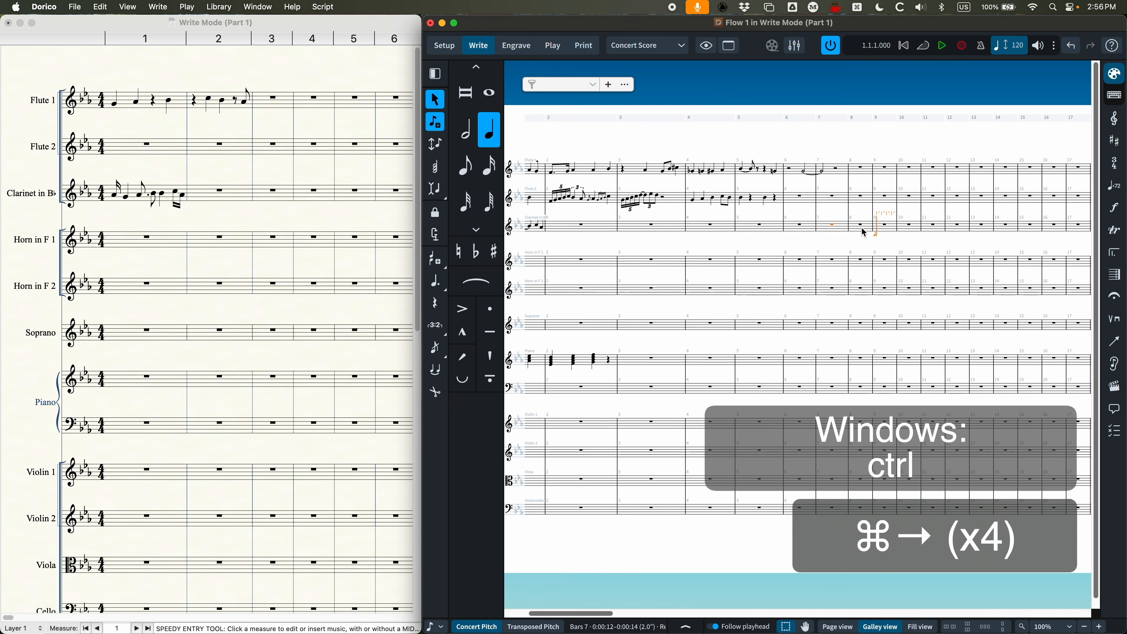
key(super+Left)
key(super+Left)
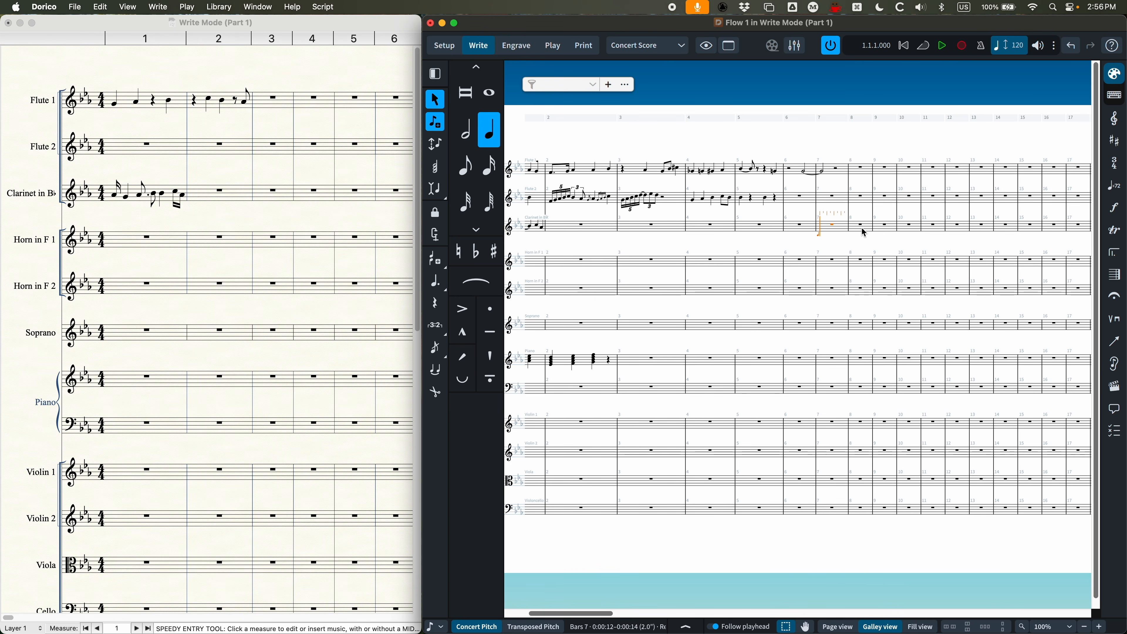
Step: Move the note-input caret staff by staff down to Soprano and back up, ending on Flute 1 in bar 7
key(Up)
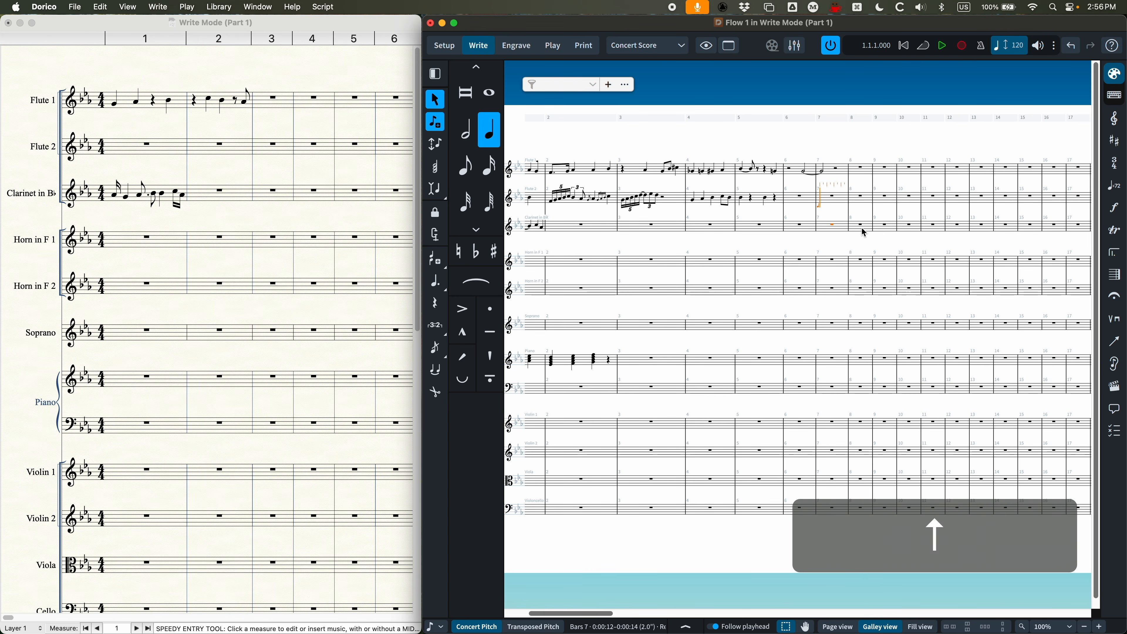
key(Down)
key(Down)
key(Down)
key(Down)
key(Down)
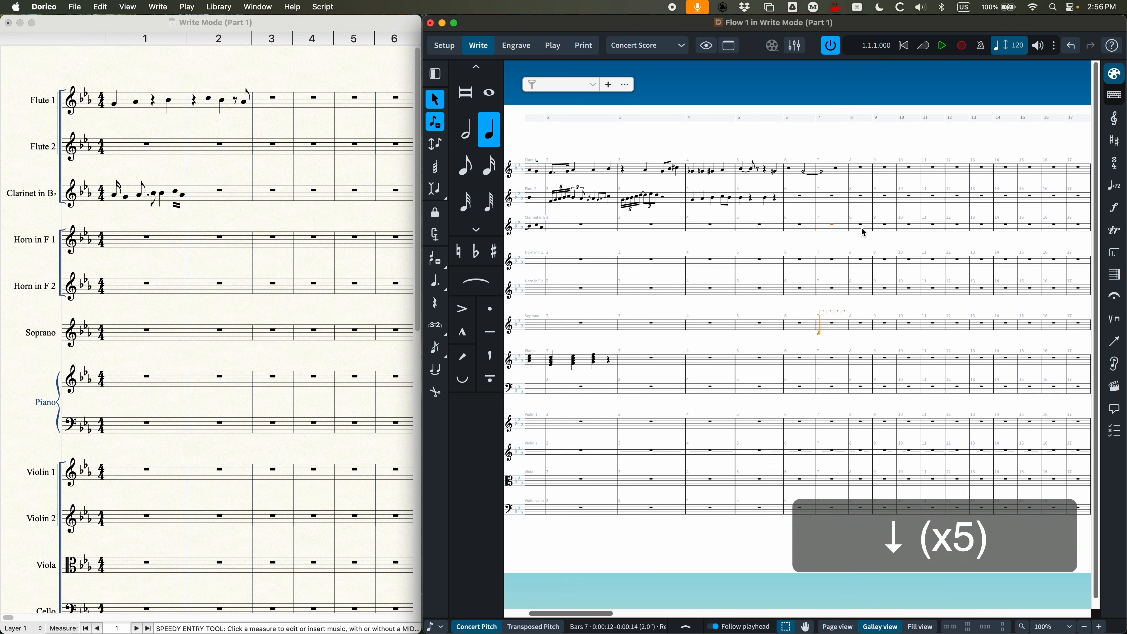
key(Up)
key(Up)
key(Up)
key(Up)
key(Up)
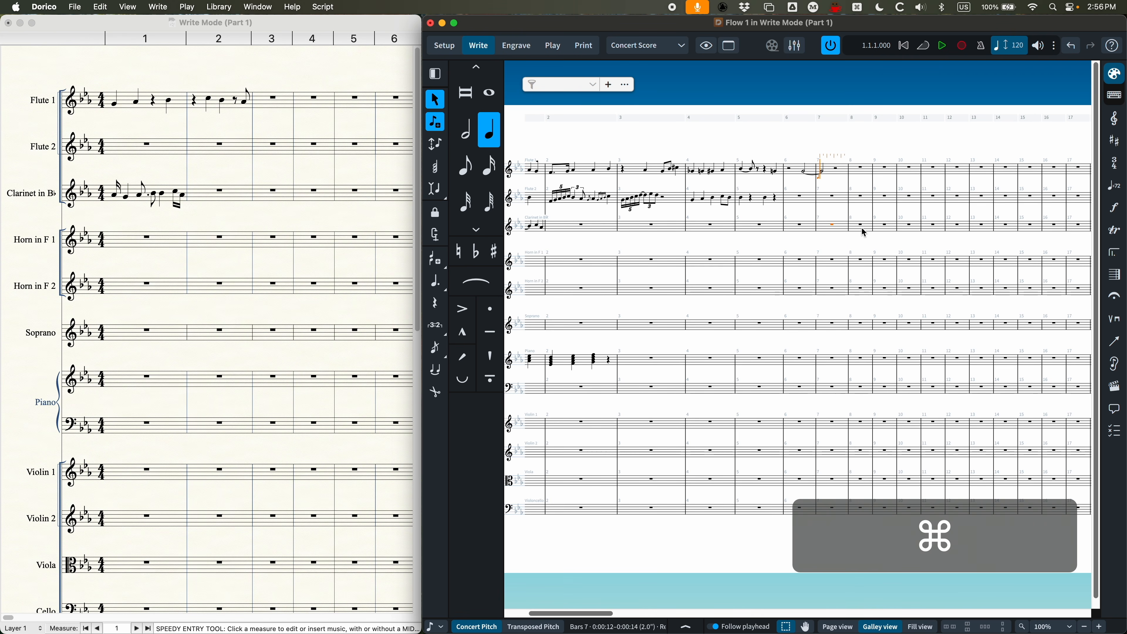
Step: Jump the caret to the lowest staff and back to Flute 1, and advance it to the start of bar 8
key(super+Down)
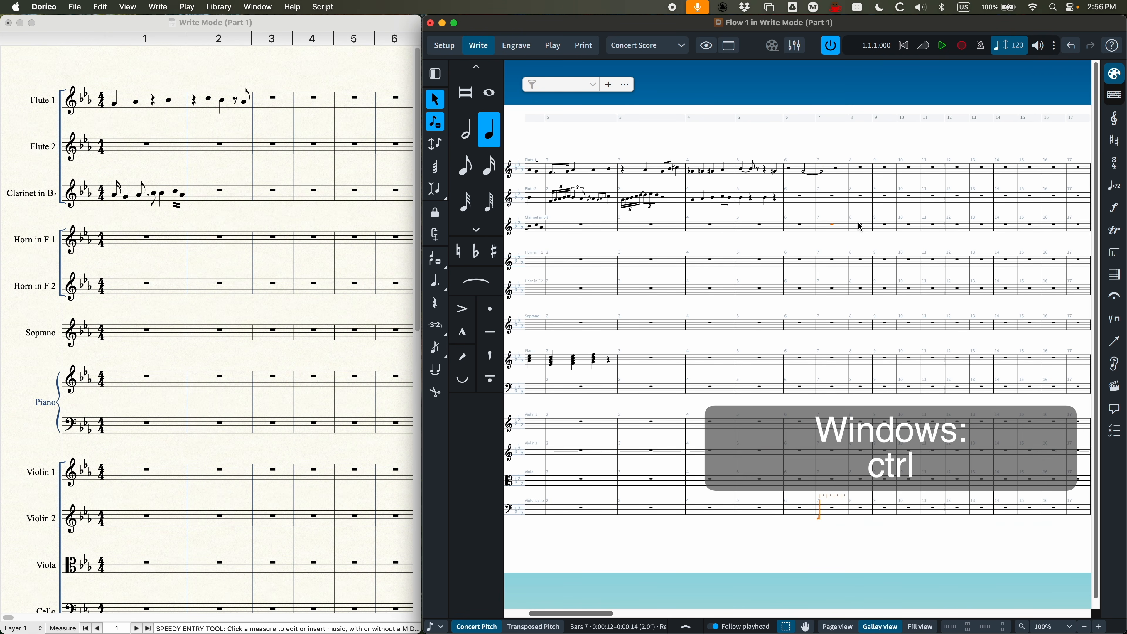
key(super+Up)
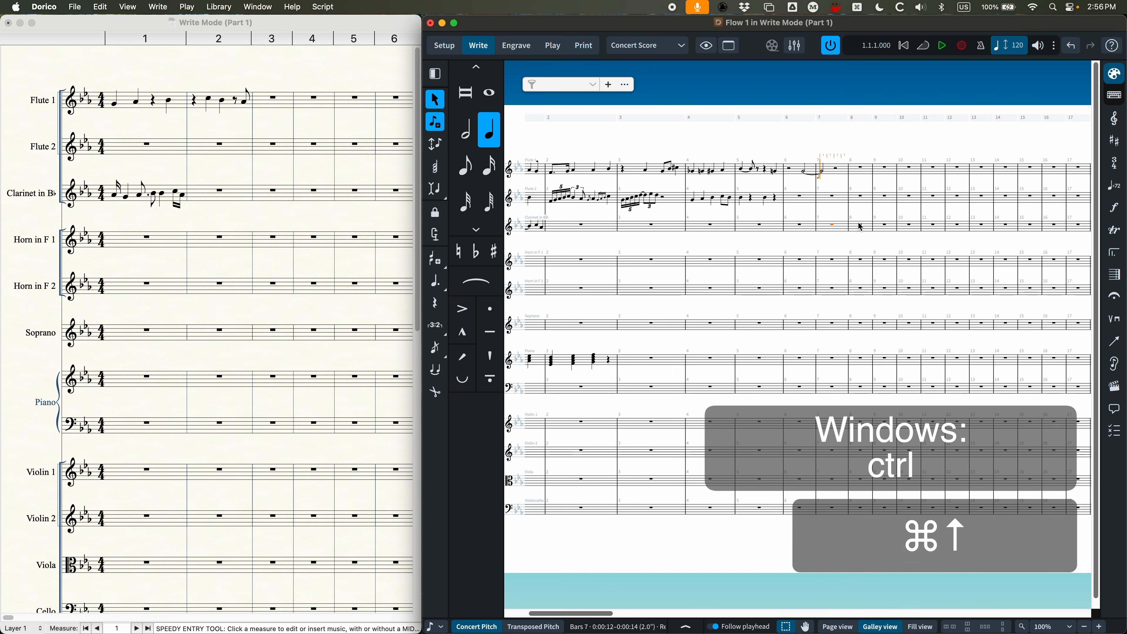
key(Down)
key(Down)
key(Up)
key(Up)
key(Right)
key(Right)
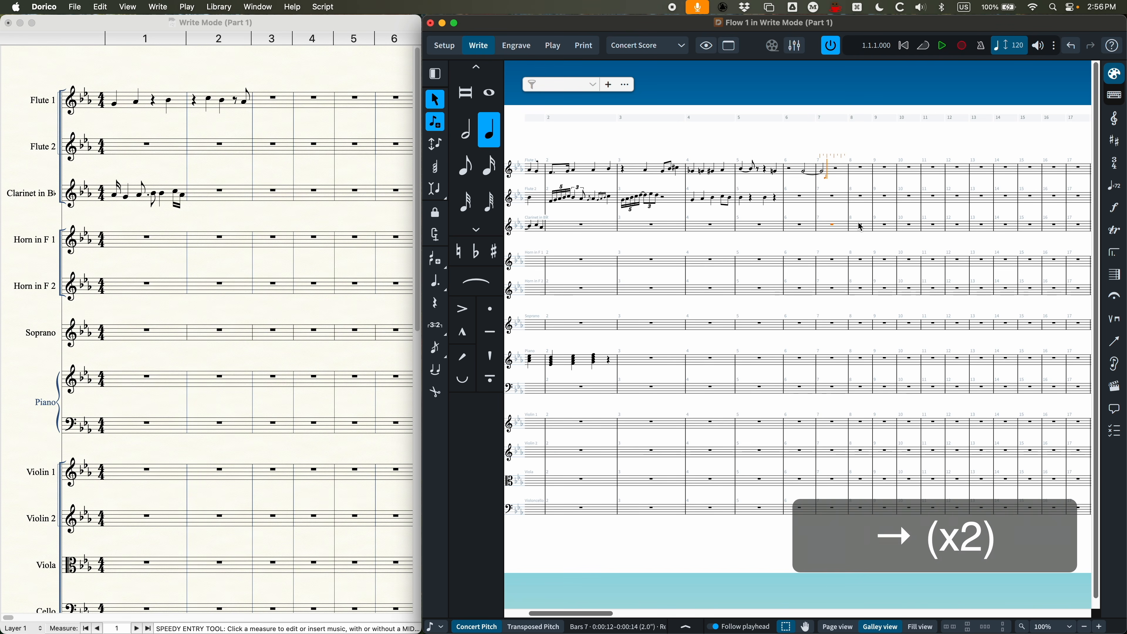
key(super+Right)
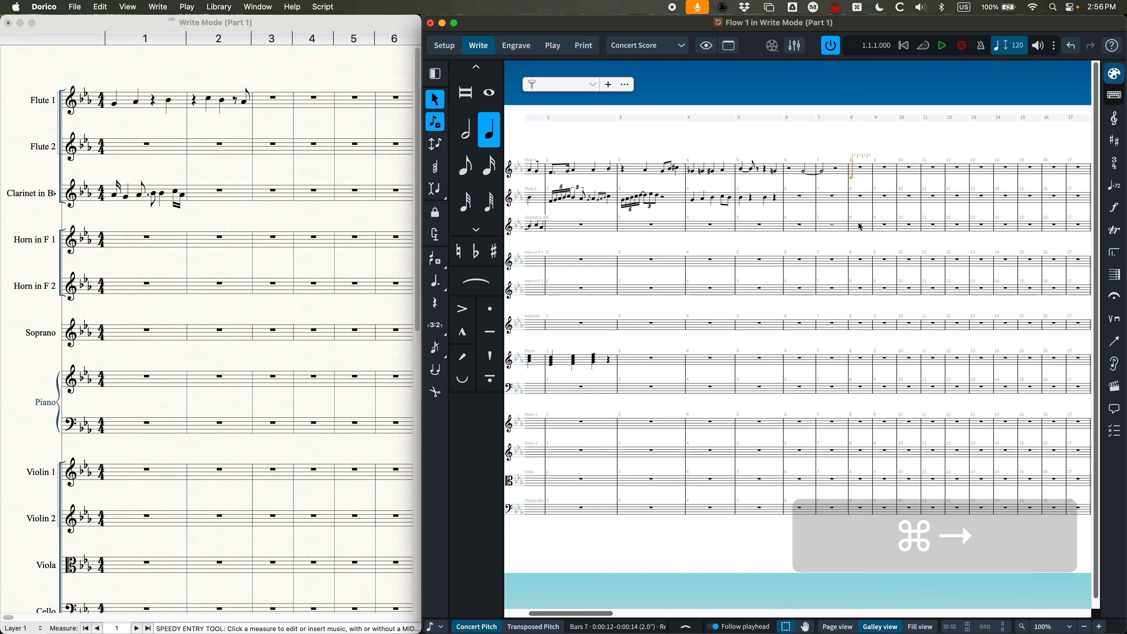
Step: Extend the caret over Flute 1, Flute 2 and the clarinet, enter three-part quarter-note chords in bars 8 to 10, and end note input
key(super+equal)
key(super+equal)
key(super+equal)
scroll(810, 304, right, 5)
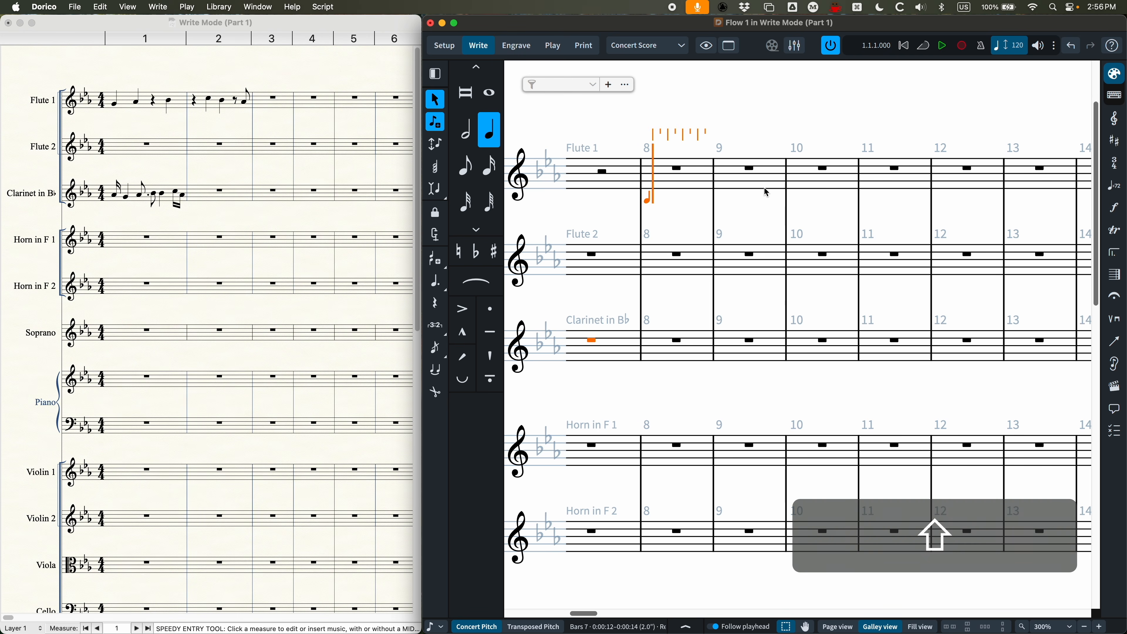
key(shift+Down)
key(shift+Down)
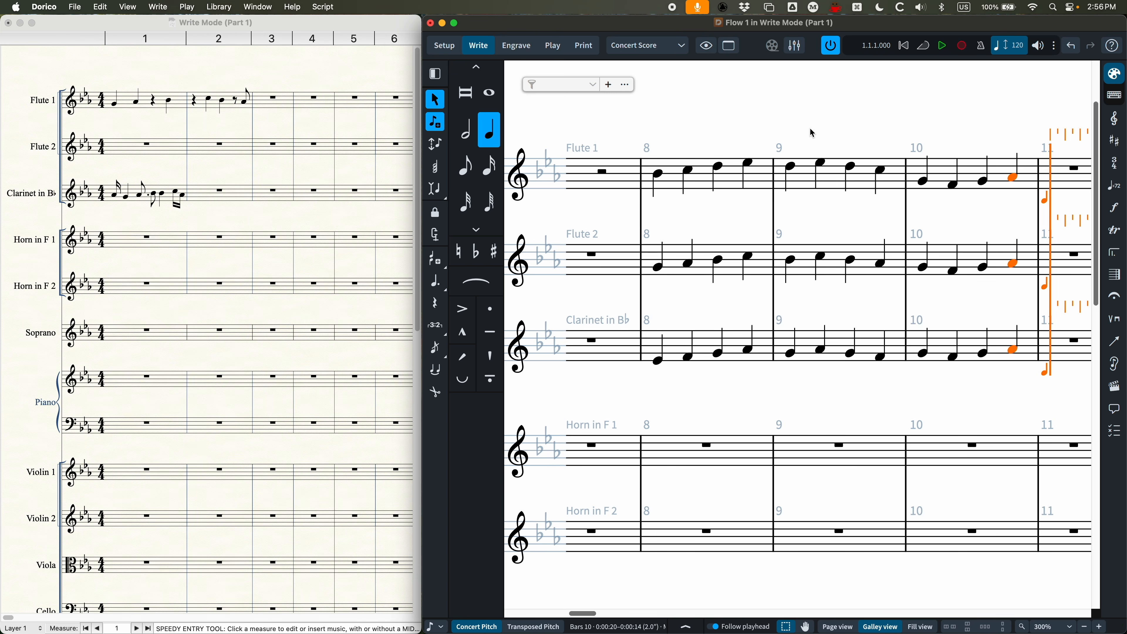
key(Escape)
key(Escape)
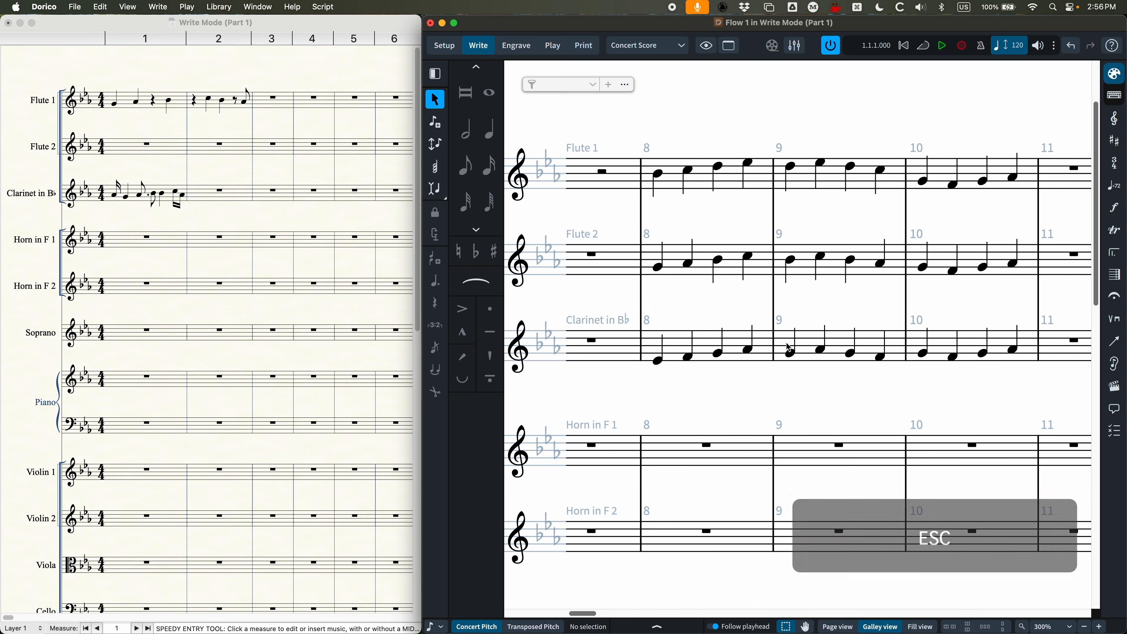
scroll(755, 267, right, 2)
key(super+minus)
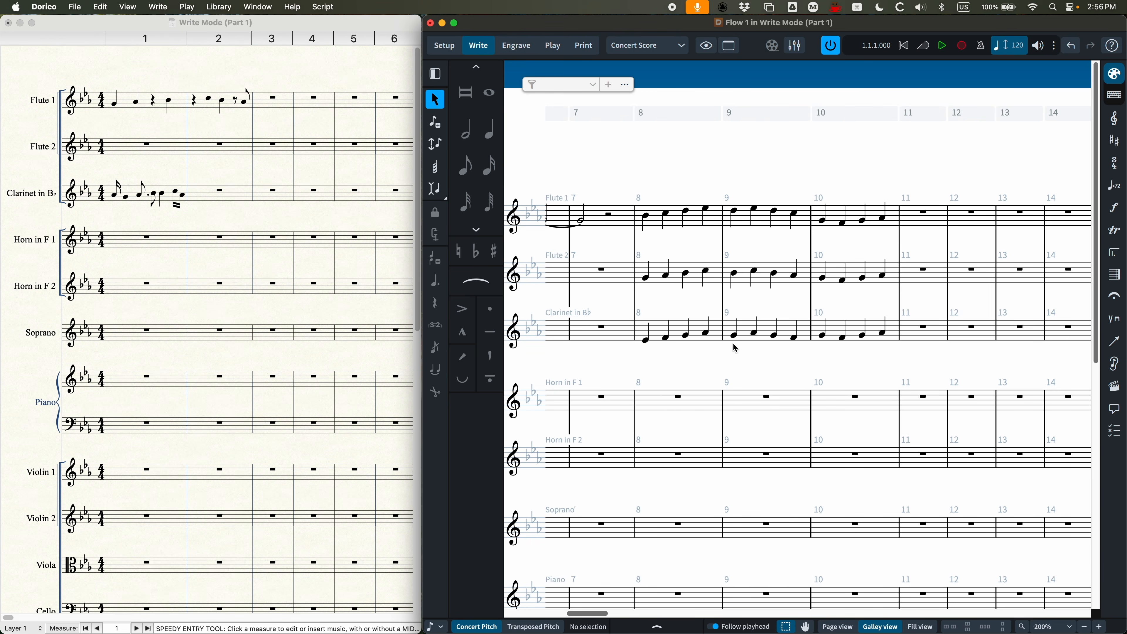
Step: Switch to Finale and enter quarter notes G A G A and B C B A in measures 1 and 2 of the piano's upper staff
click(197, 307)
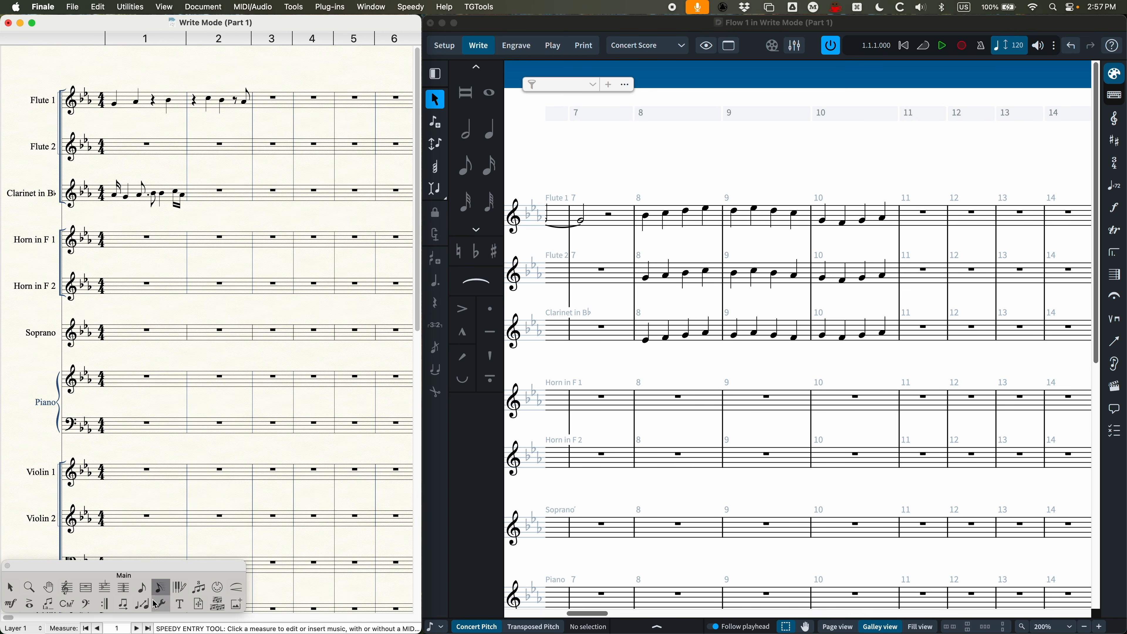
click(133, 378)
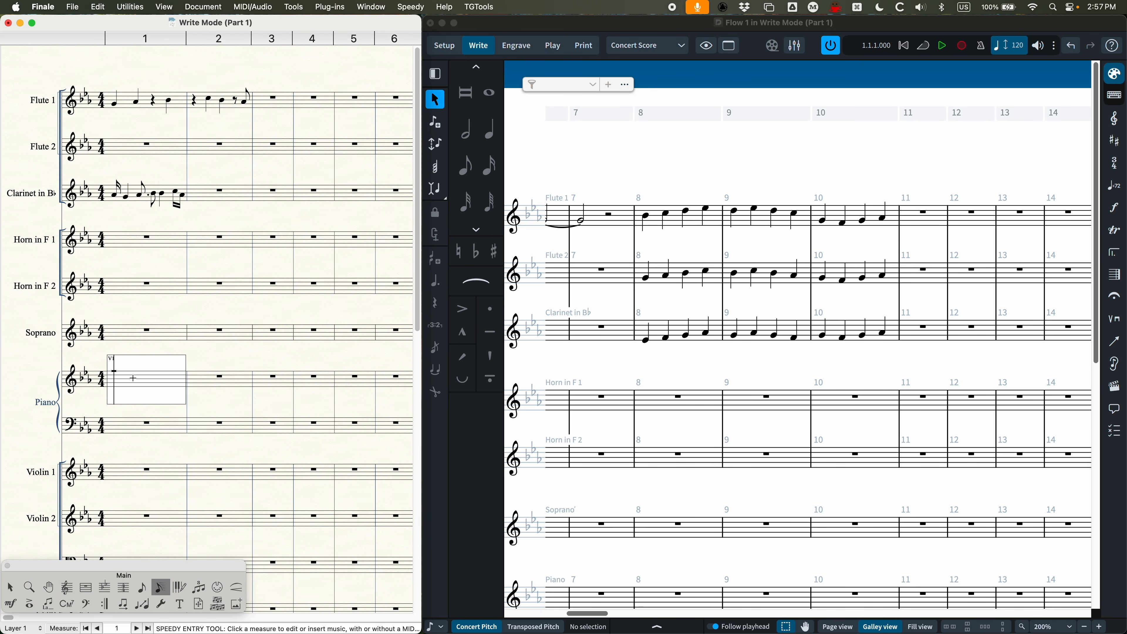
key(5)
key(5)
key(5)
key(5)
key(5)
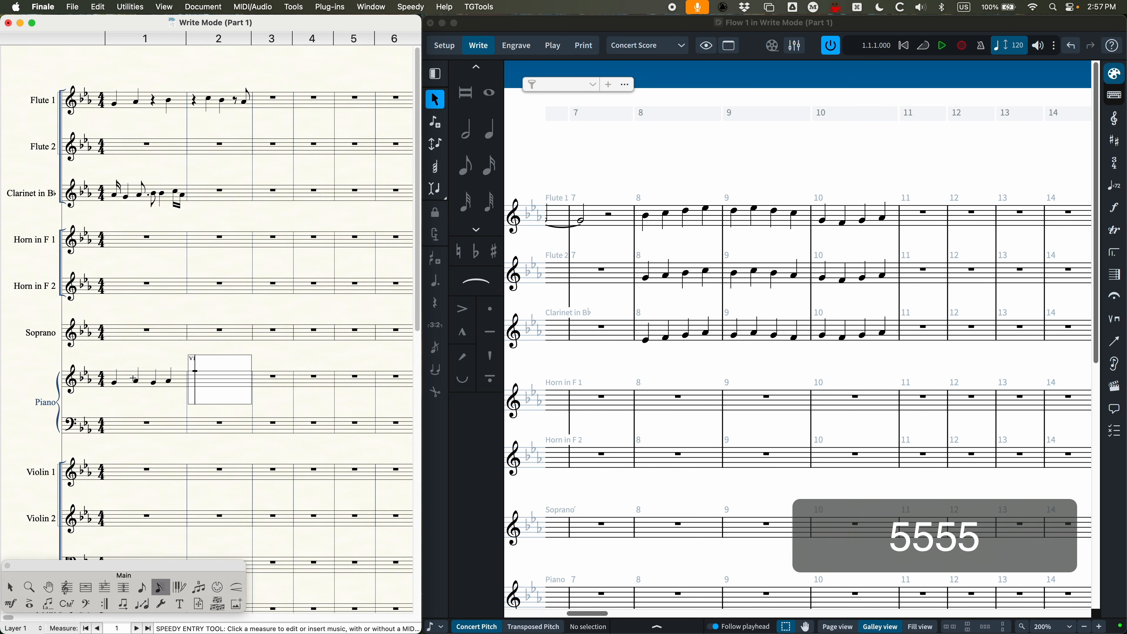
key(5)
key(5)
key(5)
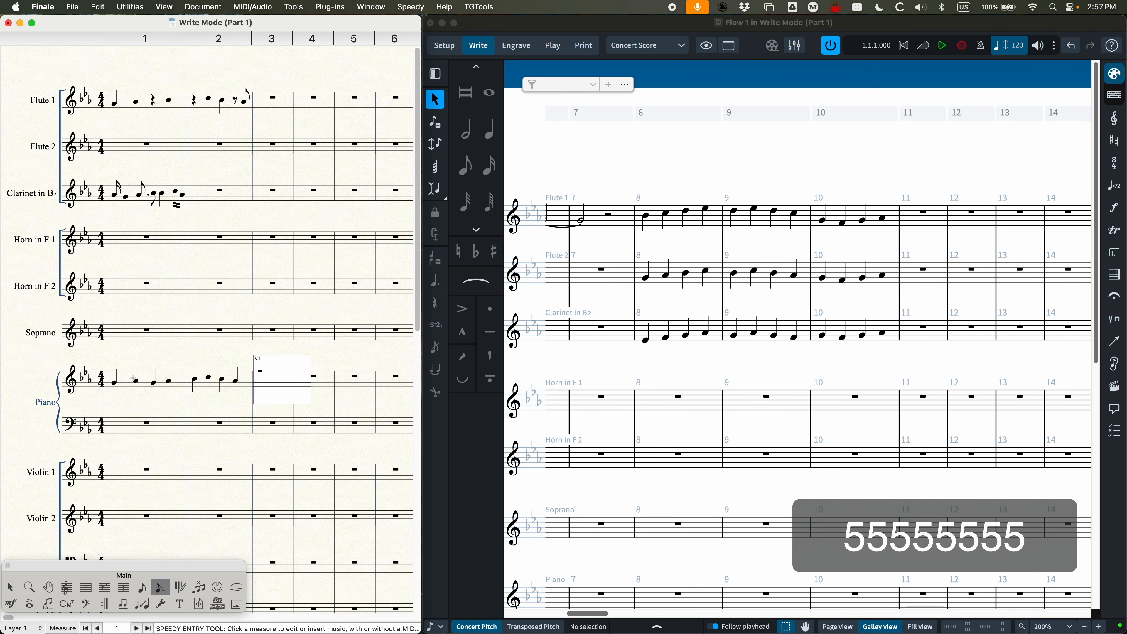
Step: Return the Speedy Entry cursor to the start of the piano's measure 1 and cycle through the layers to Layer 2
key(Left)
key(Left)
key(Left)
key(Left)
key(Left)
key(Left)
key(Left)
key(Left)
key(Left)
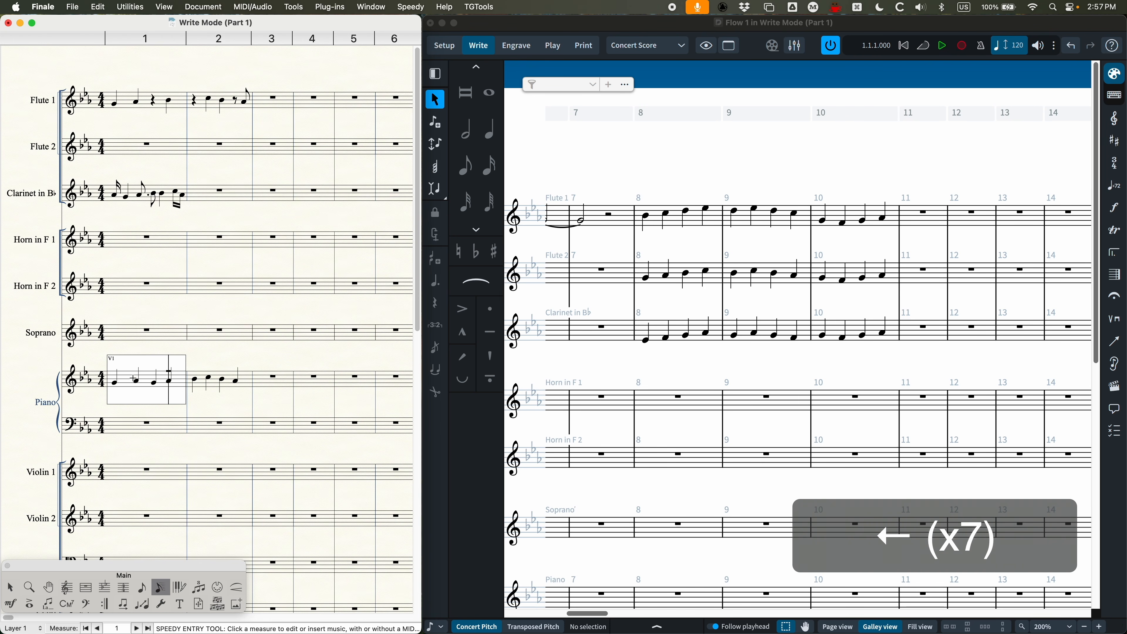
key(Left)
key(Left)
key(shift+Down)
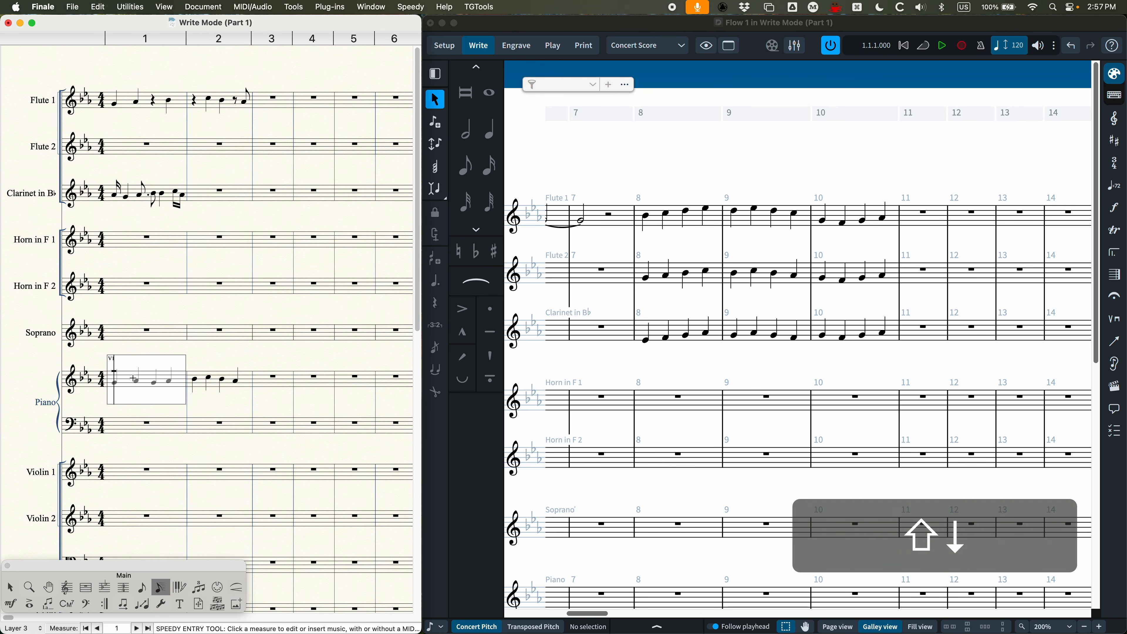
key(shift+Down)
key(shift+Down)
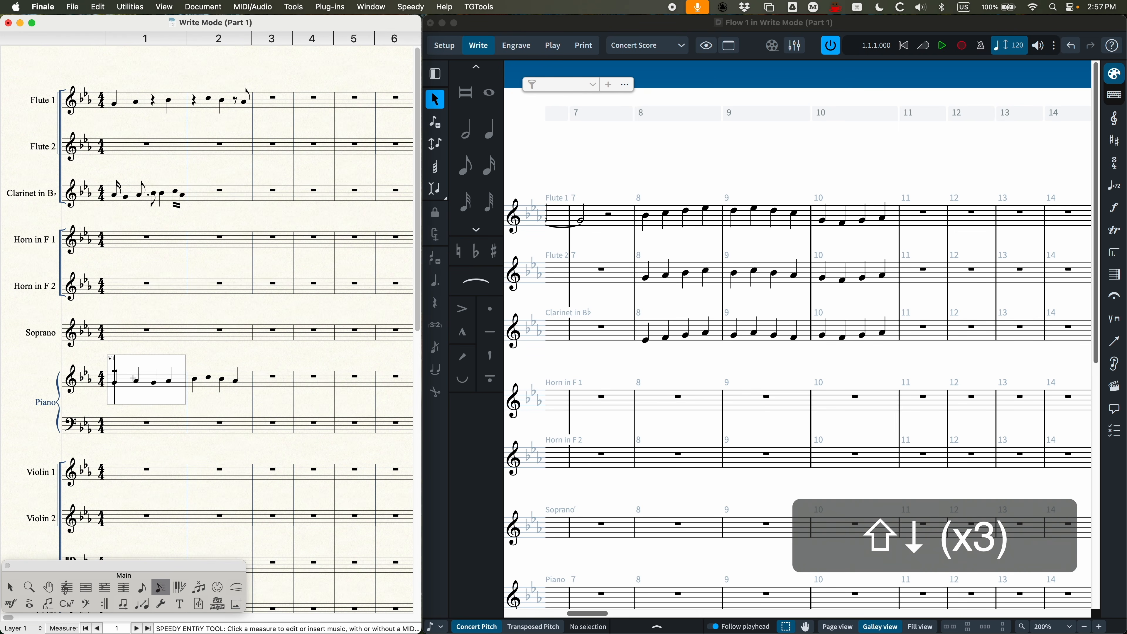
key(shift+Down)
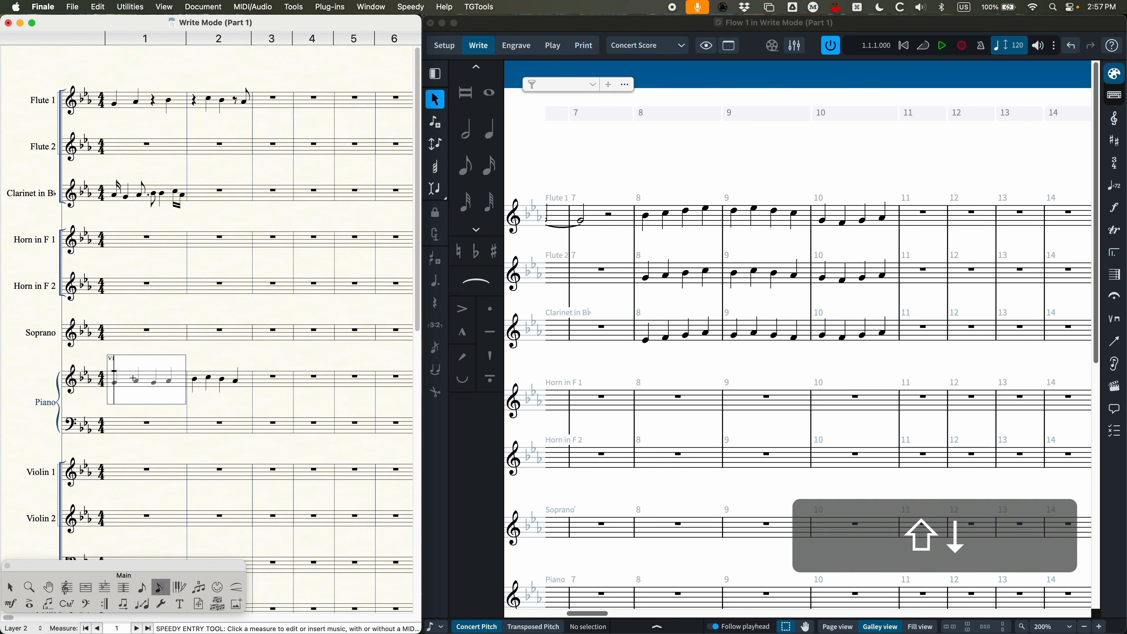
Step: Enter Layer 2 half notes in the piano's measure 1, and a half and a quarter note in measure 2, and close the measure
key(6)
key(6)
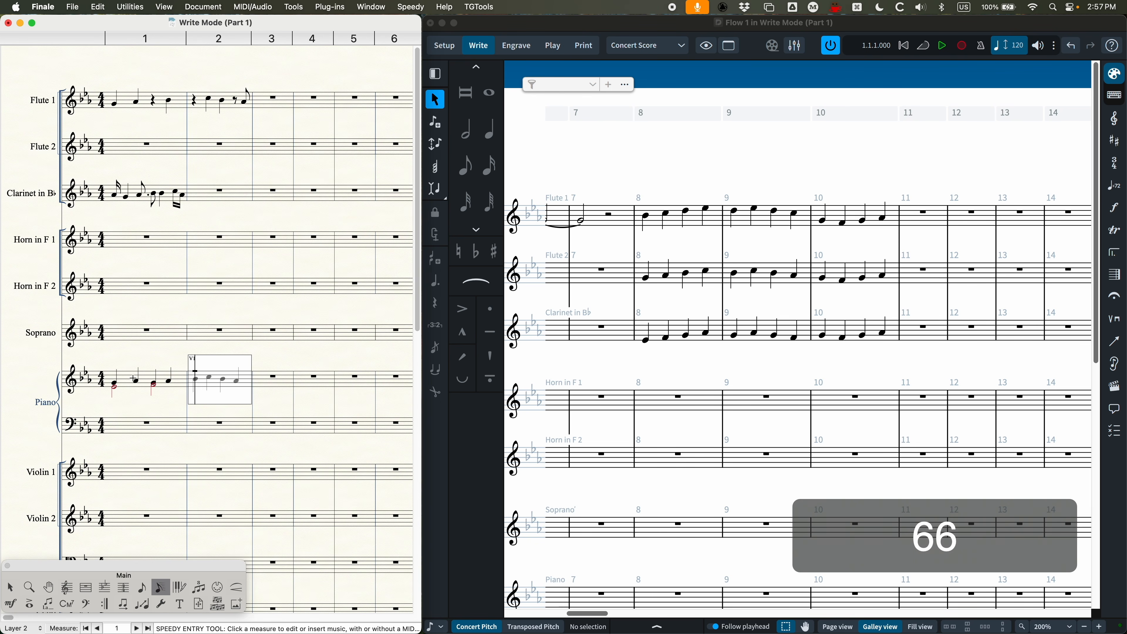
key(6)
key(5)
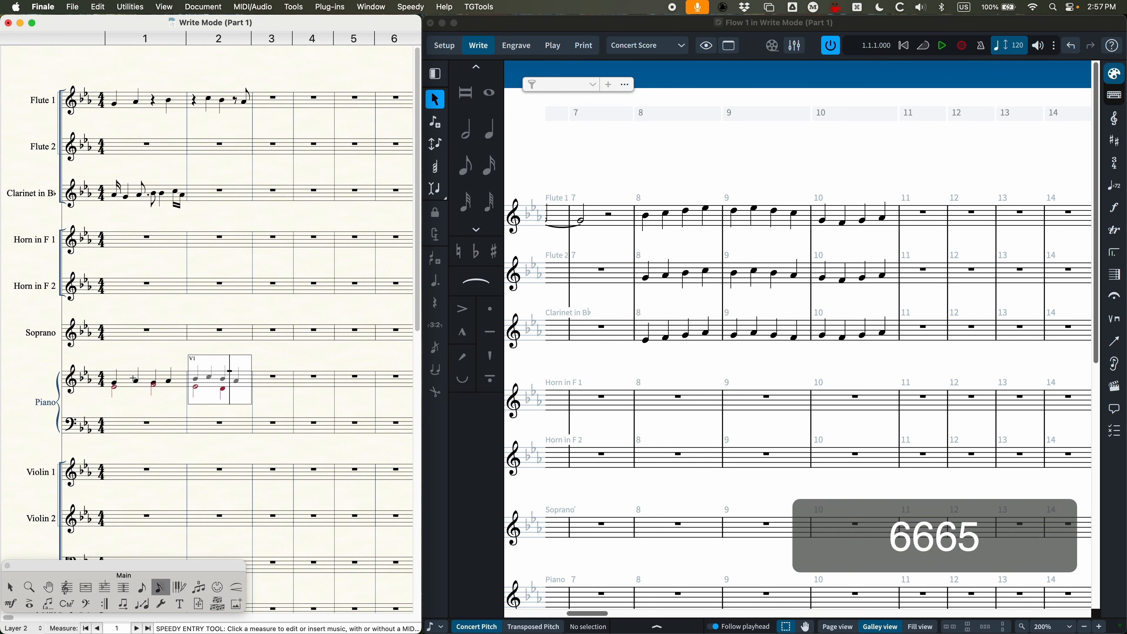
click(168, 305)
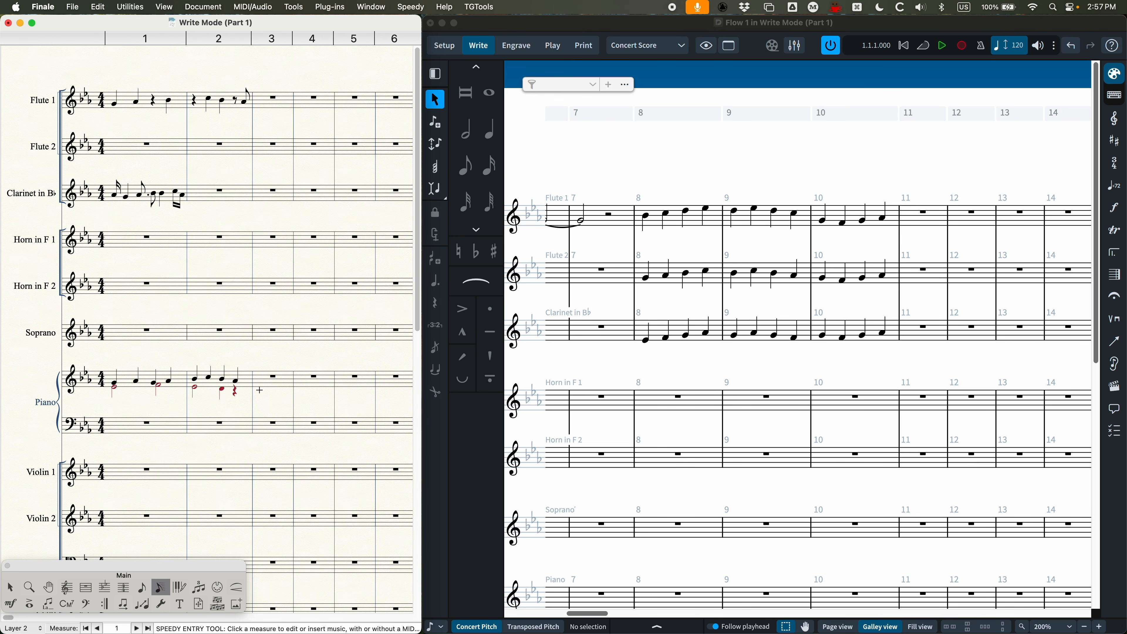
Step: Switch to Dorico and delete the existing chords in bars 1 and 2 of the piano's upper staff
click(611, 366)
scroll(628, 375, left, 20)
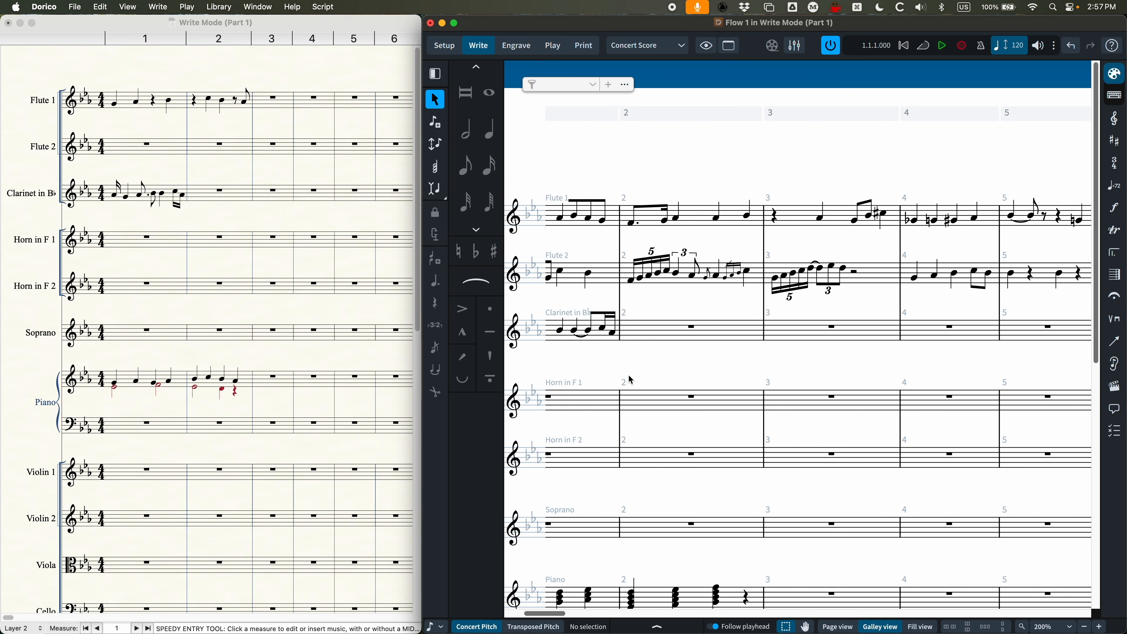
scroll(630, 378, down, 5)
scroll(636, 380, right, 2)
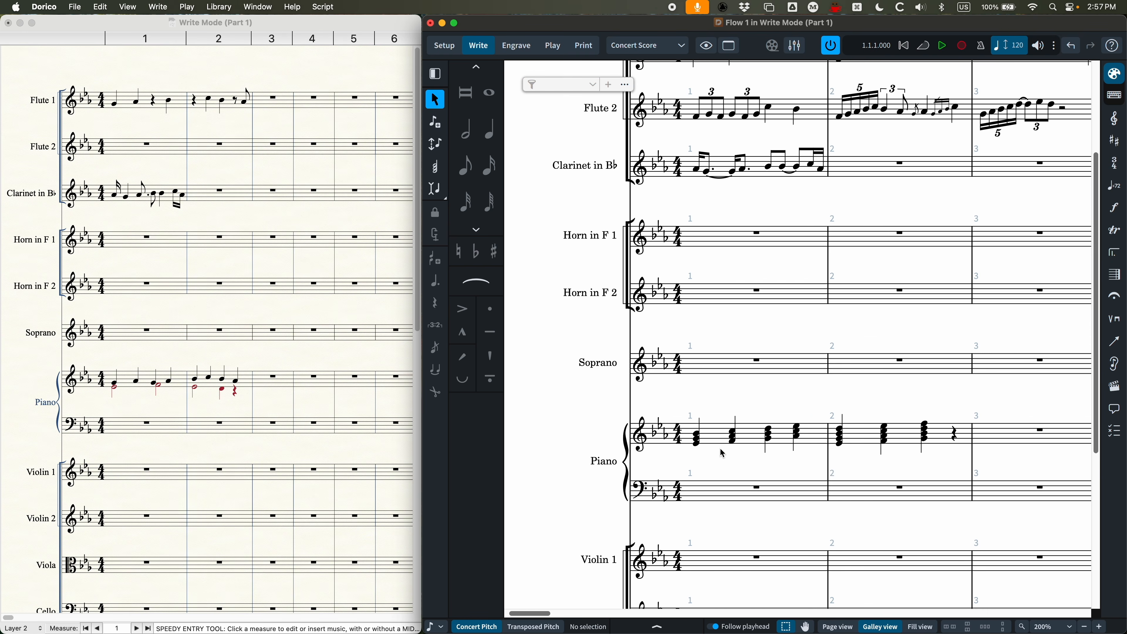
click(722, 445)
shift+click(909, 439)
key(BackSpace)
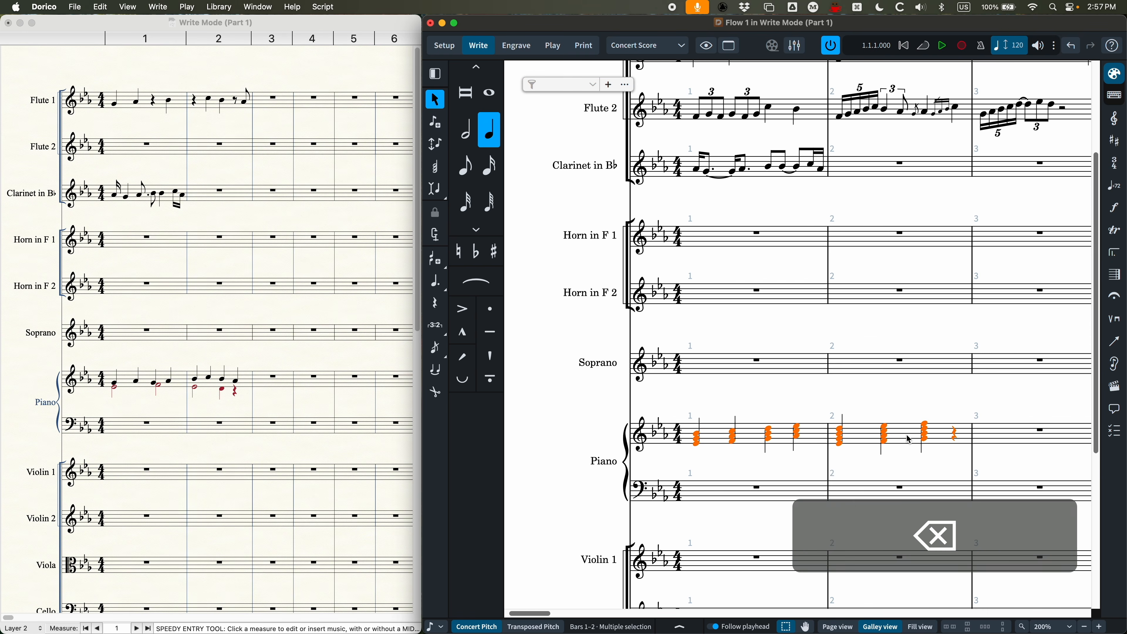
Step: Enter quarter notes G A G A and B C B A in bars 1 and 2 of the piano's upper staff
key(Return)
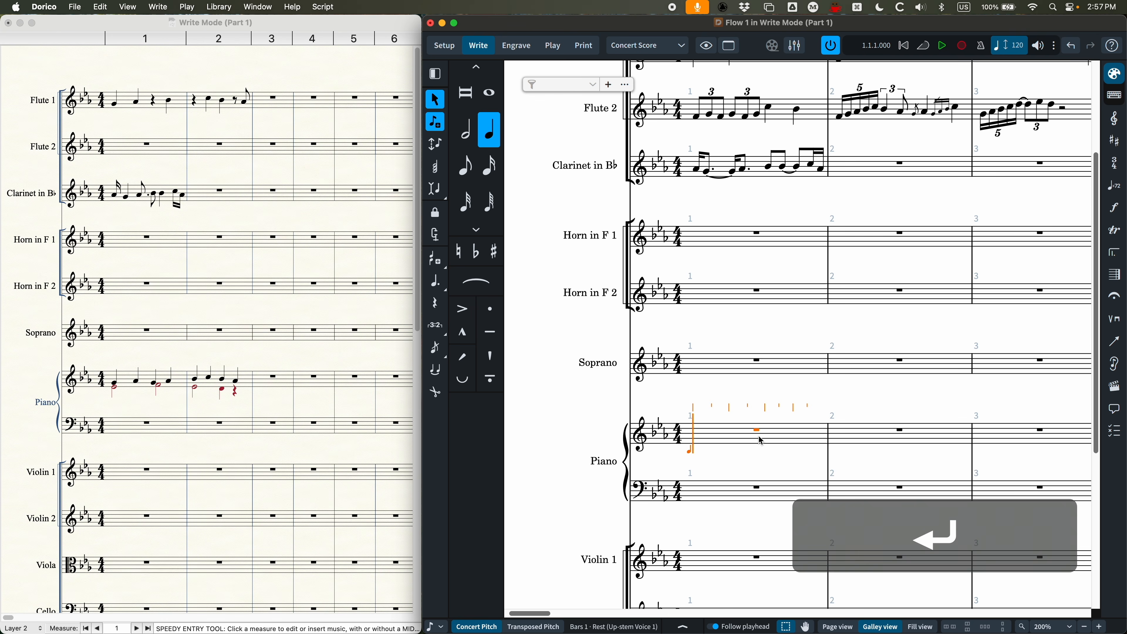
key(g)
key(5)
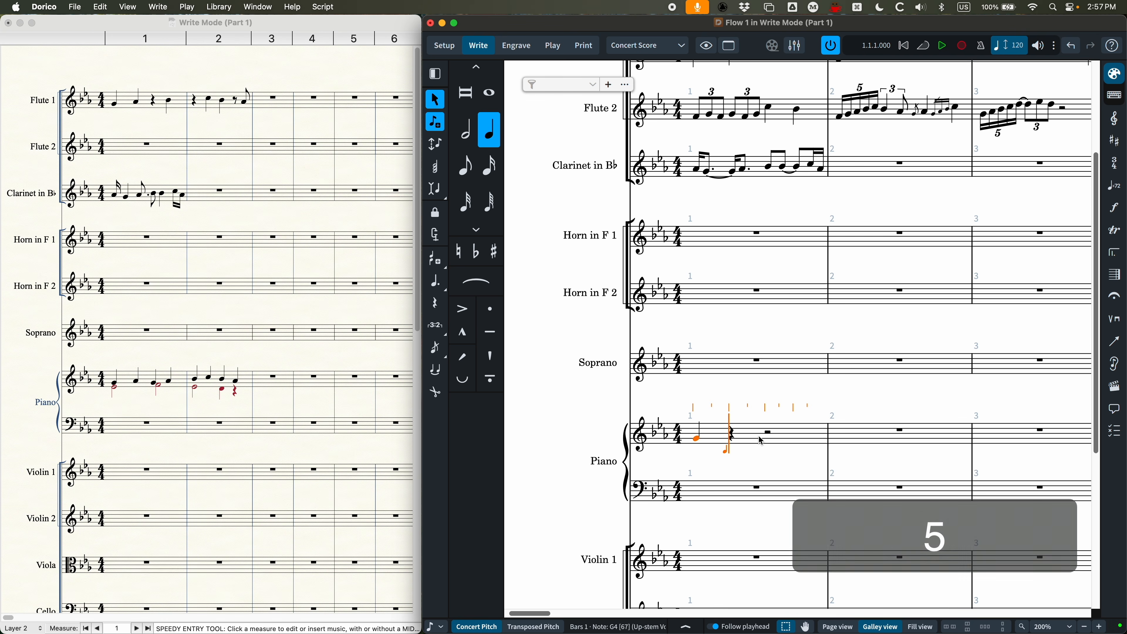
key(a)
key(g)
key(a)
key(b)
key(c)
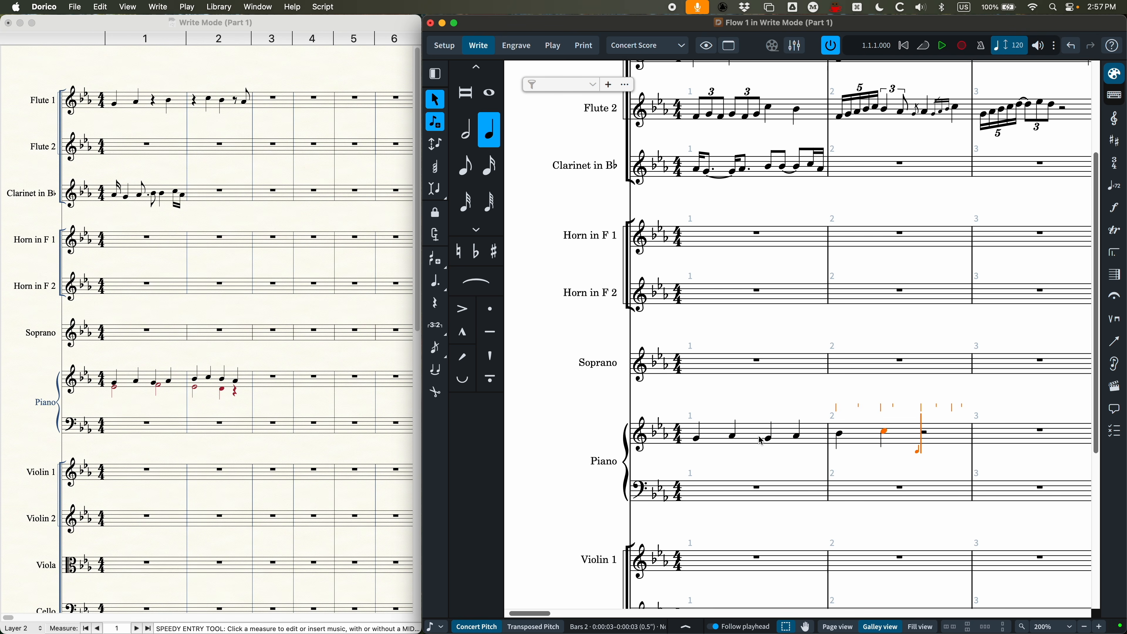
key(b)
key(a)
Step: Create a down-stem voice from the piano's bar 1 and enter half notes E F, followed in bar 2 by half note E and quarter note D
key(super)
key(super+minus)
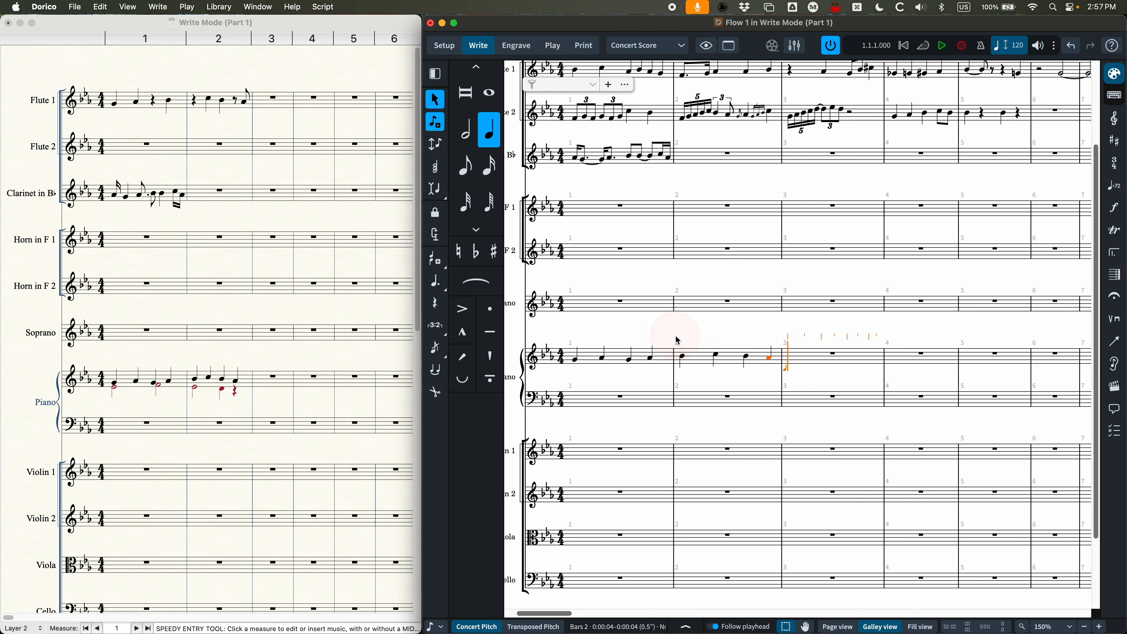
click(592, 365)
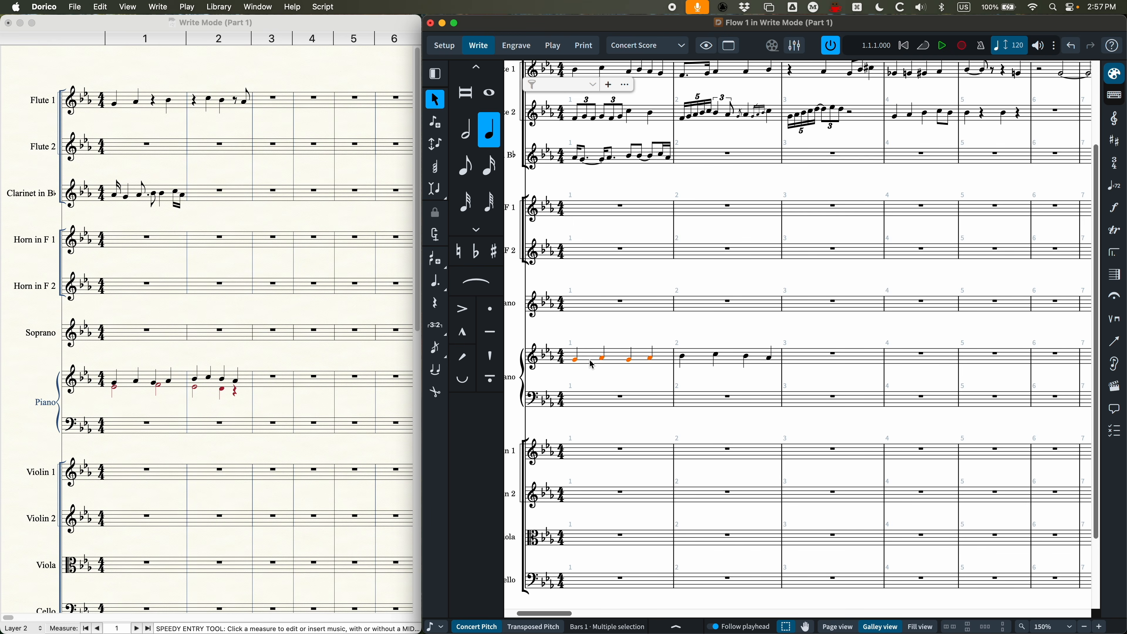
key(super+equal)
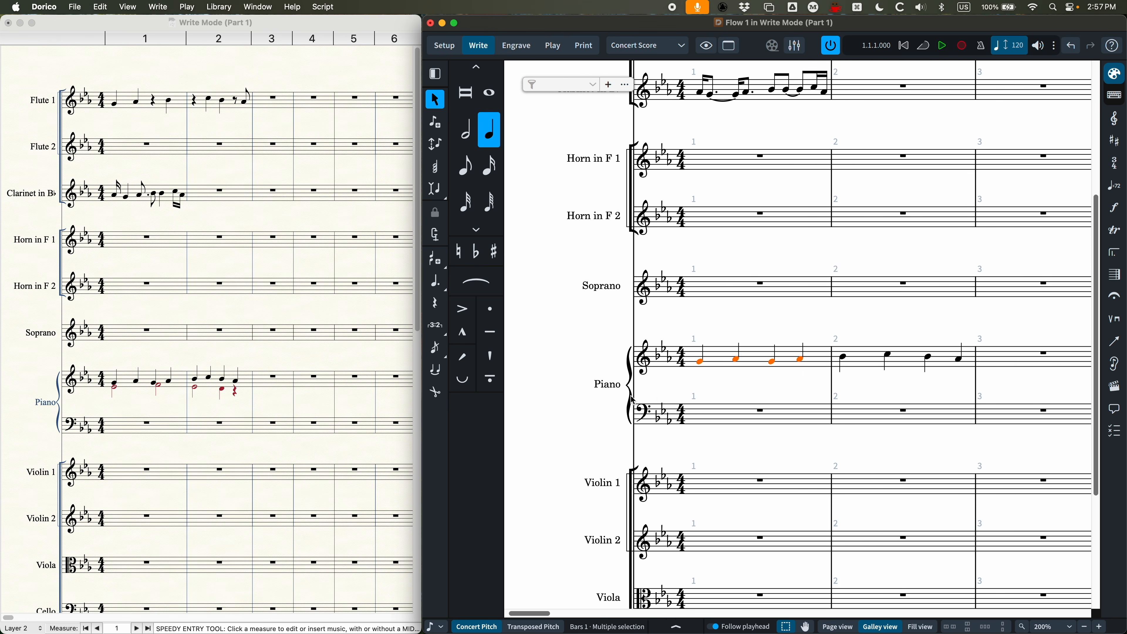
scroll(632, 401, right, 1)
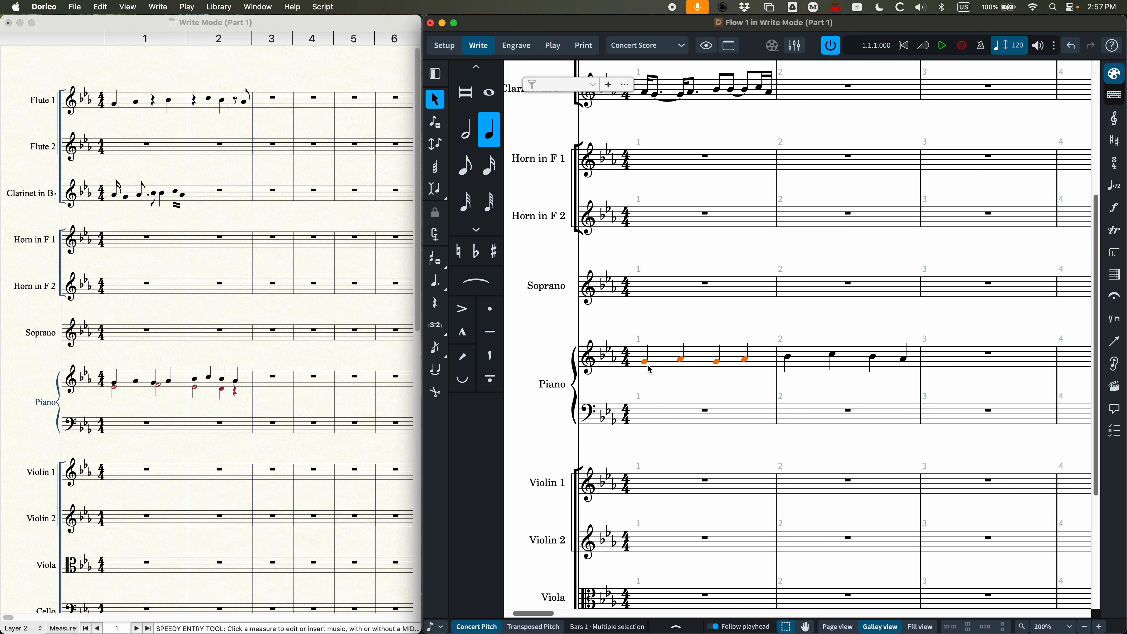
key(Return)
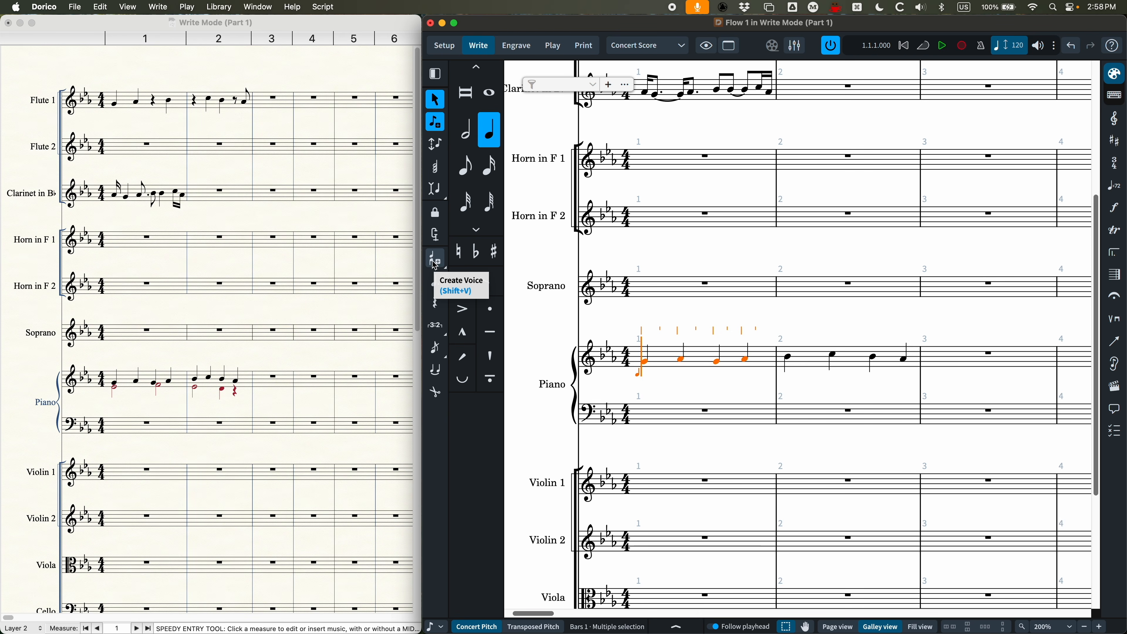
key(shift)
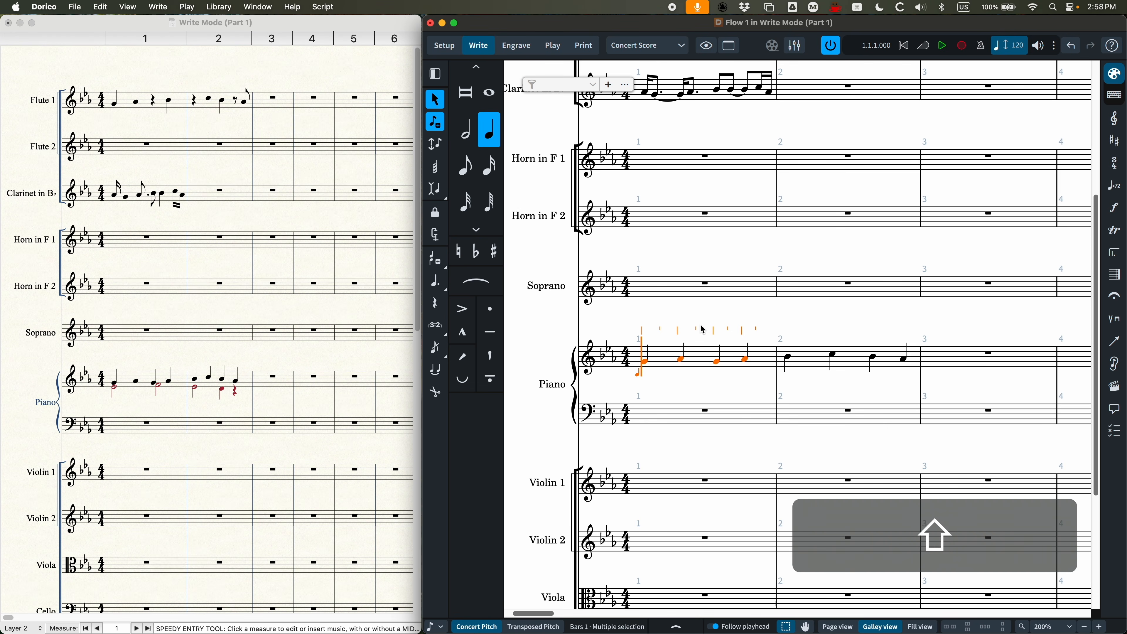
key(shift+v)
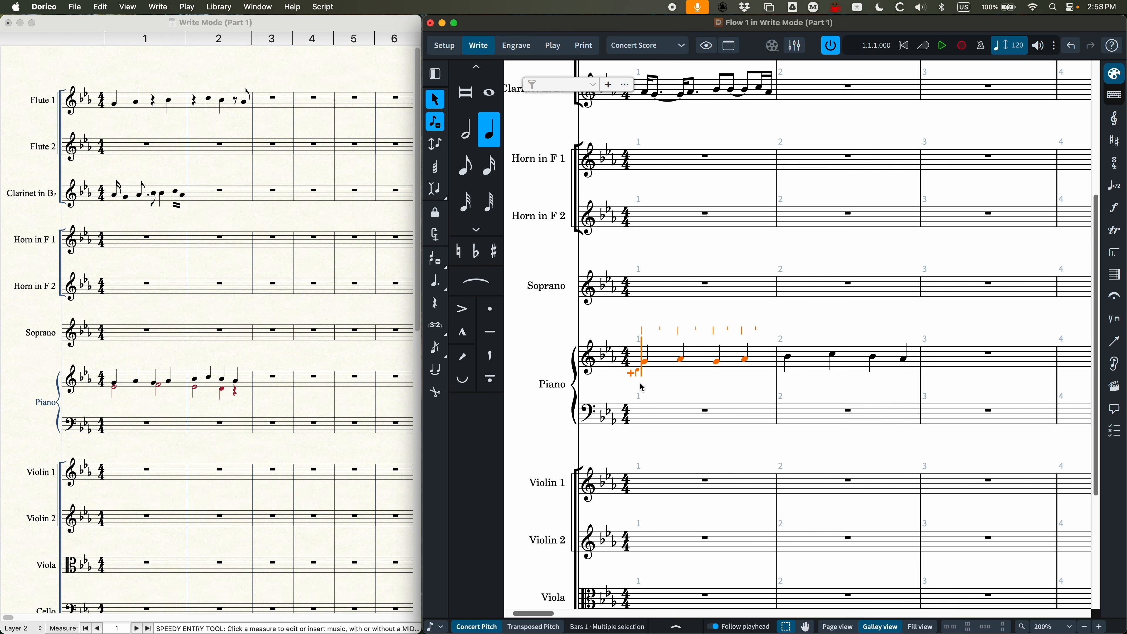
key(6)
key(e)
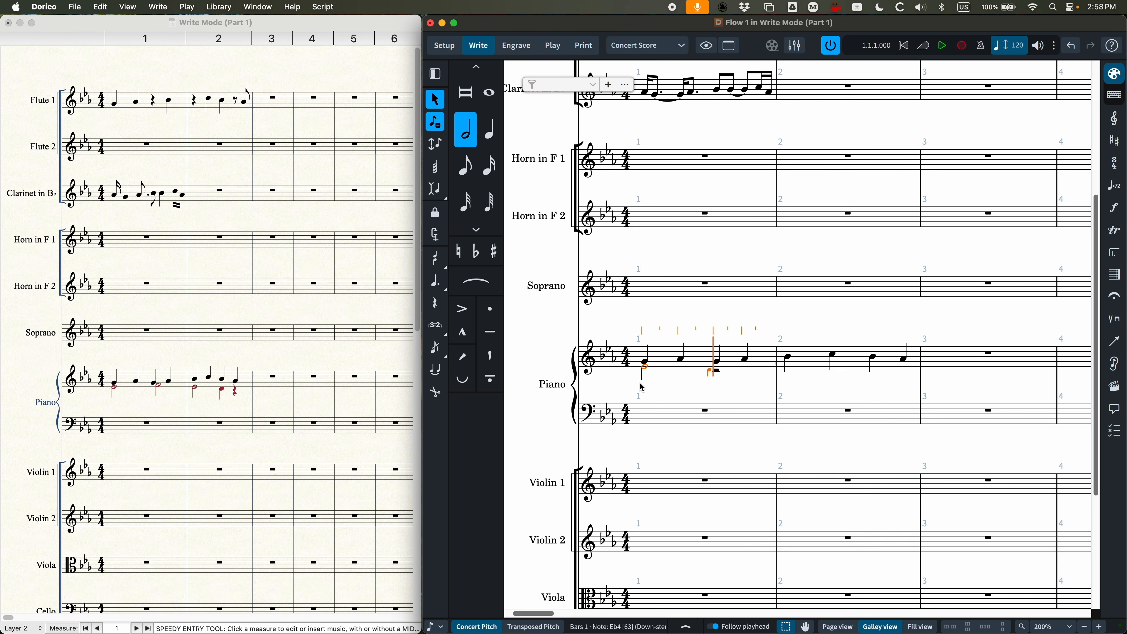
key(5)
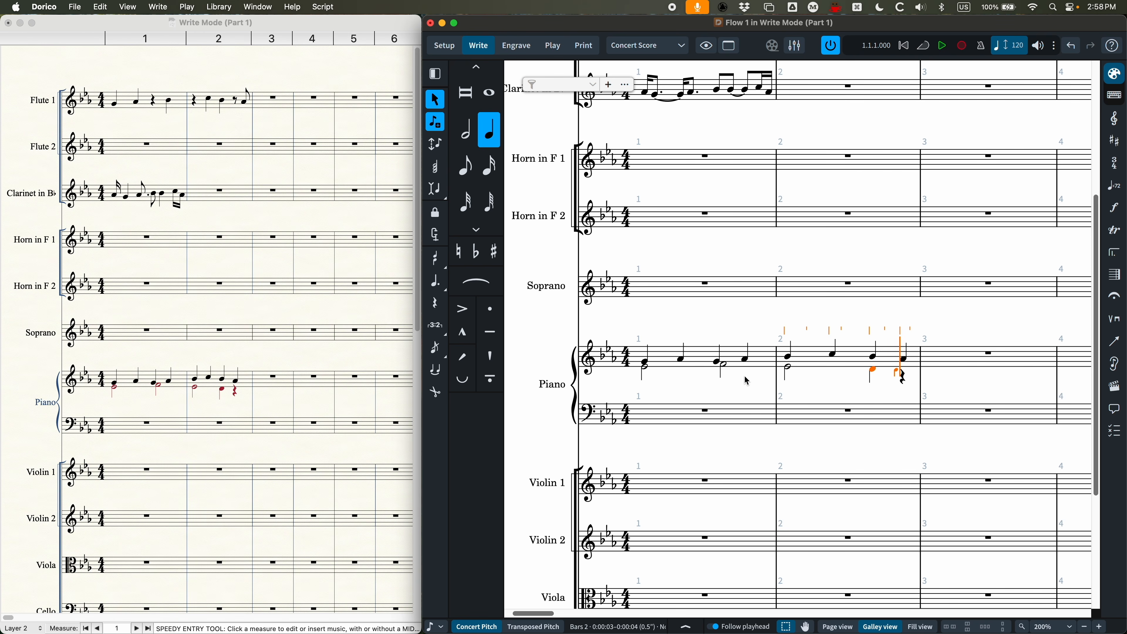
Step: Switch the caret back and forth between the up-stem and down-stem voices on the last beat of the piano's bar 2
scroll(730, 391, right, 2)
scroll(729, 391, right, 1)
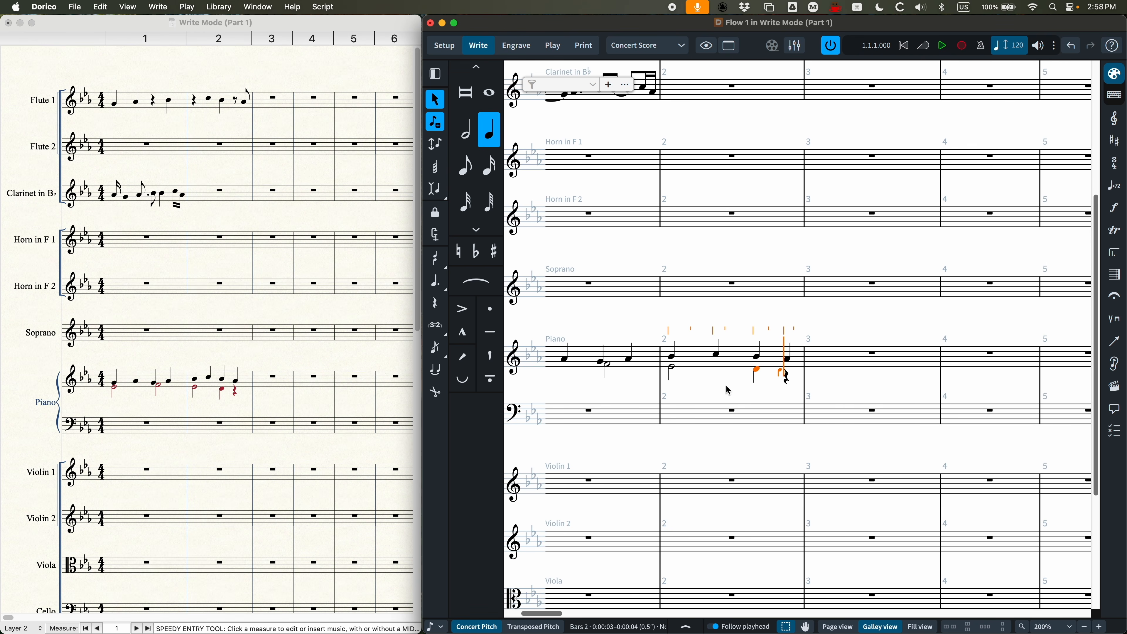
key(super+equal)
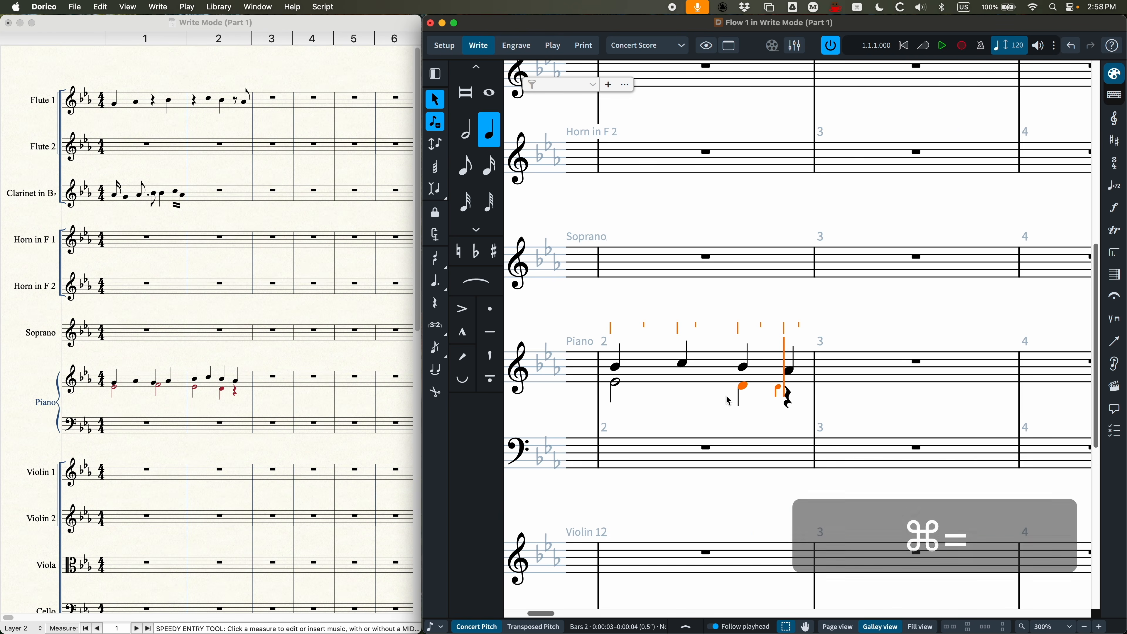
scroll(729, 402, right, 2)
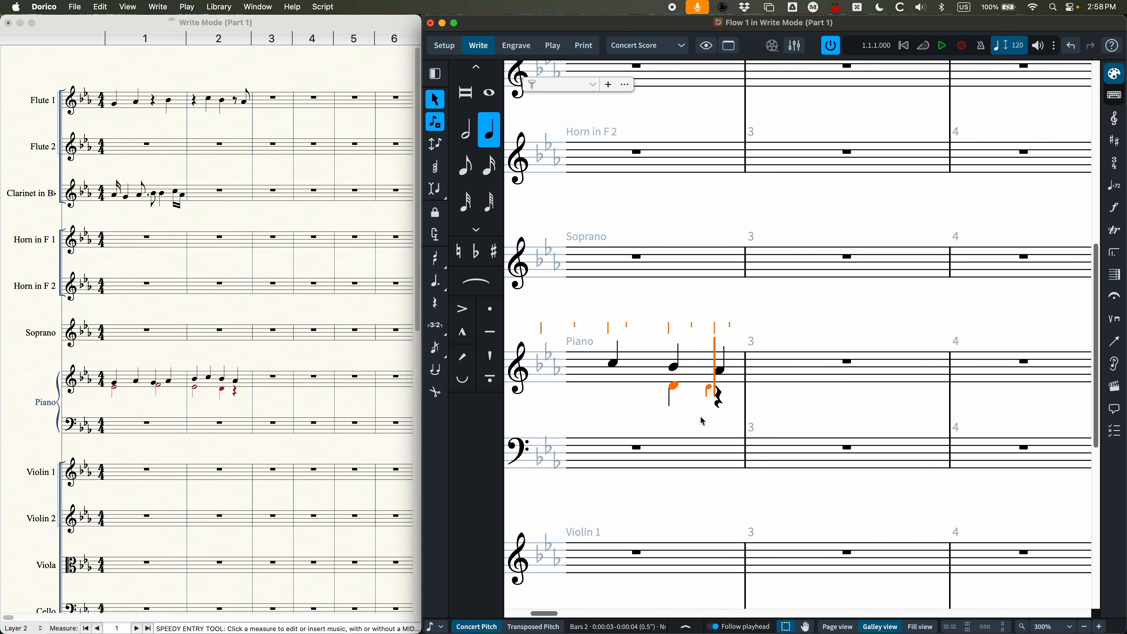
key(v)
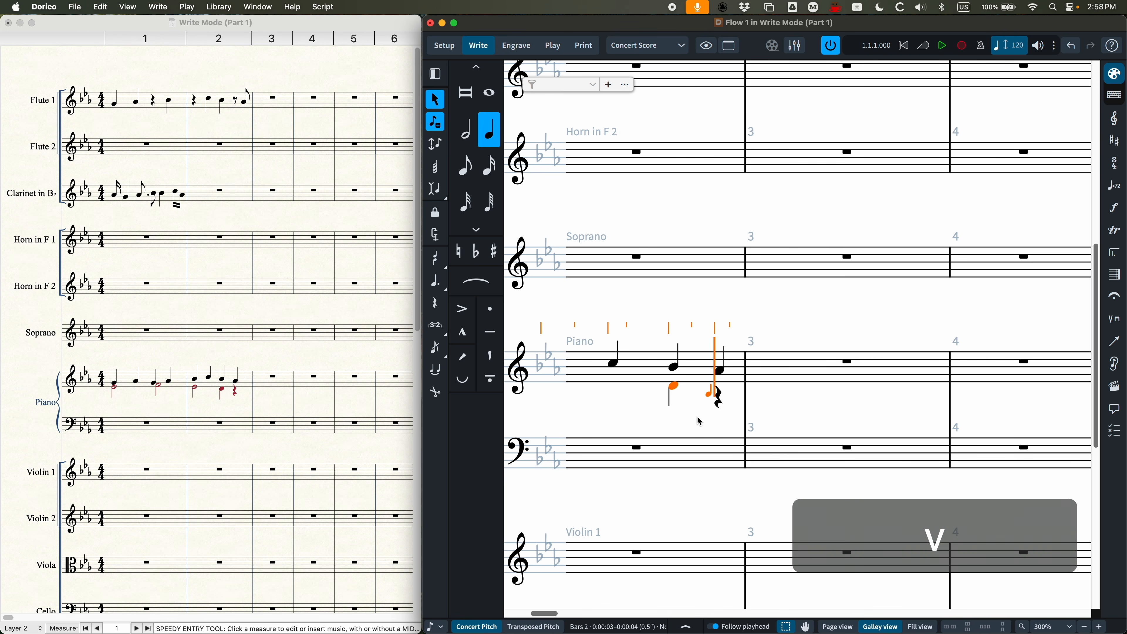
key(v)
key(v)
key(v)
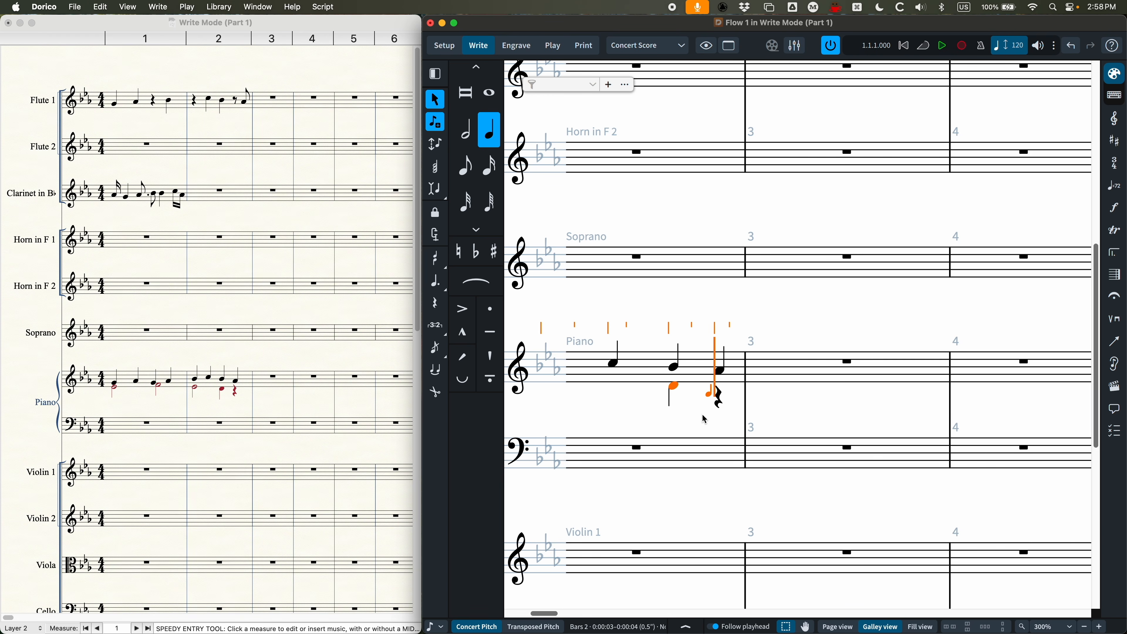
Step: Create a second up-stem voice from the start of the piano's bar 1 and enter whole note E in bars 1 and 2
scroll(704, 419, left, 6)
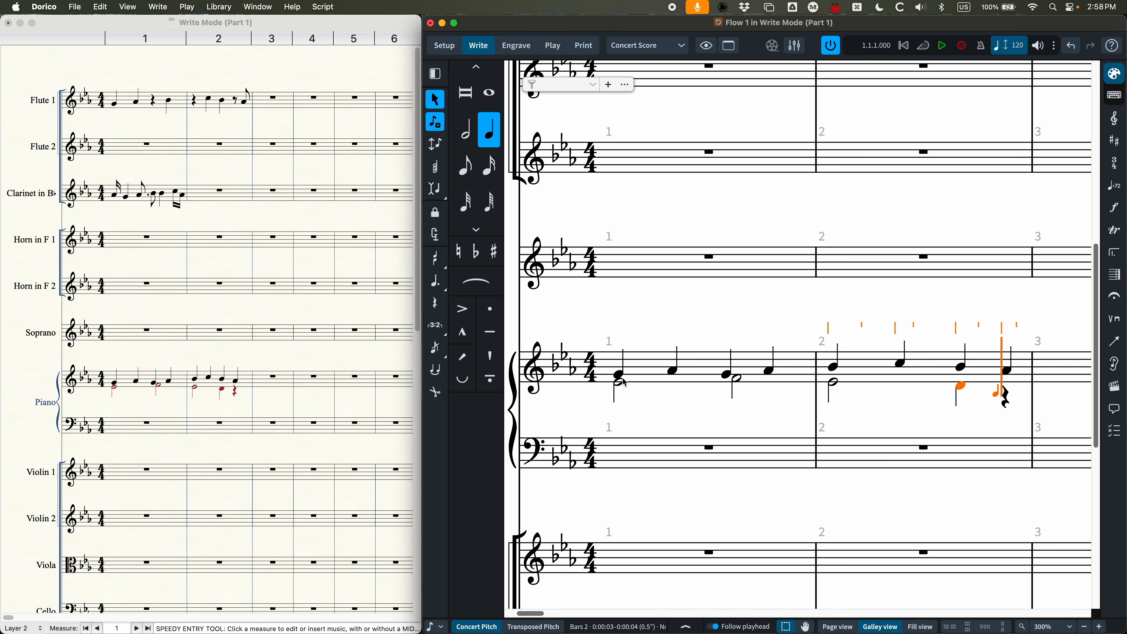
click(641, 381)
key(Return)
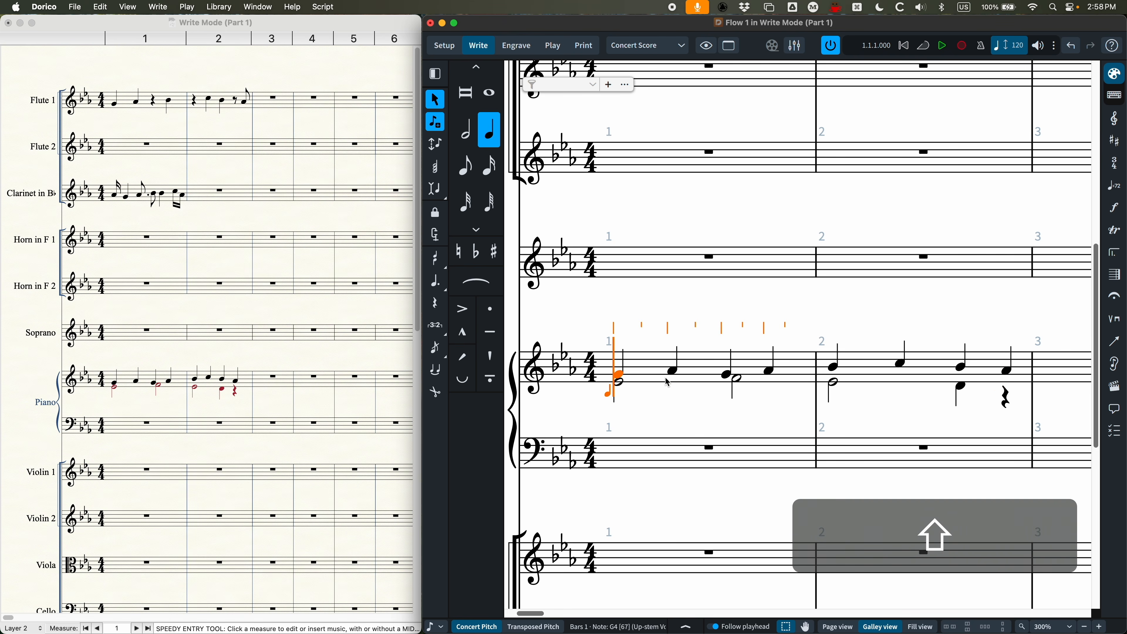
key(shift+v)
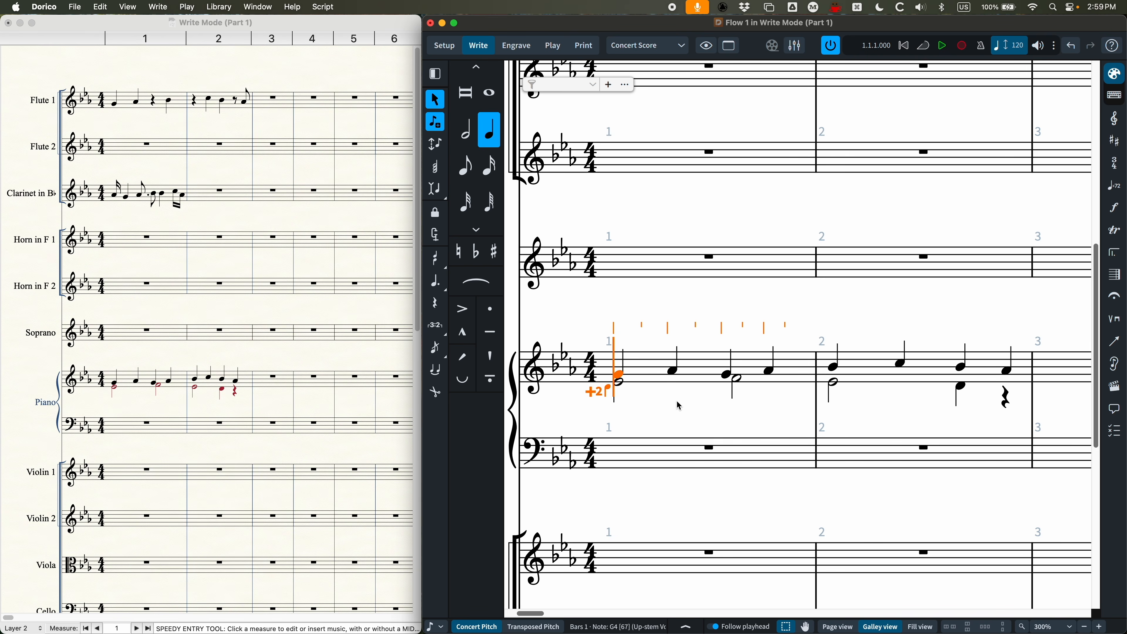
key(shift+v)
key(7)
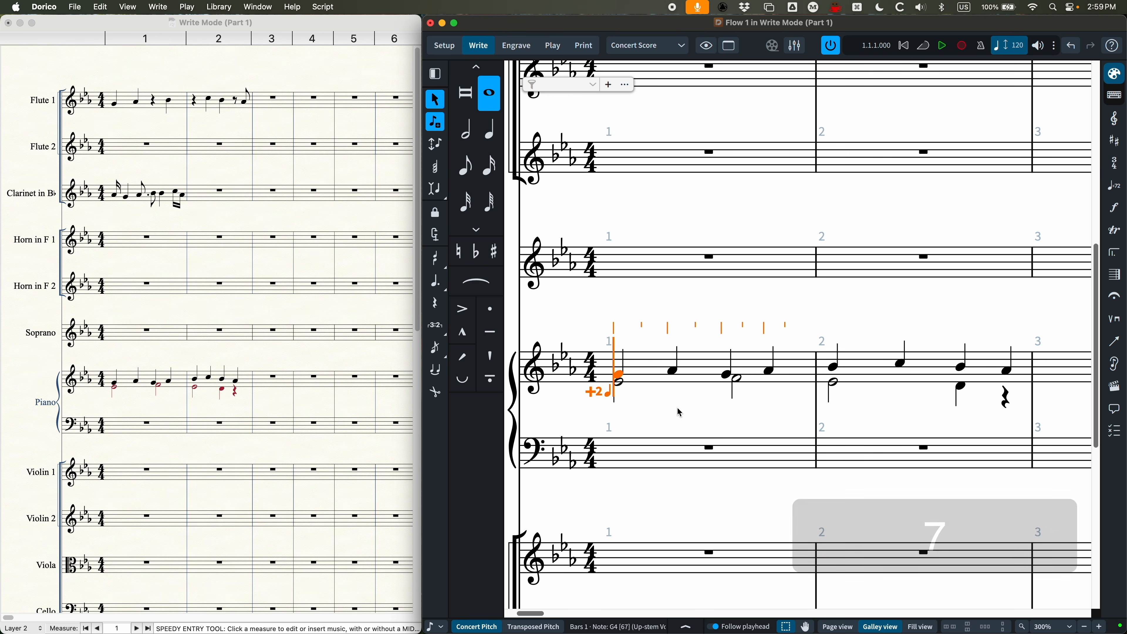
key(e)
key(e)
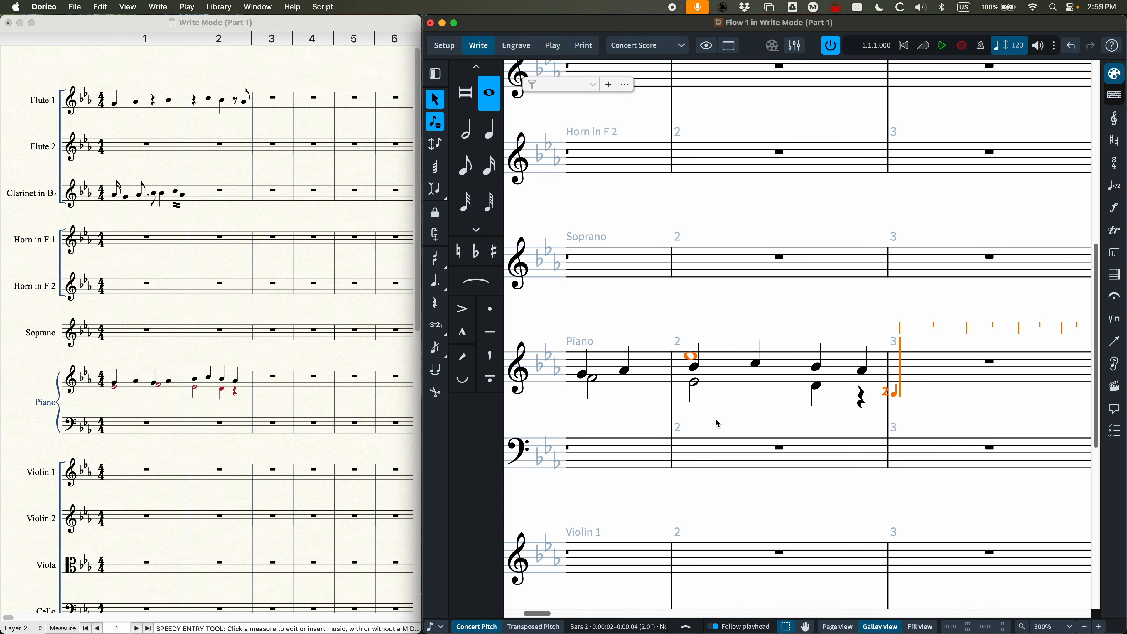
Step: Advance the caret into the piano's bar 3 and cycle it repeatedly through the staff's three voices
key(Right)
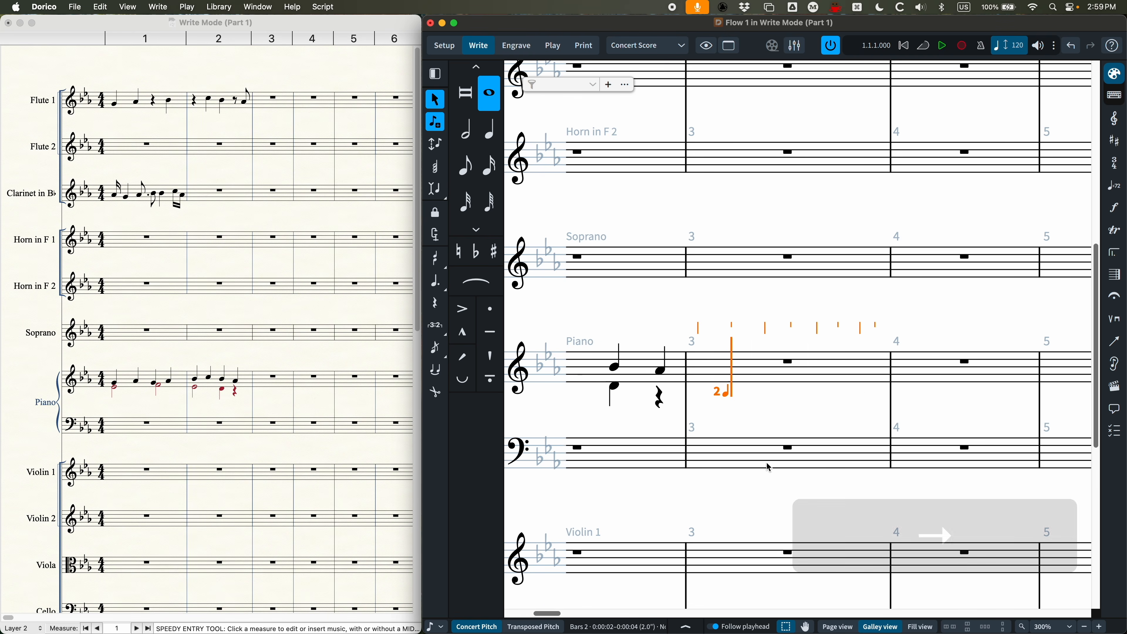
key(v)
key(v)
key(v)
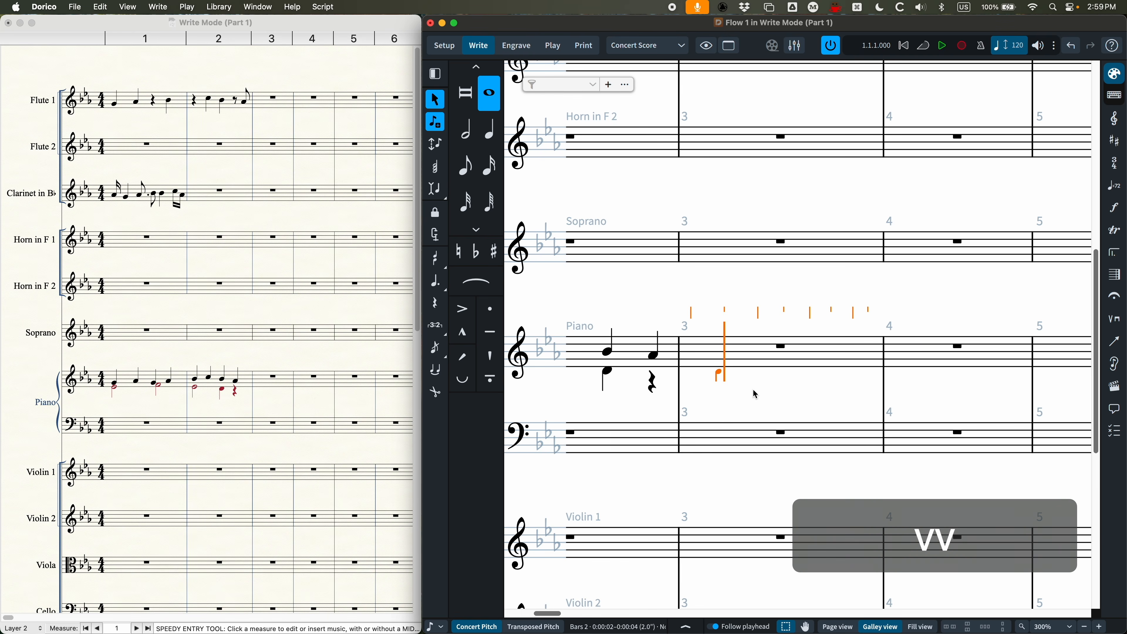
key(v)
key(v)
key(v)
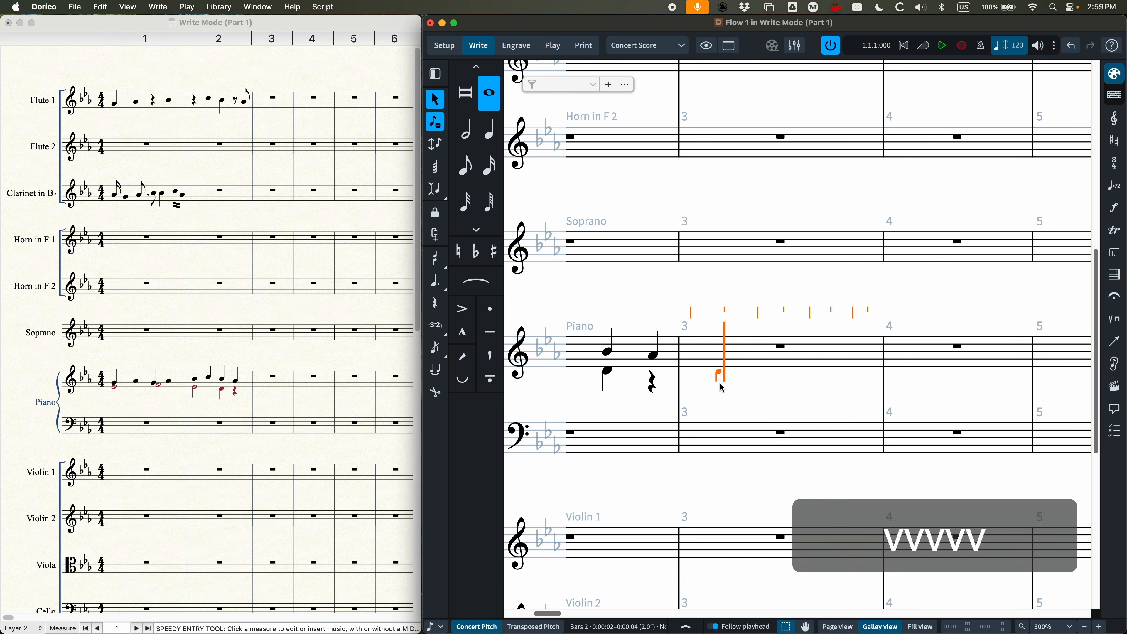
key(v)
key(v)
key(v)
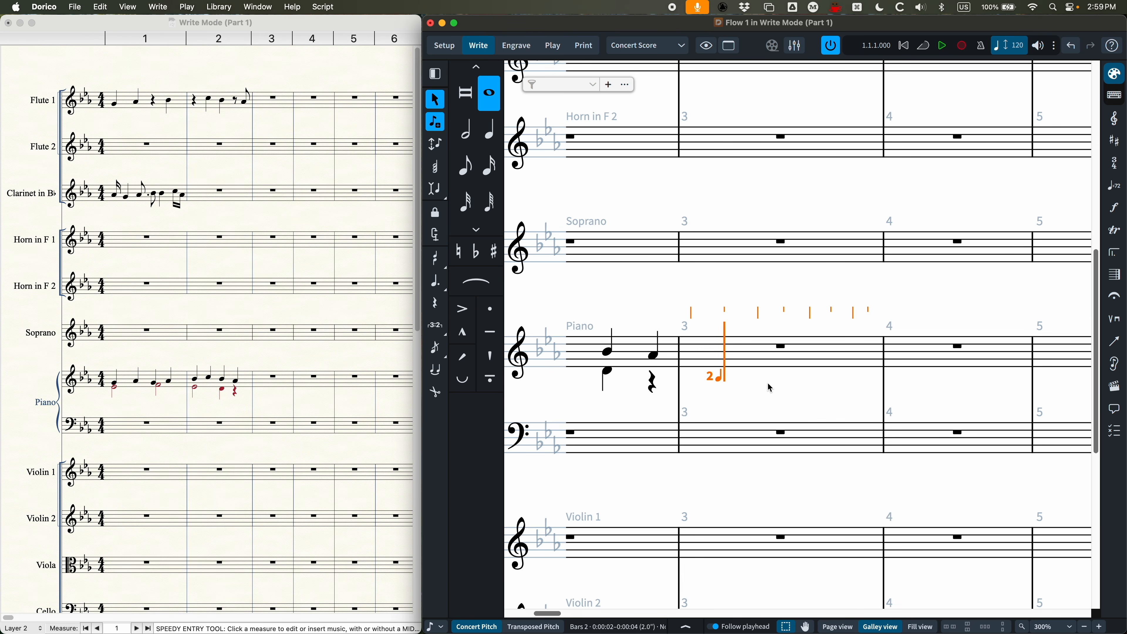
key(v)
key(v)
key(v)
key(v)
Step: Display the score's notes and rests in voice colors, and turn the voice coloring back off
key(super+minus)
key(super+minus)
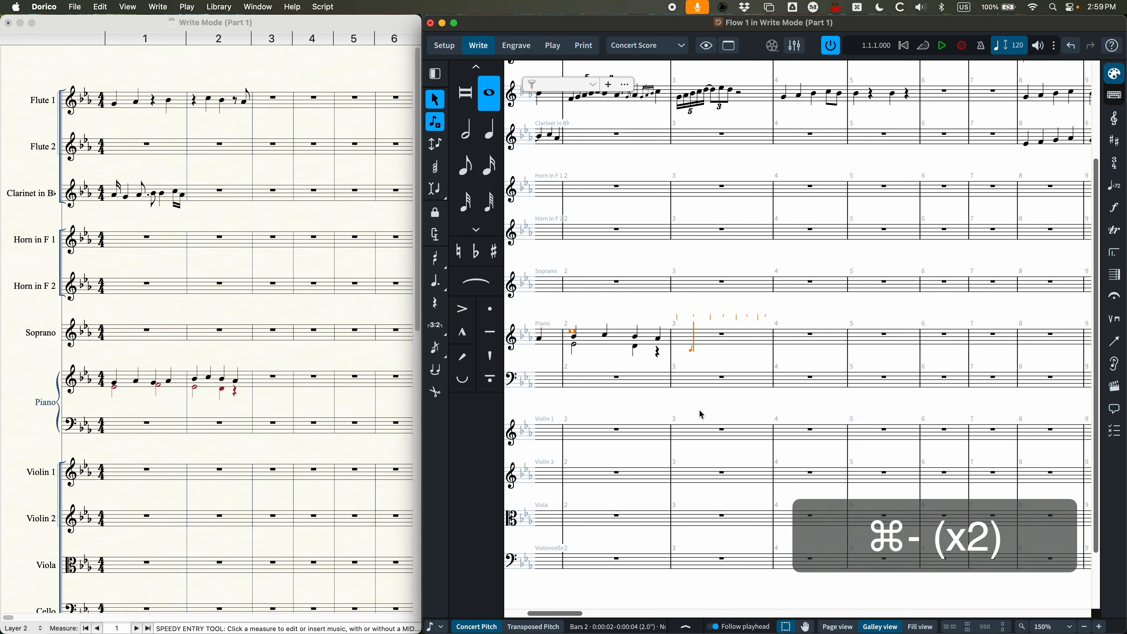
scroll(737, 337, left, 5)
click(722, 318)
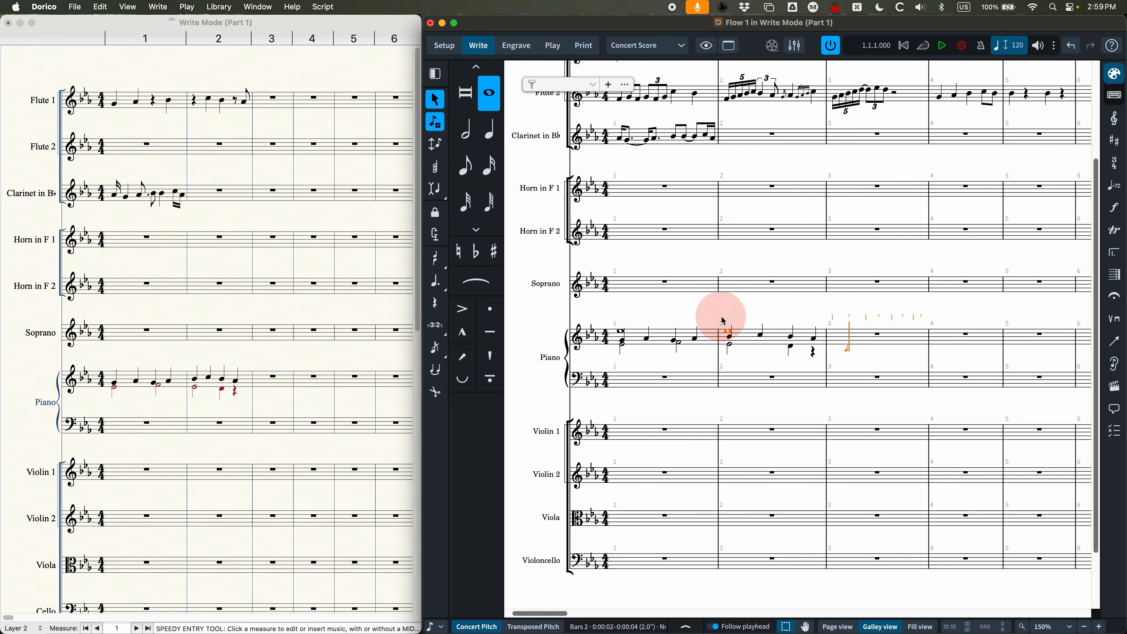
click(131, 6)
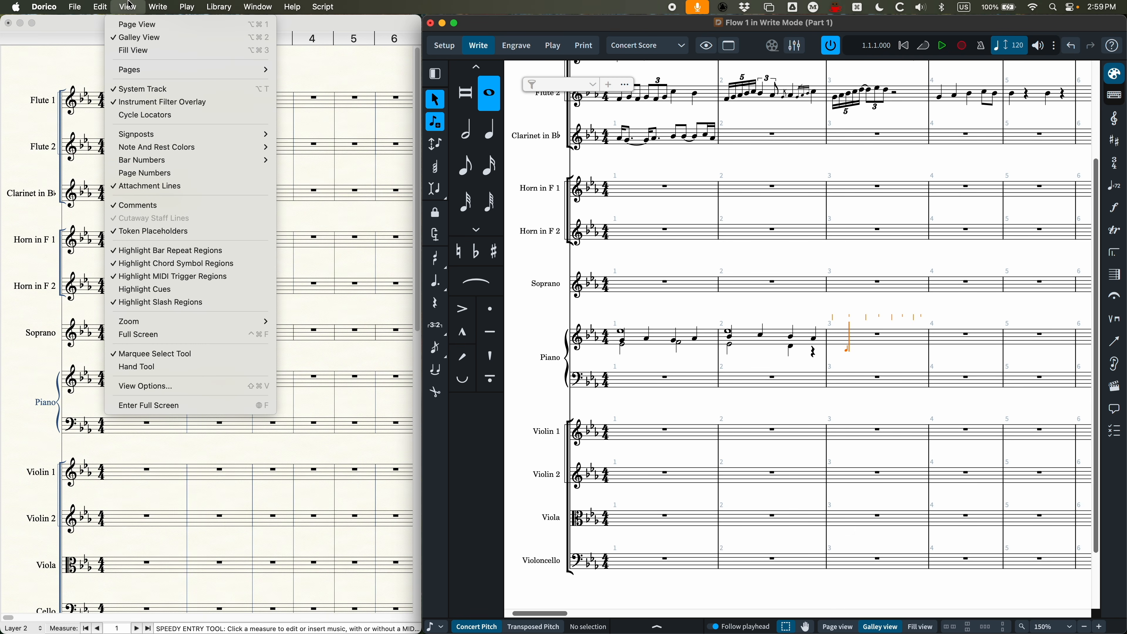
mouse_move(162, 154)
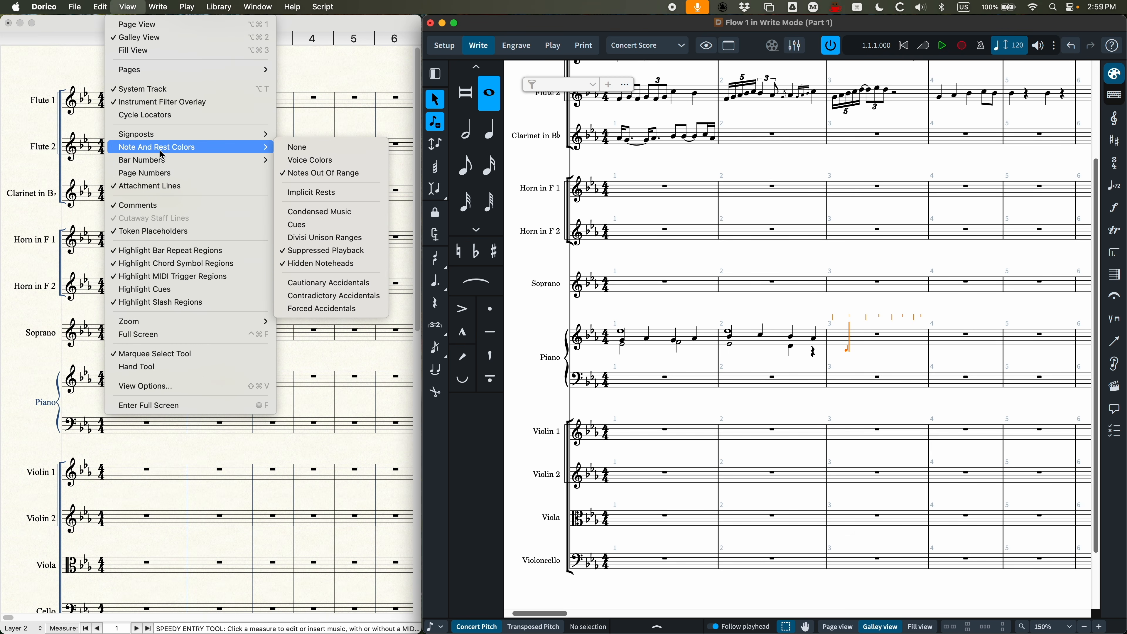
click(310, 160)
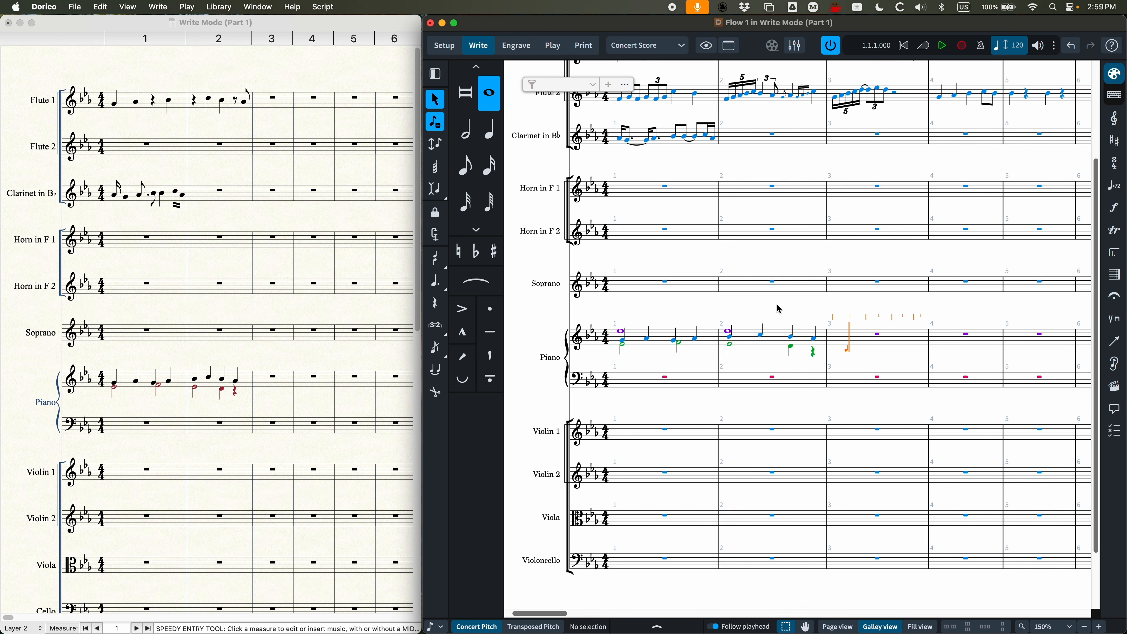
click(129, 6)
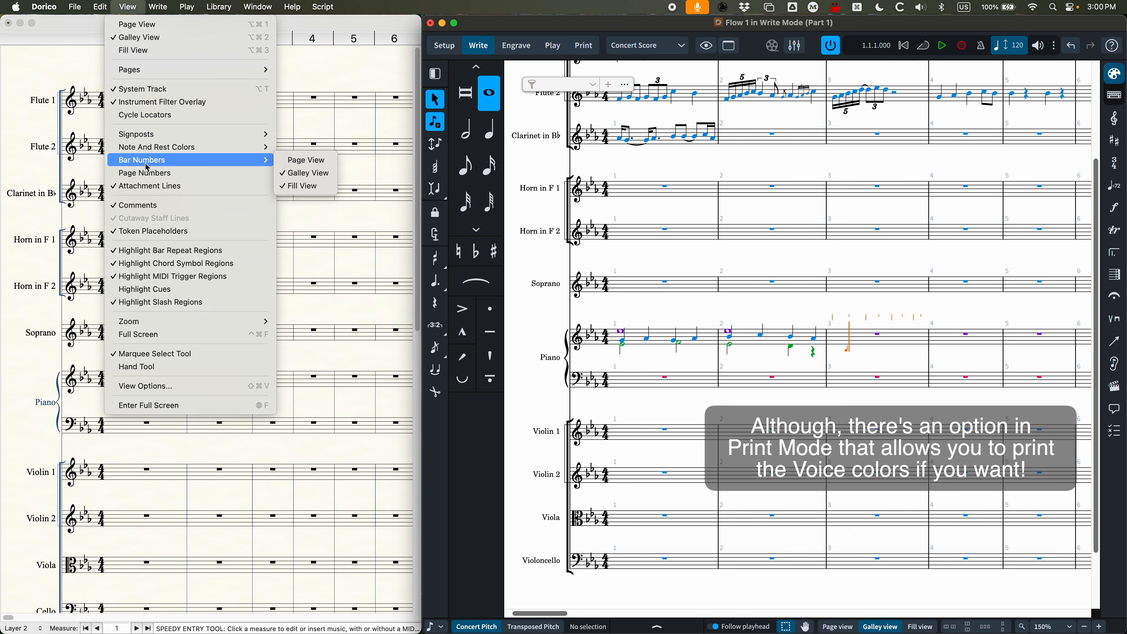
click(332, 175)
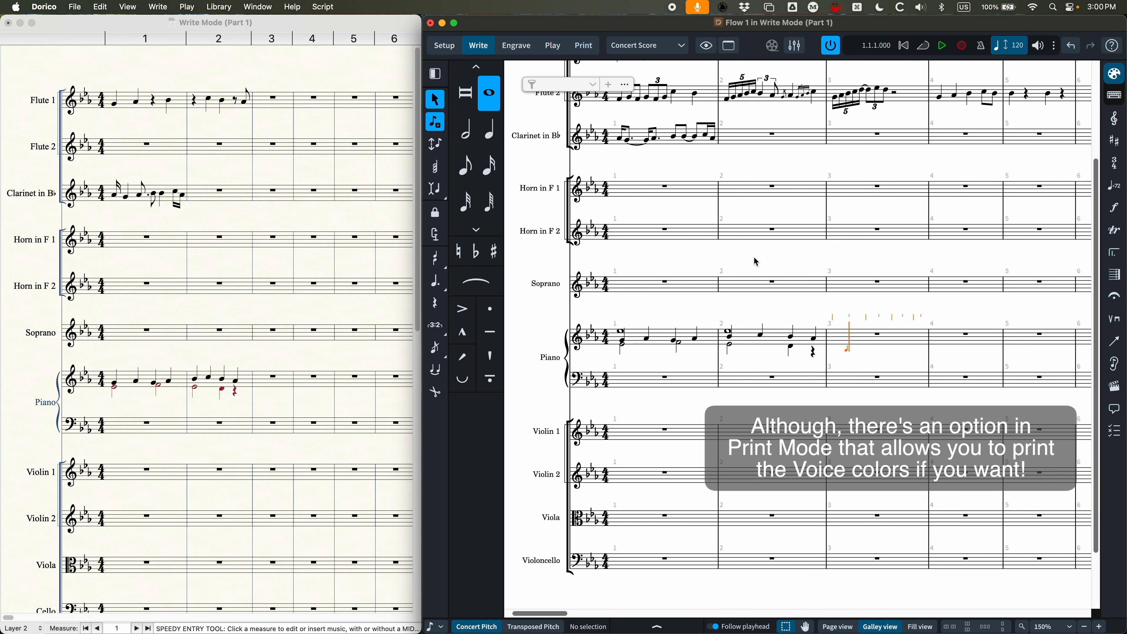
Step: Remove the quarter rest in the down-stem voice at the end of the piano's bar 2
click(813, 354)
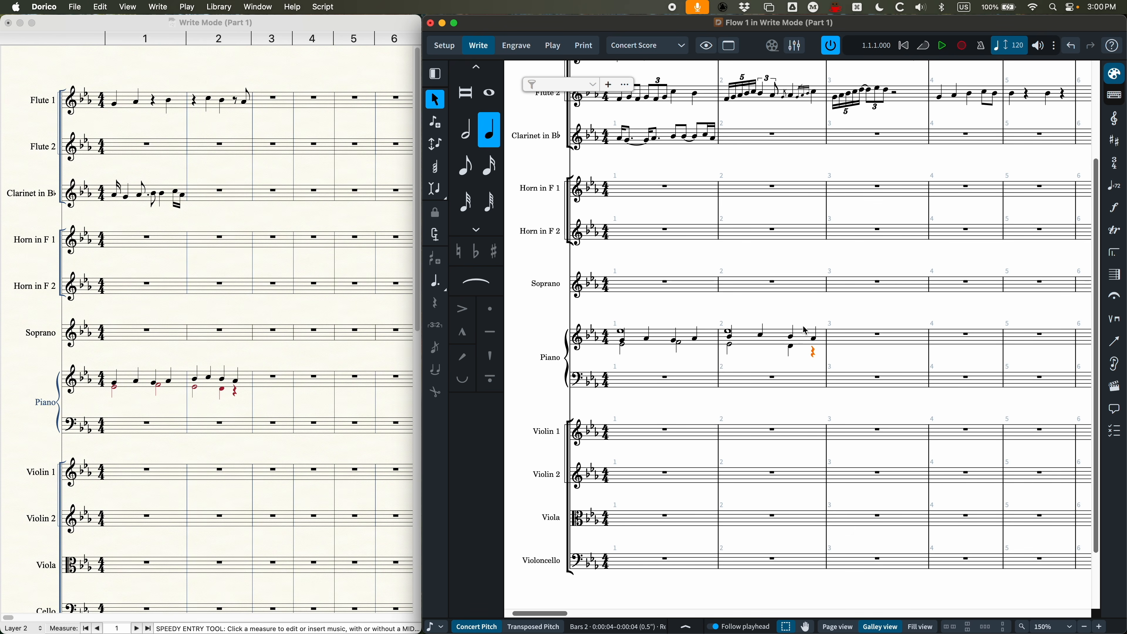
click(100, 6)
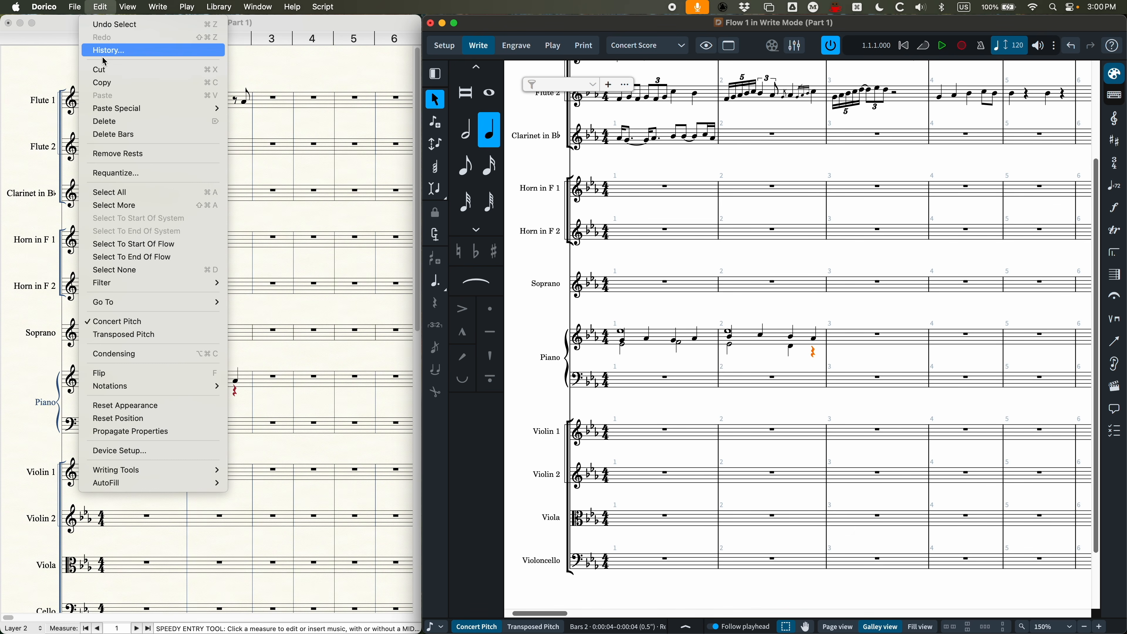
click(129, 154)
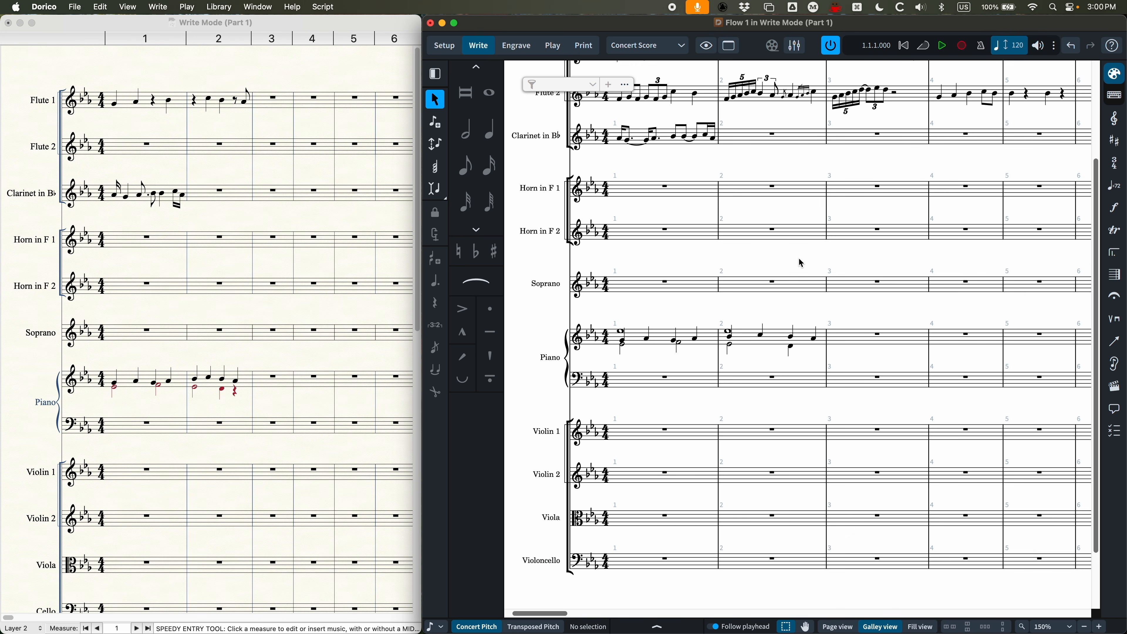
Step: Switch the Ends voice property of the down-stem D in the piano's bar 2 off and back on, set to Immediately
key(super+equal)
scroll(779, 323, left, 3)
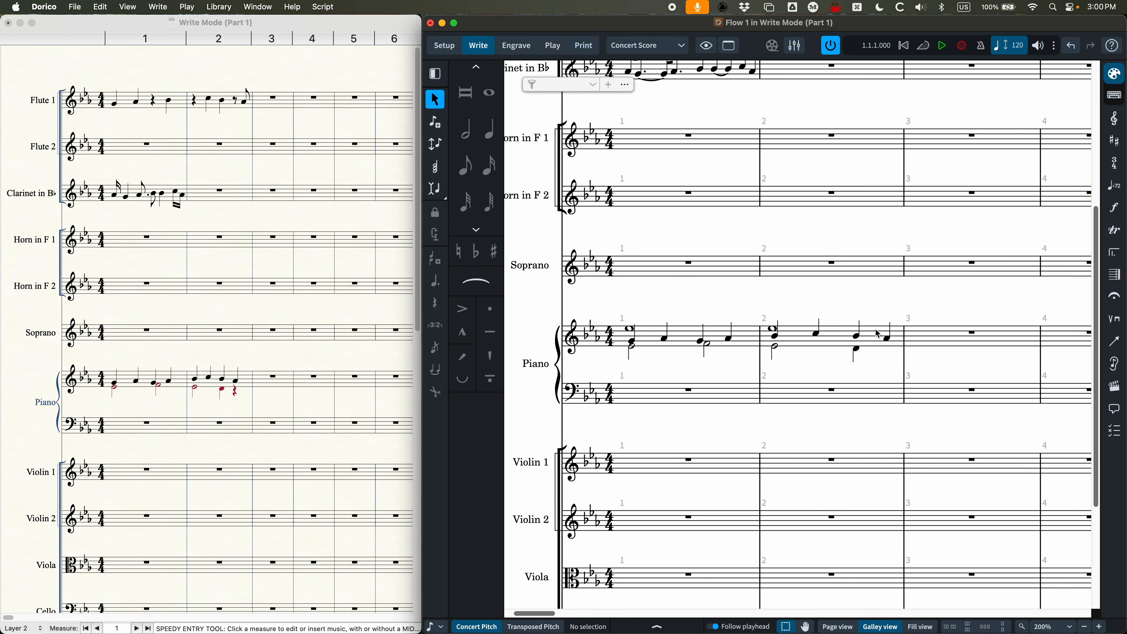
click(857, 351)
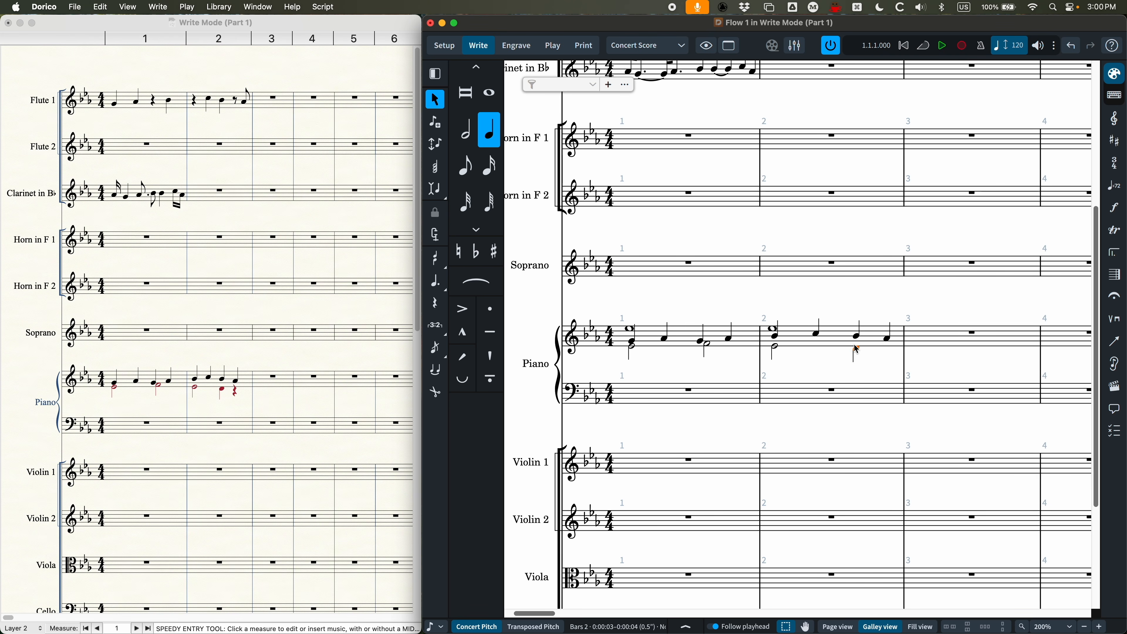
click(692, 624)
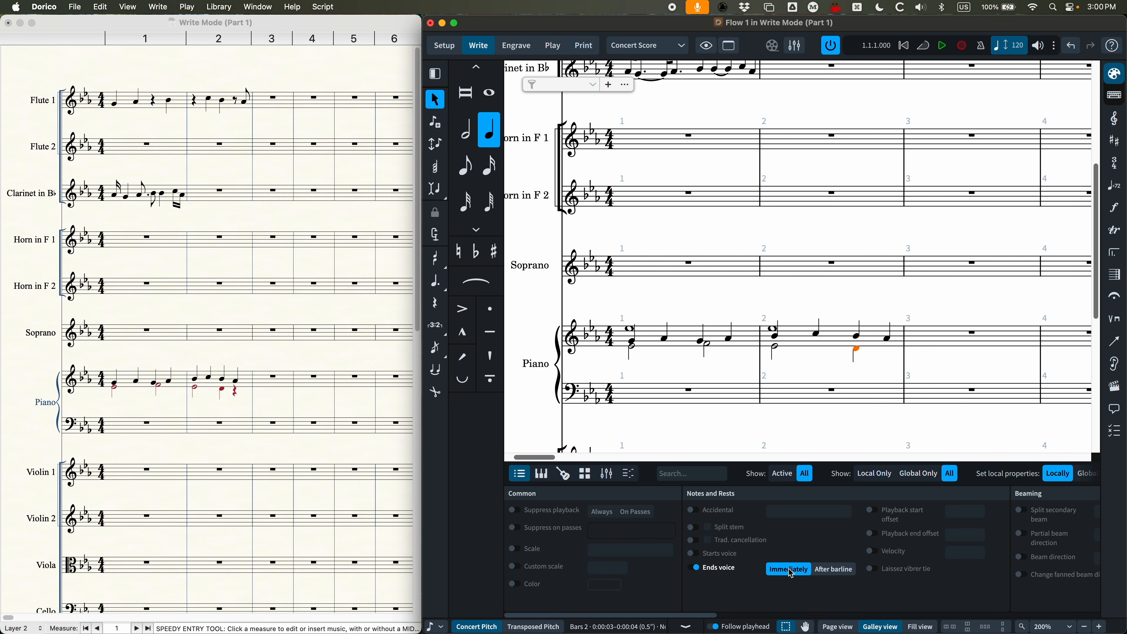
click(696, 568)
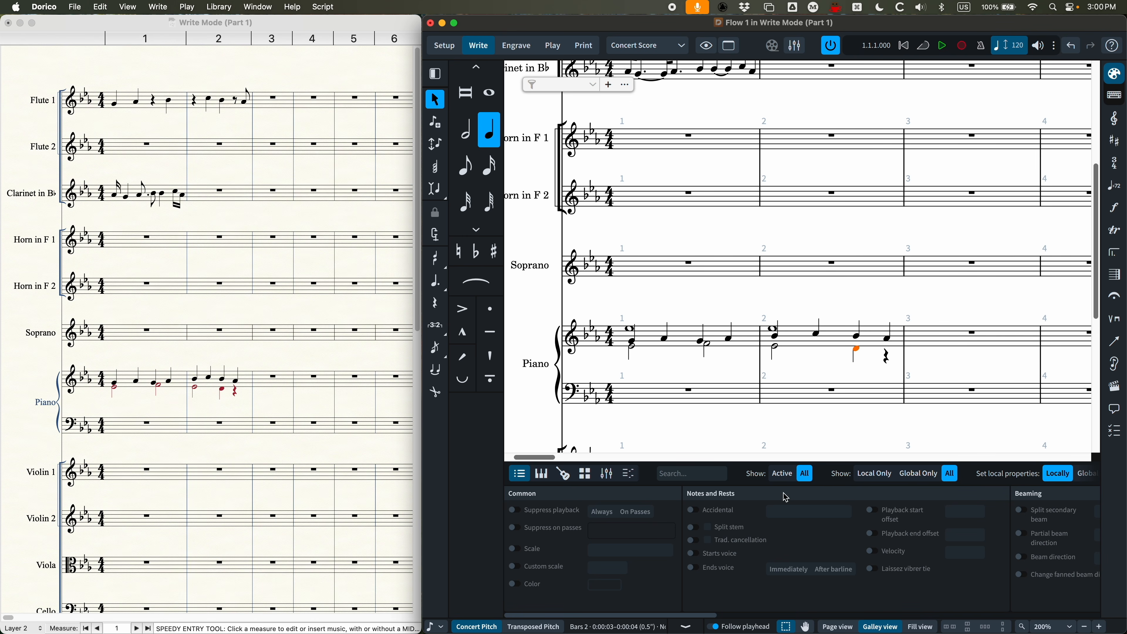
click(695, 569)
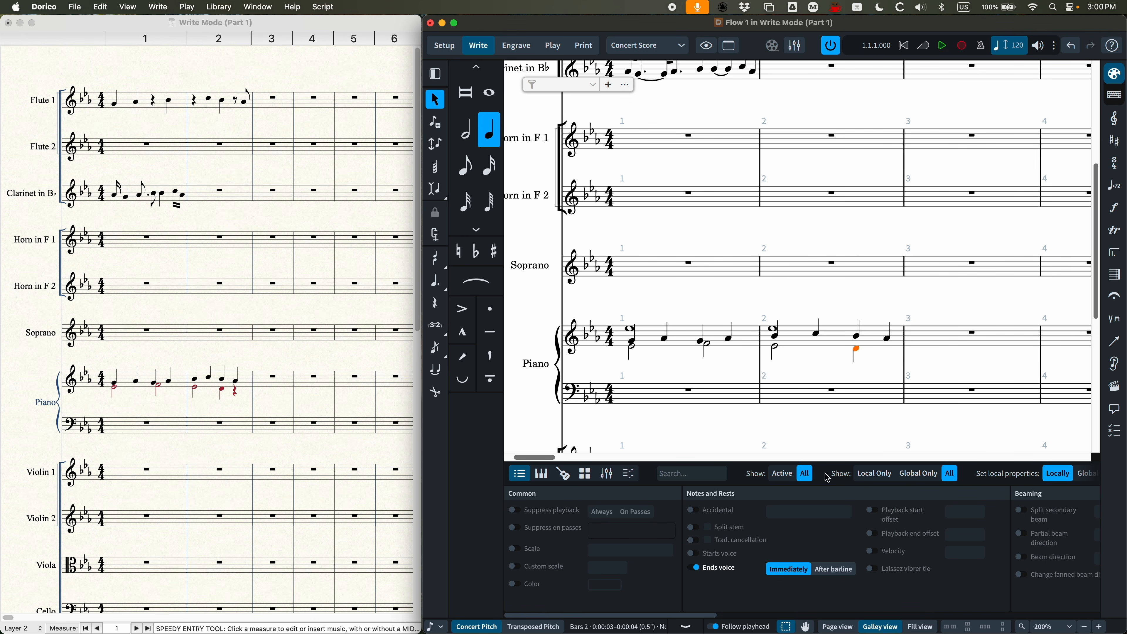
click(686, 628)
click(866, 368)
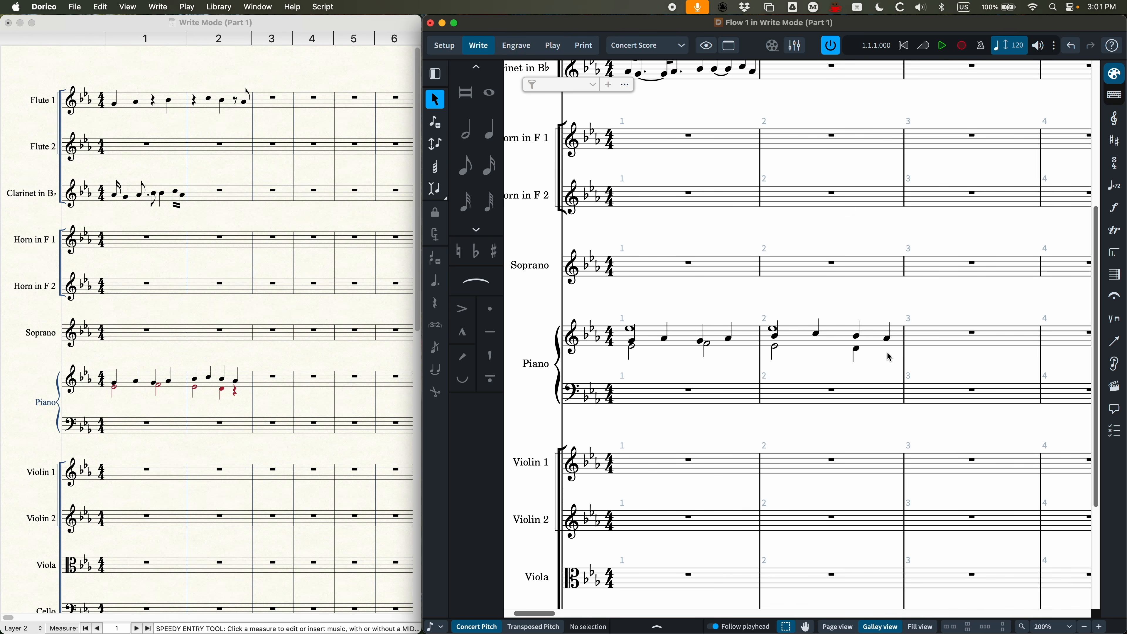
Step: Add slurs in Flute 1 over bar 1's two quarter notes, its first two eighth notes, and all of bar 2
key(super+minus)
key(super+minus)
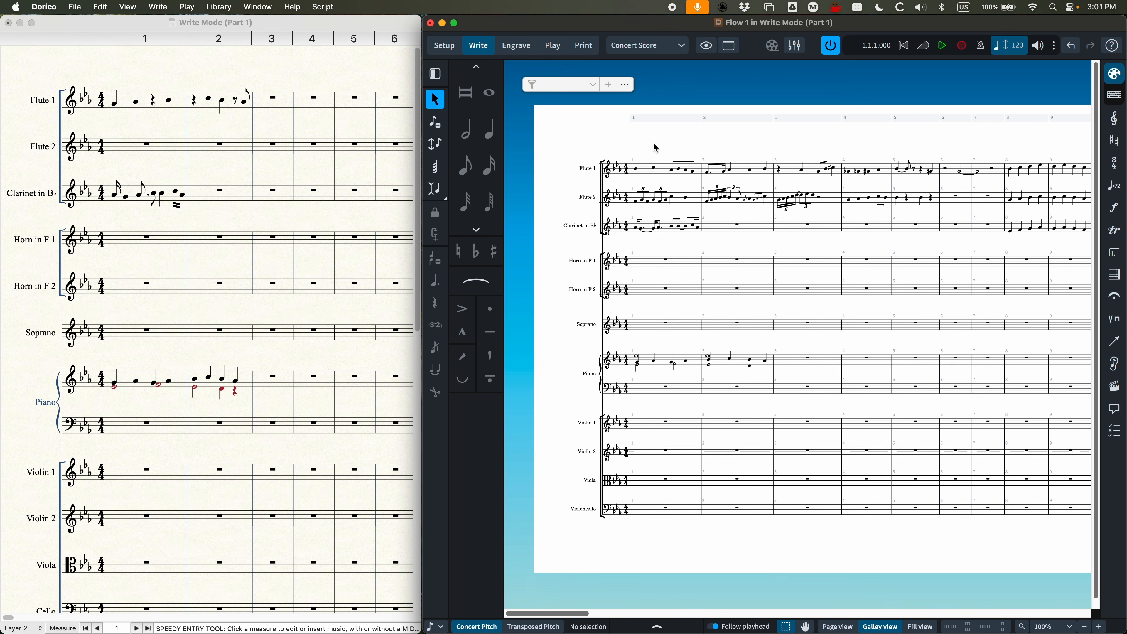
key(super+equal)
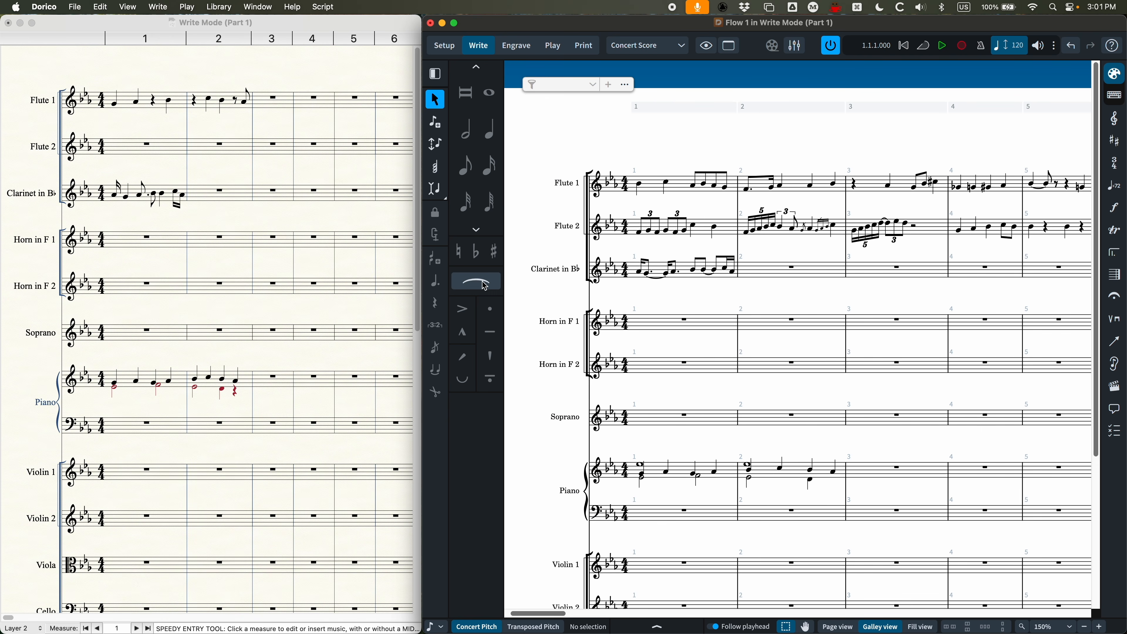
click(640, 186)
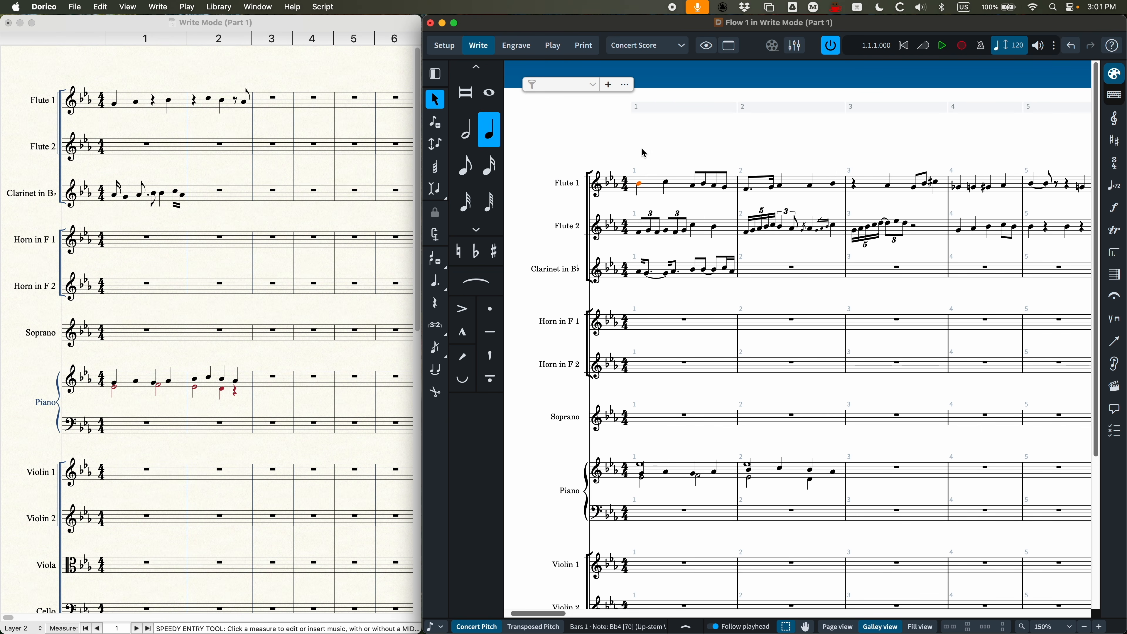
key(s)
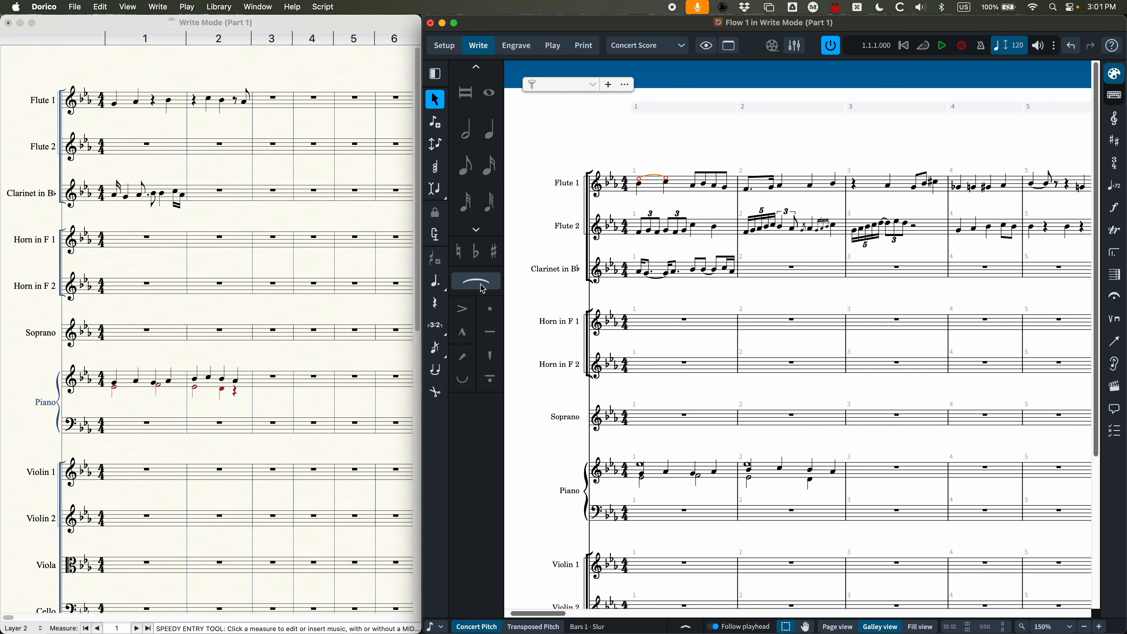
click(694, 186)
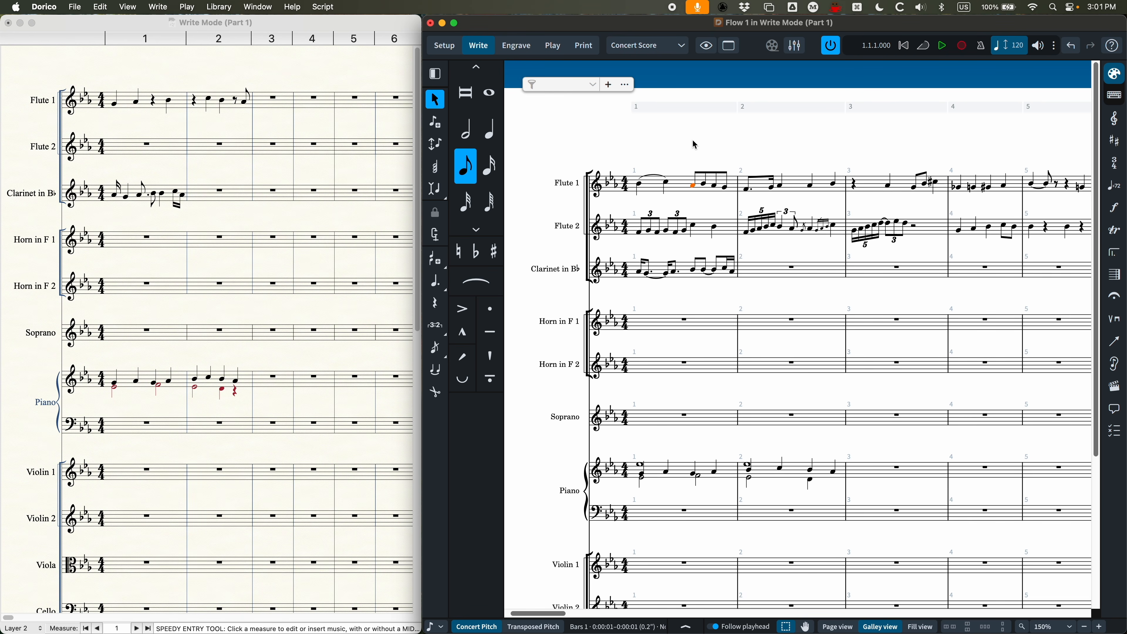
key(s)
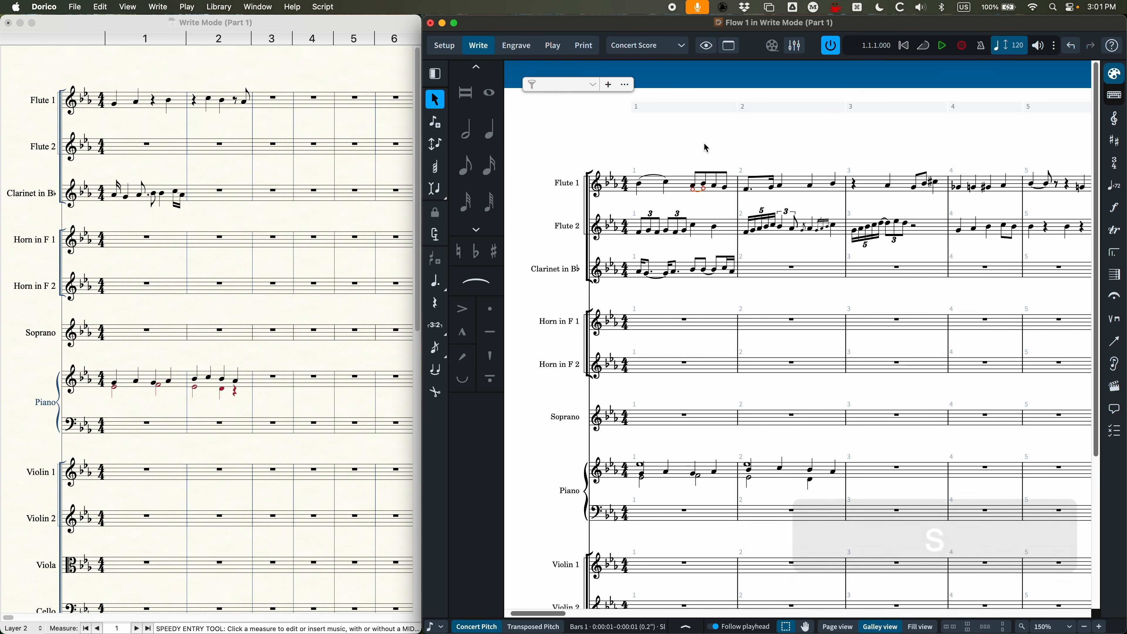
click(797, 190)
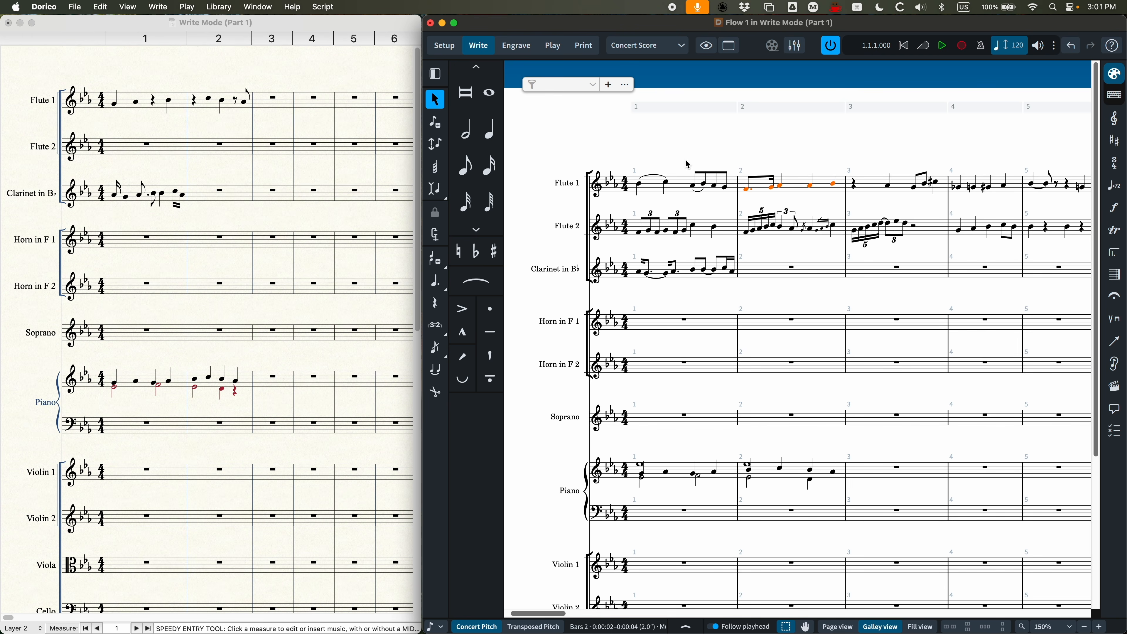
key(s)
Step: Slur all of bar 8 simultaneously in the Flute 1, Flute 2 and Clarinet staves
scroll(715, 293, right, 6)
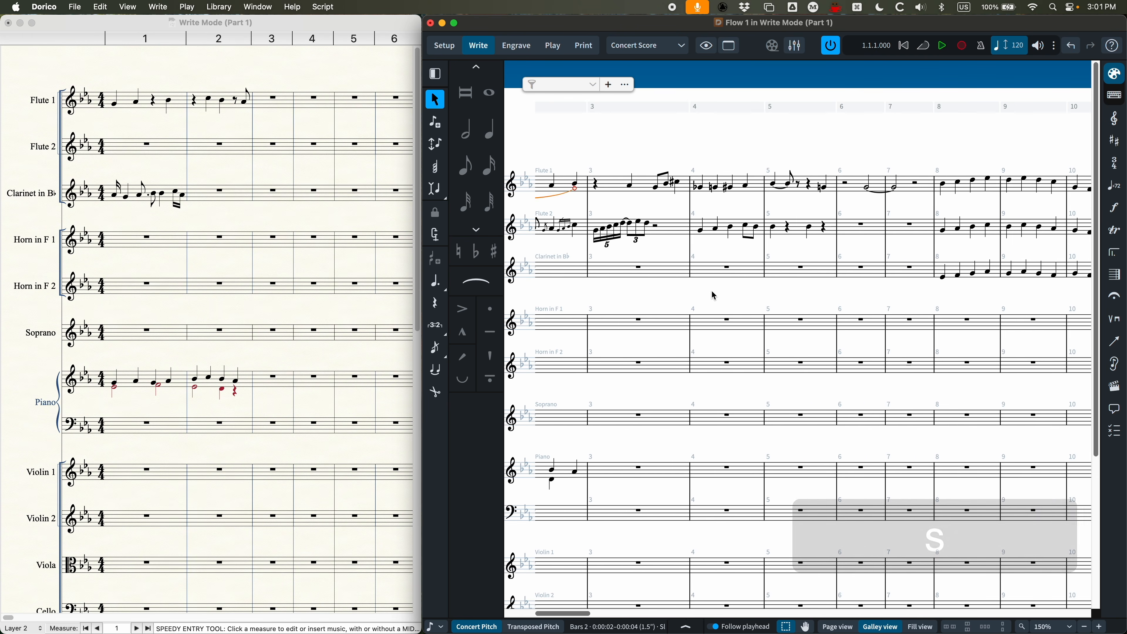
scroll(714, 295, right, 5)
click(719, 188)
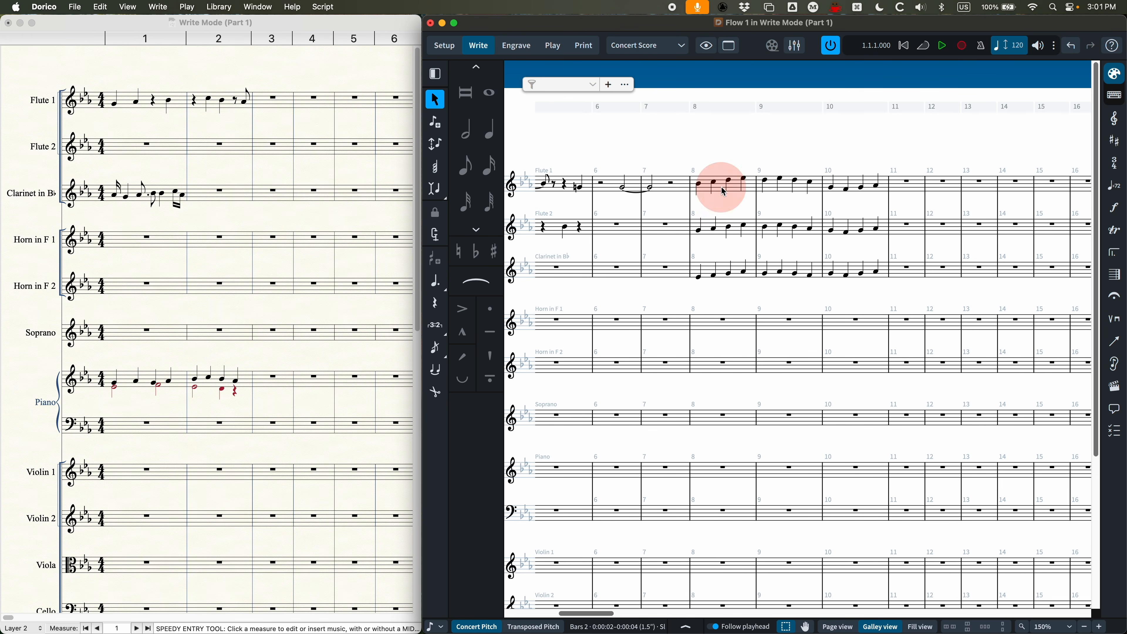
shift+click(720, 269)
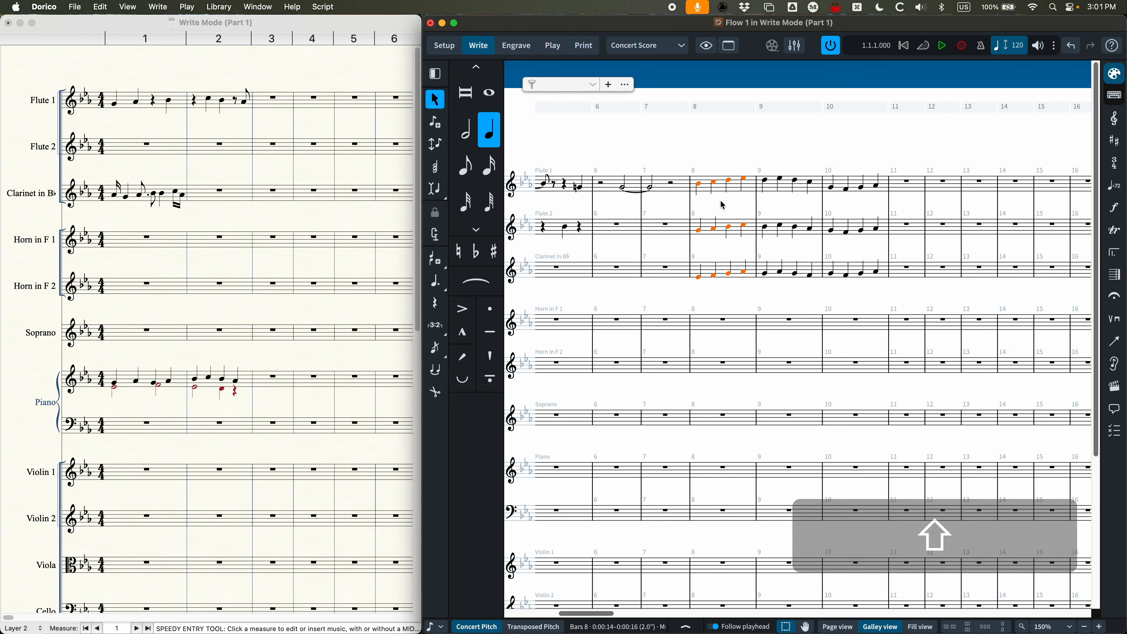
key(s)
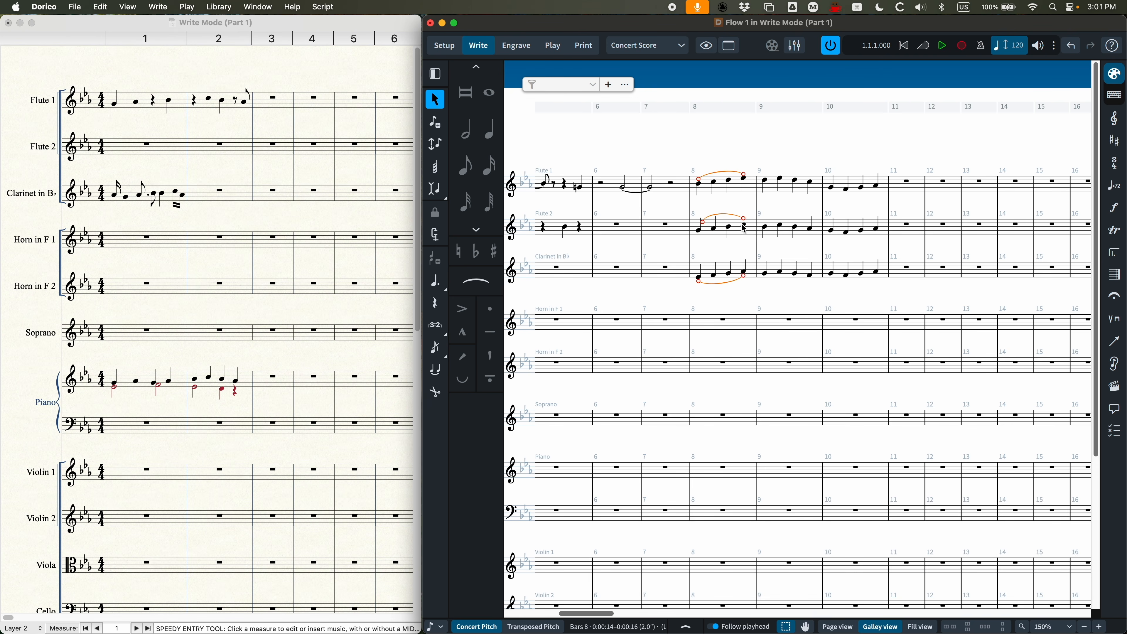
Step: Flip the eighth-note slur and the opening quarter-note slur in Flute 1's bar 1 to the opposite side and back
scroll(710, 200, left, 10)
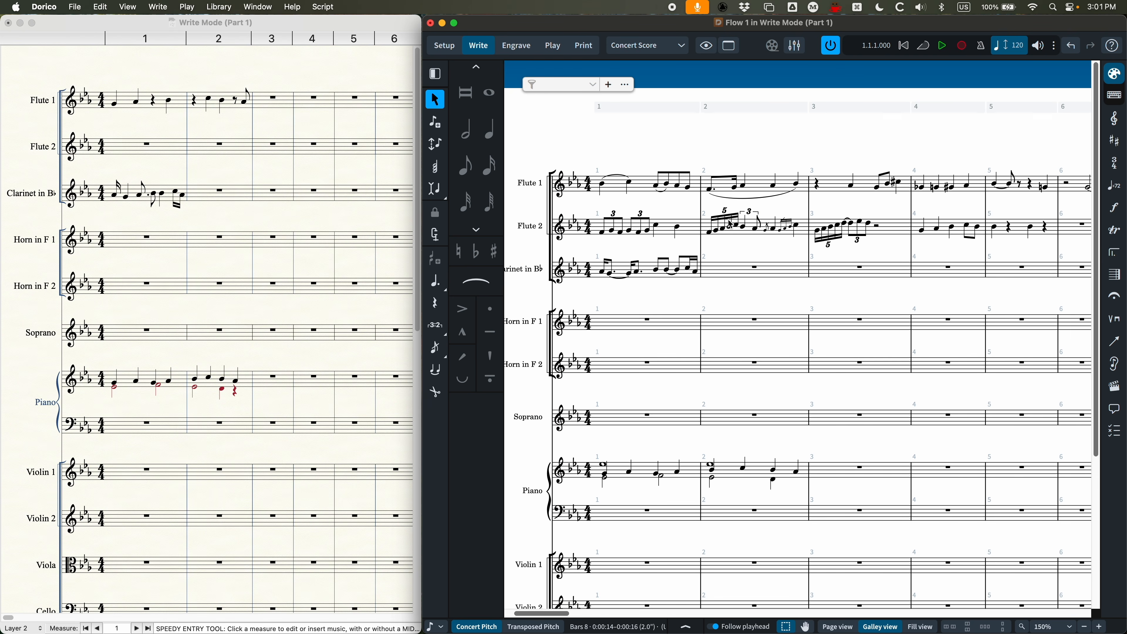
click(662, 192)
key(super+equal)
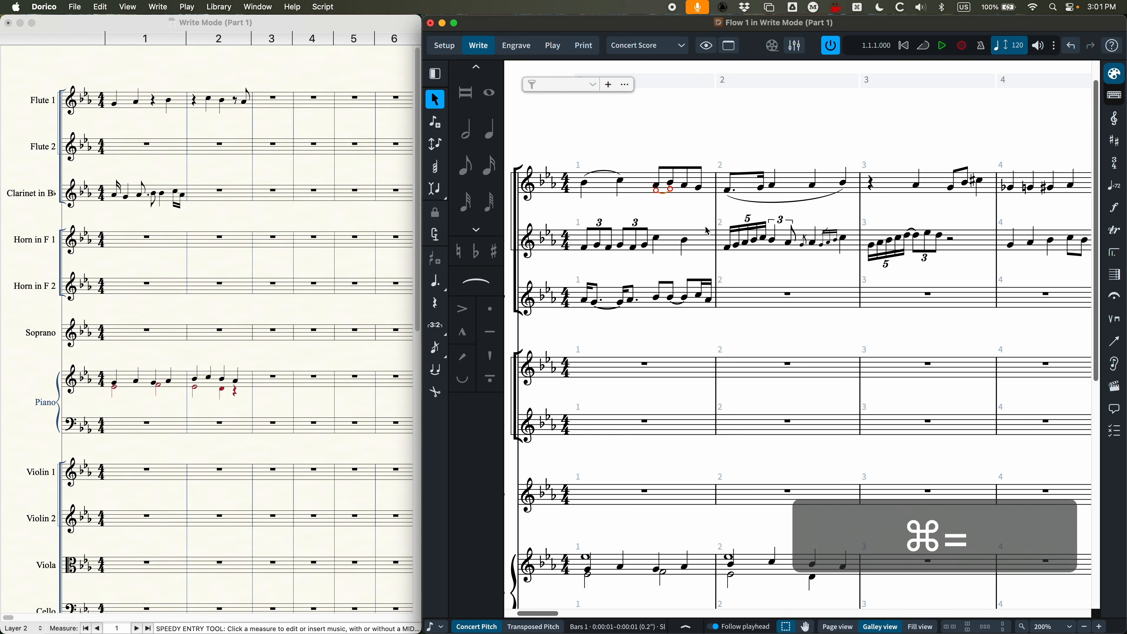
key(f)
key(f)
click(608, 171)
key(f)
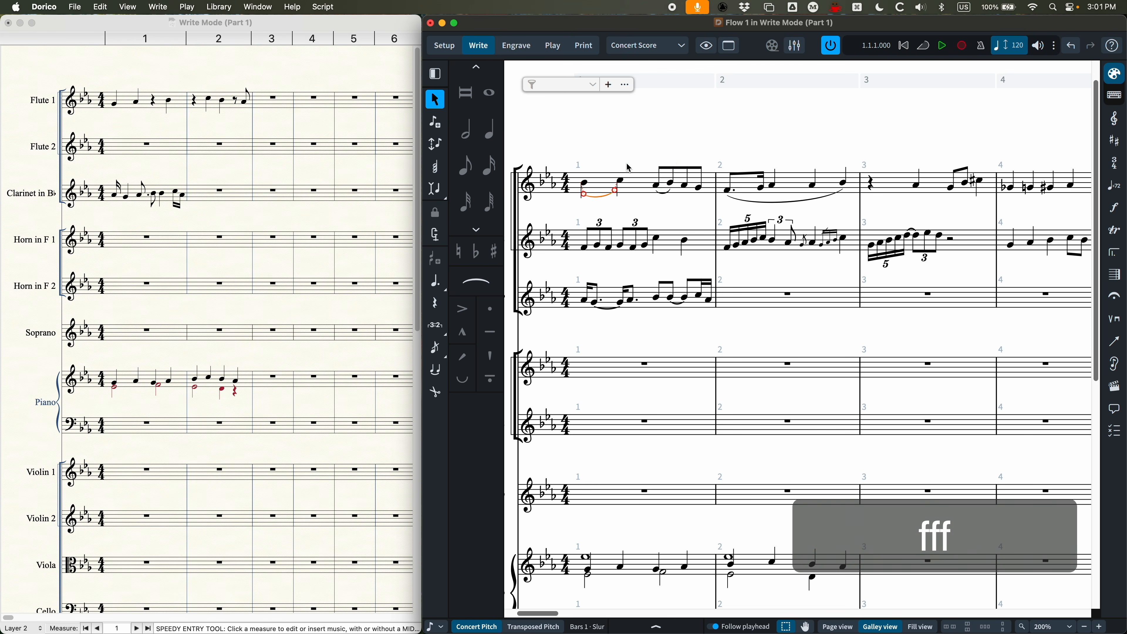
key(f)
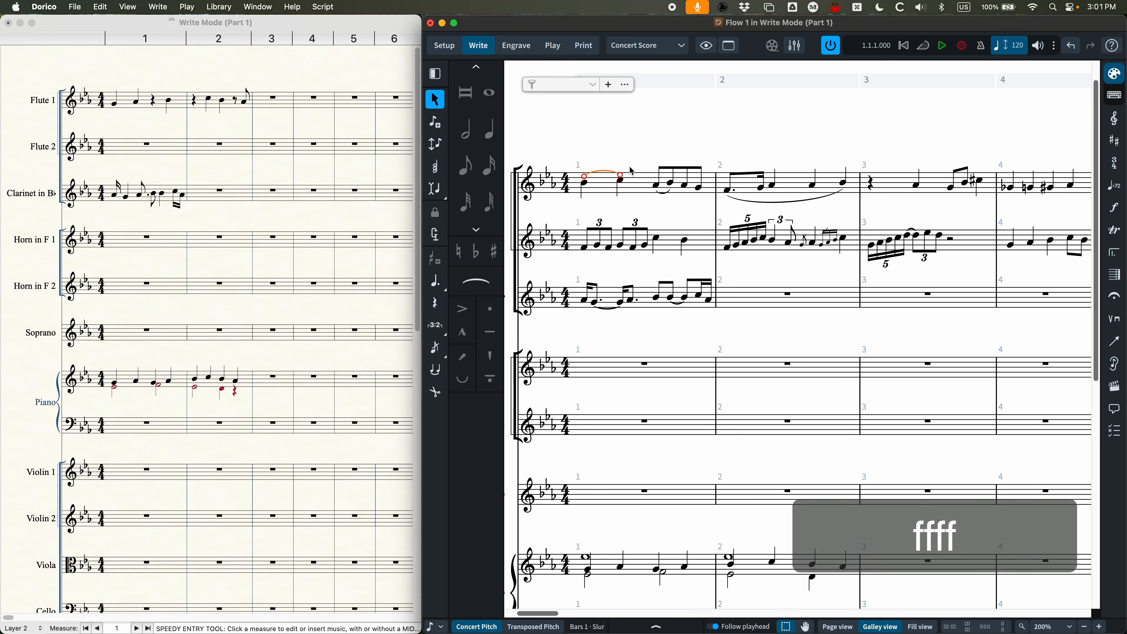
Step: Delete the eighth-note slur in Flute 1's bar 1 and lengthen the opening slur to the first eighth note
click(668, 199)
key(BackSpace)
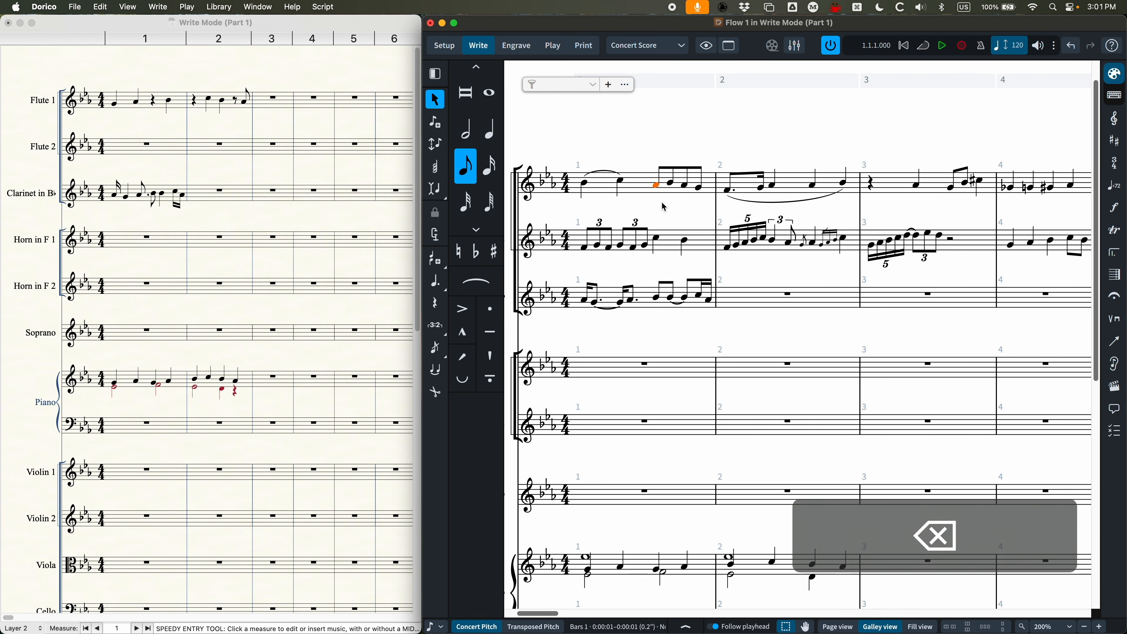
click(603, 173)
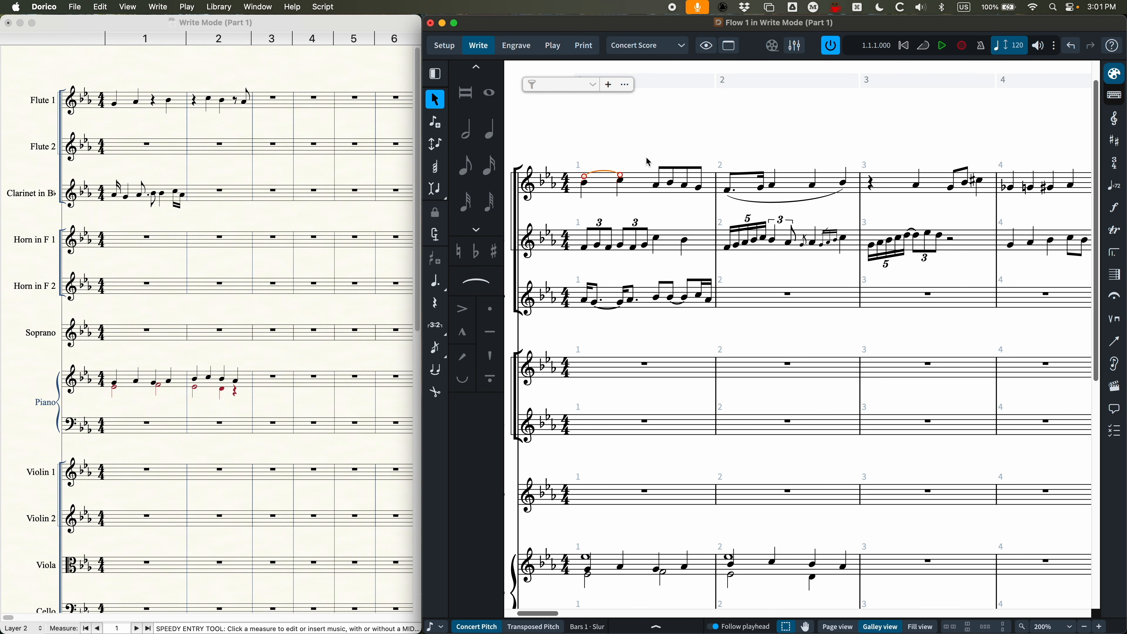
scroll(668, 219, left, 3)
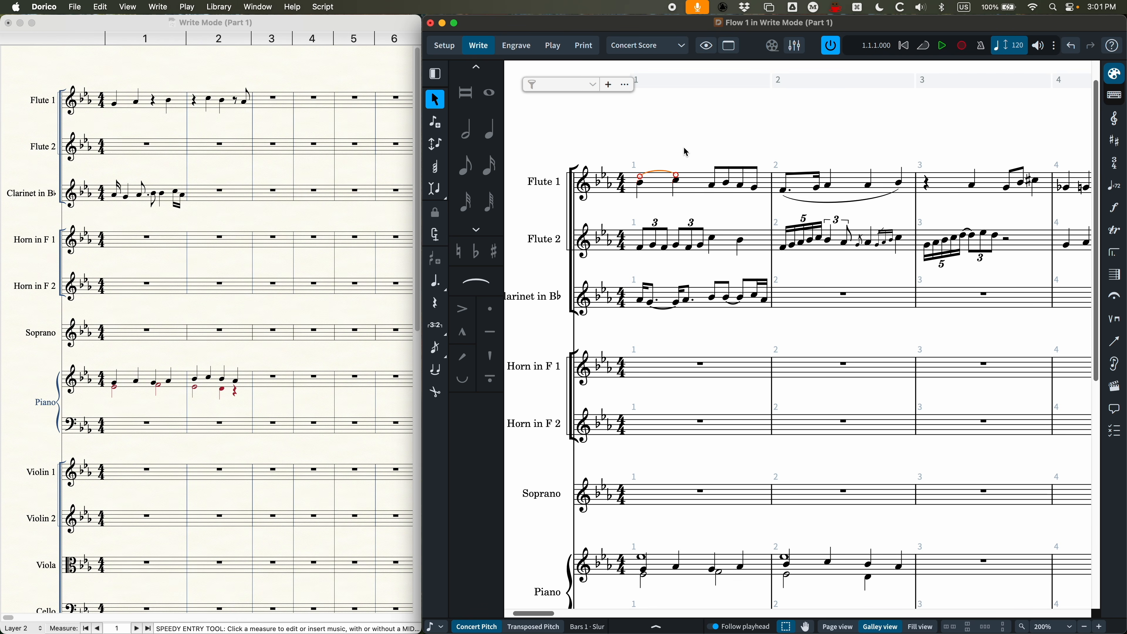
key(alt+shift+Right)
key(alt+shift+Right)
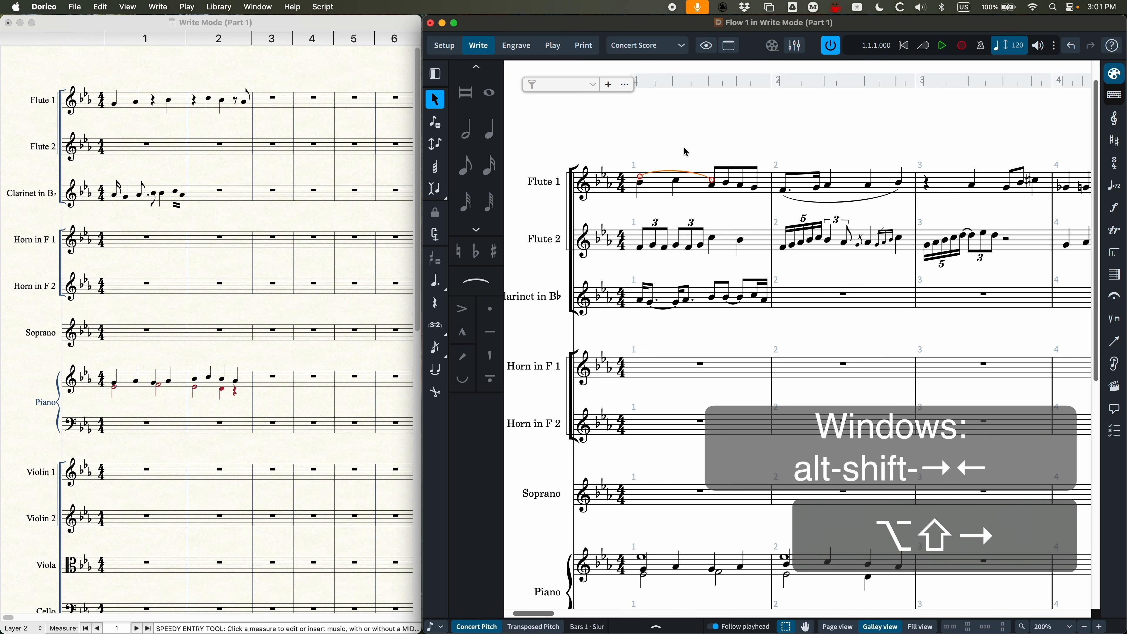
Step: Extend the opening slur in Flute 1's bar 1 to the last eighth note and shorten it back to the second quarter note
key(alt+shift+Right)
key(alt+shift+Right)
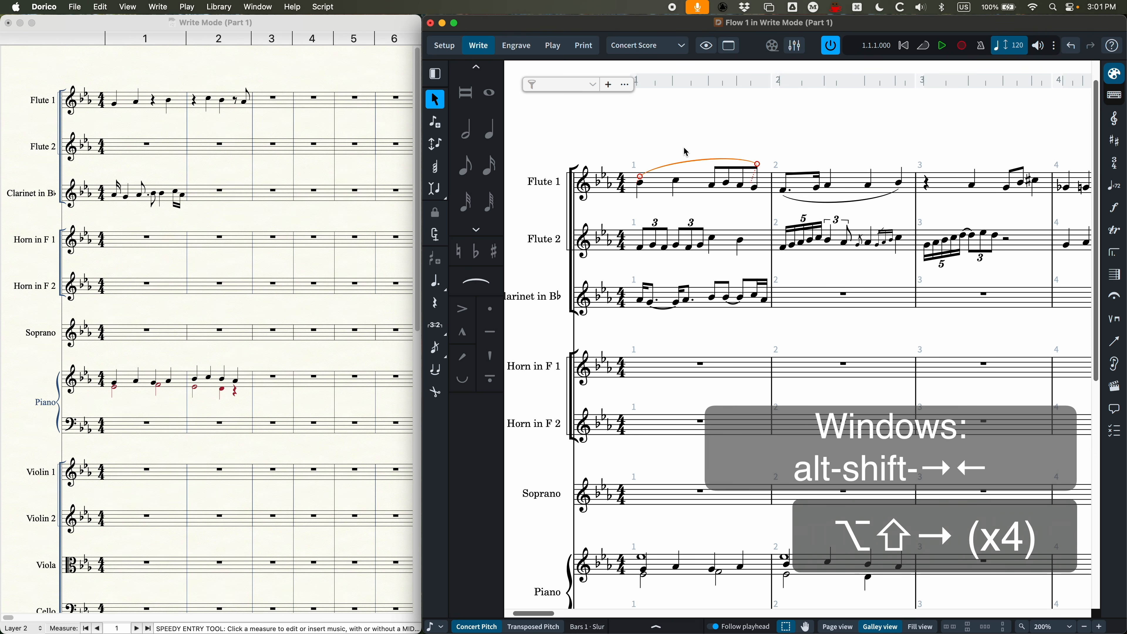
key(alt+shift+Left)
key(alt+shift+Left)
key(alt+shift+Left)
key(alt+shift+Left)
Step: Move the opening slur in Flute 1's bar 1 onto the eighth notes and return it to the two quarter notes
key(alt+super+Right)
key(alt+super+Right)
key(alt+super+Right)
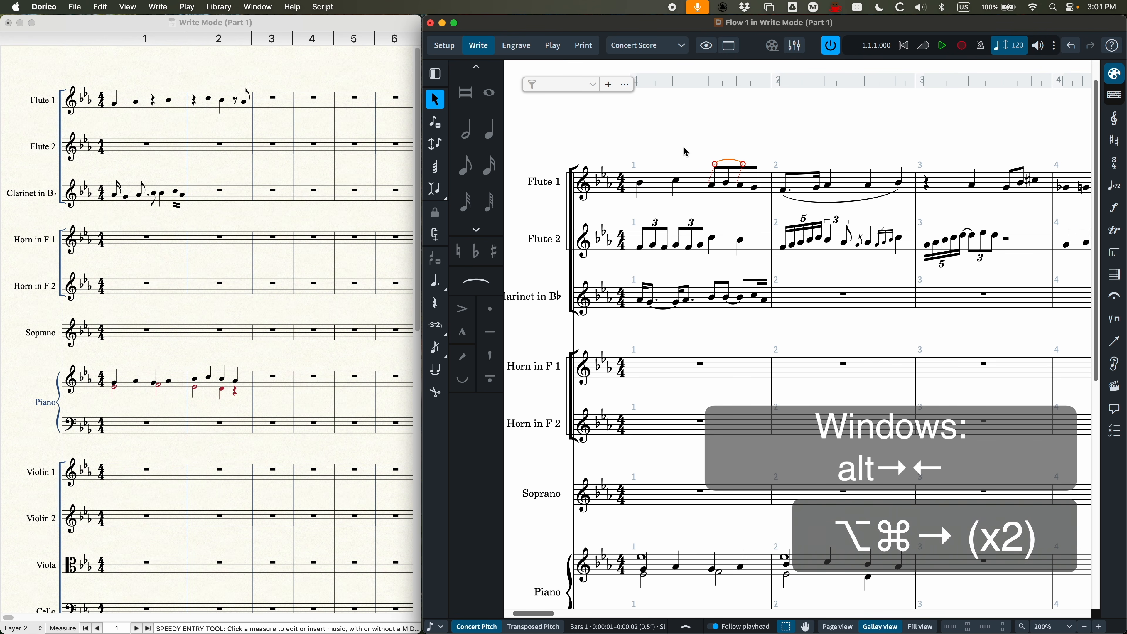
key(alt+super+Left)
key(alt+super+Left)
key(alt+super+Left)
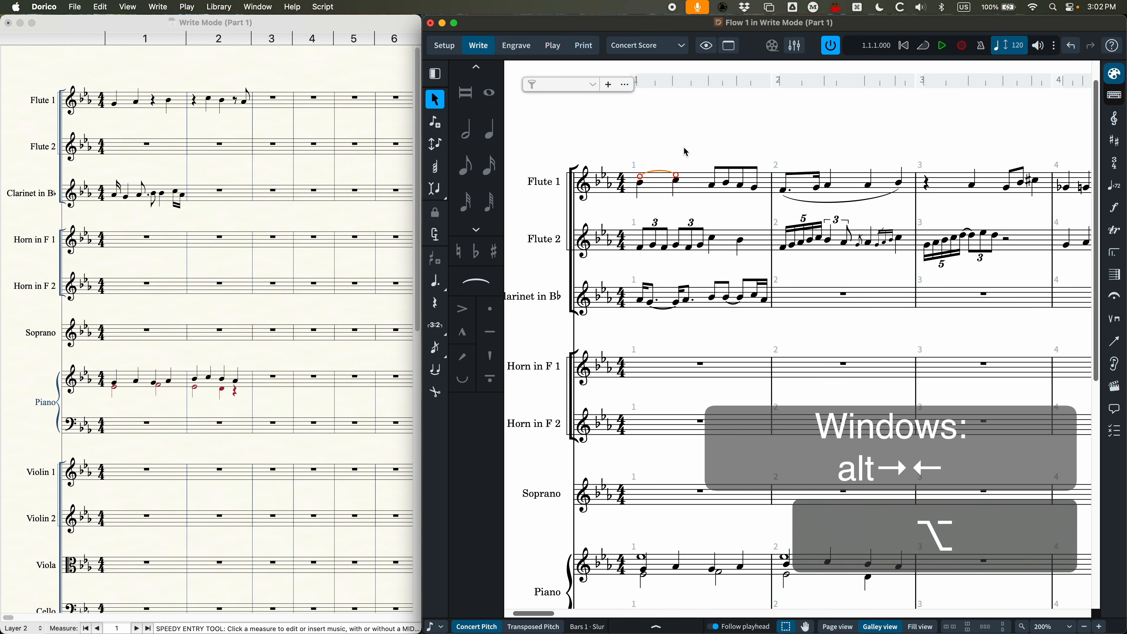
Step: Lengthen Flute 1's opening slur into the bar 1 eighth notes and shorten it back to the two quarter notes
key(alt+shift+Right)
key(alt+shift+Right)
key(alt+shift+Right)
key(alt+shift+Right)
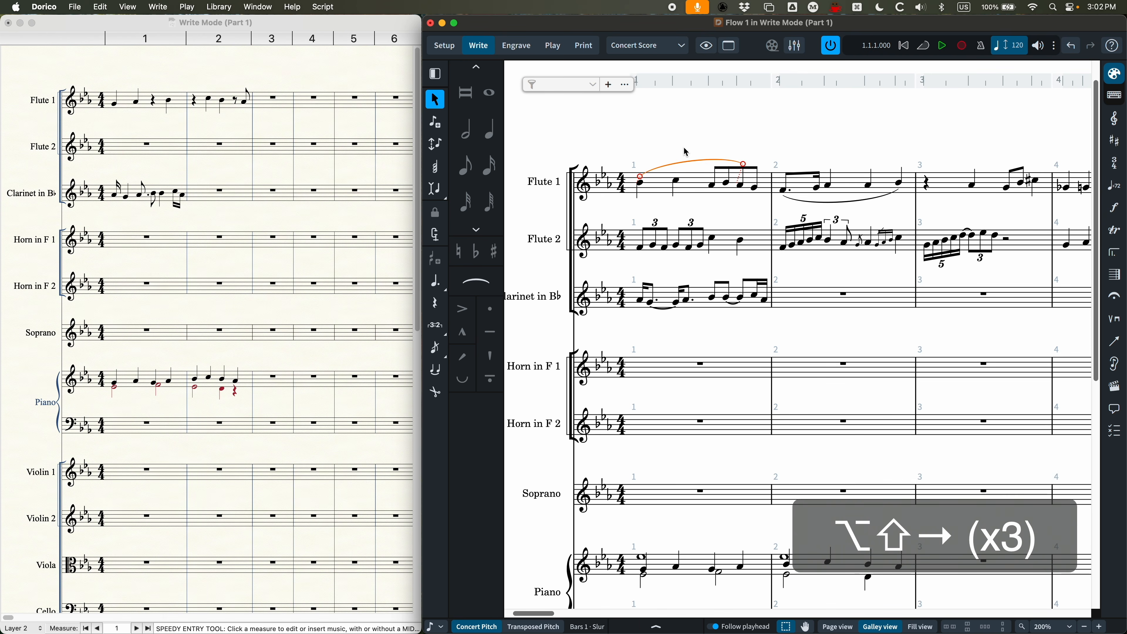
key(alt+shift+Left)
key(alt+shift+Left)
key(alt+shift+Left)
key(alt+shift+Left)
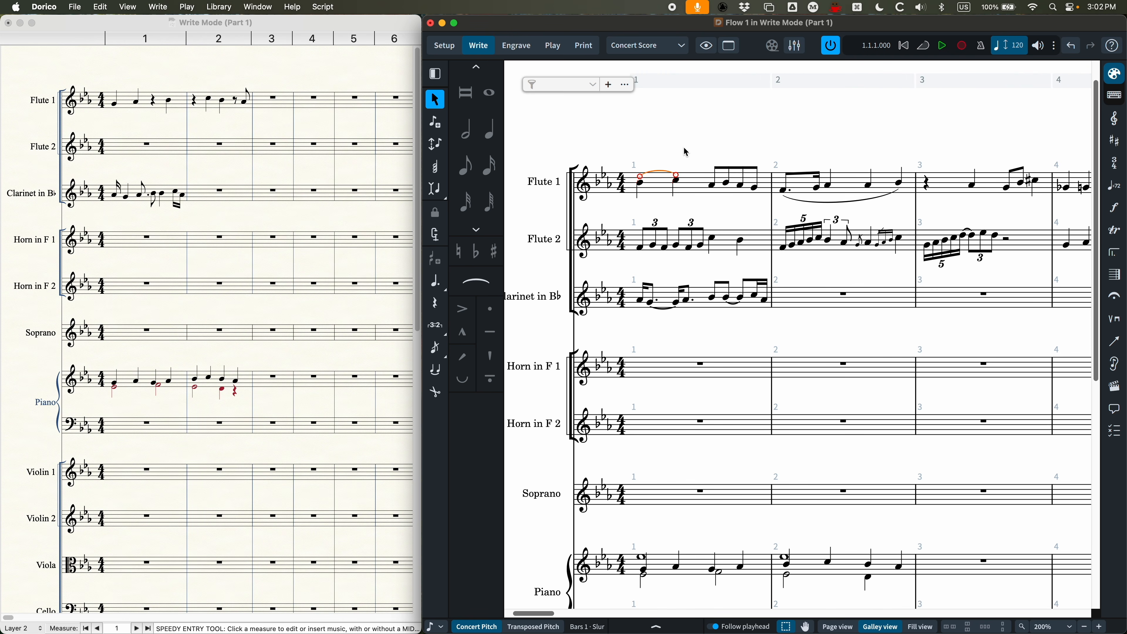
Step: Practise combining slur moves with length changes on Flute 1's opening slur, returning it to bar 1's two quarter notes
key(alt+super+Right)
key(alt+shift+Right)
key(alt+shift+Right)
key(alt+shift+Left)
key(alt+shift+Left)
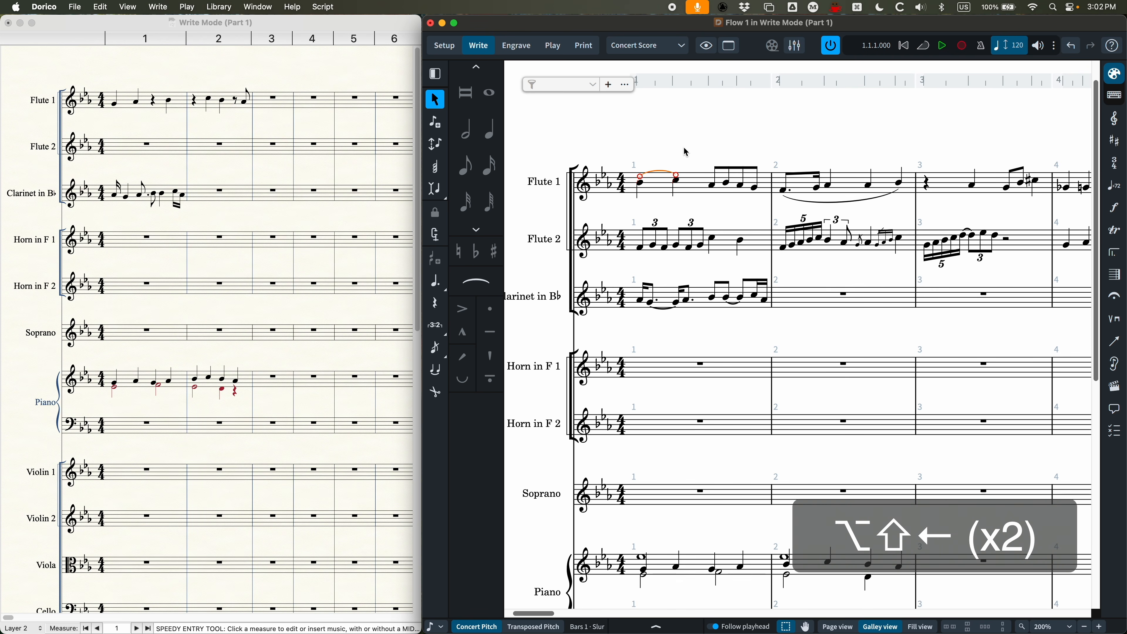
key(alt+Right)
key(alt+super+Left)
key(alt+super+Left)
key(alt+super+Left)
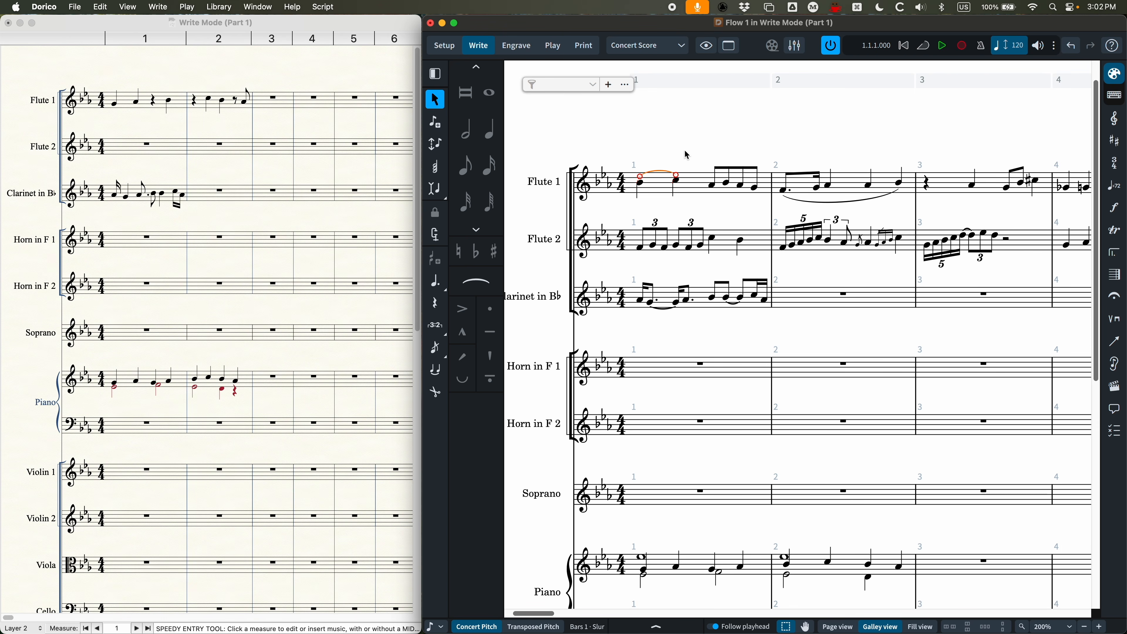
Step: Add an accent to the first eighth note in Flute 1's bar 1
click(712, 185)
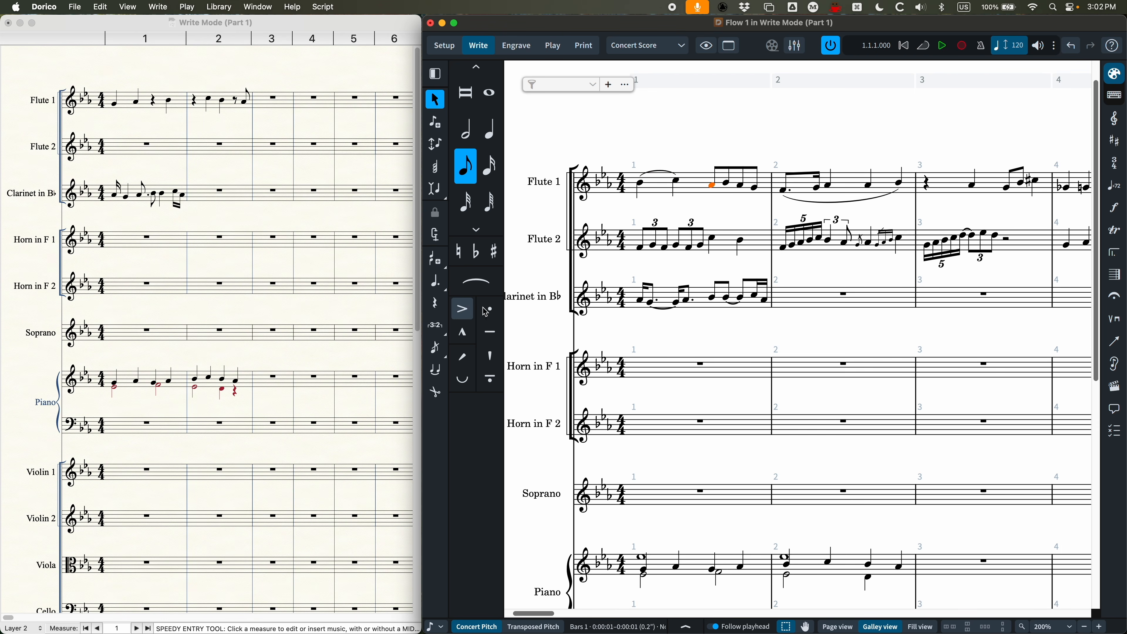
click(464, 308)
Step: Switch to Finale, attach an accent to the Clarinet's first bar 1 note in Layer 1 with the Articulation tool, and delete it
click(321, 225)
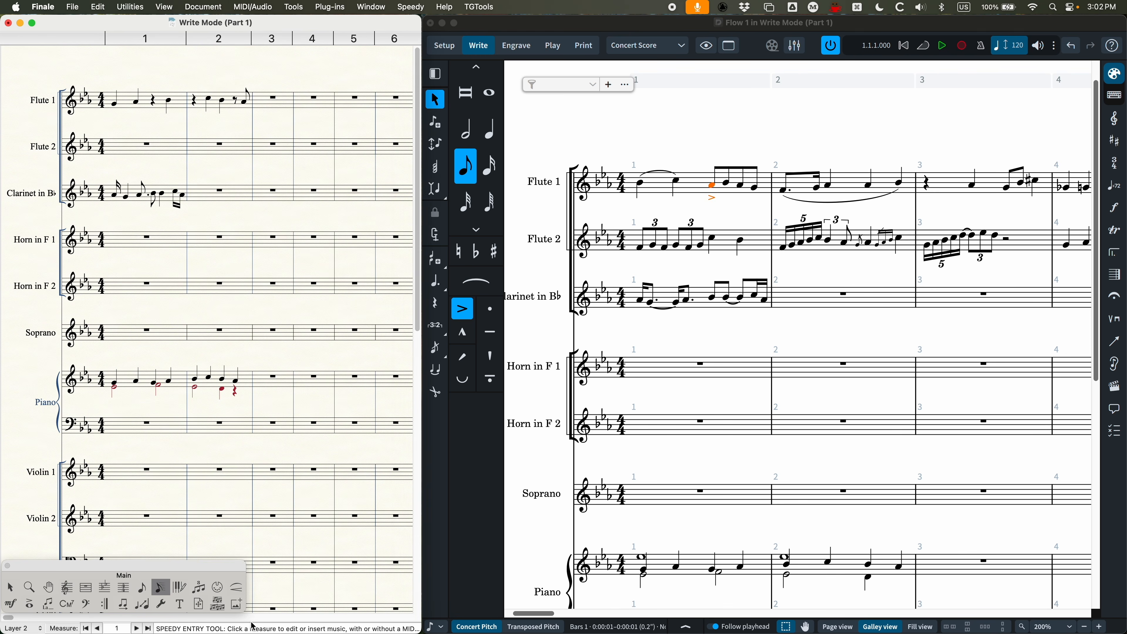
click(29, 604)
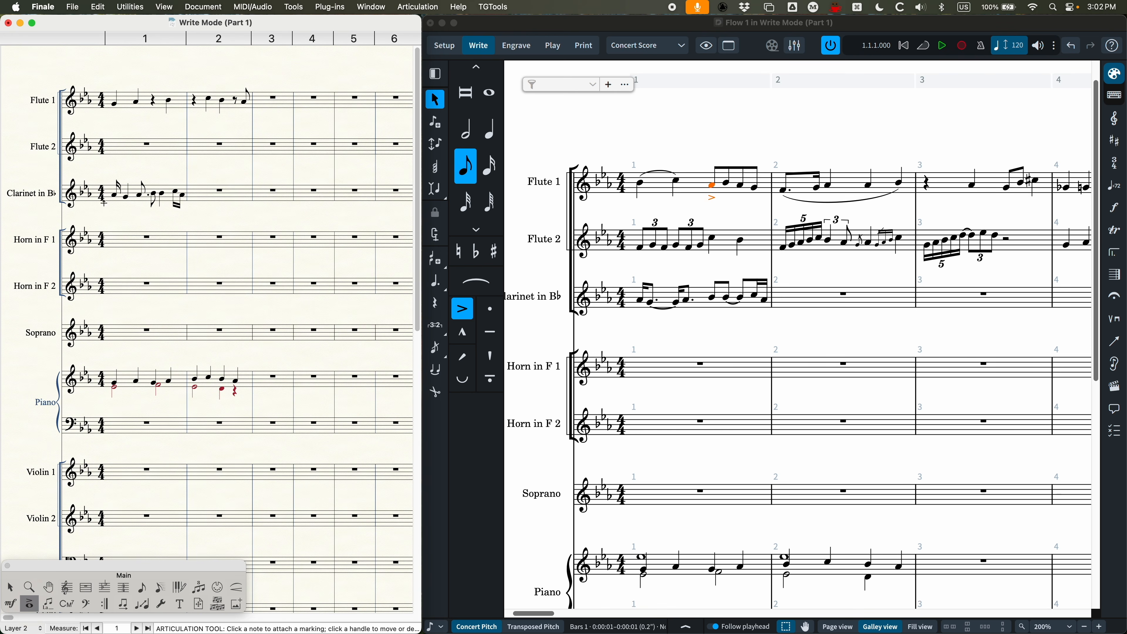
click(114, 194)
key(alt+super+1)
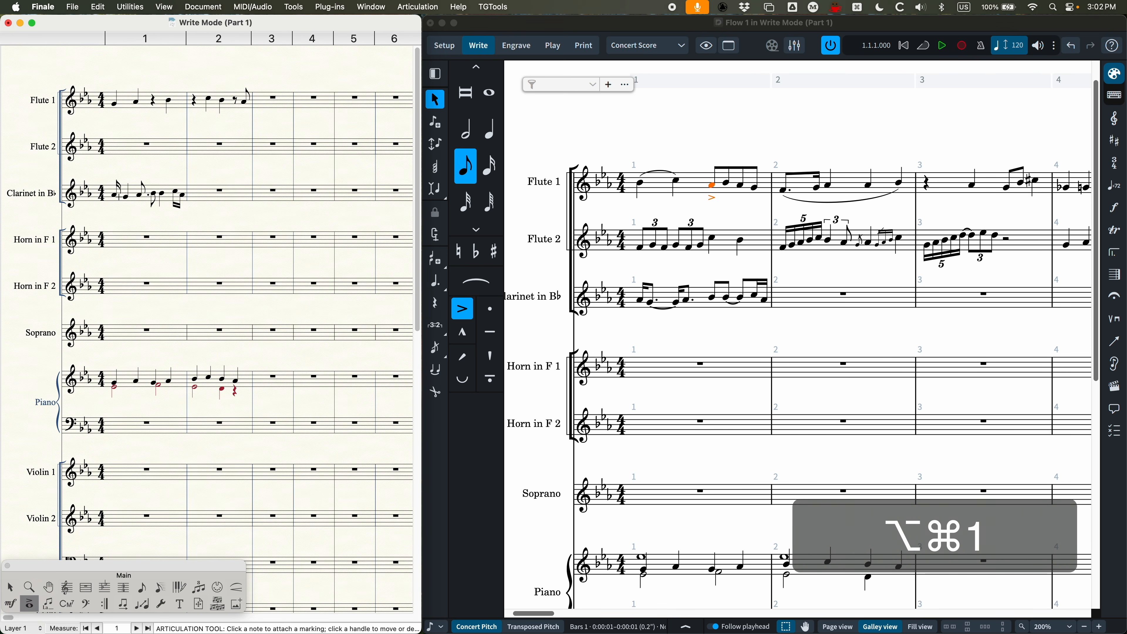
key(a)
click(112, 194)
key(Escape)
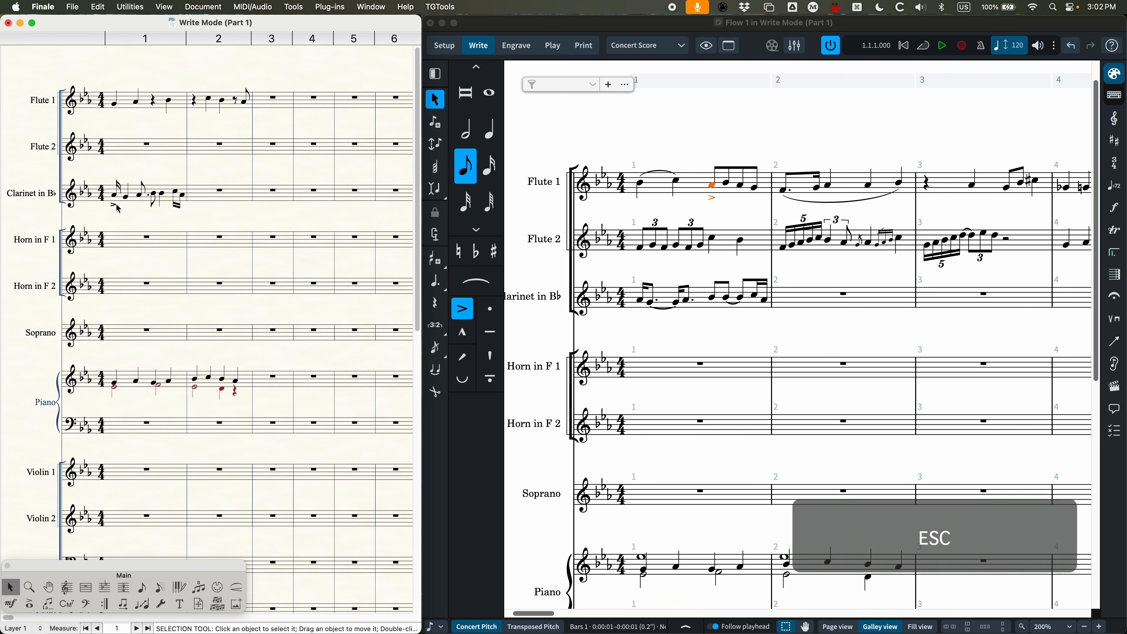
click(115, 205)
key(BackSpace)
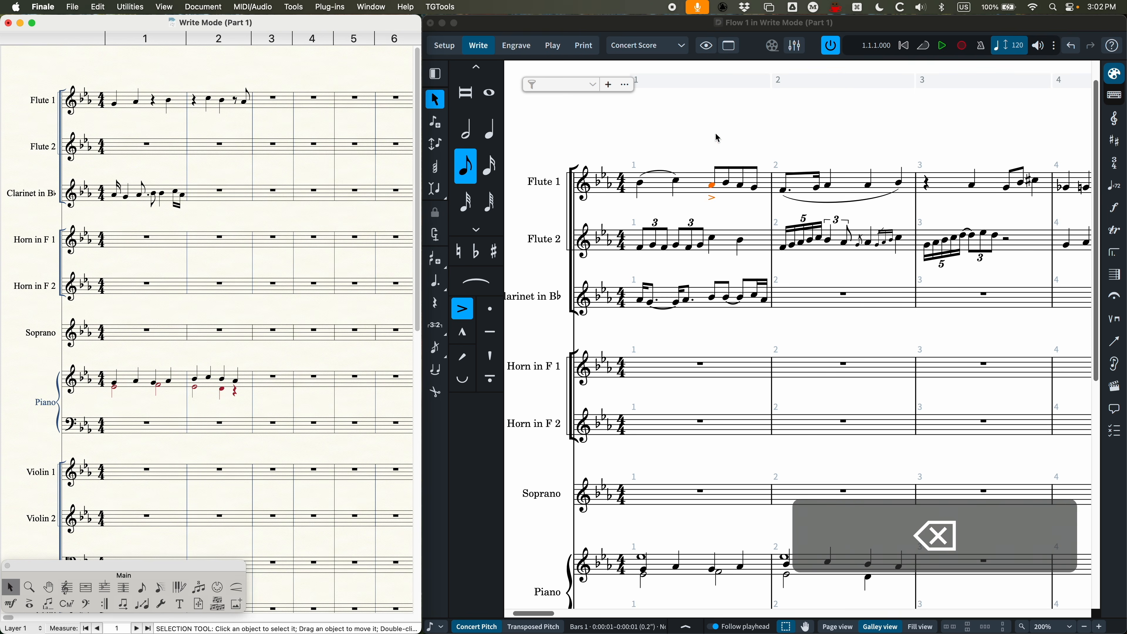
Step: Switch back to Dorico and remove the accent from the first eighth note in Flute 1's bar 1
click(750, 238)
click(713, 186)
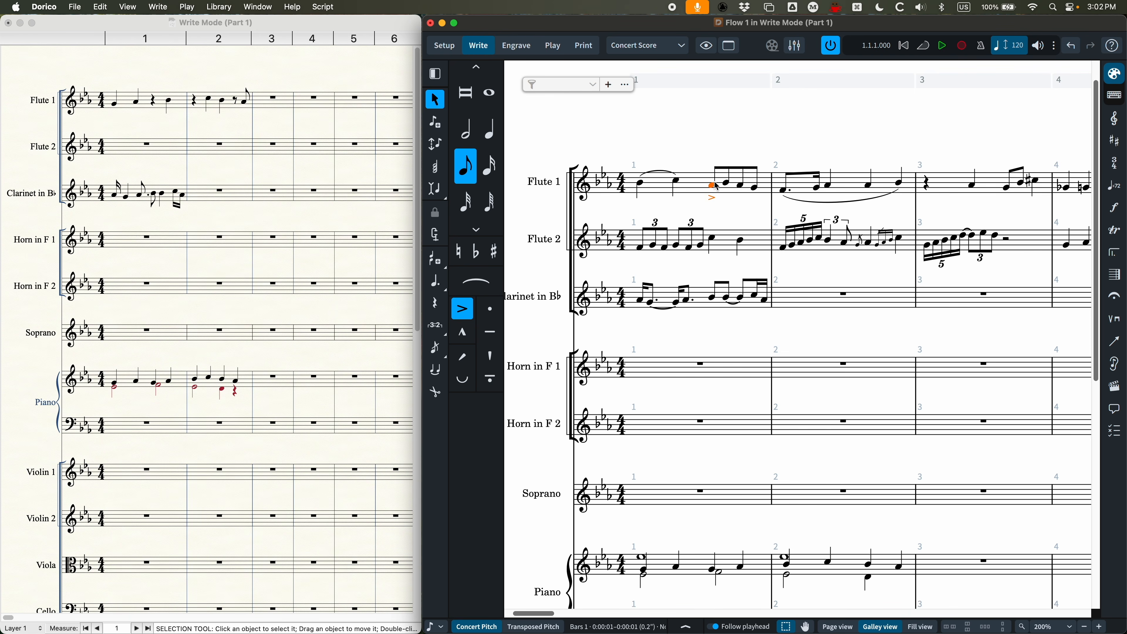
click(475, 310)
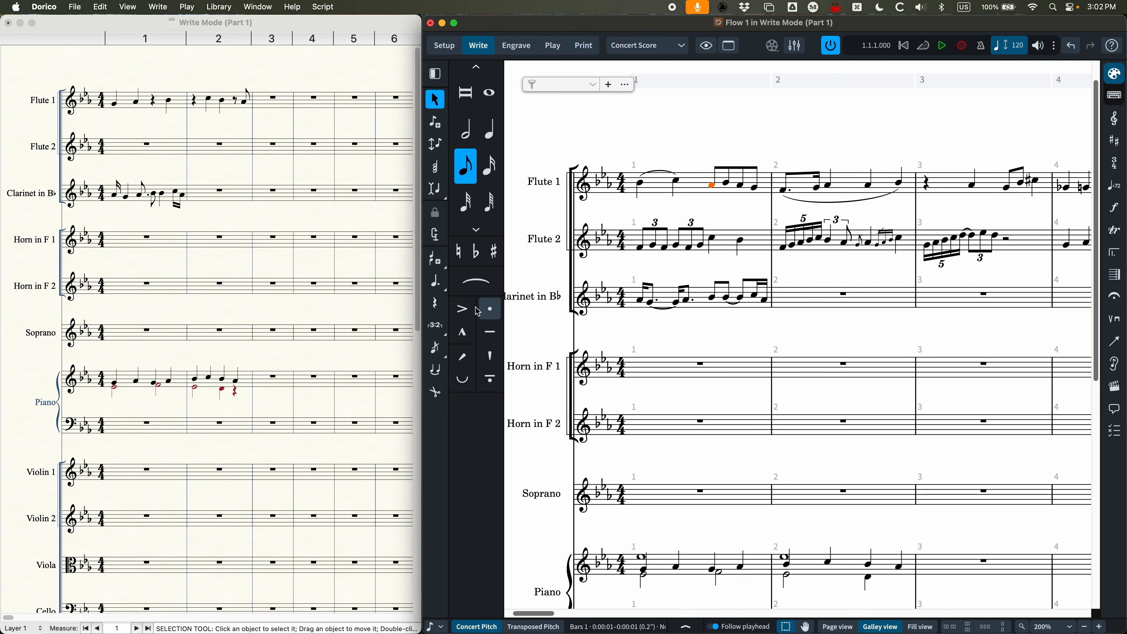
Step: Try accents and staccatos on all four eighth notes in Flute 1's bar 1 together, and clear the articulations
drag(762, 145, 712, 191)
click(492, 310)
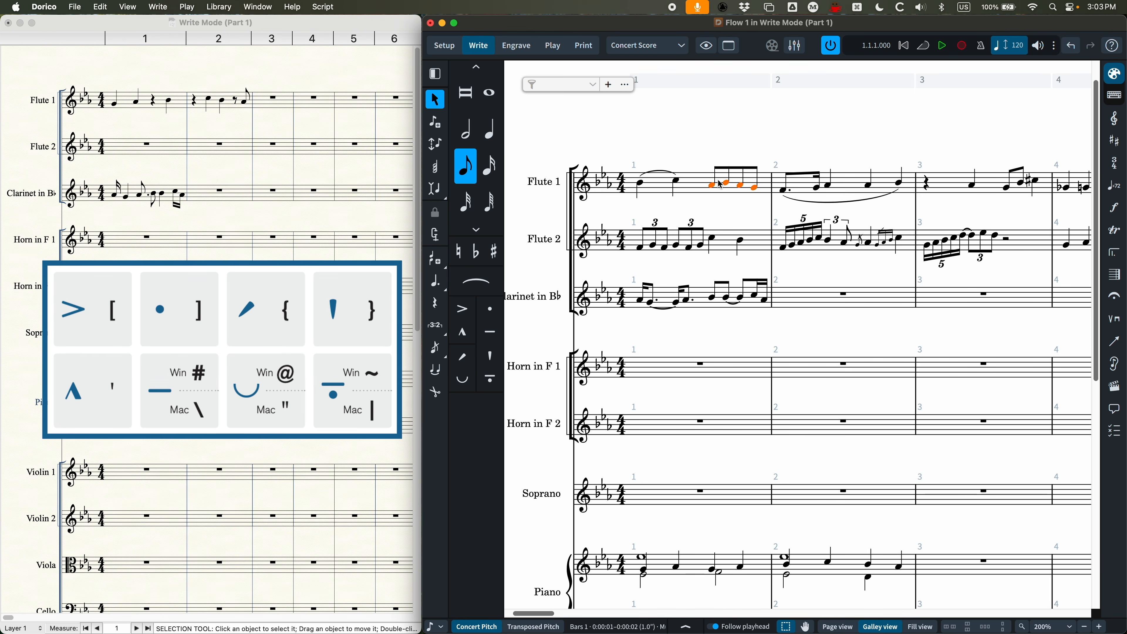
key(bracketleft)
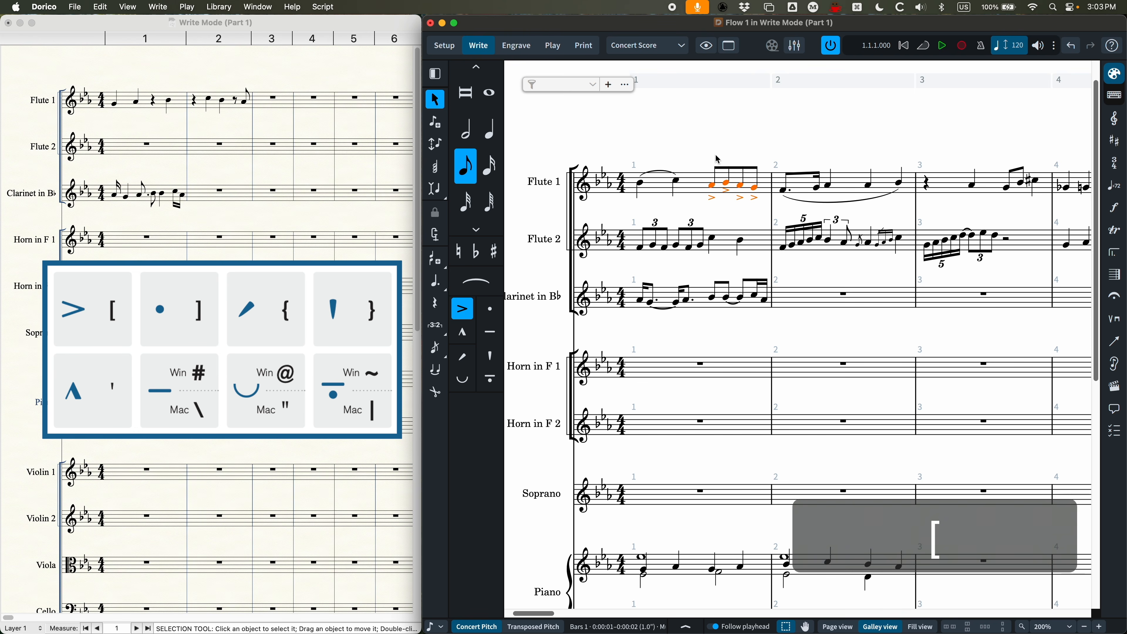
key(bracketright)
key(bracketright)
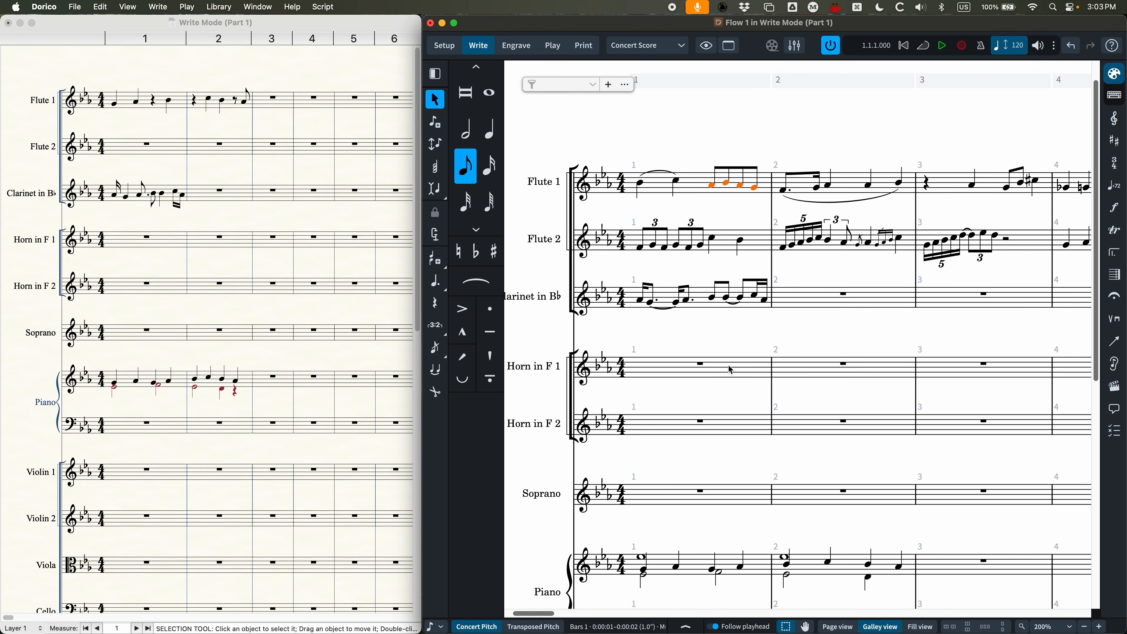
Step: Enter quarter notes D, E, F and G in Horn in F 1's bar 1 under one slur started on the D
click(704, 365)
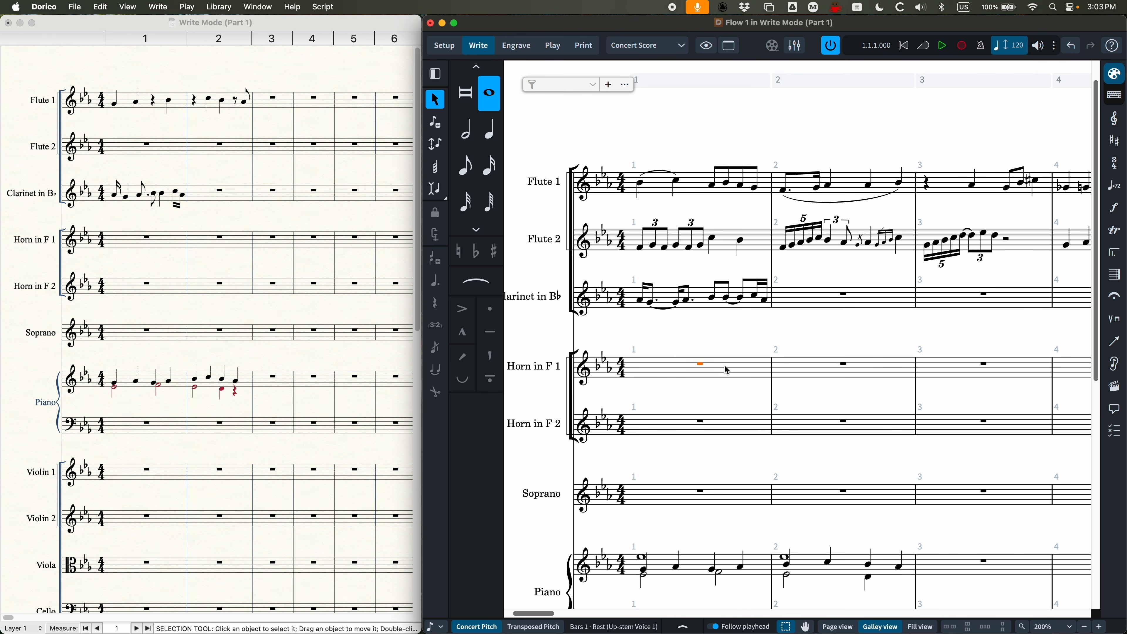
key(Return)
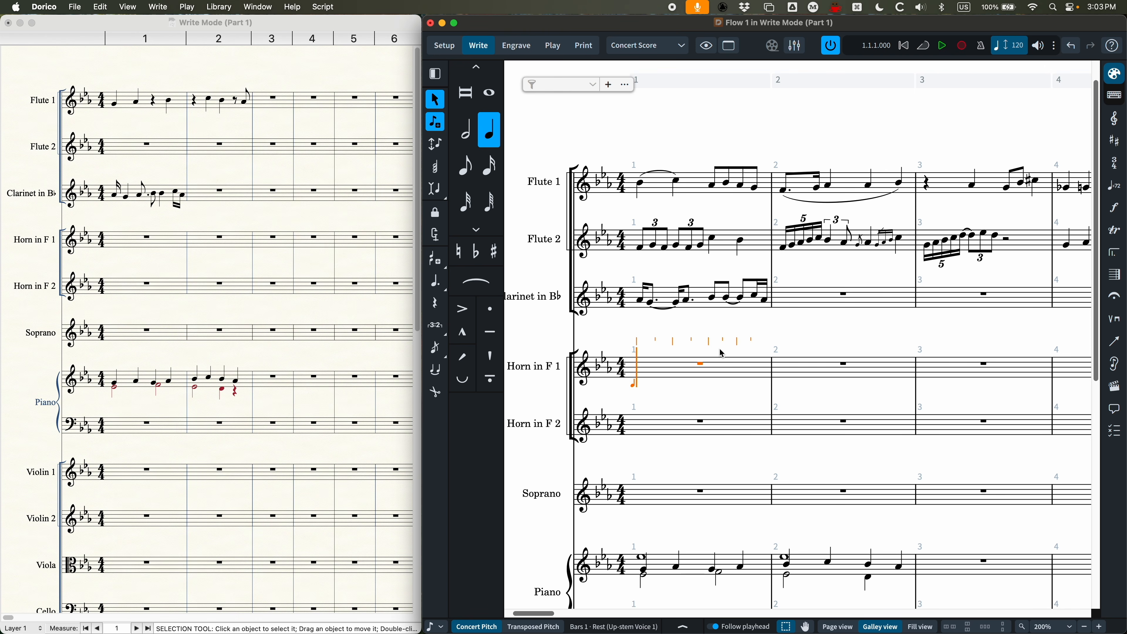
key(d)
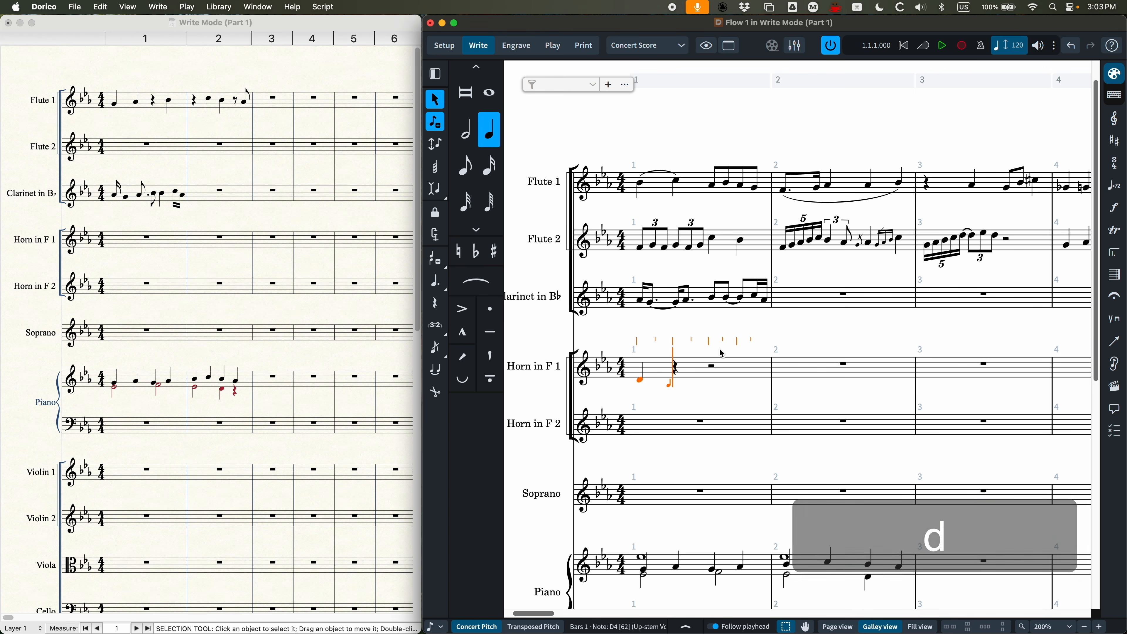
key(shift+s)
key(e)
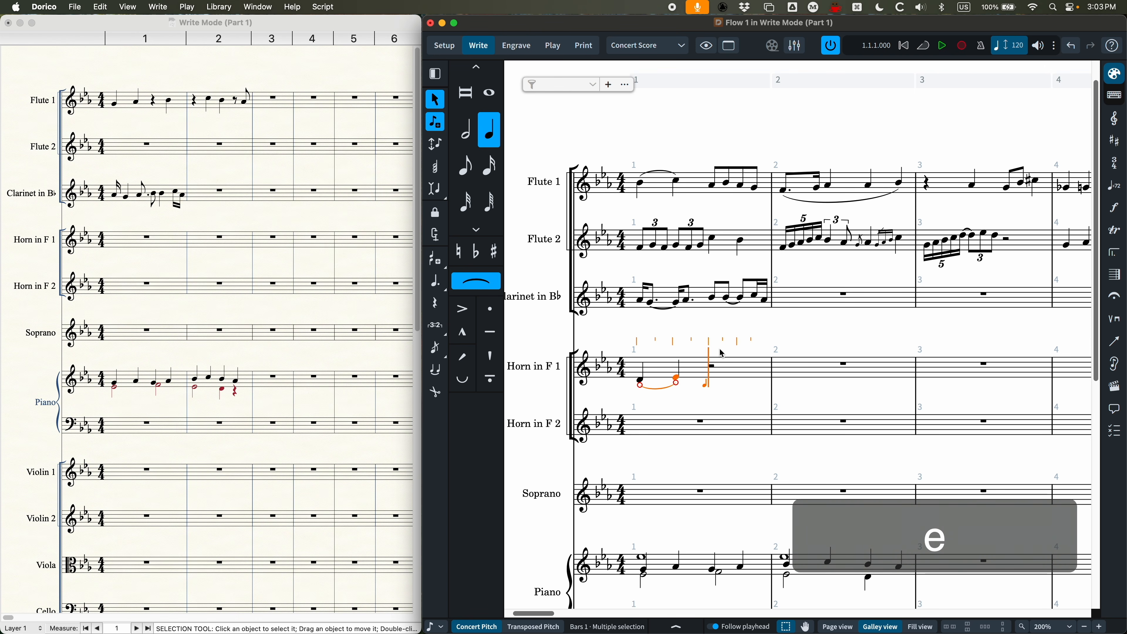
key(f)
key(g)
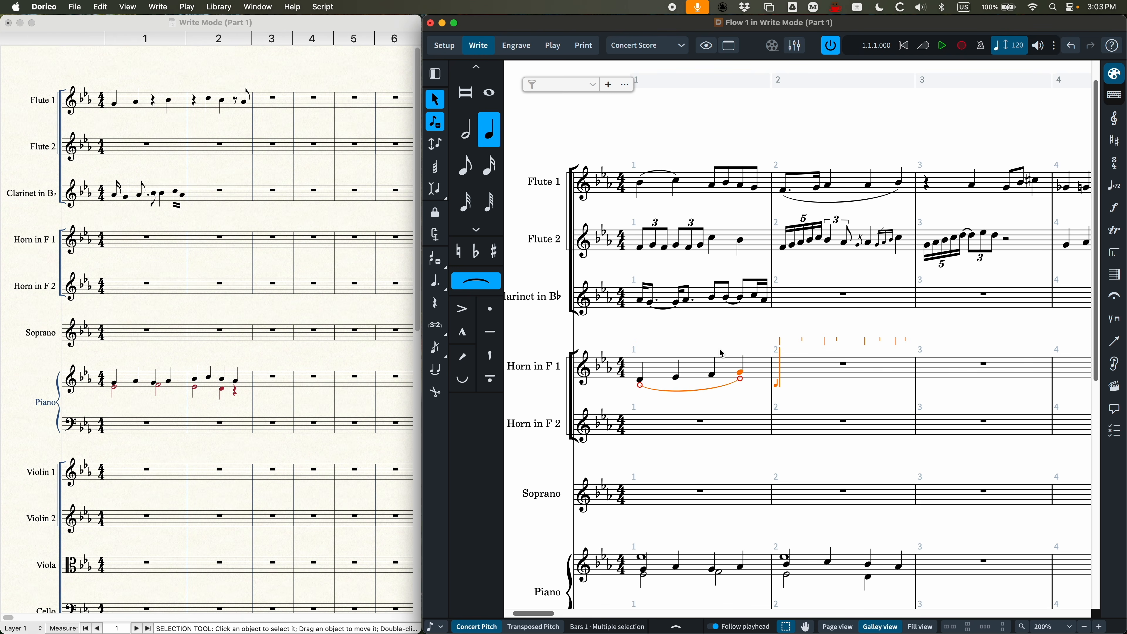
key(shift+s)
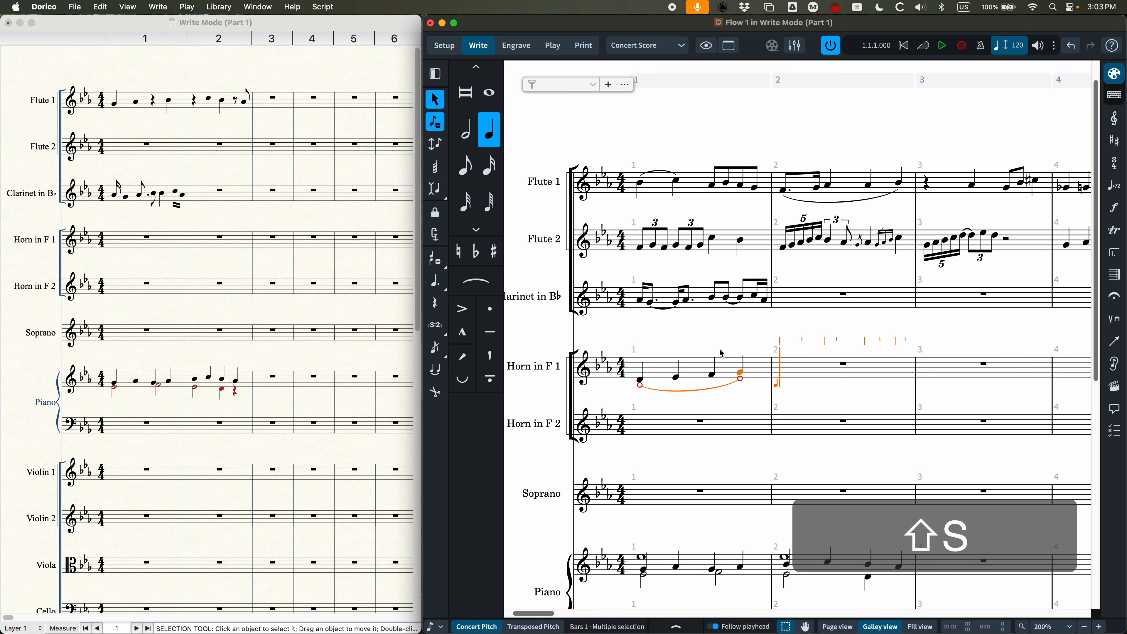
Step: Enter slurred quarter notes F, G and F in Horn in F 1's bar 2, ending the slur on the third note
key(f)
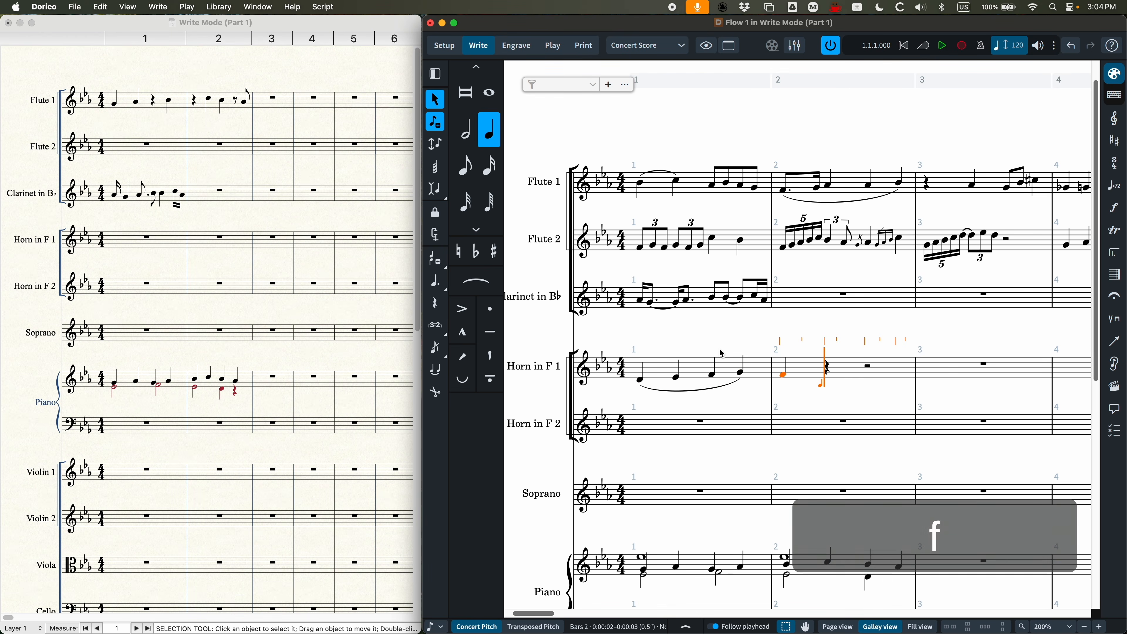
key(s)
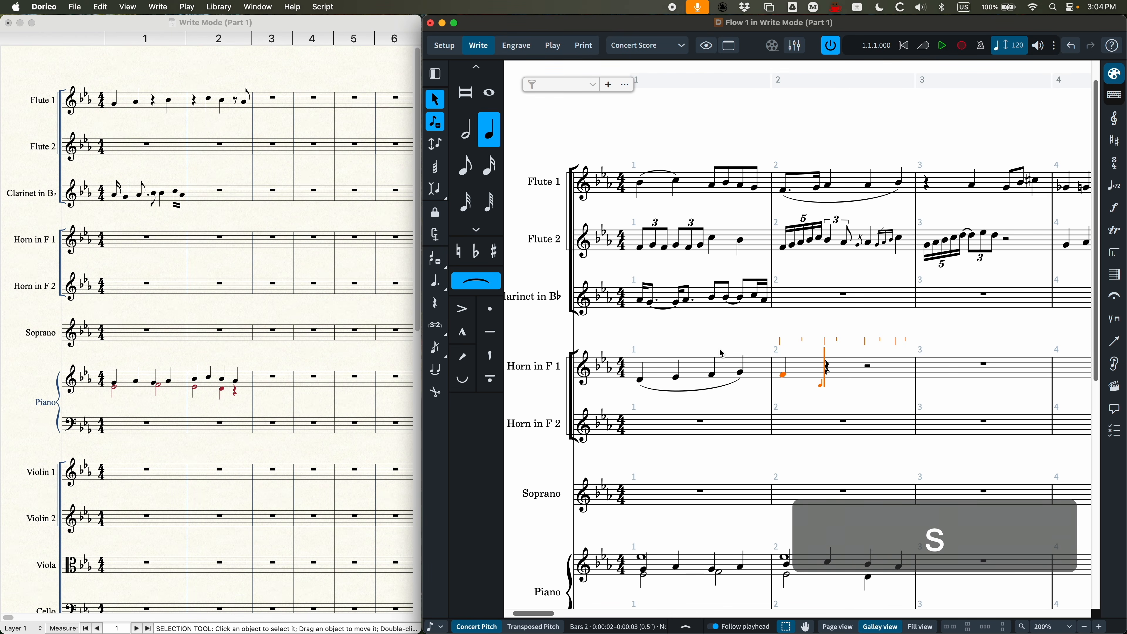
key(g)
key(f)
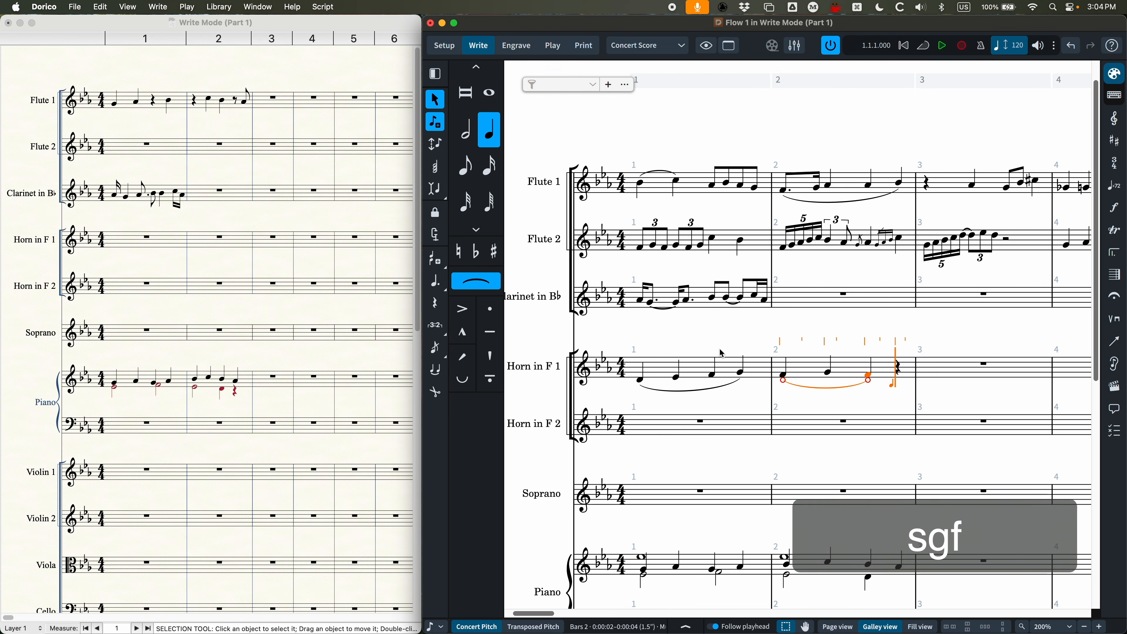
key(shift)
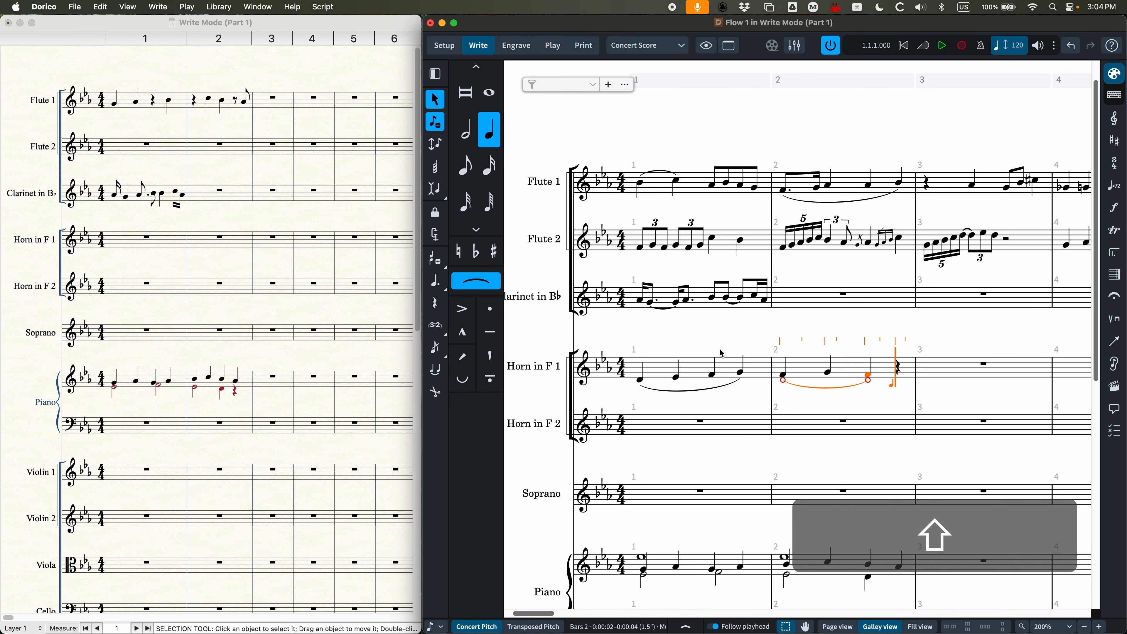
key(shift+s)
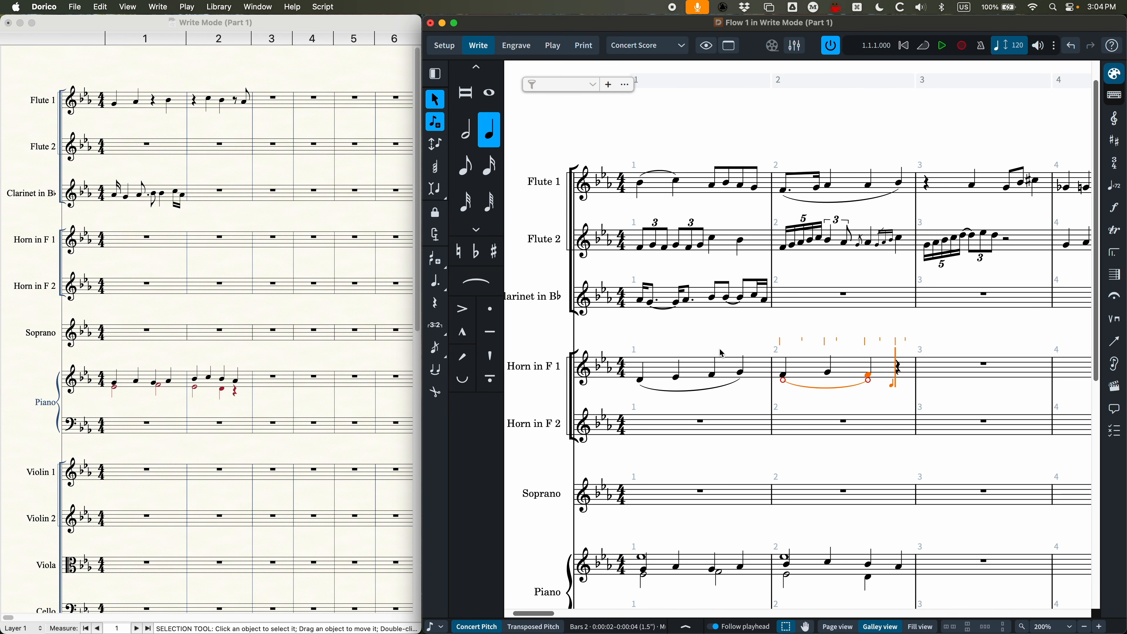
Step: Enter accented quarter notes G in bar 2 and F and G in bar 3 of Horn in F 1, and finish note input
key(bracketleft)
key(g)
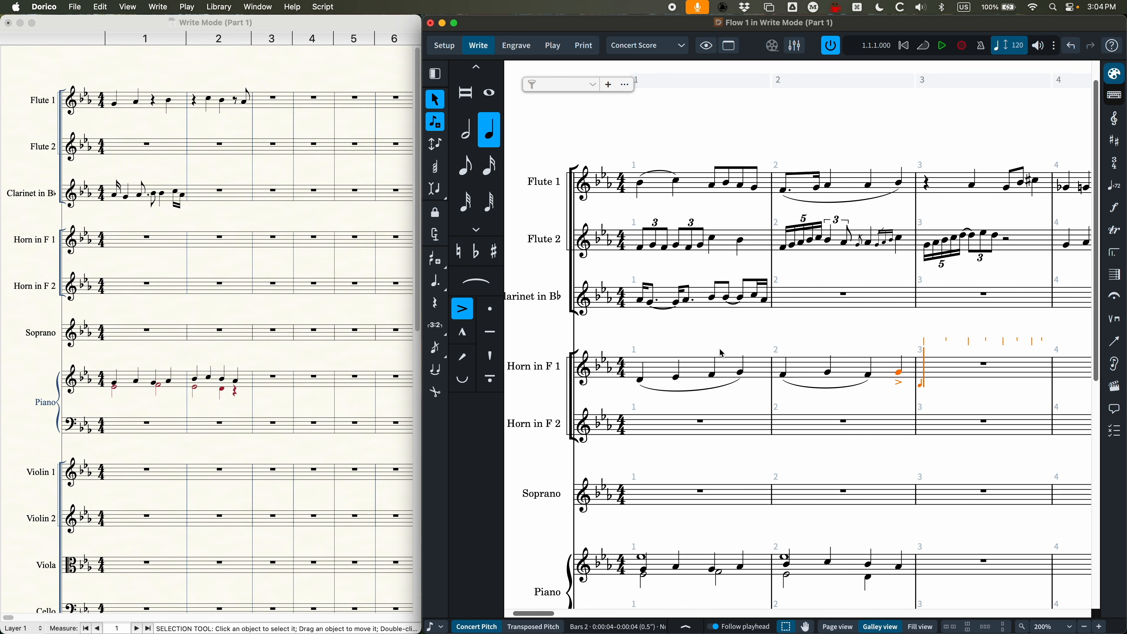
key(f)
key(g)
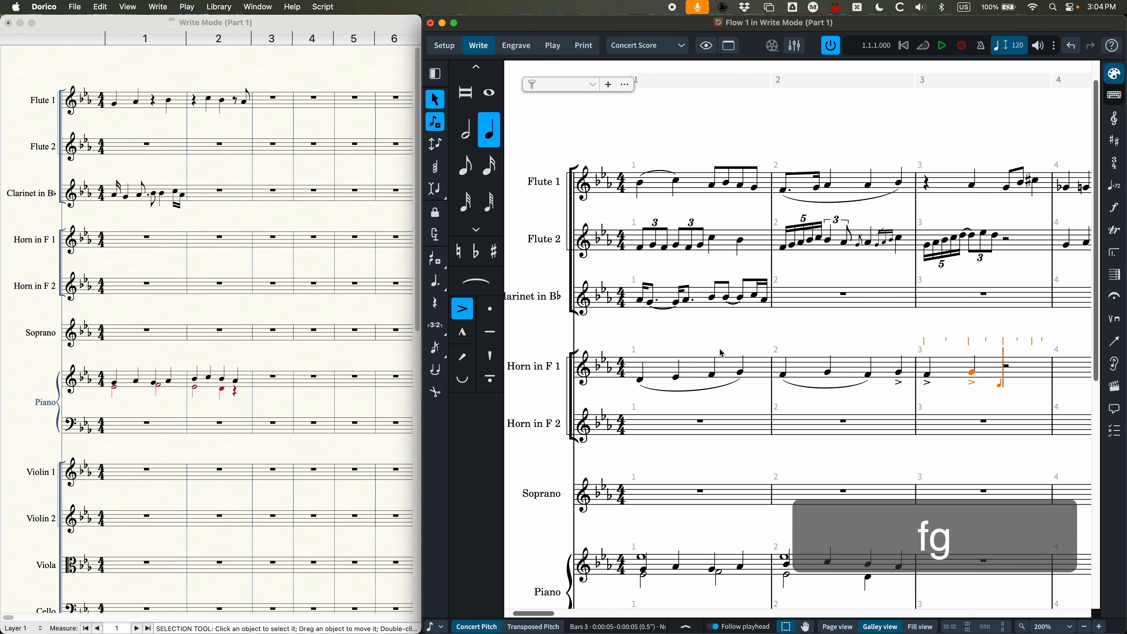
key(bracketleft)
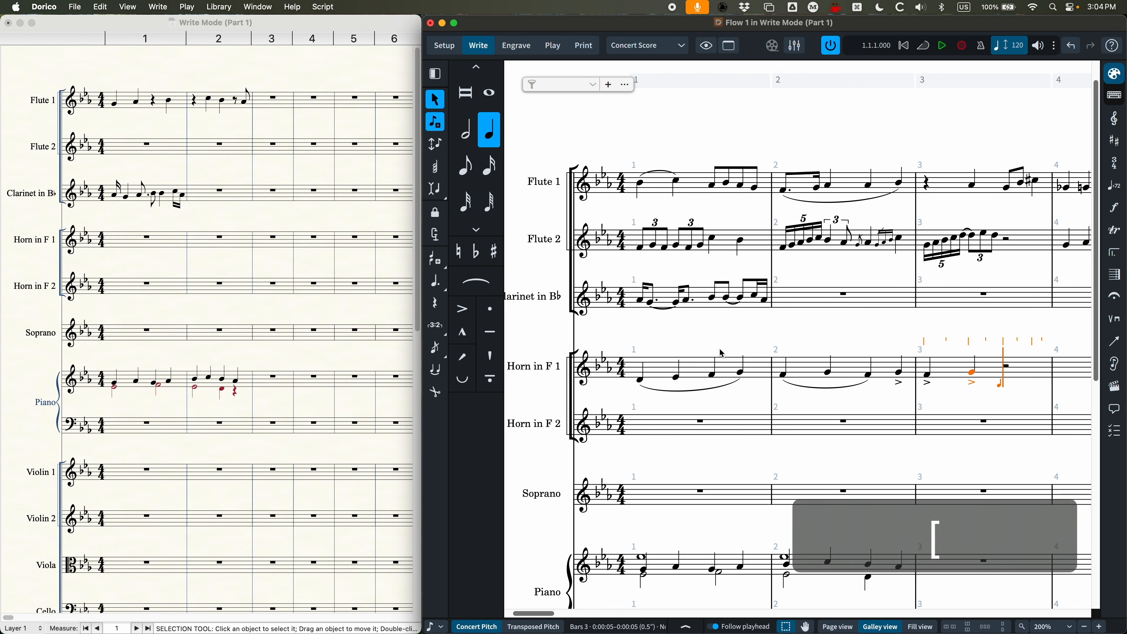
scroll(755, 362, right, 3)
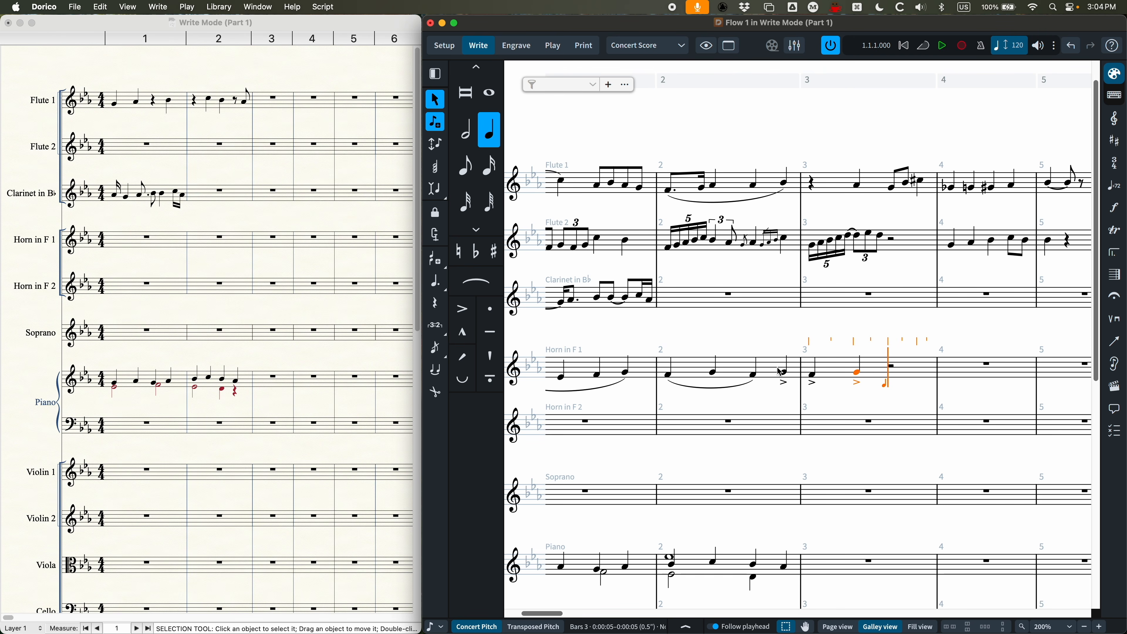
scroll(822, 398, left, 2)
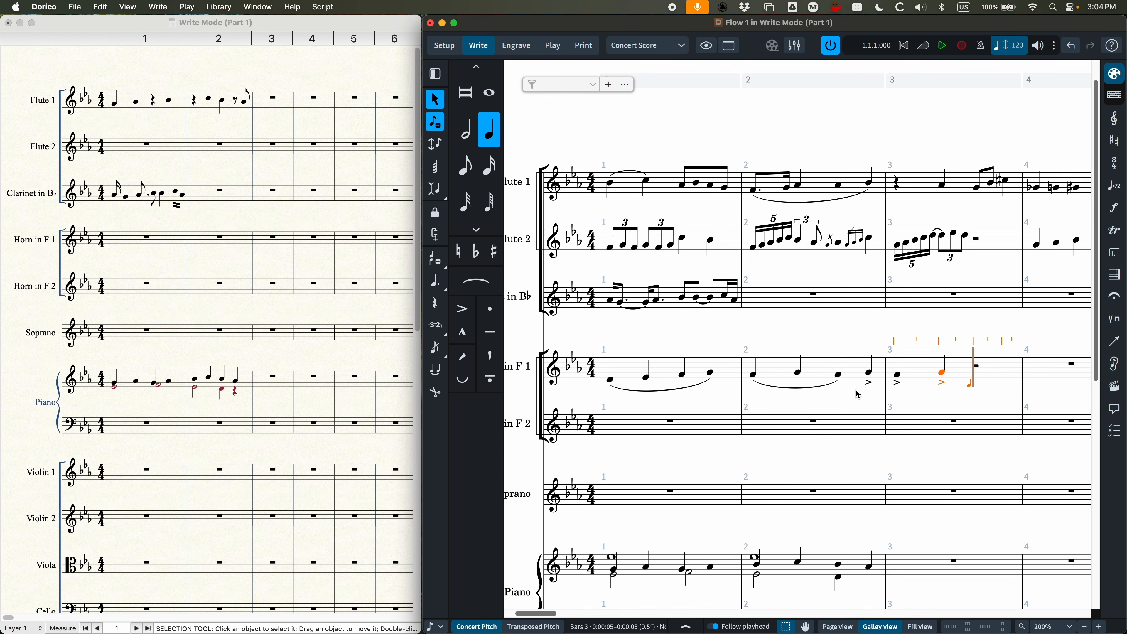
click(786, 331)
key(Escape)
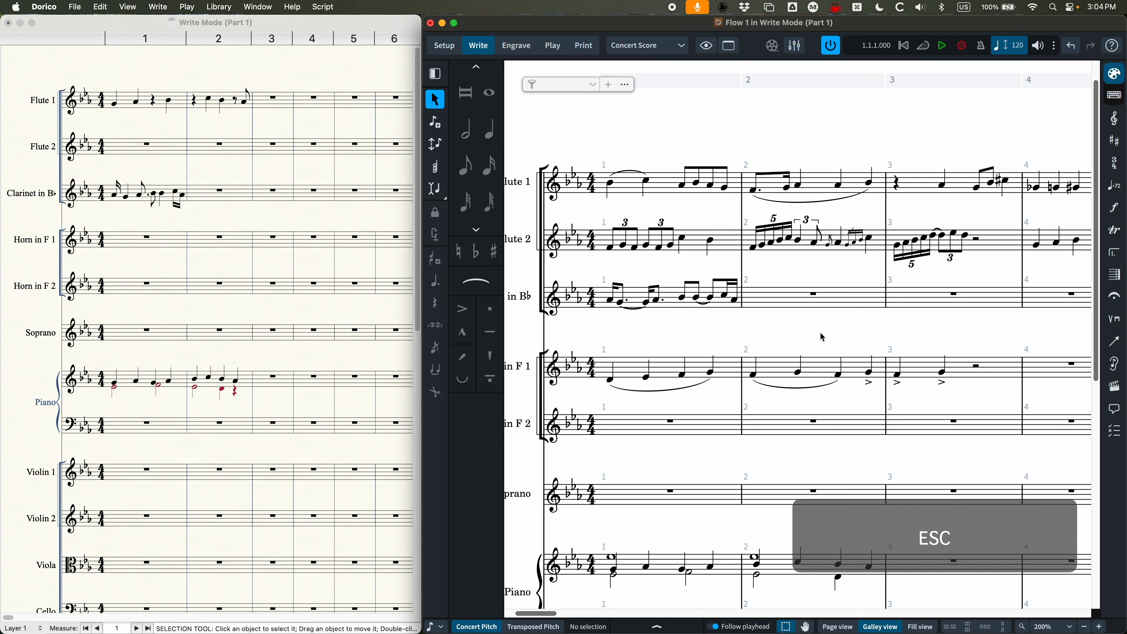
Step: Add staccatos to the four beamed eighth notes in Flute 1's bar 1 and an accent to the first quarter note in bar 3
click(706, 173)
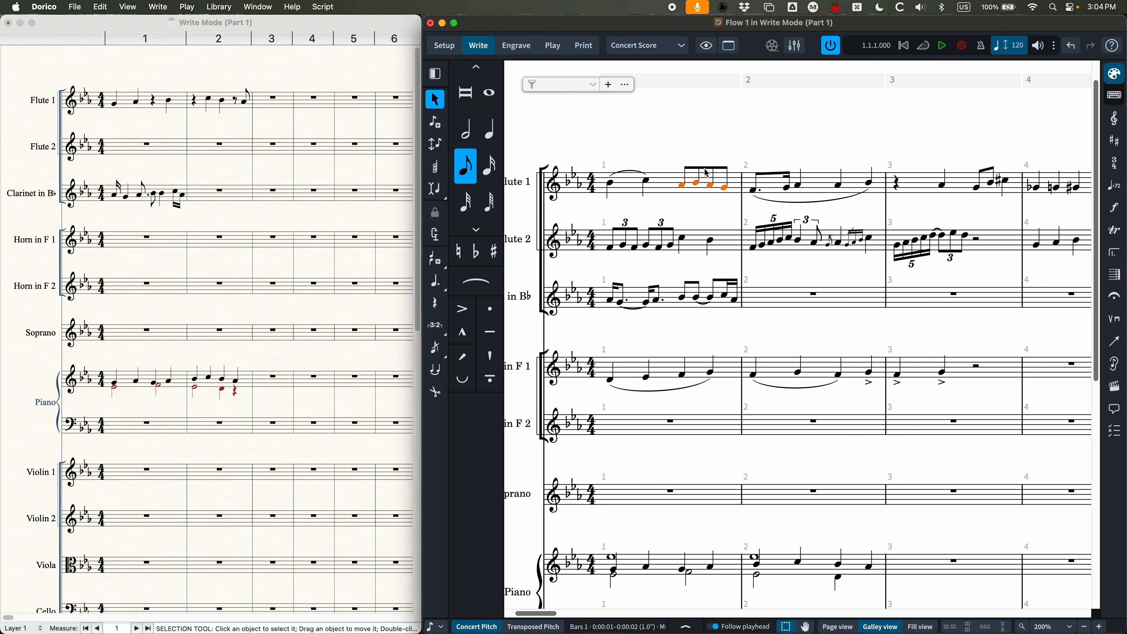
key(bracketright)
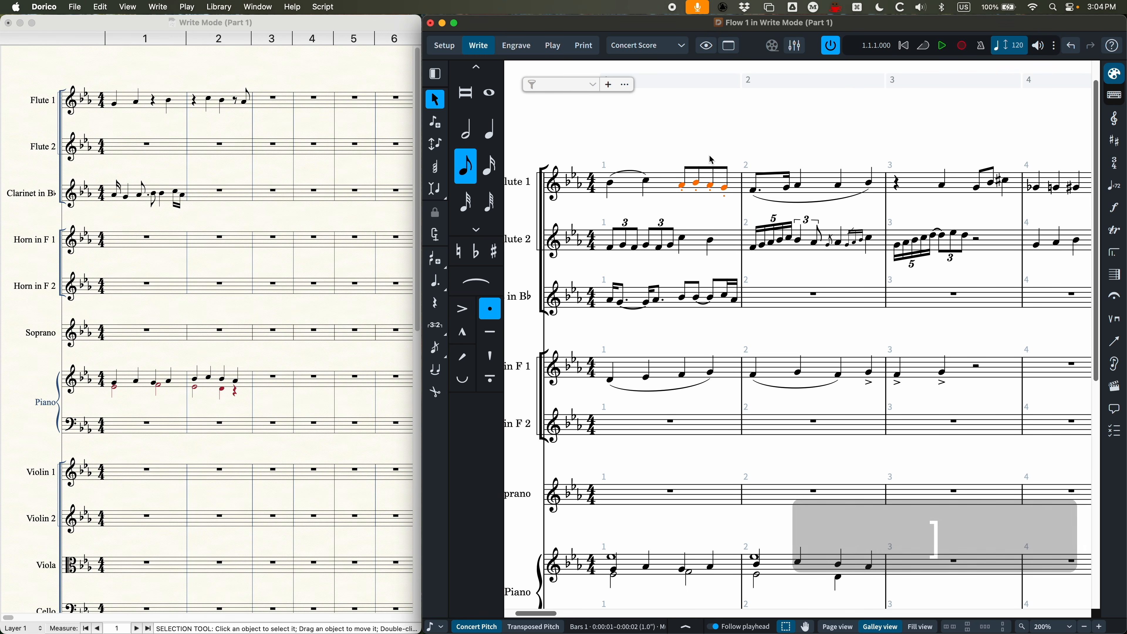
scroll(711, 173, right, 5)
click(776, 190)
key(bracketleft)
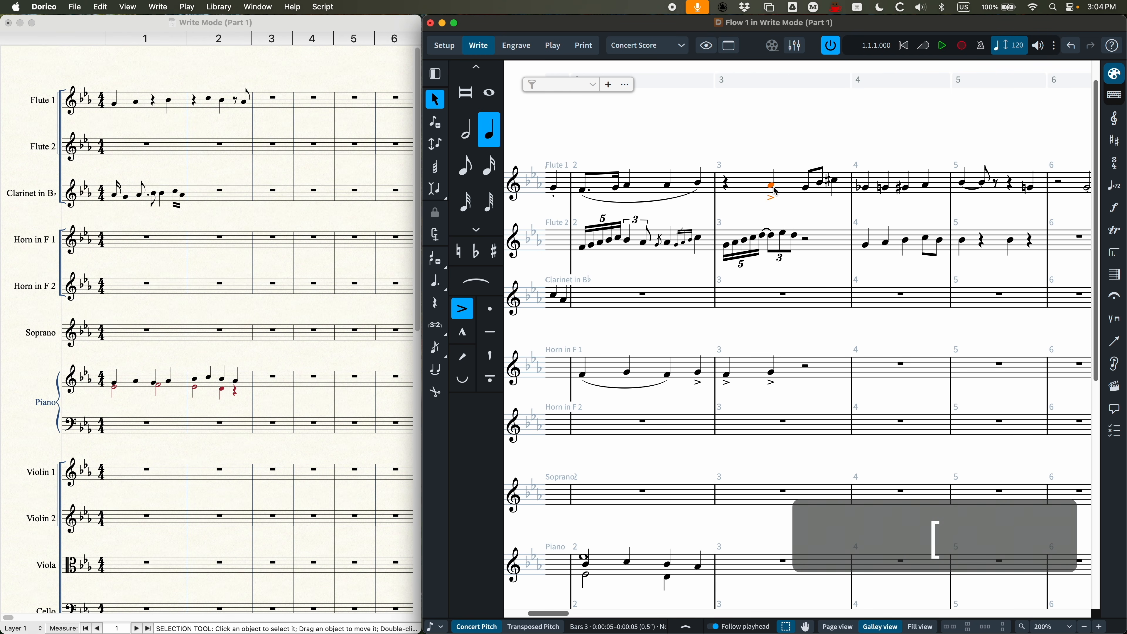
Step: Slur the two beamed eighth notes in Flute 1's bar 3 and clear the selection
click(808, 196)
key(s)
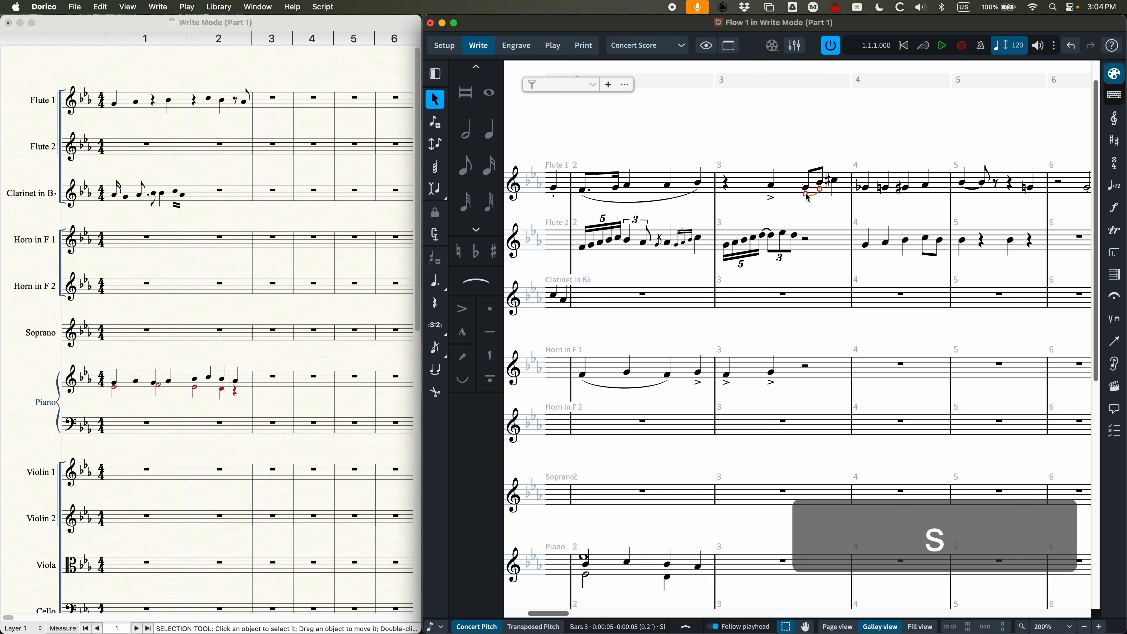
click(781, 151)
Step: Add an accent to the G flat quarter note that starts Flute 1's bar 4
scroll(806, 240, right, 3)
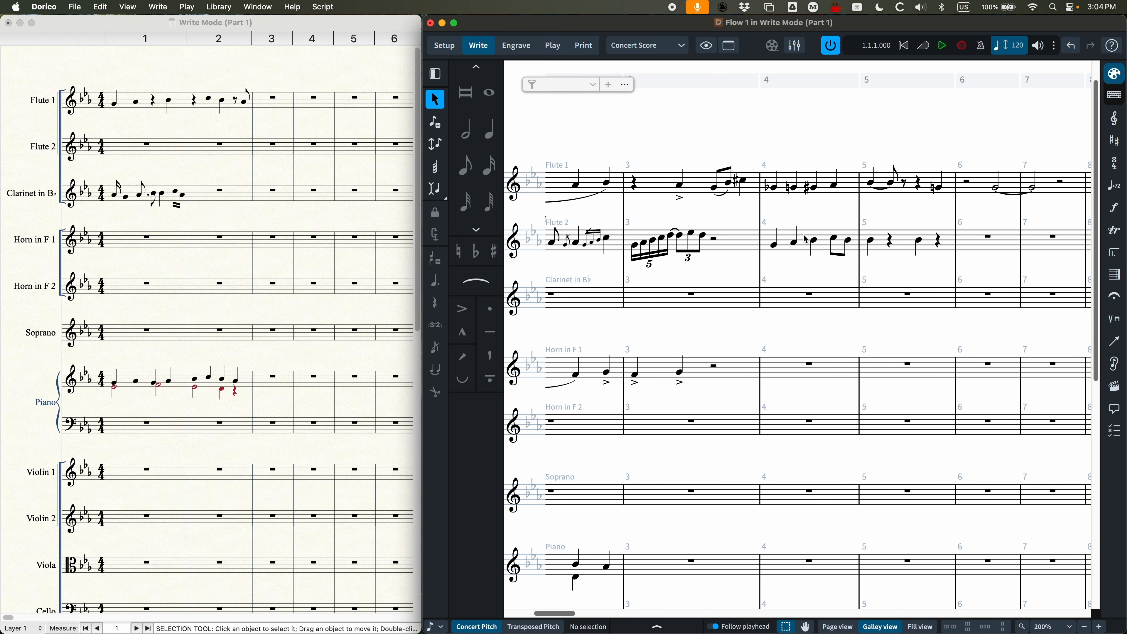
click(774, 187)
key(Right)
key(Right)
key(Right)
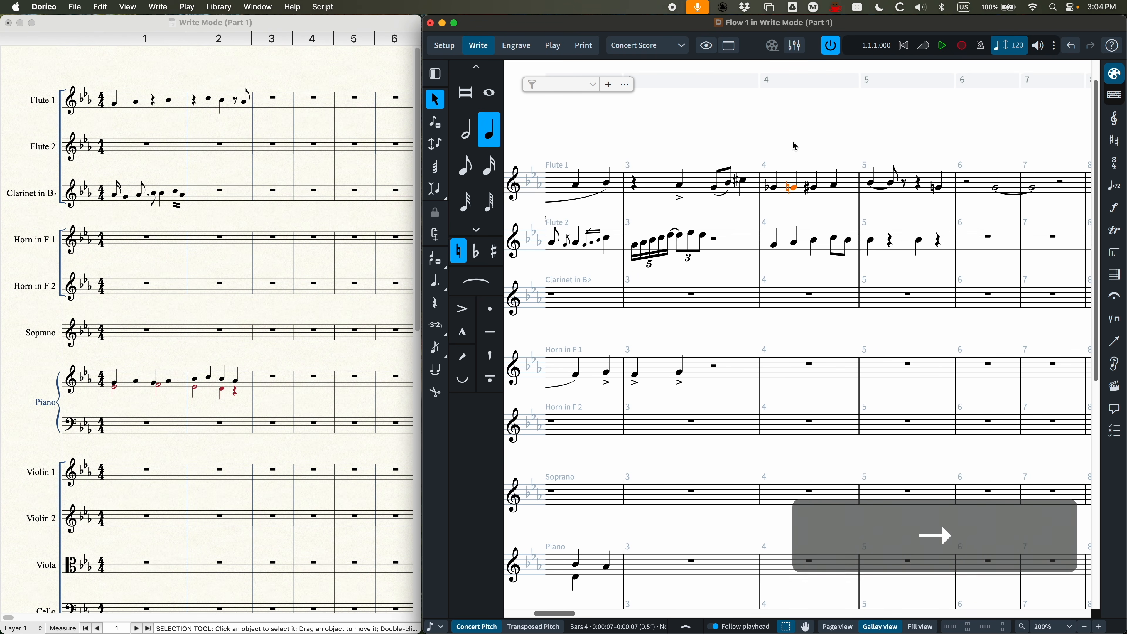
key(Left)
key(Left)
key(Left)
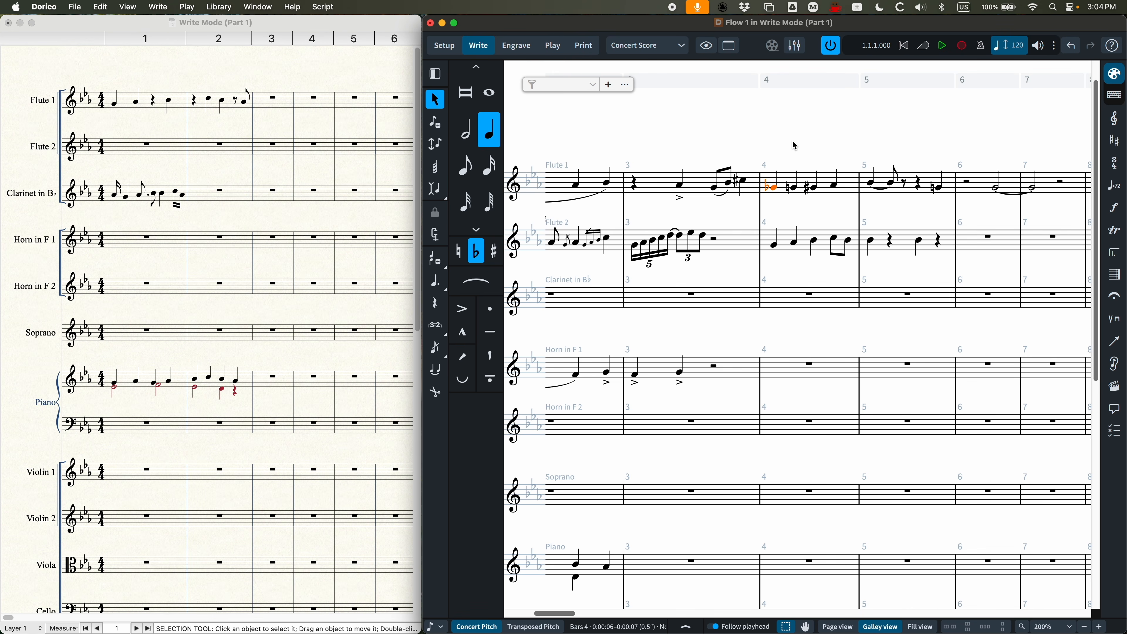
key(bracketleft)
Step: Add staccatos to the quarter notes following the accented one in Flute 1's bar 4, and clear the selection
key(Right)
key(bracketright)
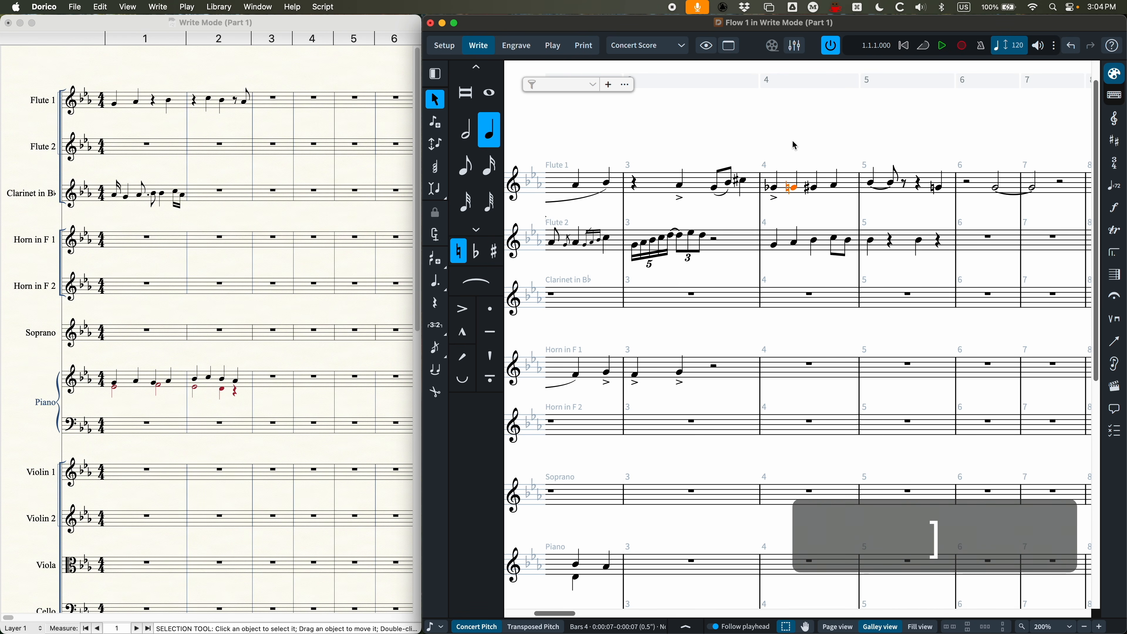
key(Right)
key(Right)
key(Right)
key(Right)
key(Right)
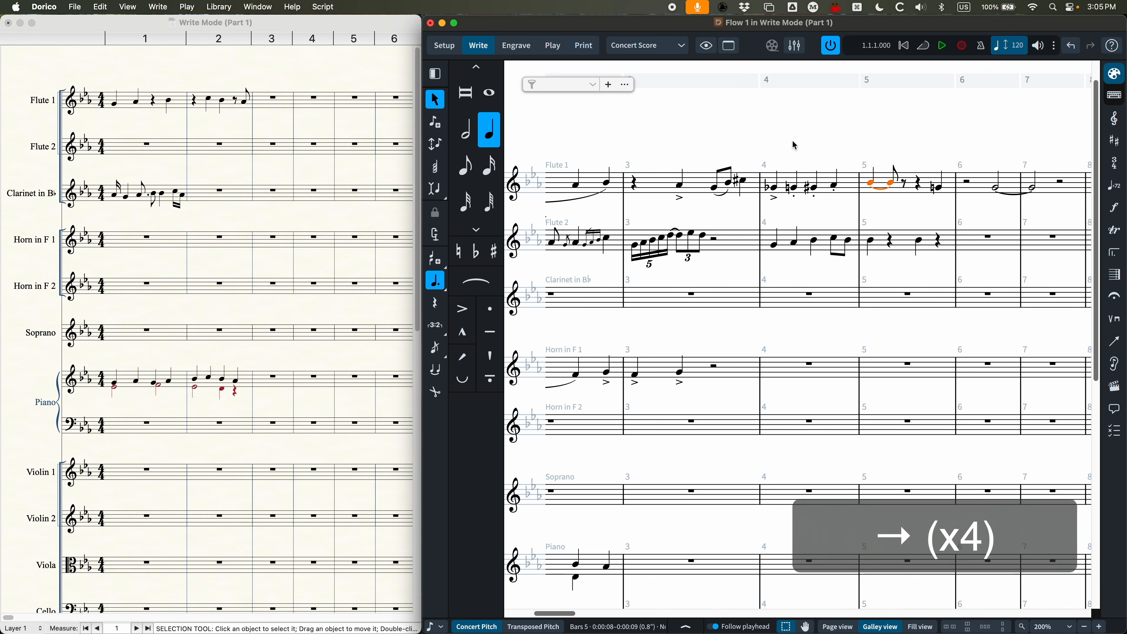
click(768, 123)
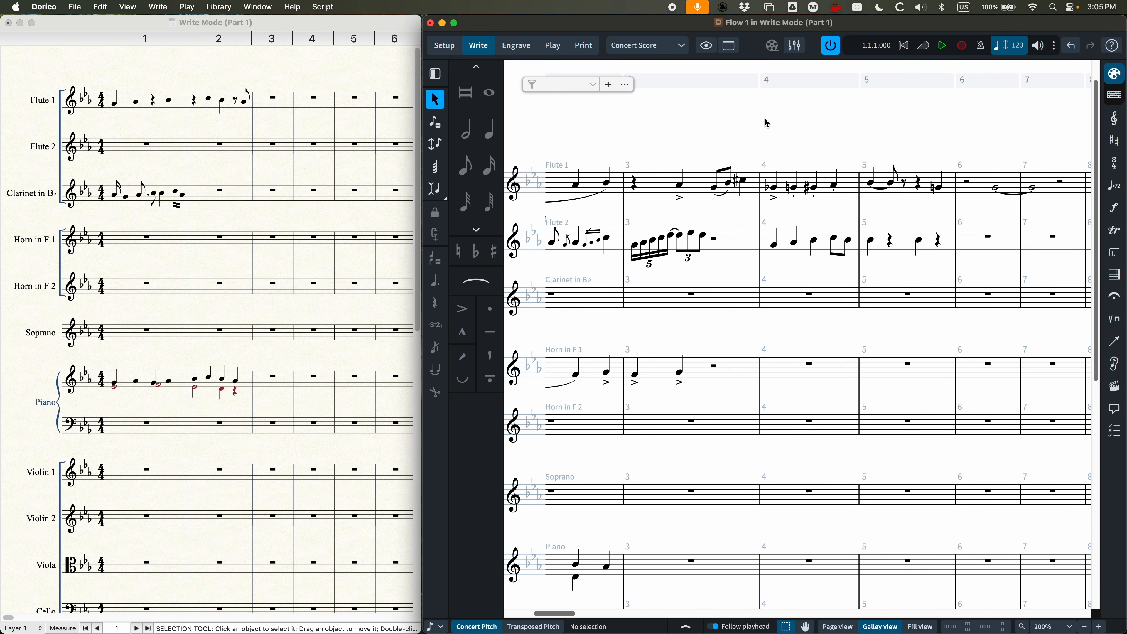
Step: Zoom the score out to 150% and open the Note Input and Editing preferences
scroll(805, 288, left, 6)
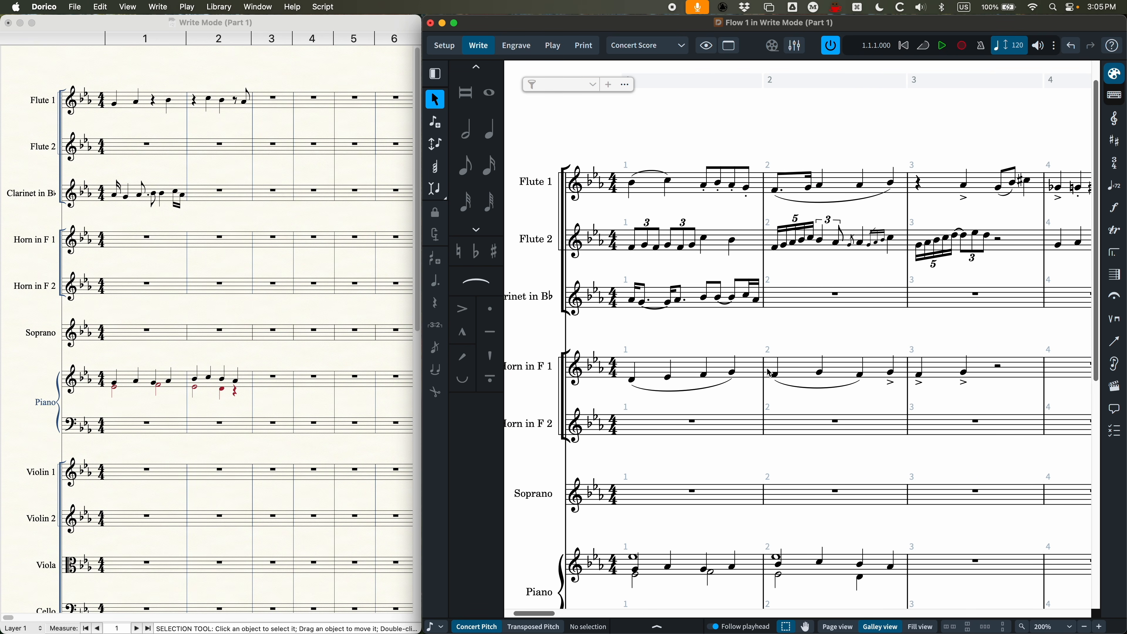
key(super+minus)
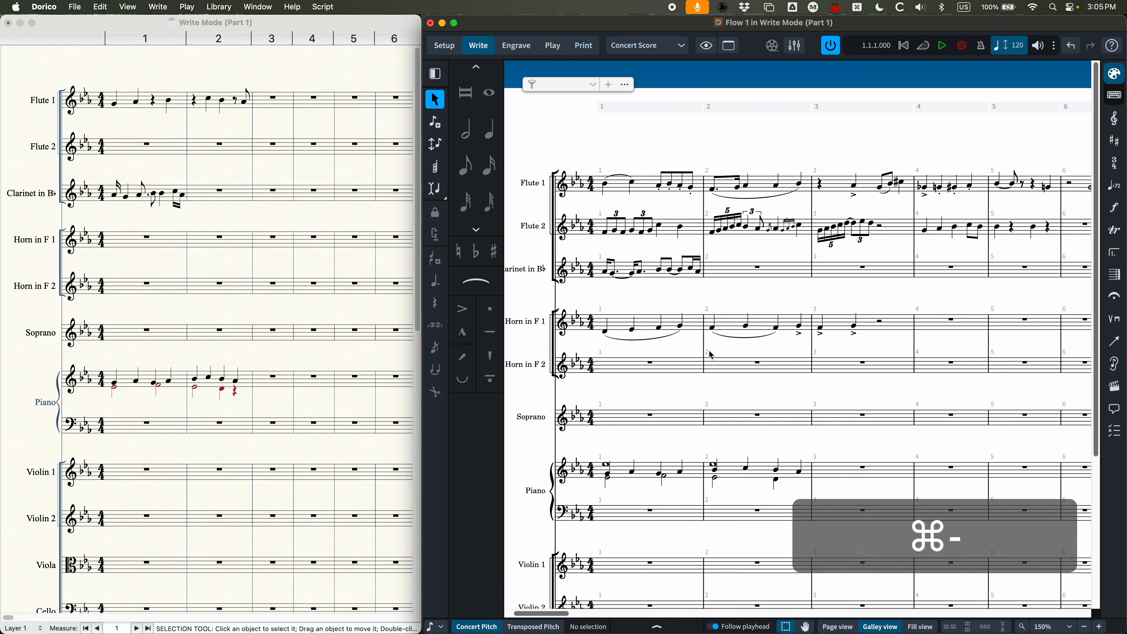
scroll(851, 329, left, 3)
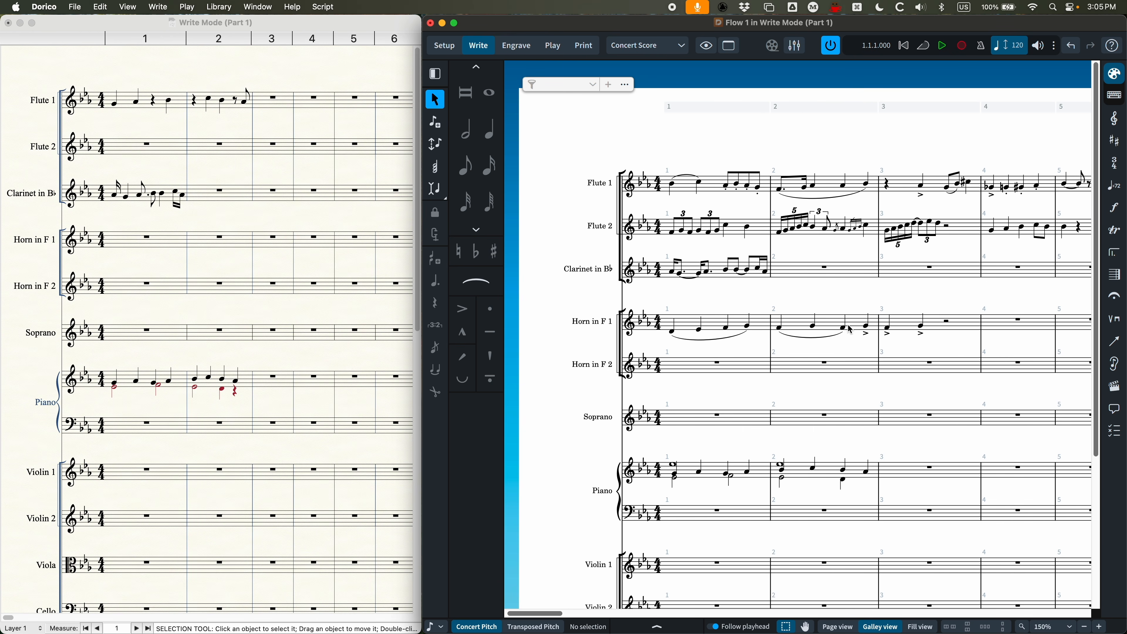
scroll(851, 329, left, 1)
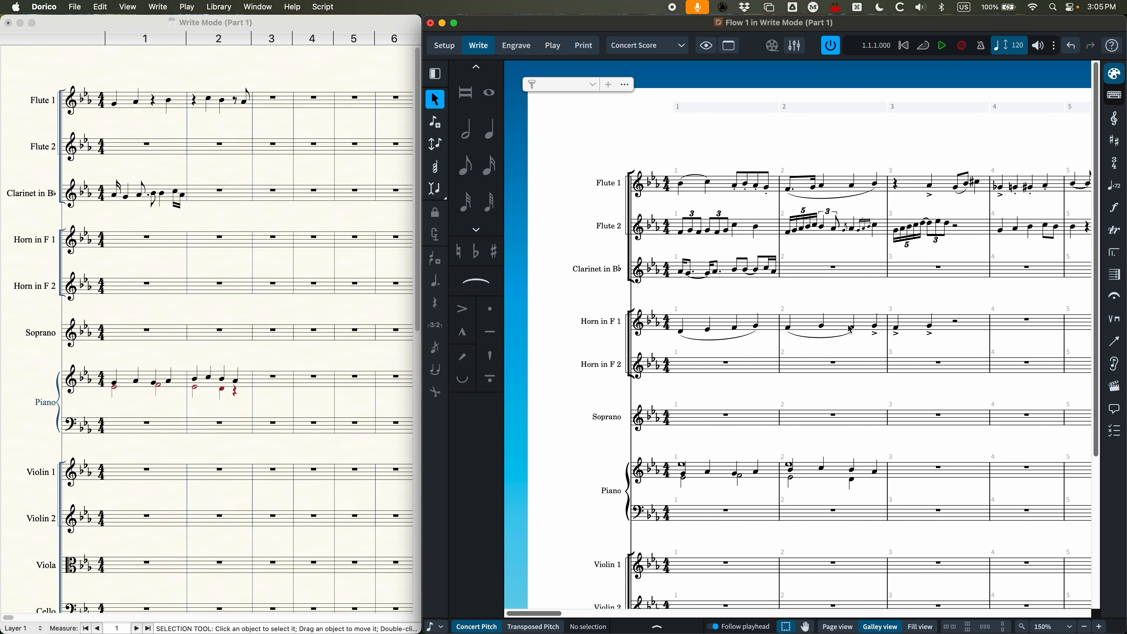
click(42, 6)
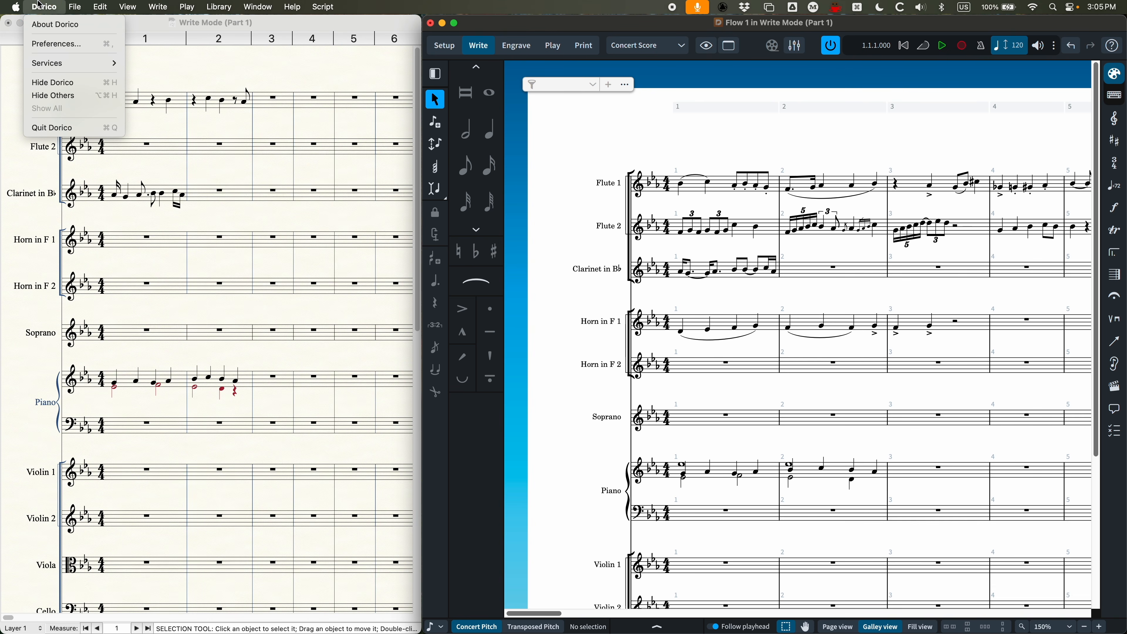
click(56, 44)
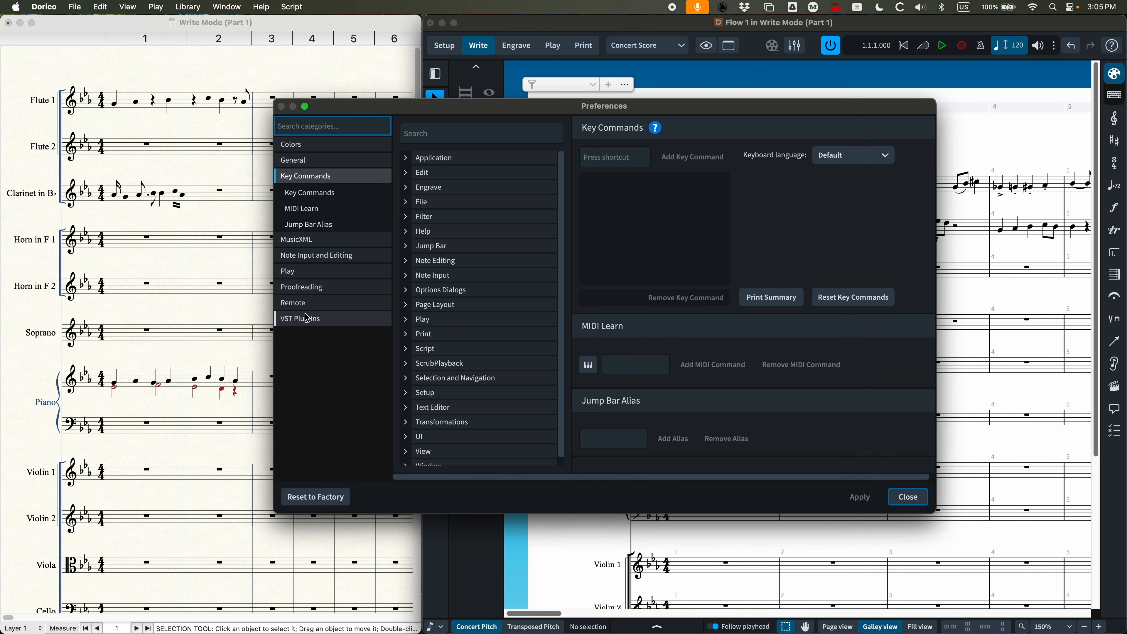
click(305, 257)
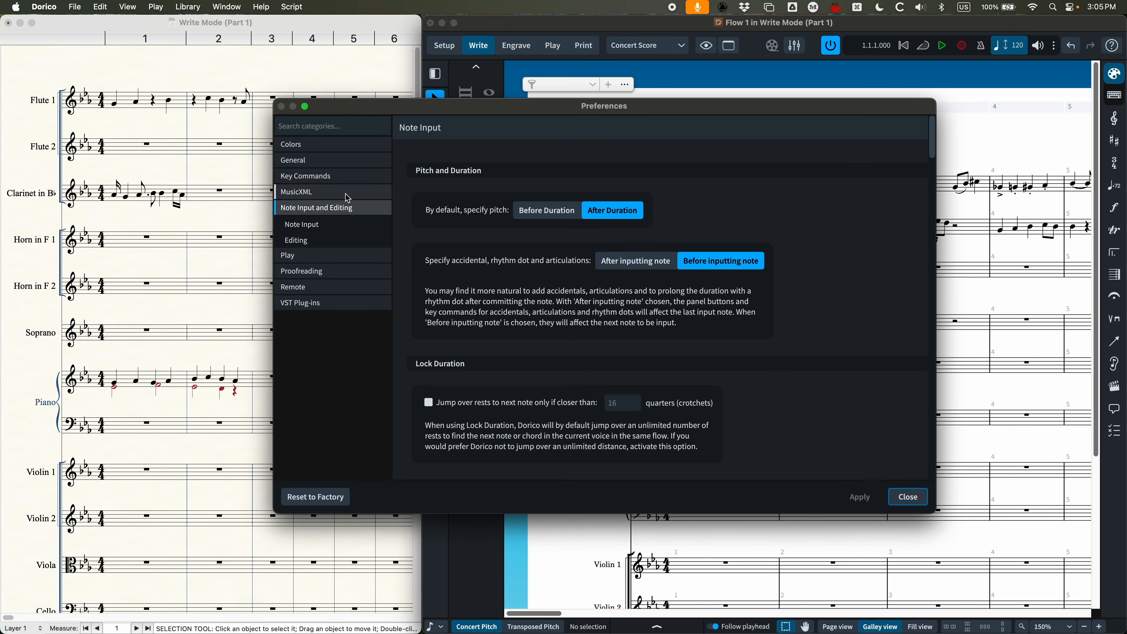
drag(442, 112, 478, 109)
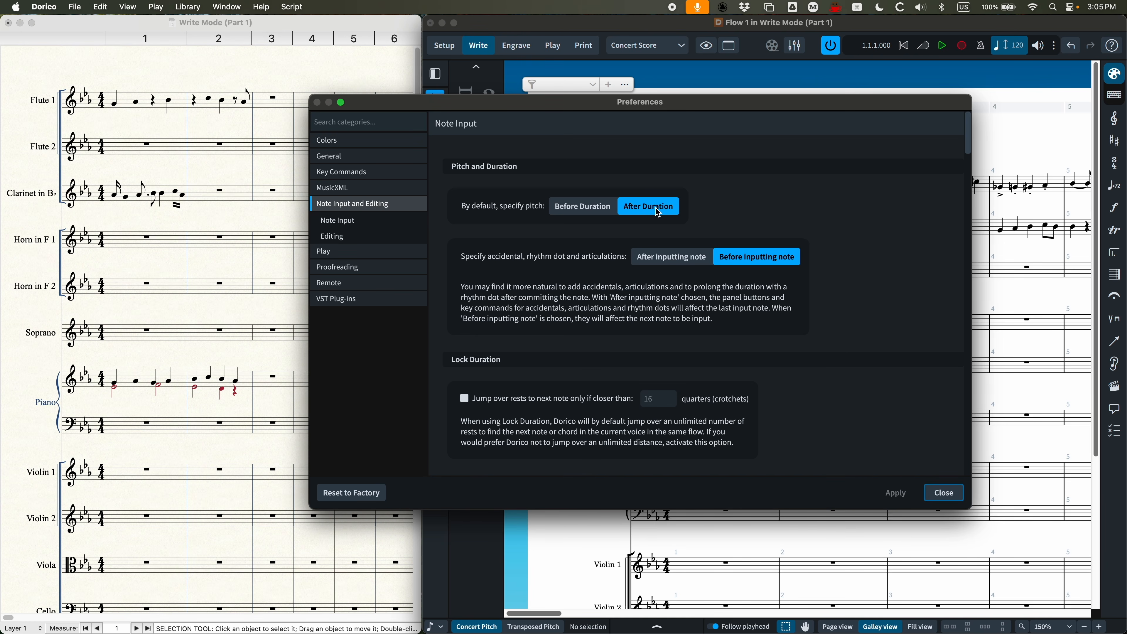
Step: Try specifying pitch Before Duration by default, and return the preference to After Duration
click(577, 206)
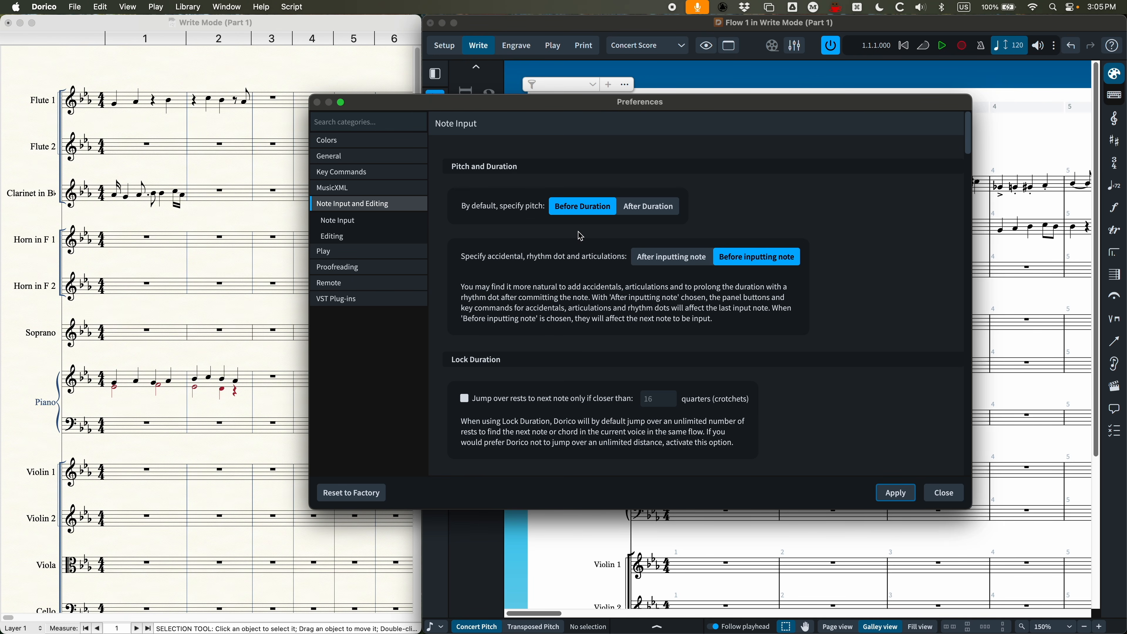
click(635, 207)
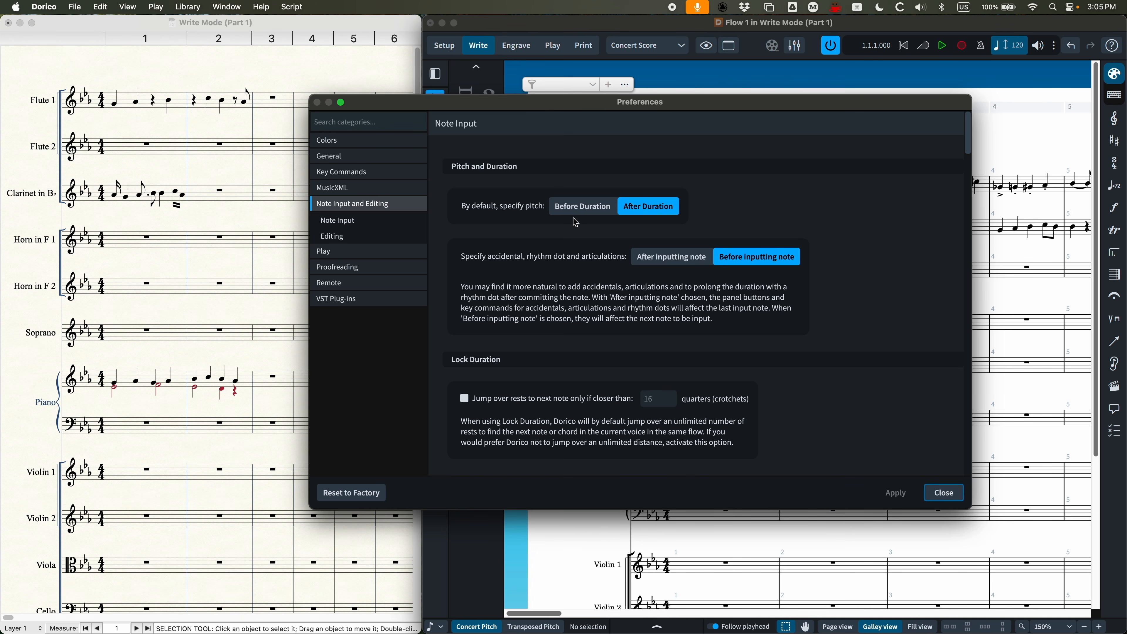
click(596, 210)
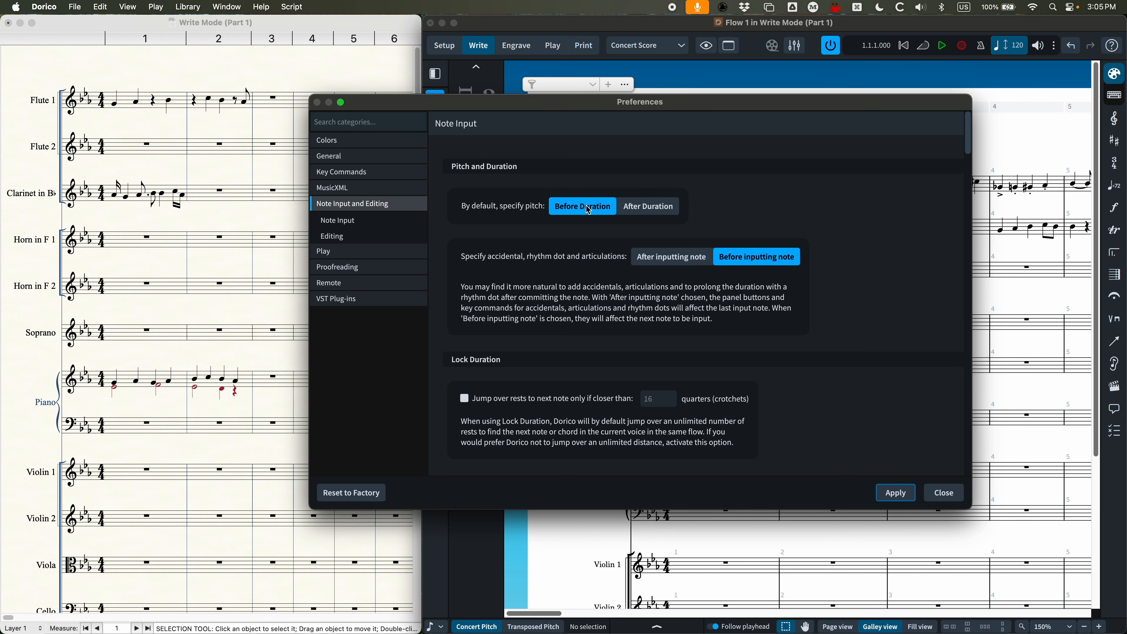
click(649, 209)
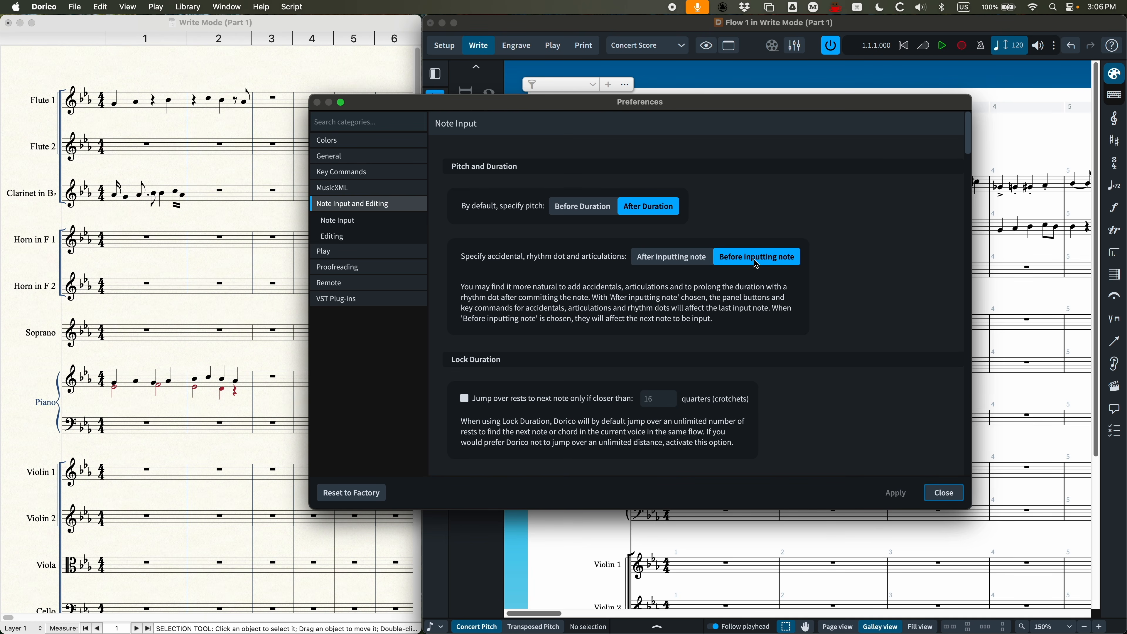
Step: Try the After inputting note and Before Duration options, restore Before inputting note and After Duration, and close the preferences
click(686, 258)
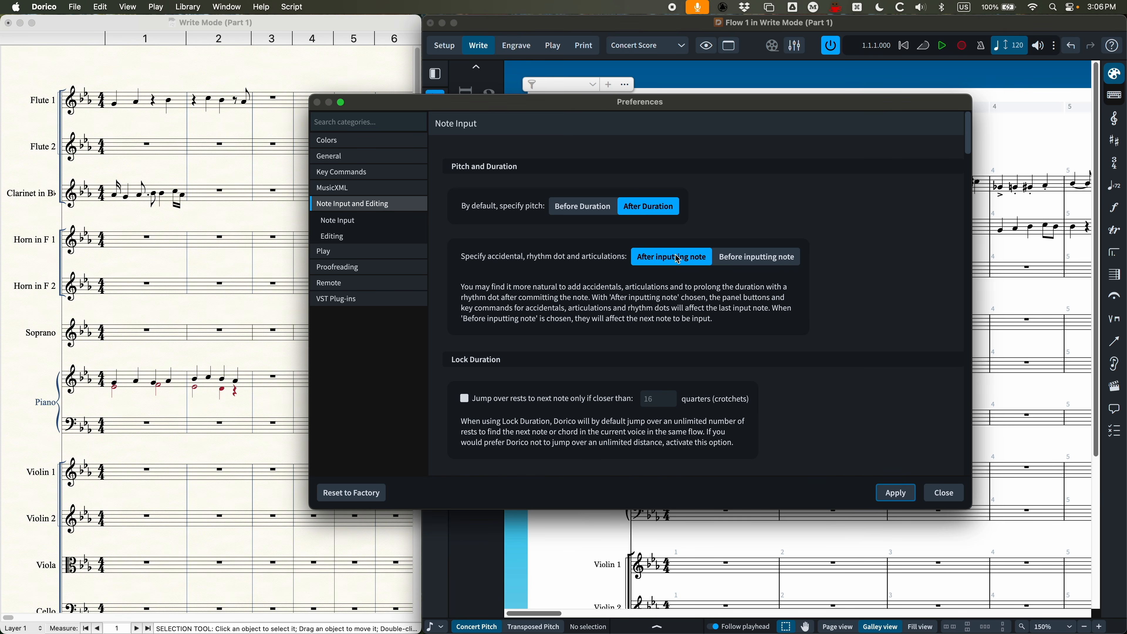
click(777, 261)
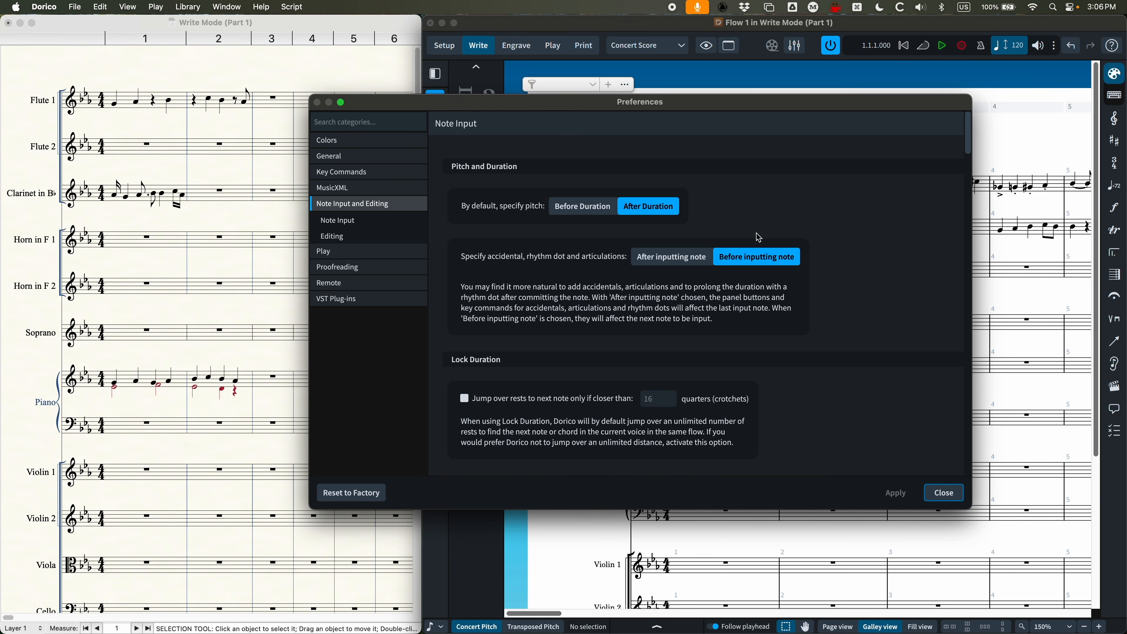
click(710, 256)
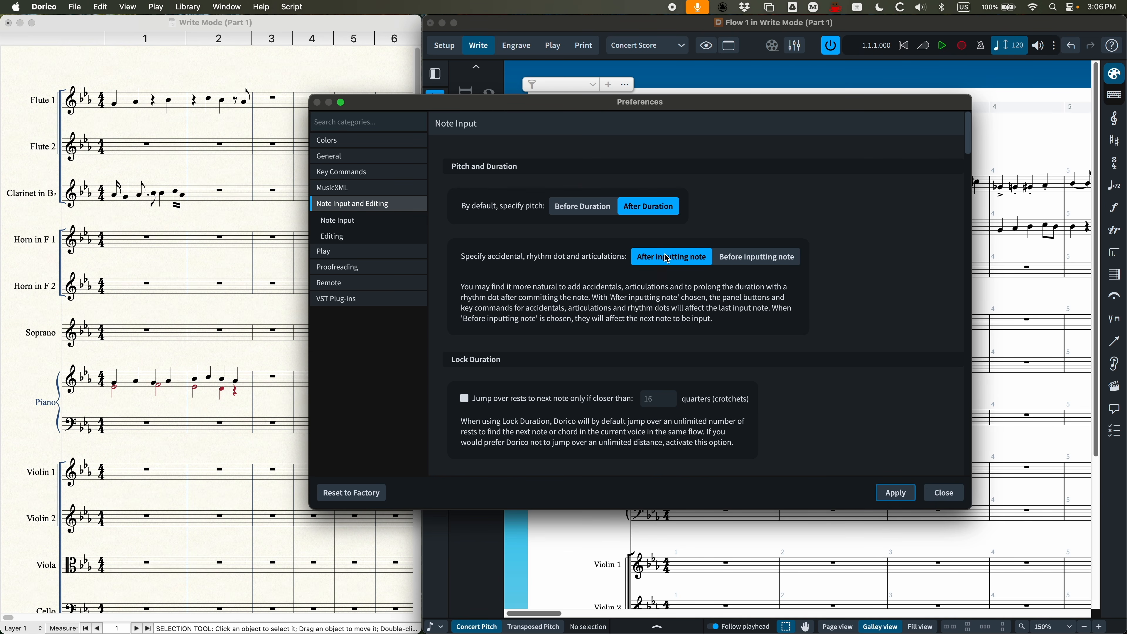
click(604, 210)
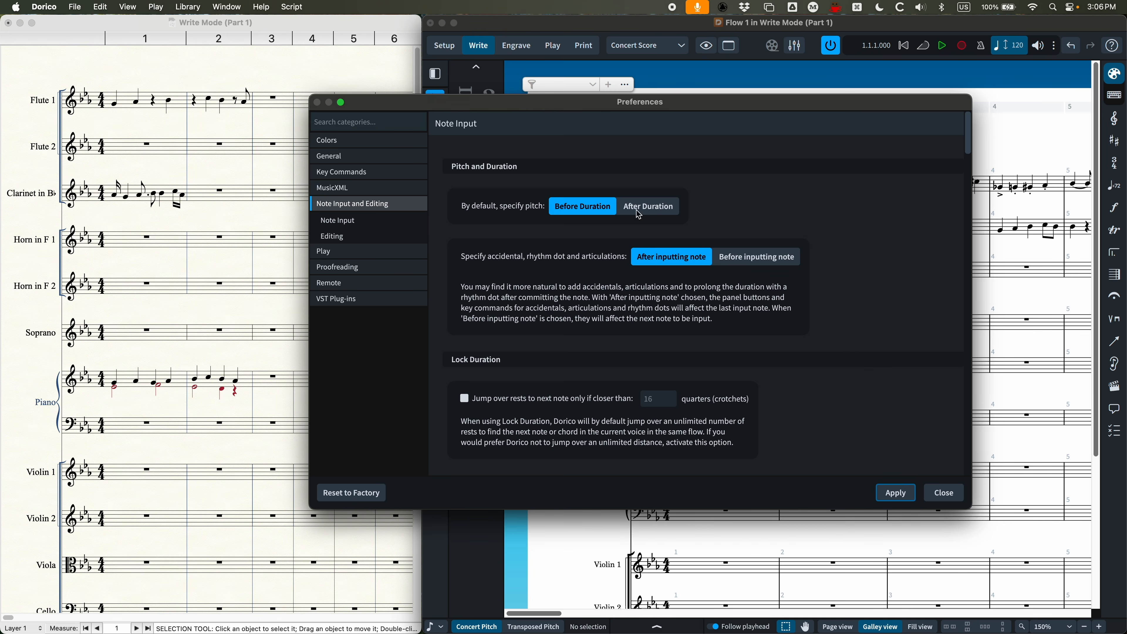
click(649, 207)
click(758, 260)
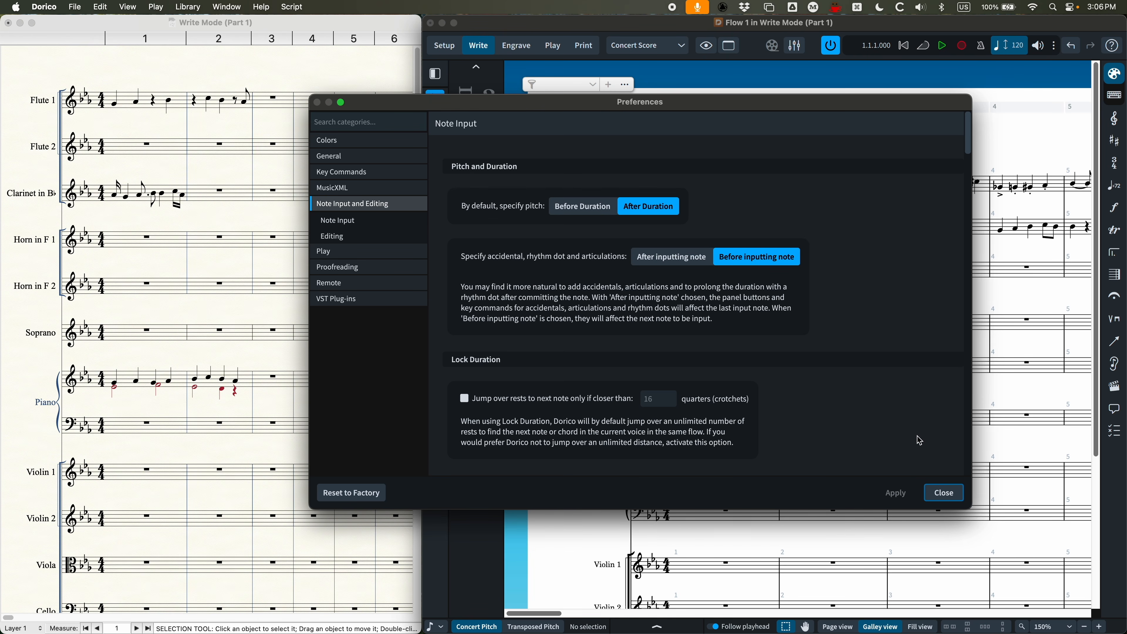
click(943, 494)
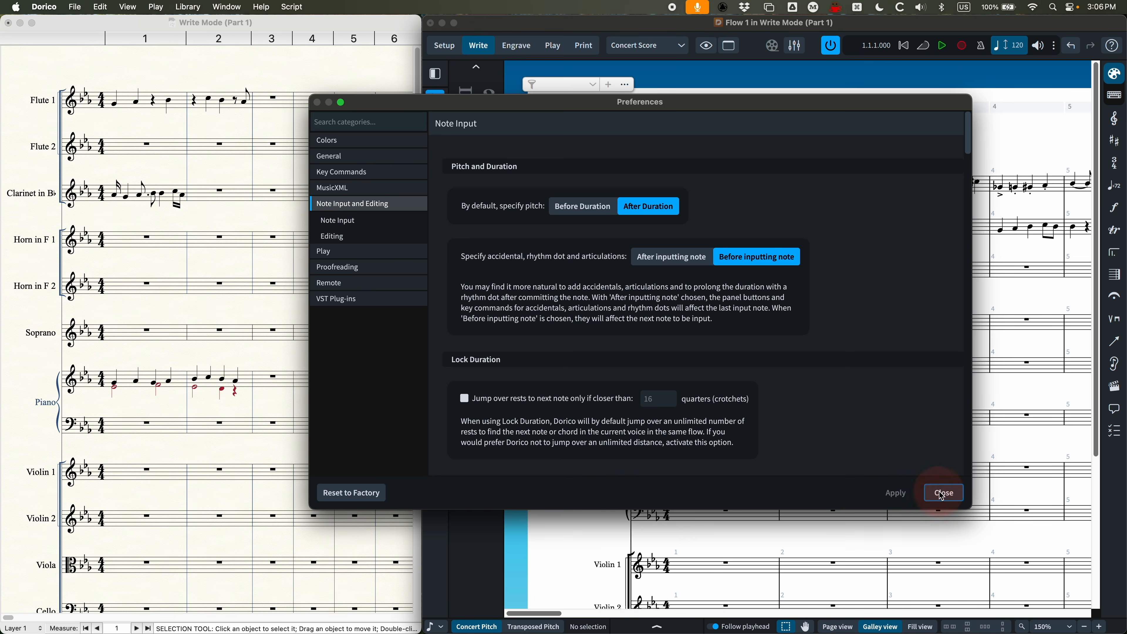